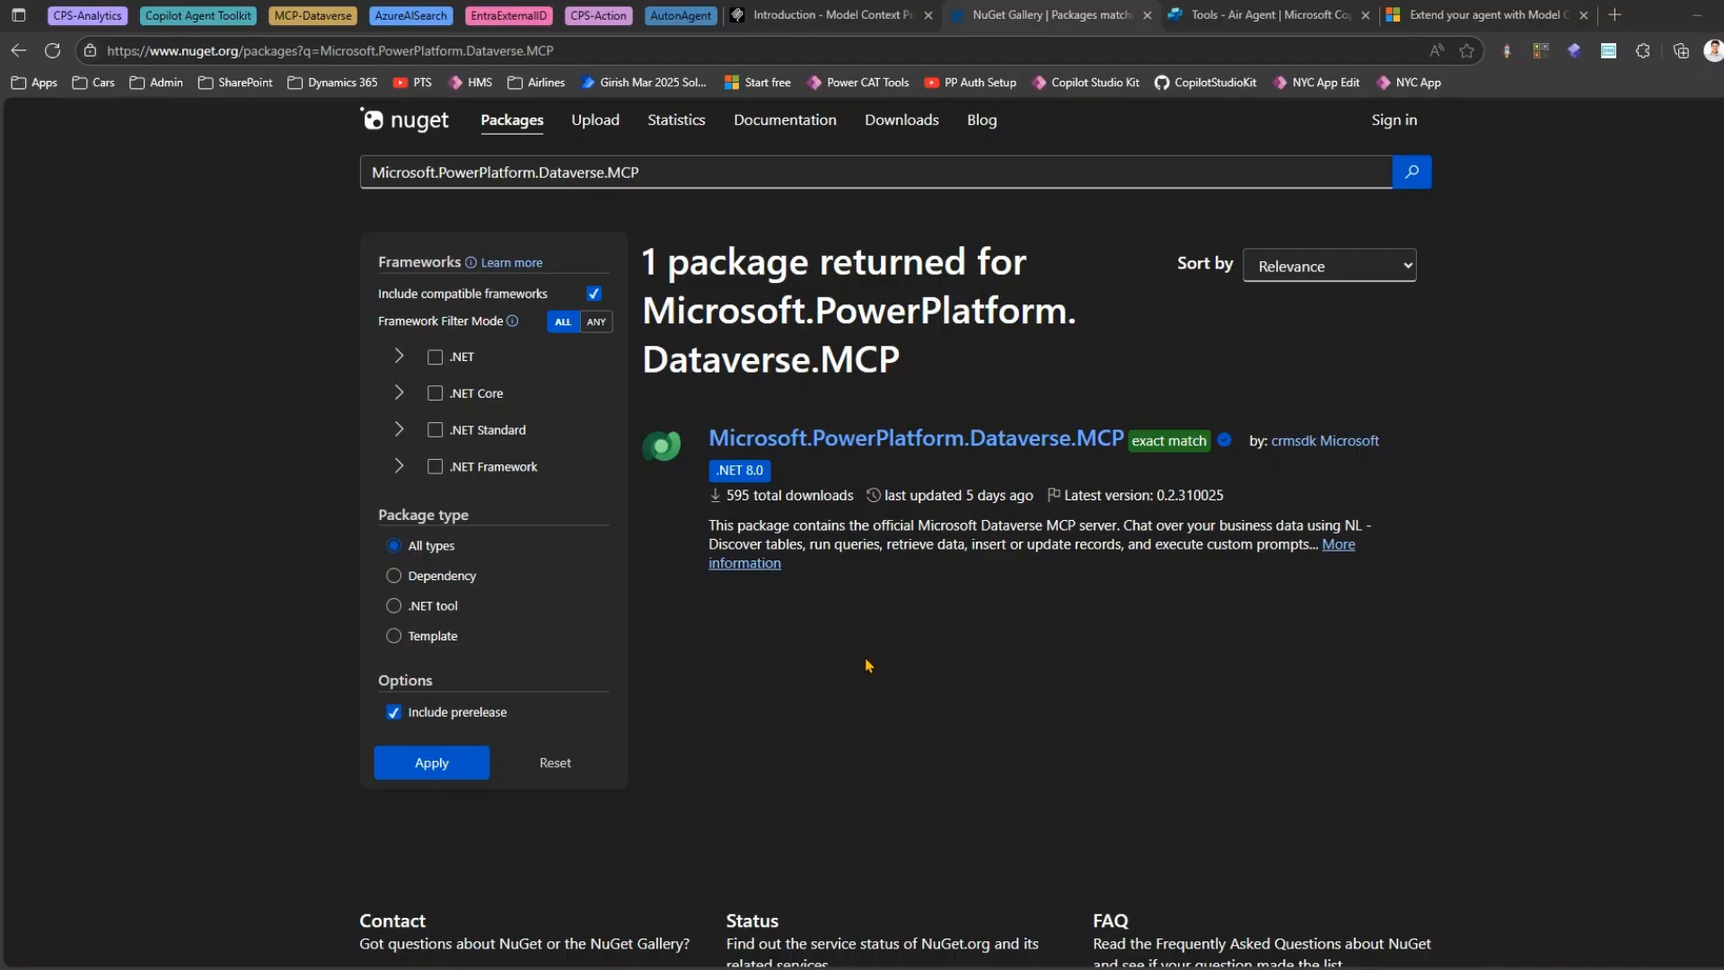
Review the Model Context Protocol introduction page at modelcontextprotocol.io, including its architecture diagram, quick starts and examples.
{"action": "left_click", "coordinate": [813, 14]}
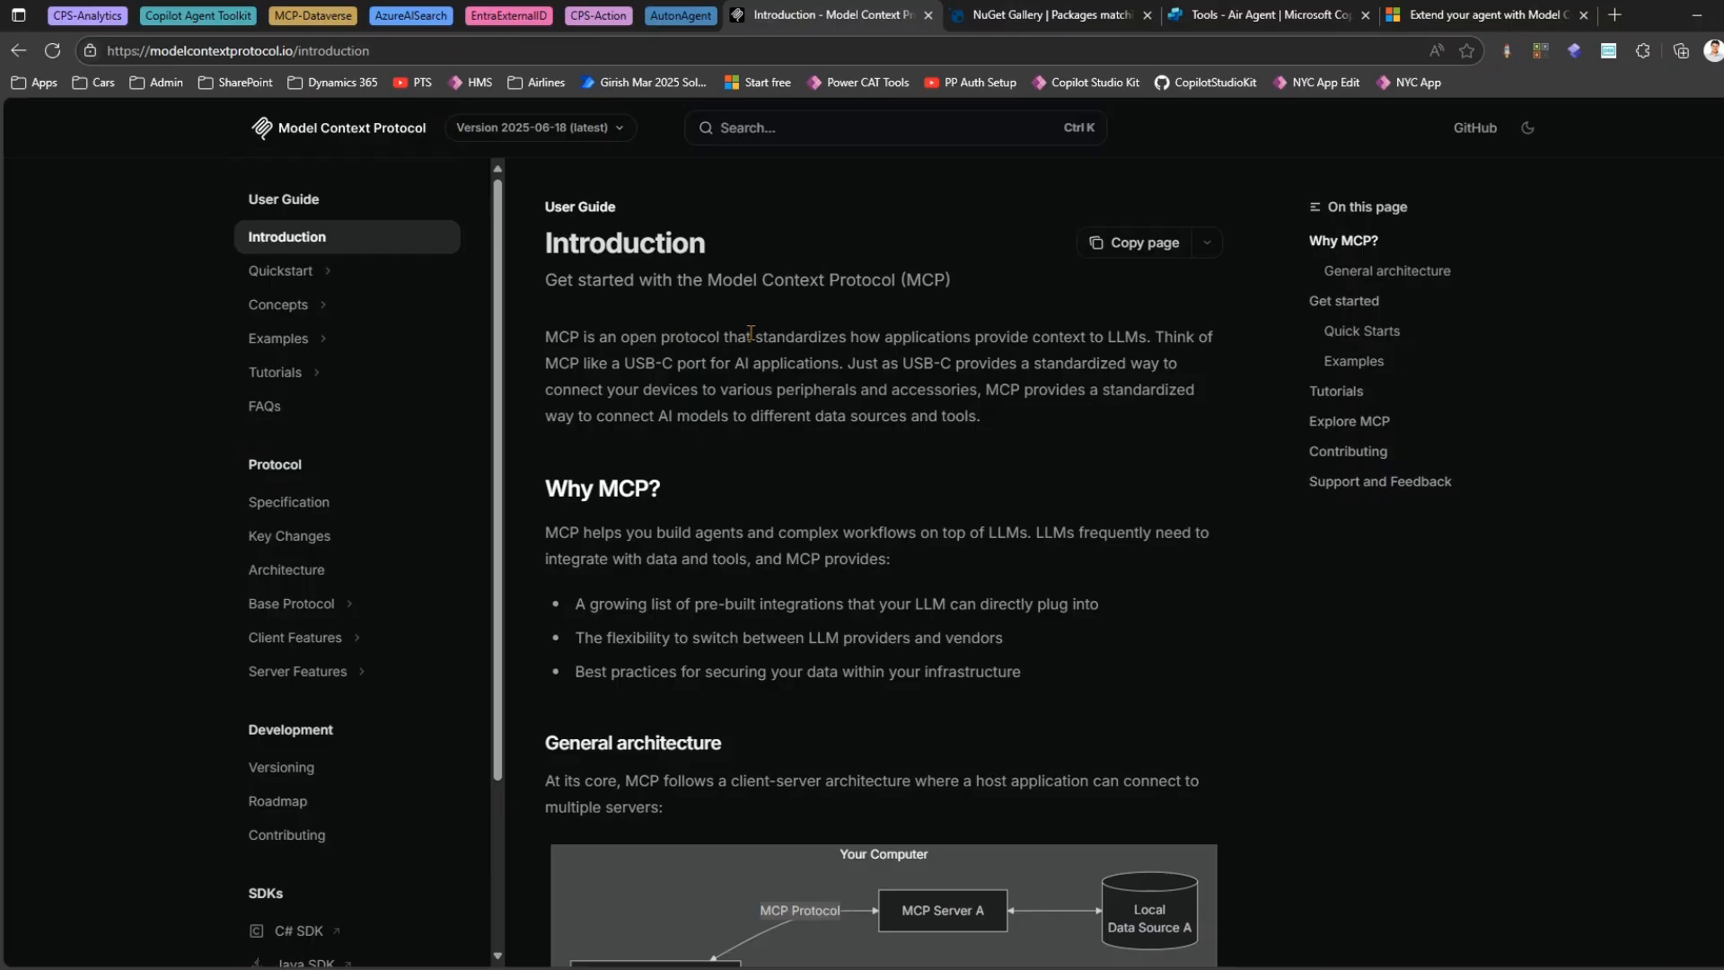
{"action": "left_click_drag", "start_coordinate": [296, 49], "coordinate": [94, 58]}
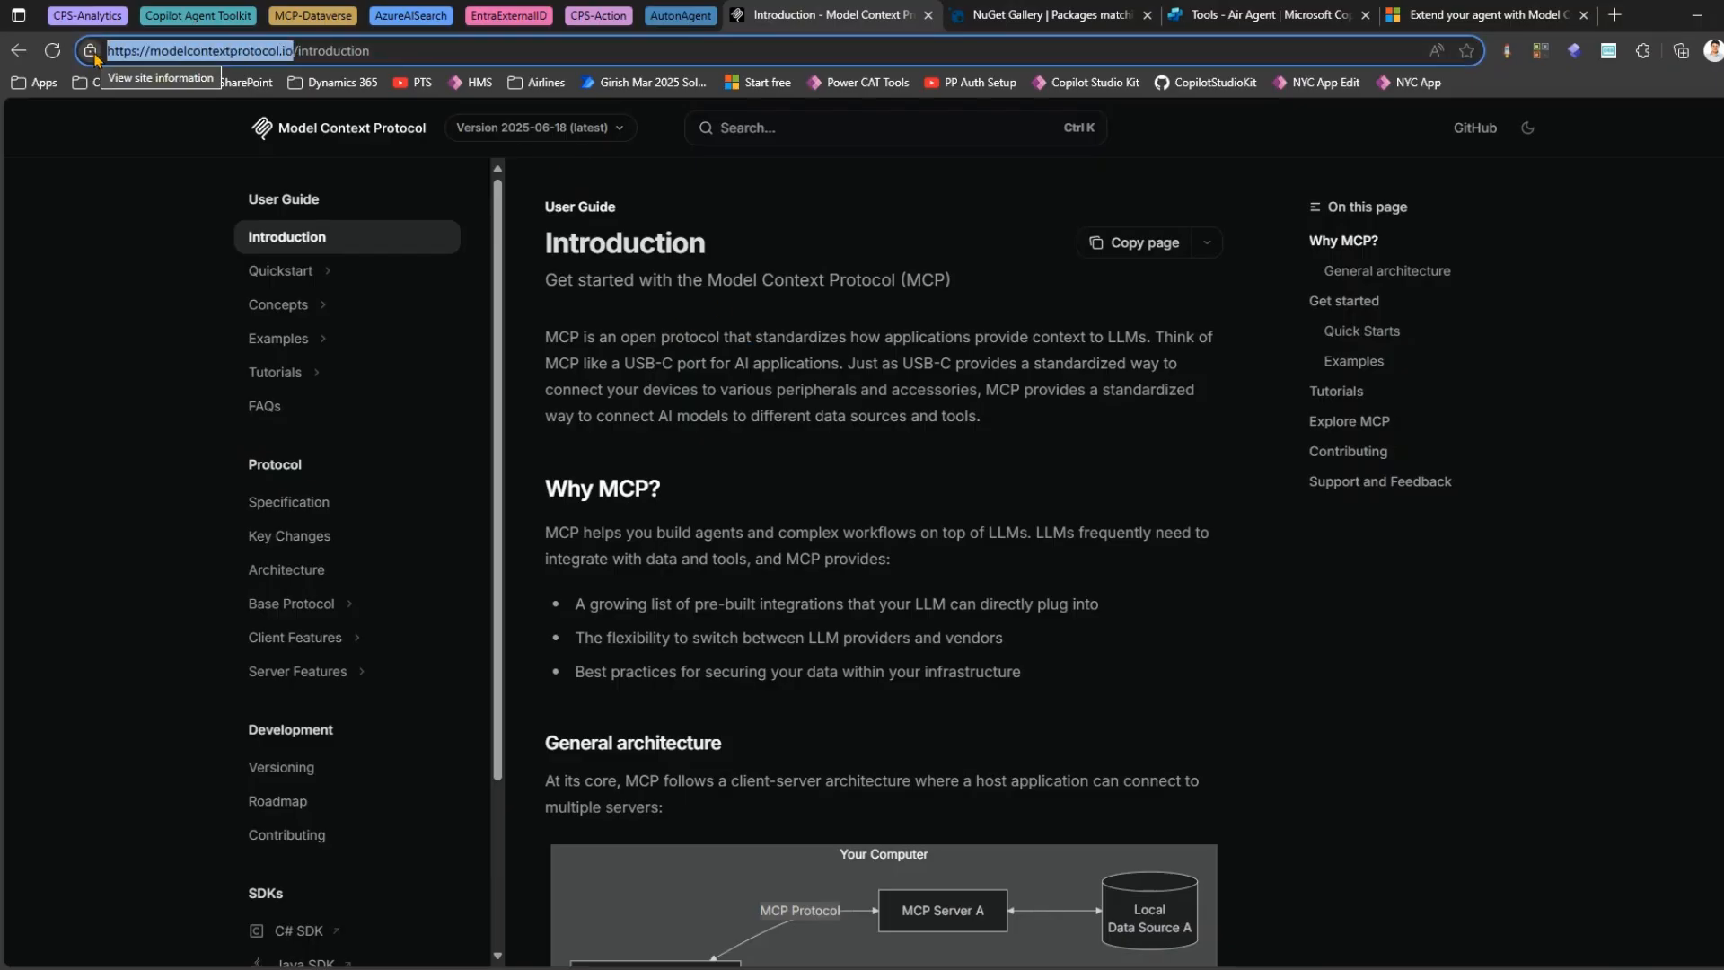
{"action": "left_click", "coordinate": [811, 414]}
{"action": "scroll", "coordinate": [811, 414], "scroll_direction": "down", "scroll_amount": 7}
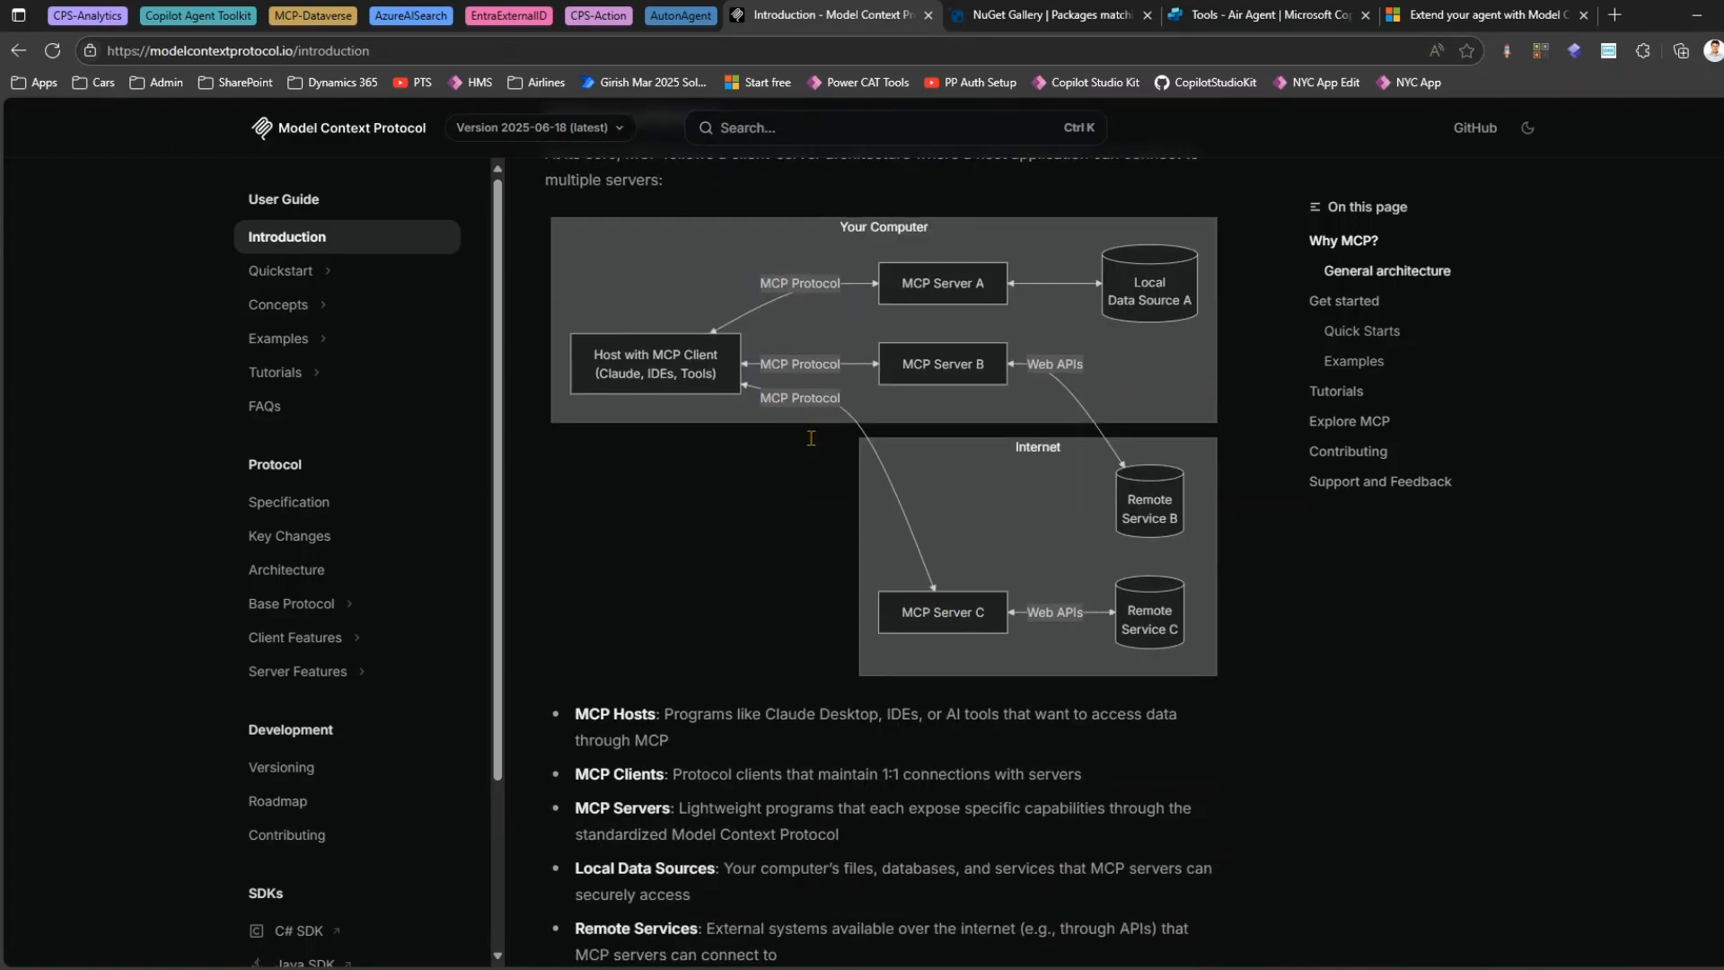
{"action": "scroll", "coordinate": [813, 454], "scroll_direction": "down", "scroll_amount": 12}
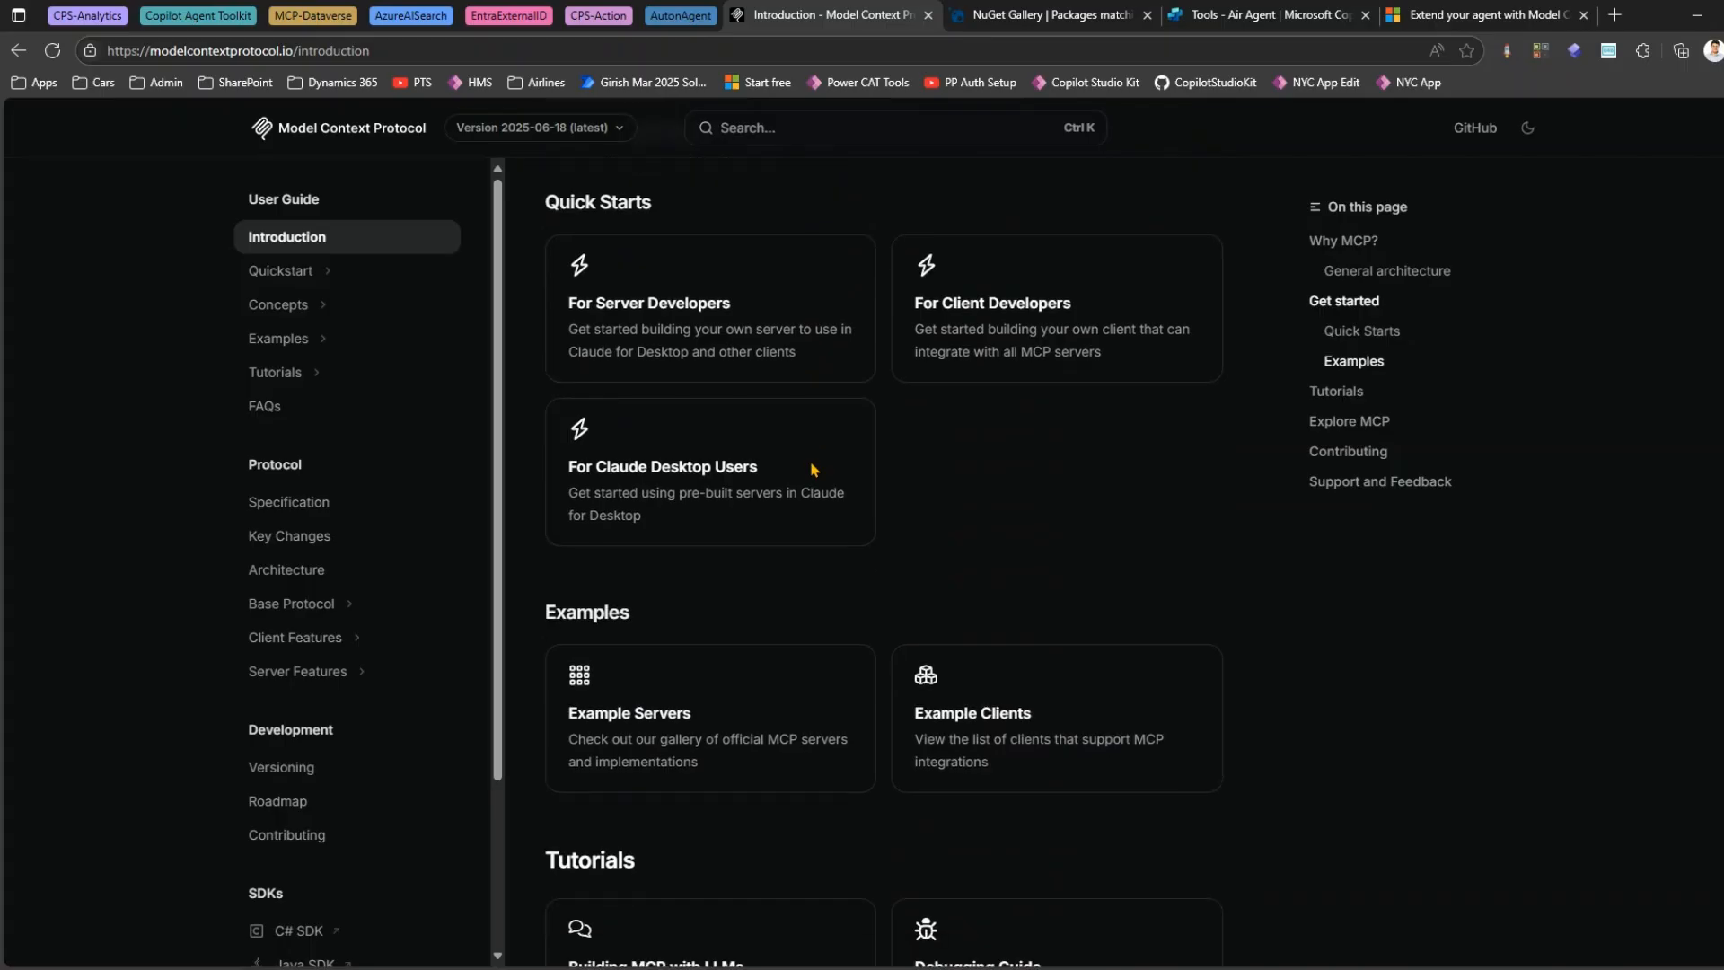
{"action": "scroll", "coordinate": [811, 469], "scroll_direction": "down", "scroll_amount": 10}
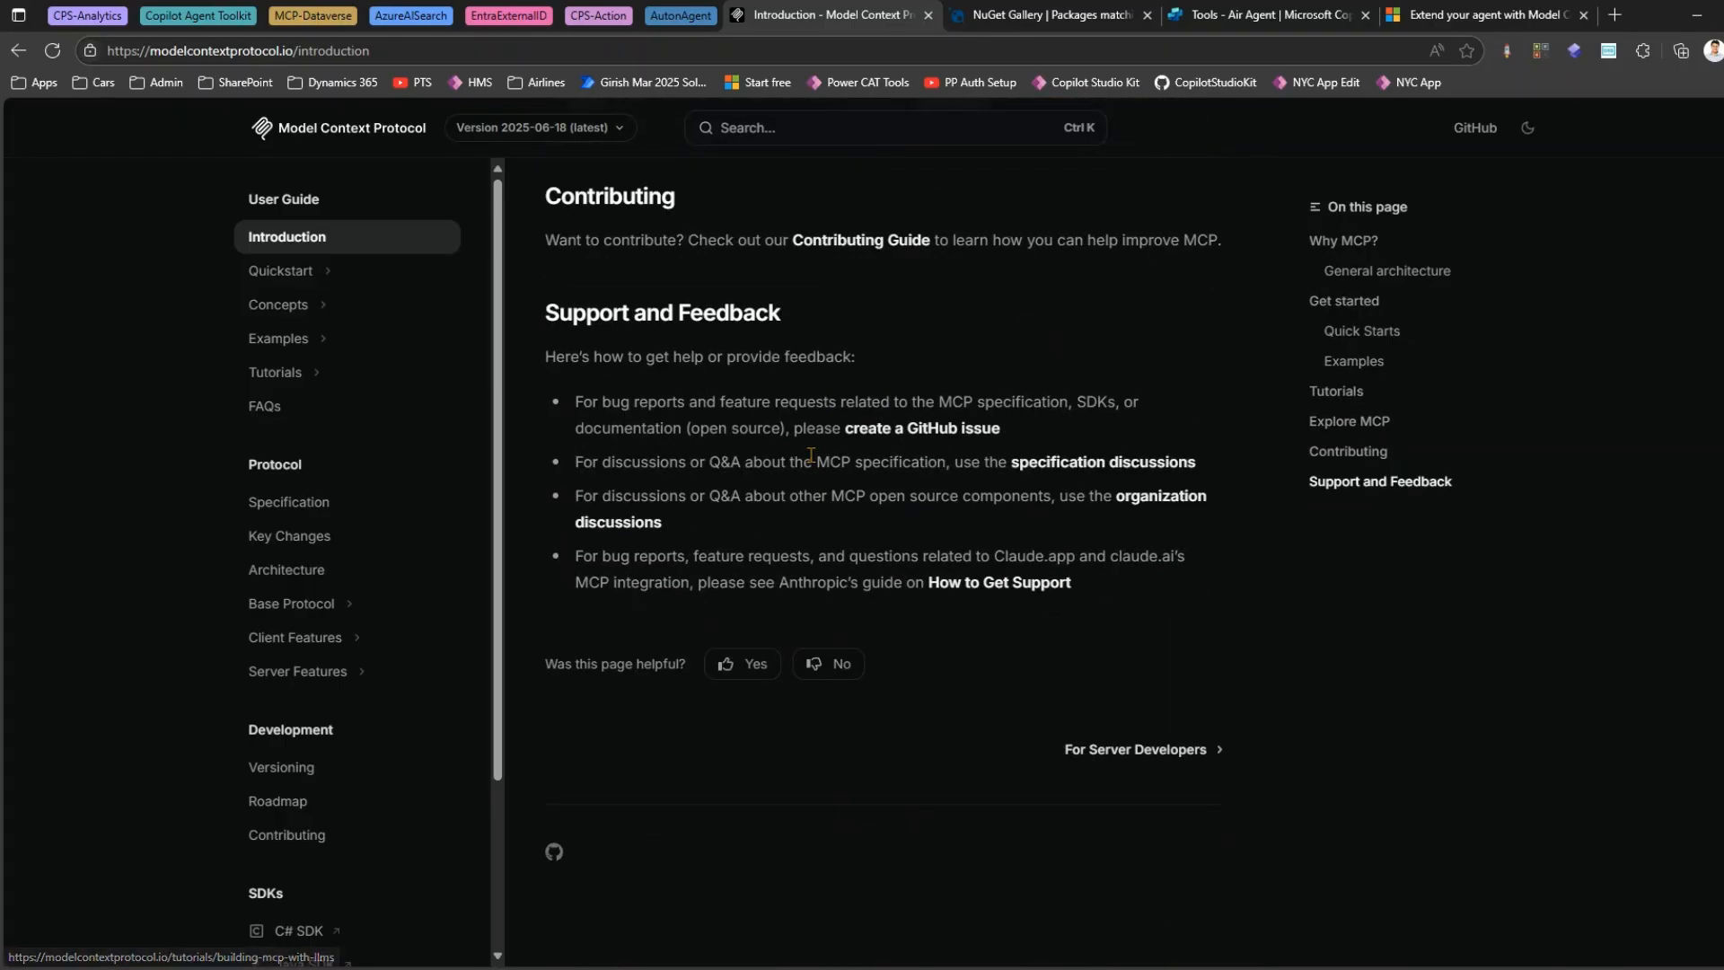
{"action": "scroll", "coordinate": [811, 458], "scroll_direction": "up", "scroll_amount": 14}
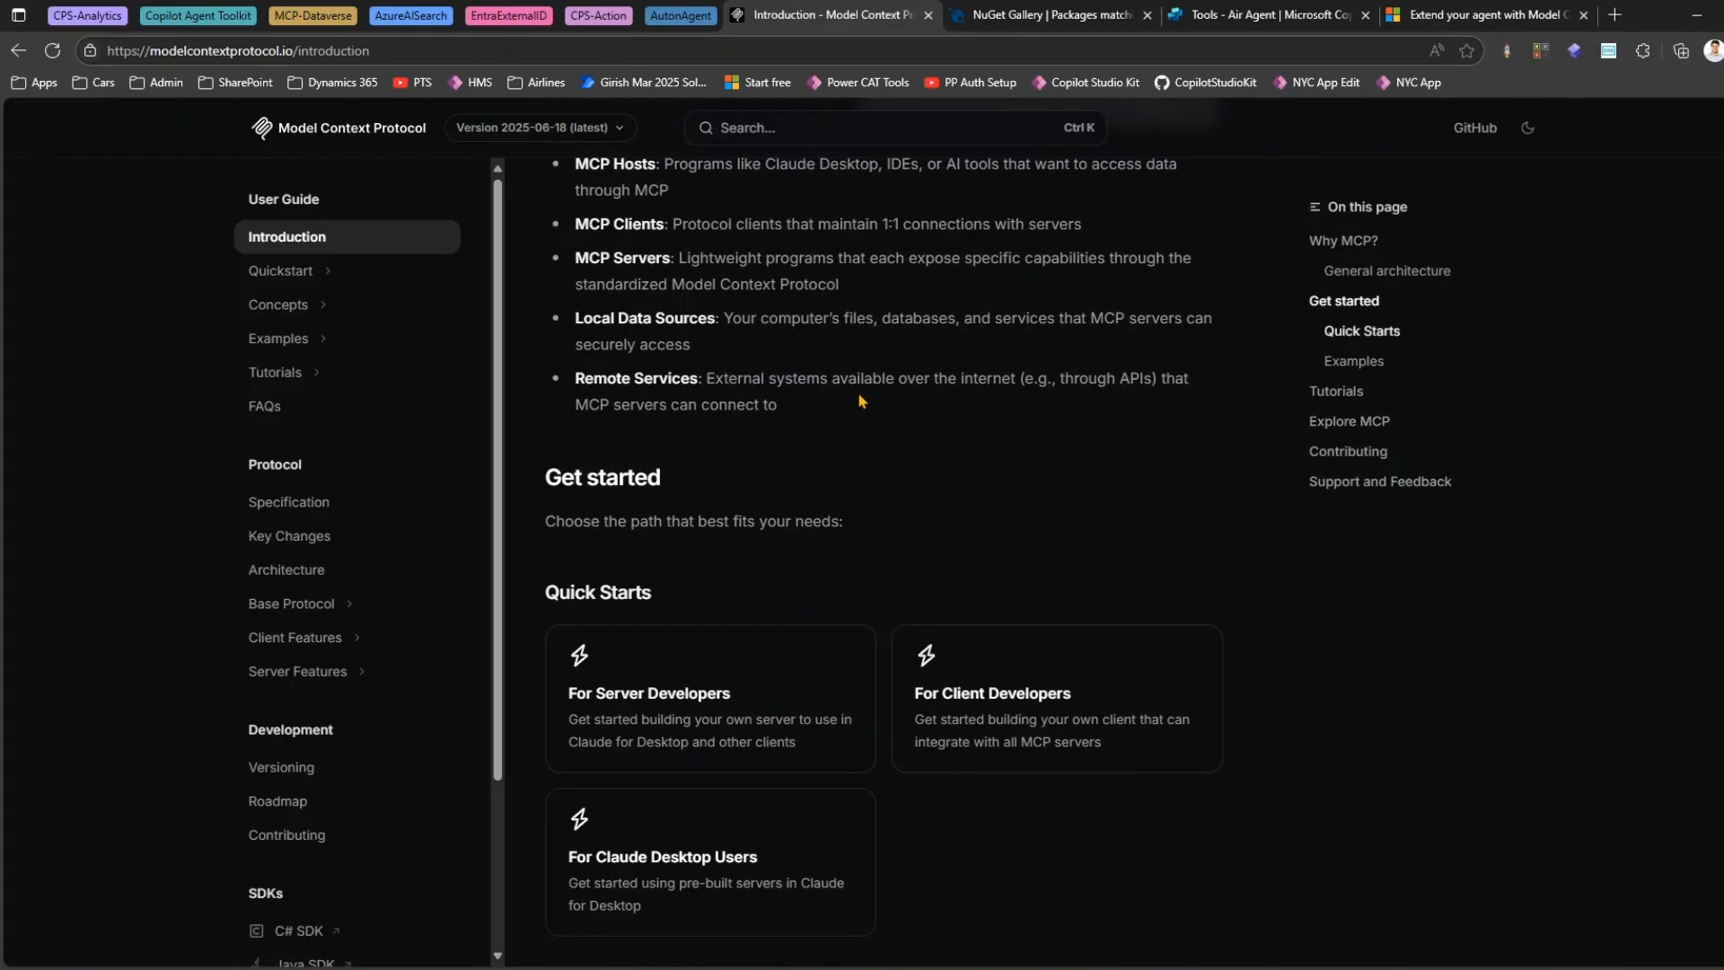
Open the full NuGet details of the Microsoft.PowerPlatform.Dataverse.MCP package and read its README description.
{"action": "left_click", "coordinate": [1028, 18]}
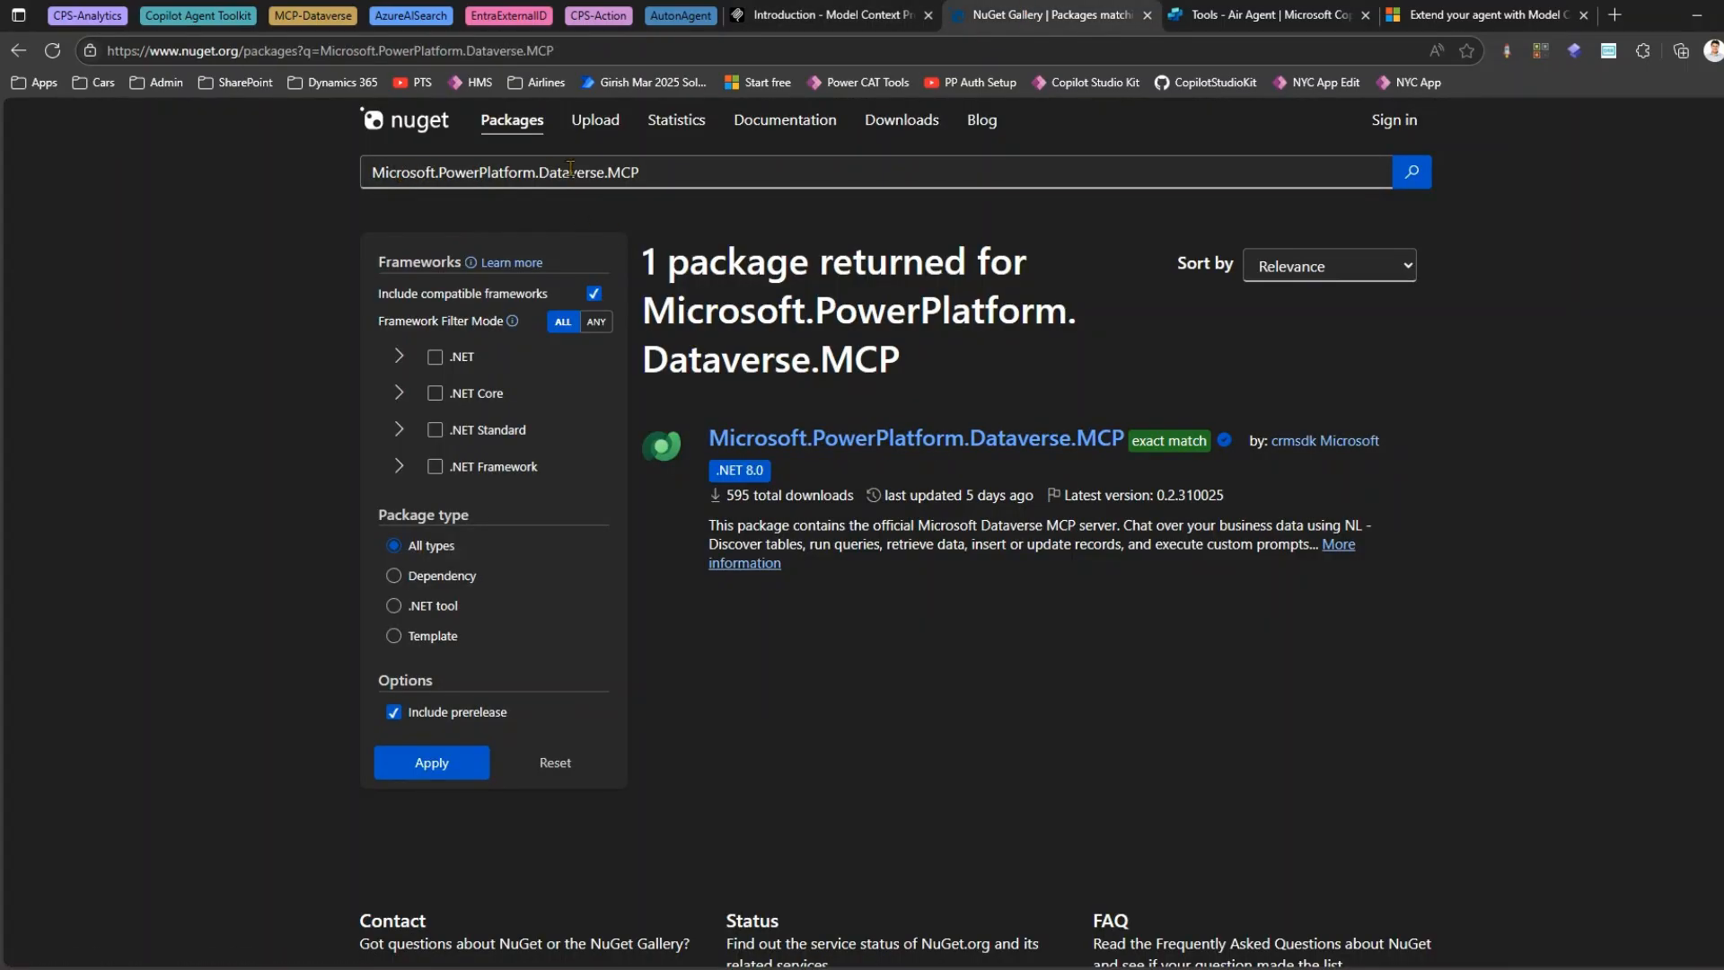
{"action": "left_click", "coordinate": [674, 162]}
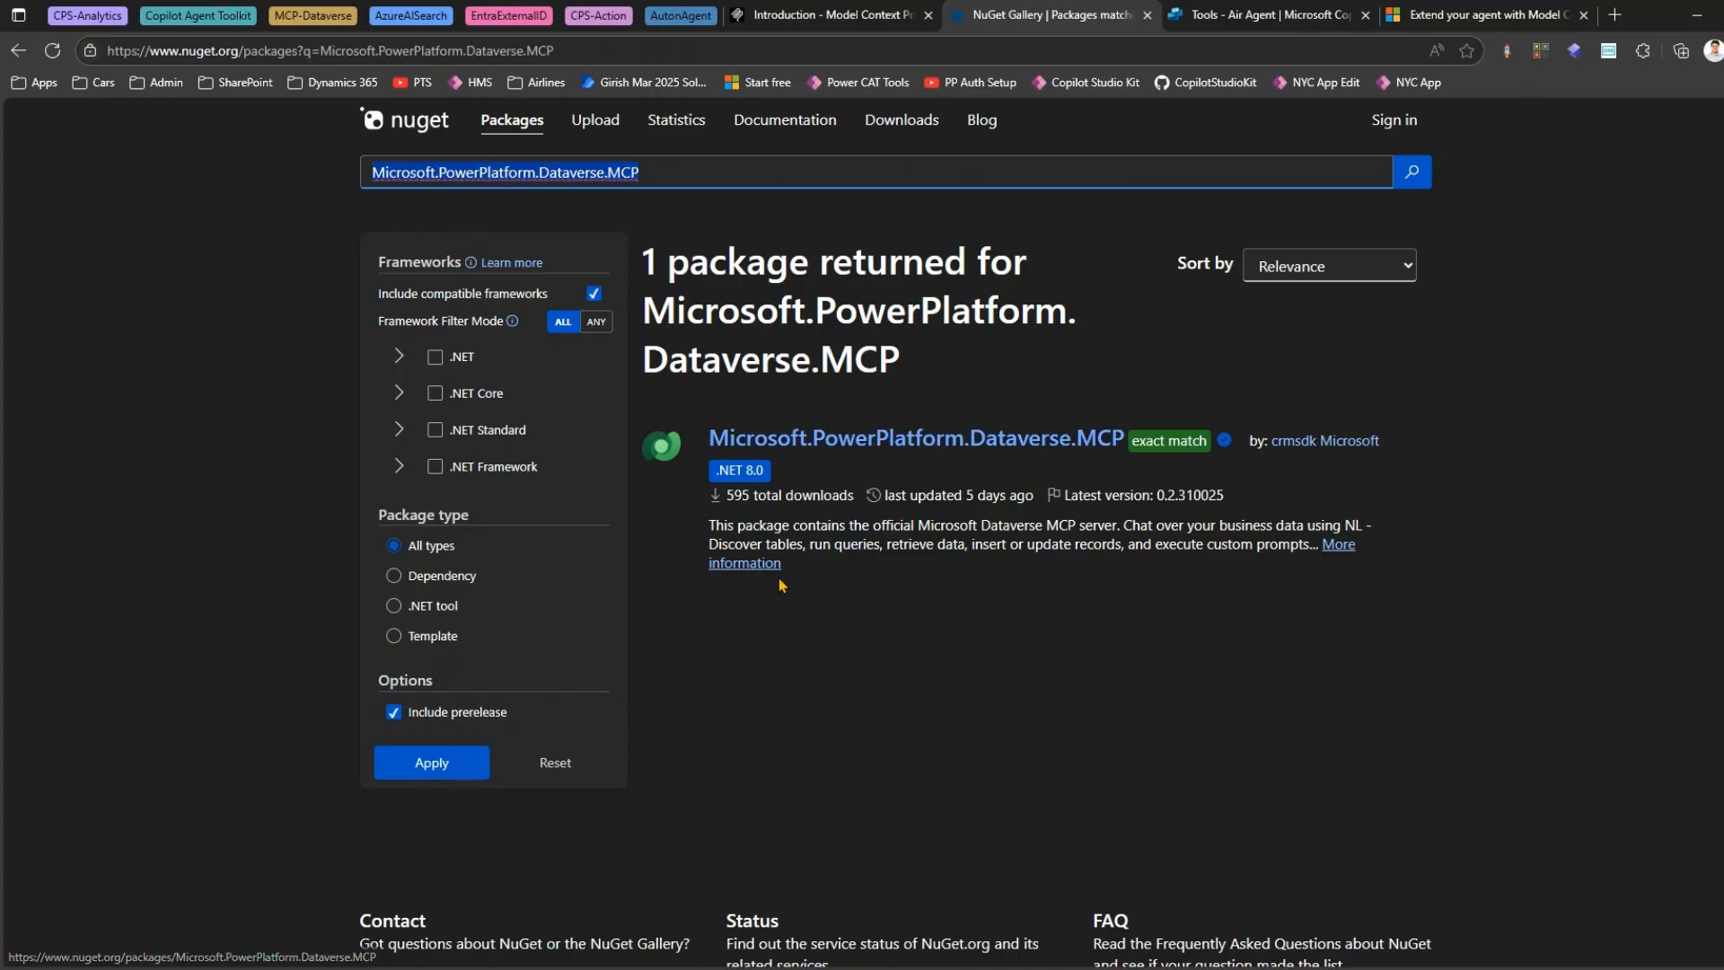
{"action": "left_click", "coordinate": [1336, 550]}
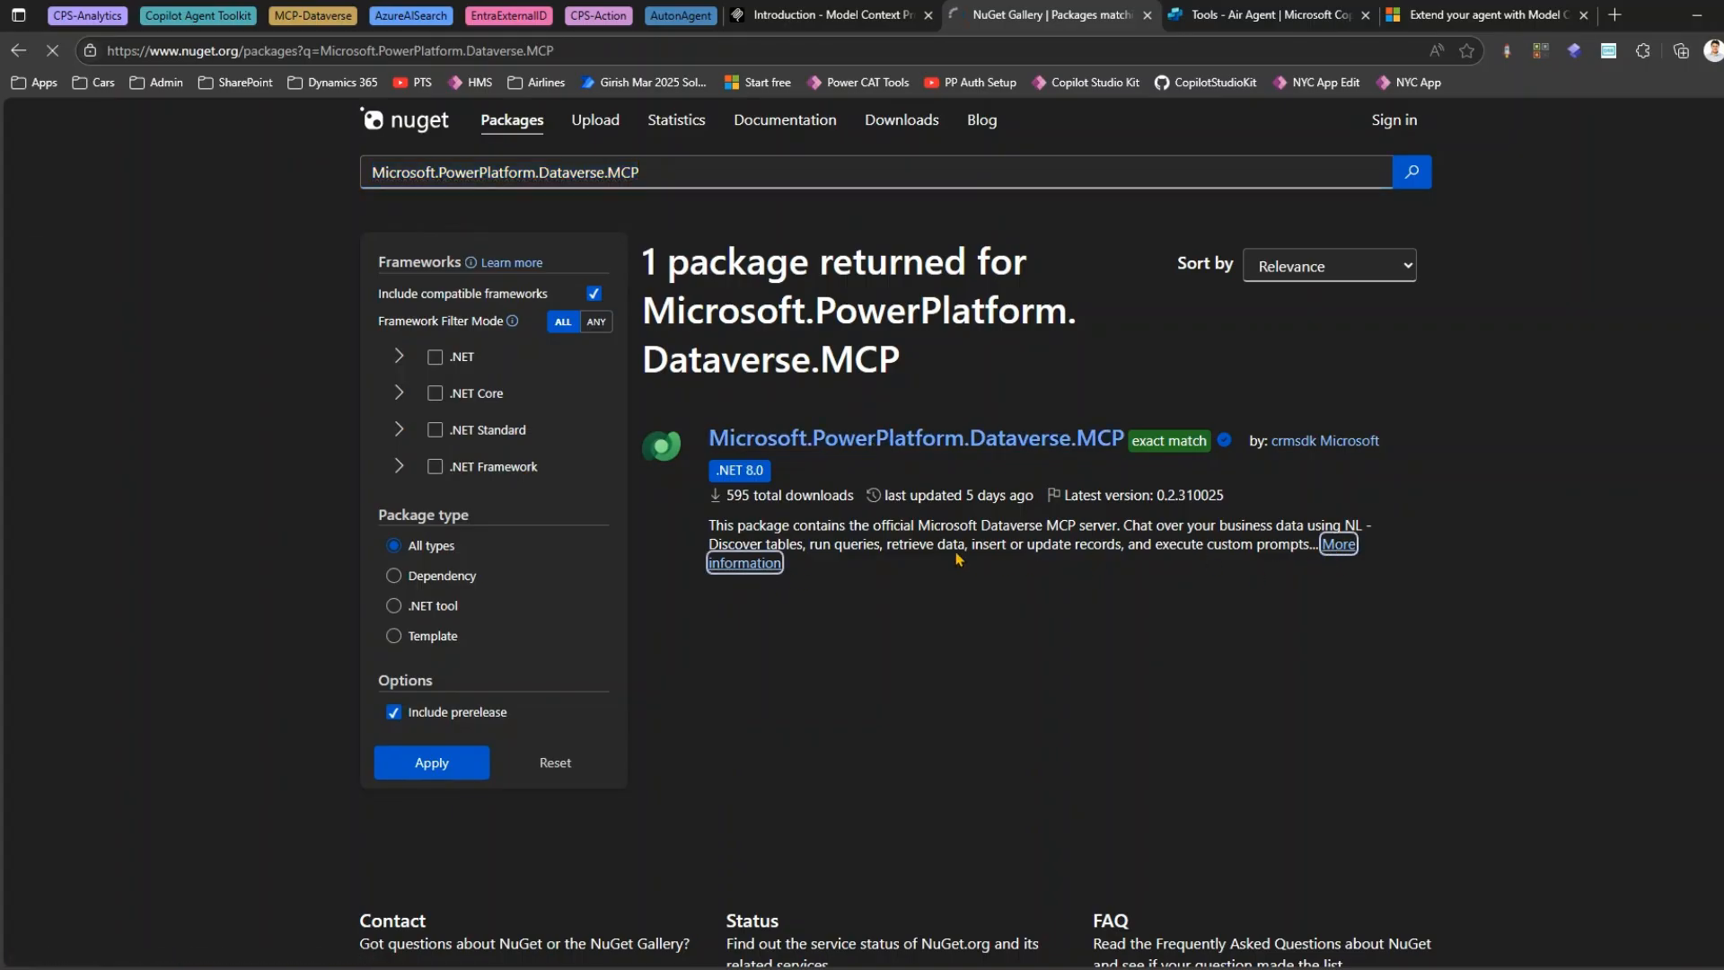
{"action": "left_click_drag", "start_coordinate": [352, 608], "coordinate": [807, 606]}
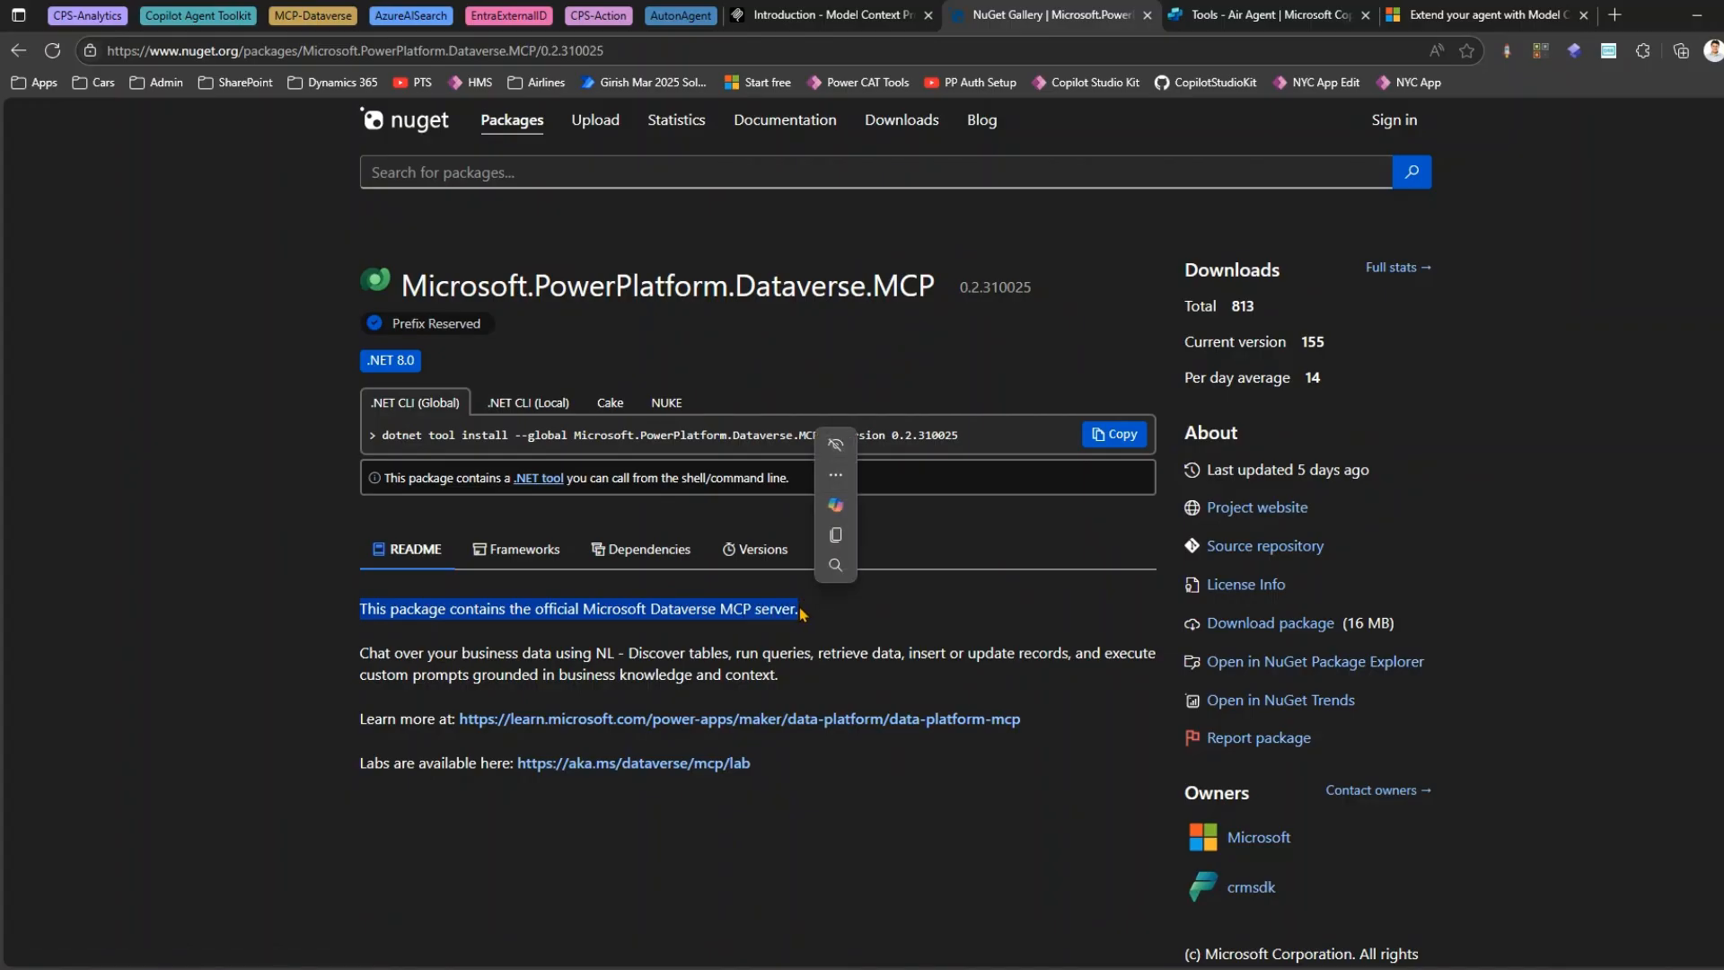
{"action": "left_click_drag", "start_coordinate": [359, 653], "coordinate": [778, 672]}
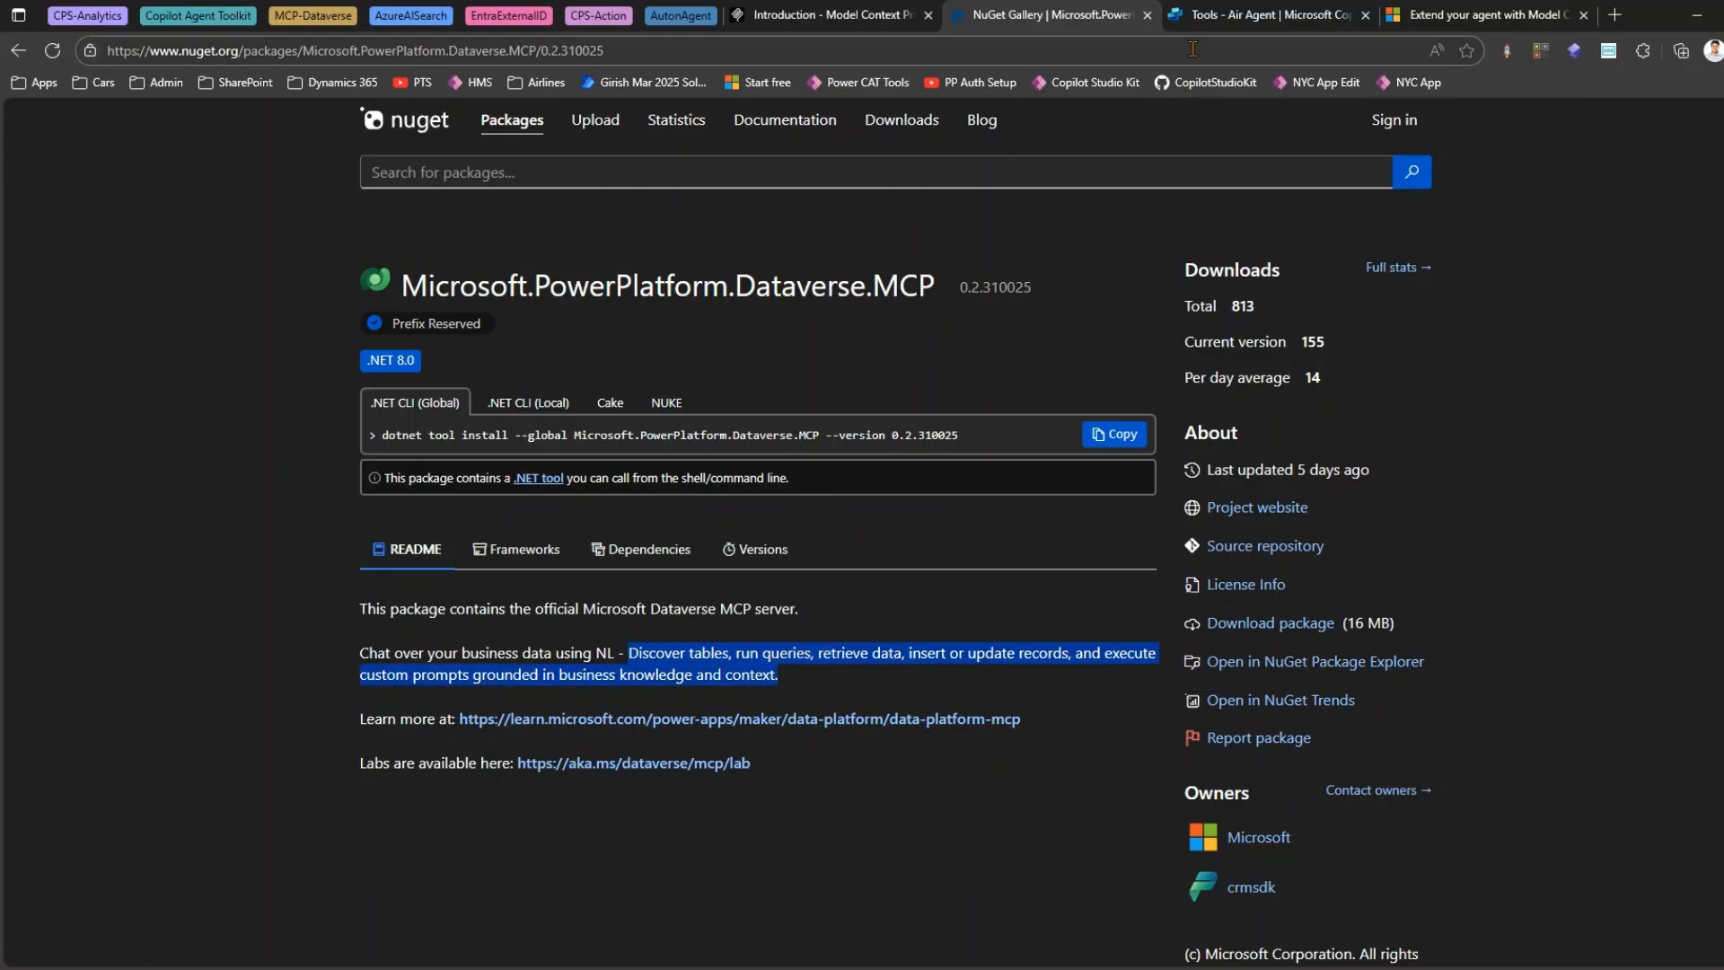
Look through the Microsoft Learn article on extending an agent with Model Context Protocol, down to adding tools from an existing MCP connector.
{"action": "left_click", "coordinate": [1212, 20]}
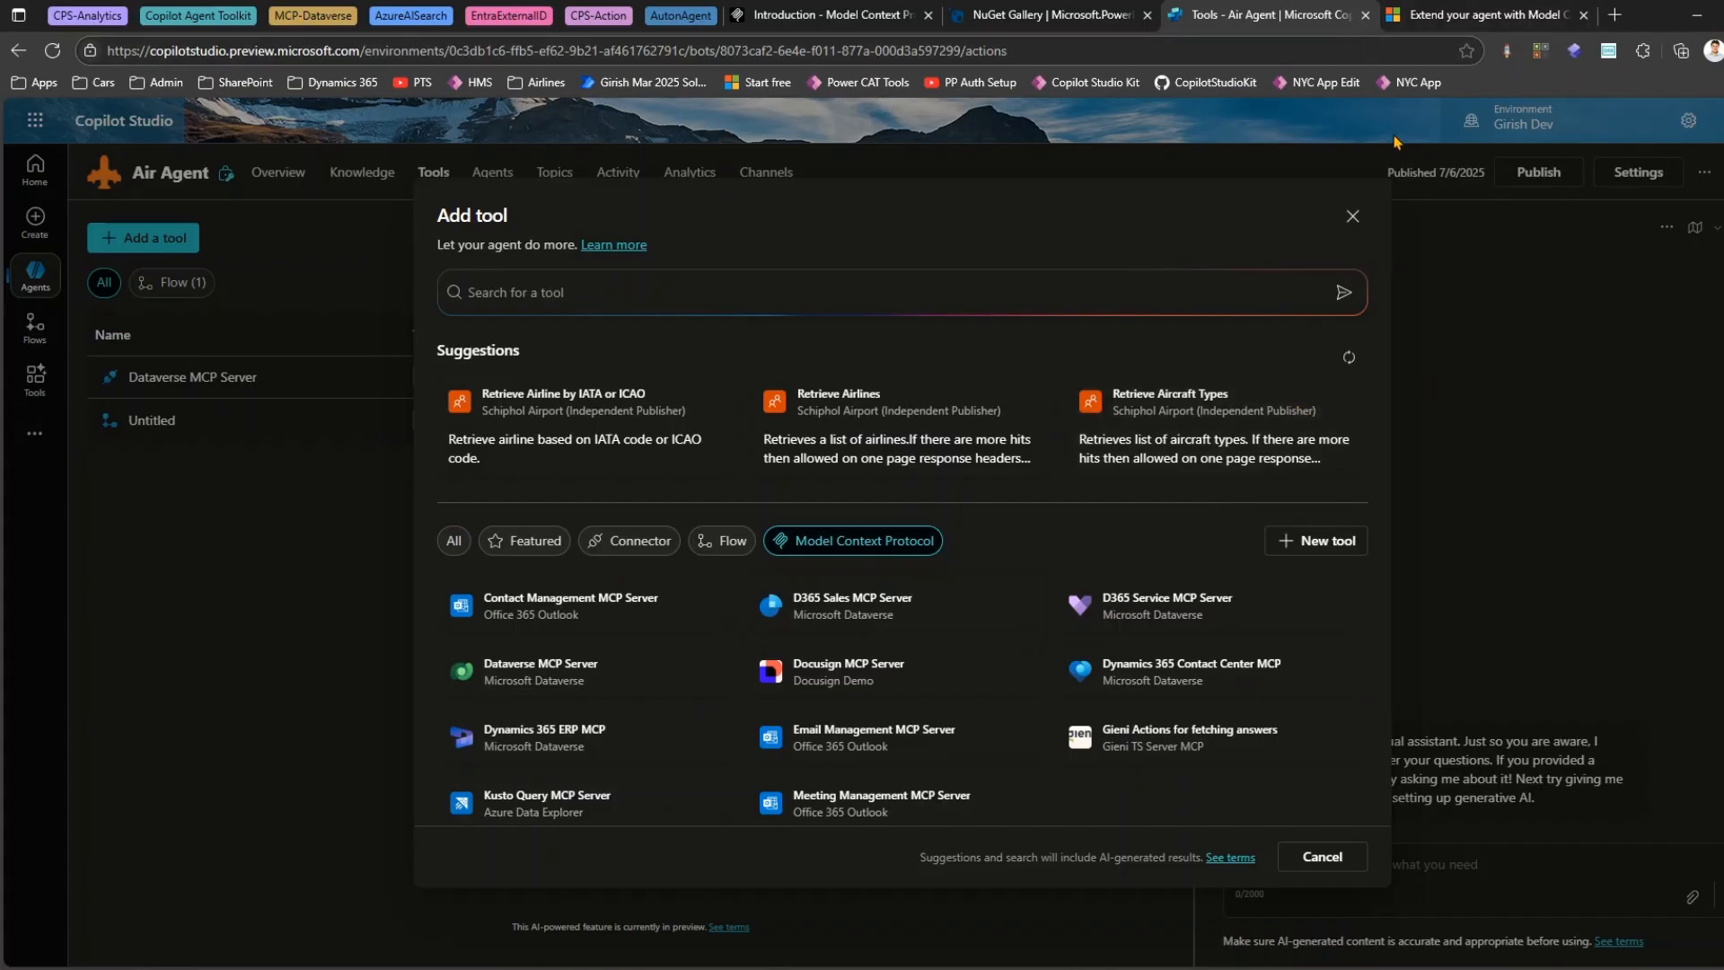
{"action": "left_click", "coordinate": [1473, 14]}
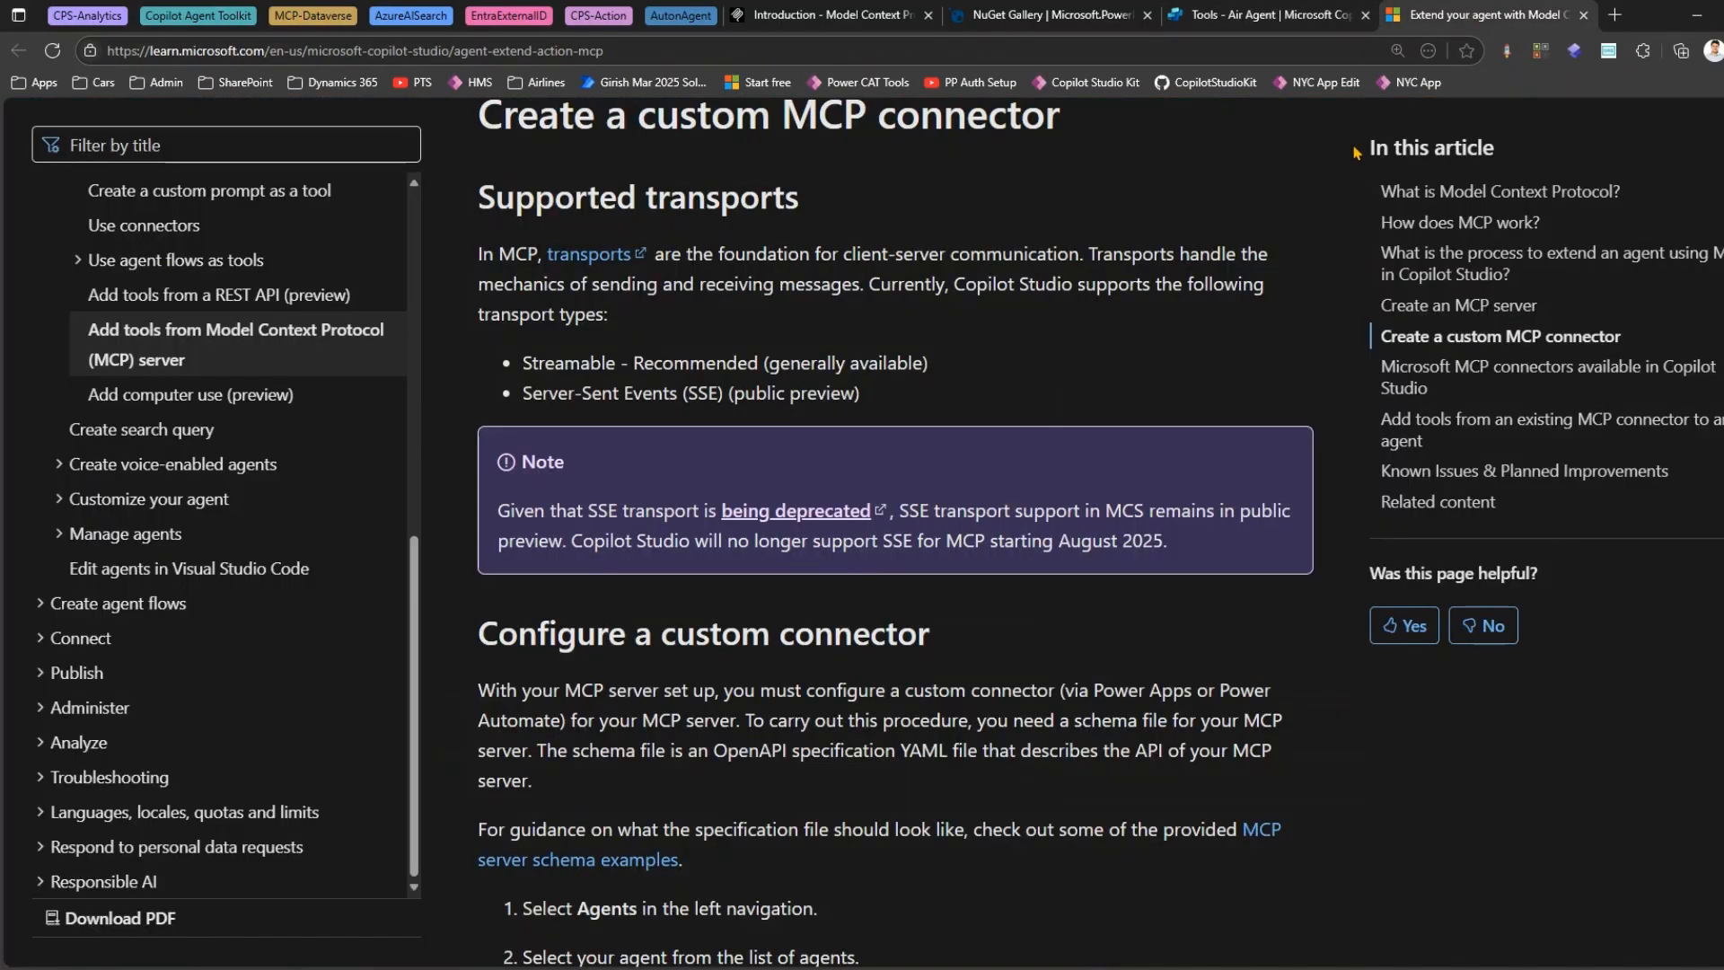
{"action": "scroll", "coordinate": [632, 532], "scroll_direction": "up", "scroll_amount": 20}
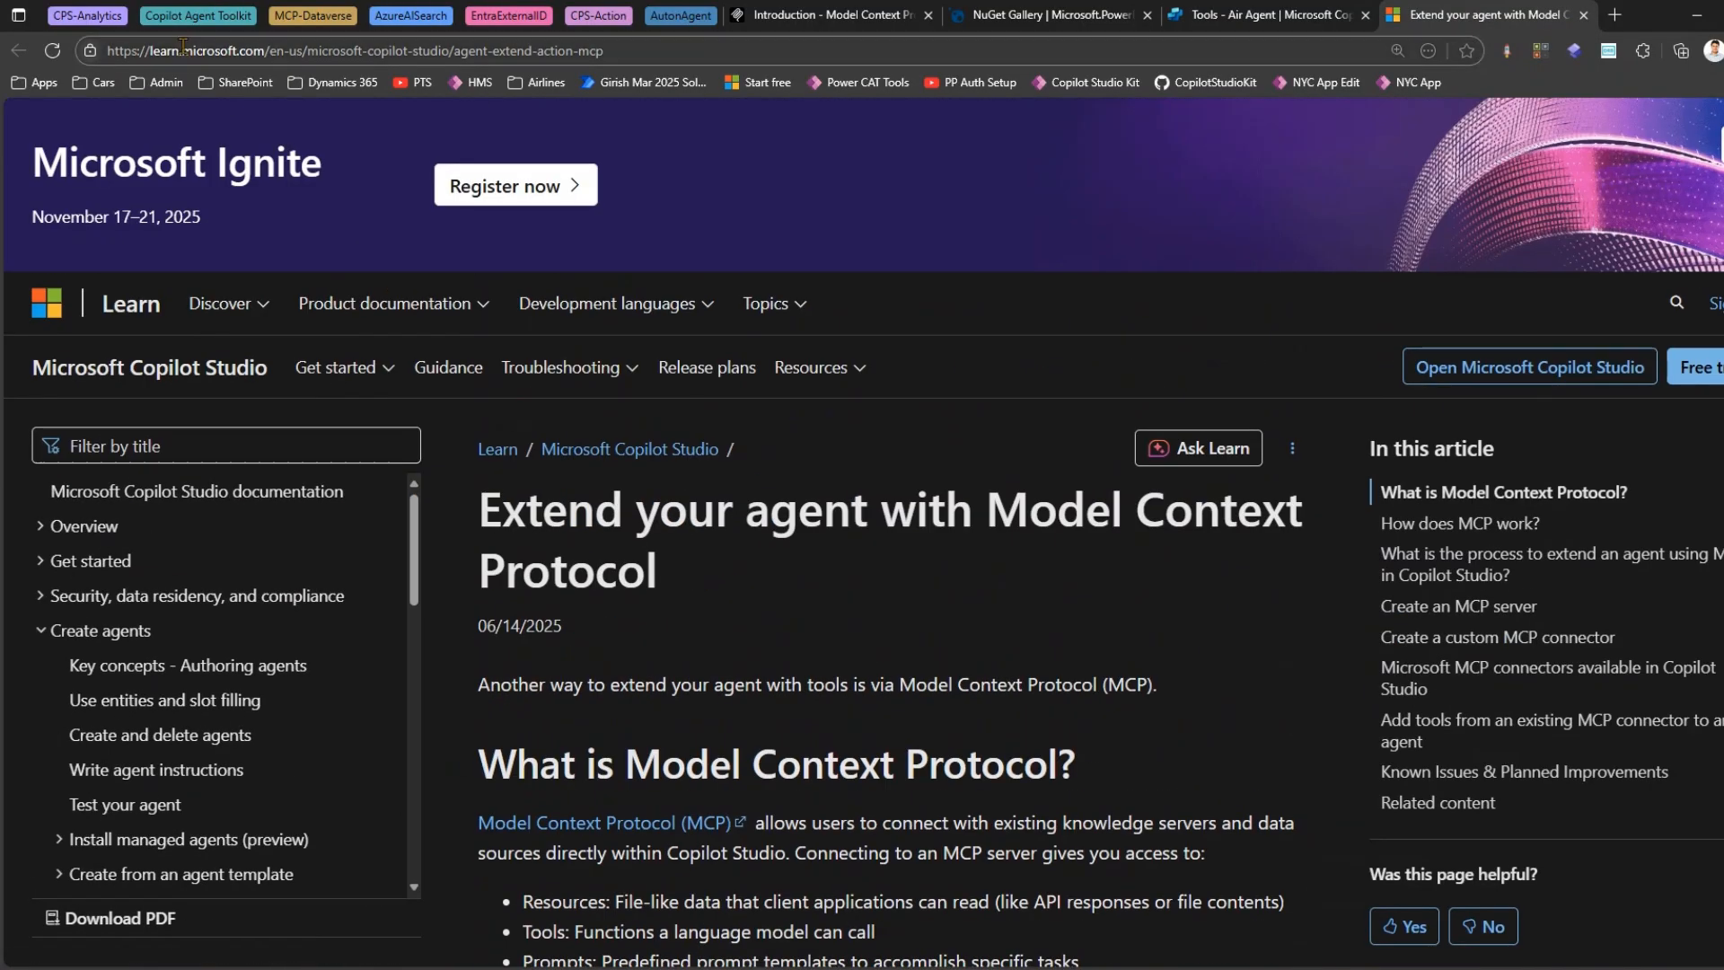
{"action": "left_click_drag", "start_coordinate": [127, 46], "coordinate": [665, 71]}
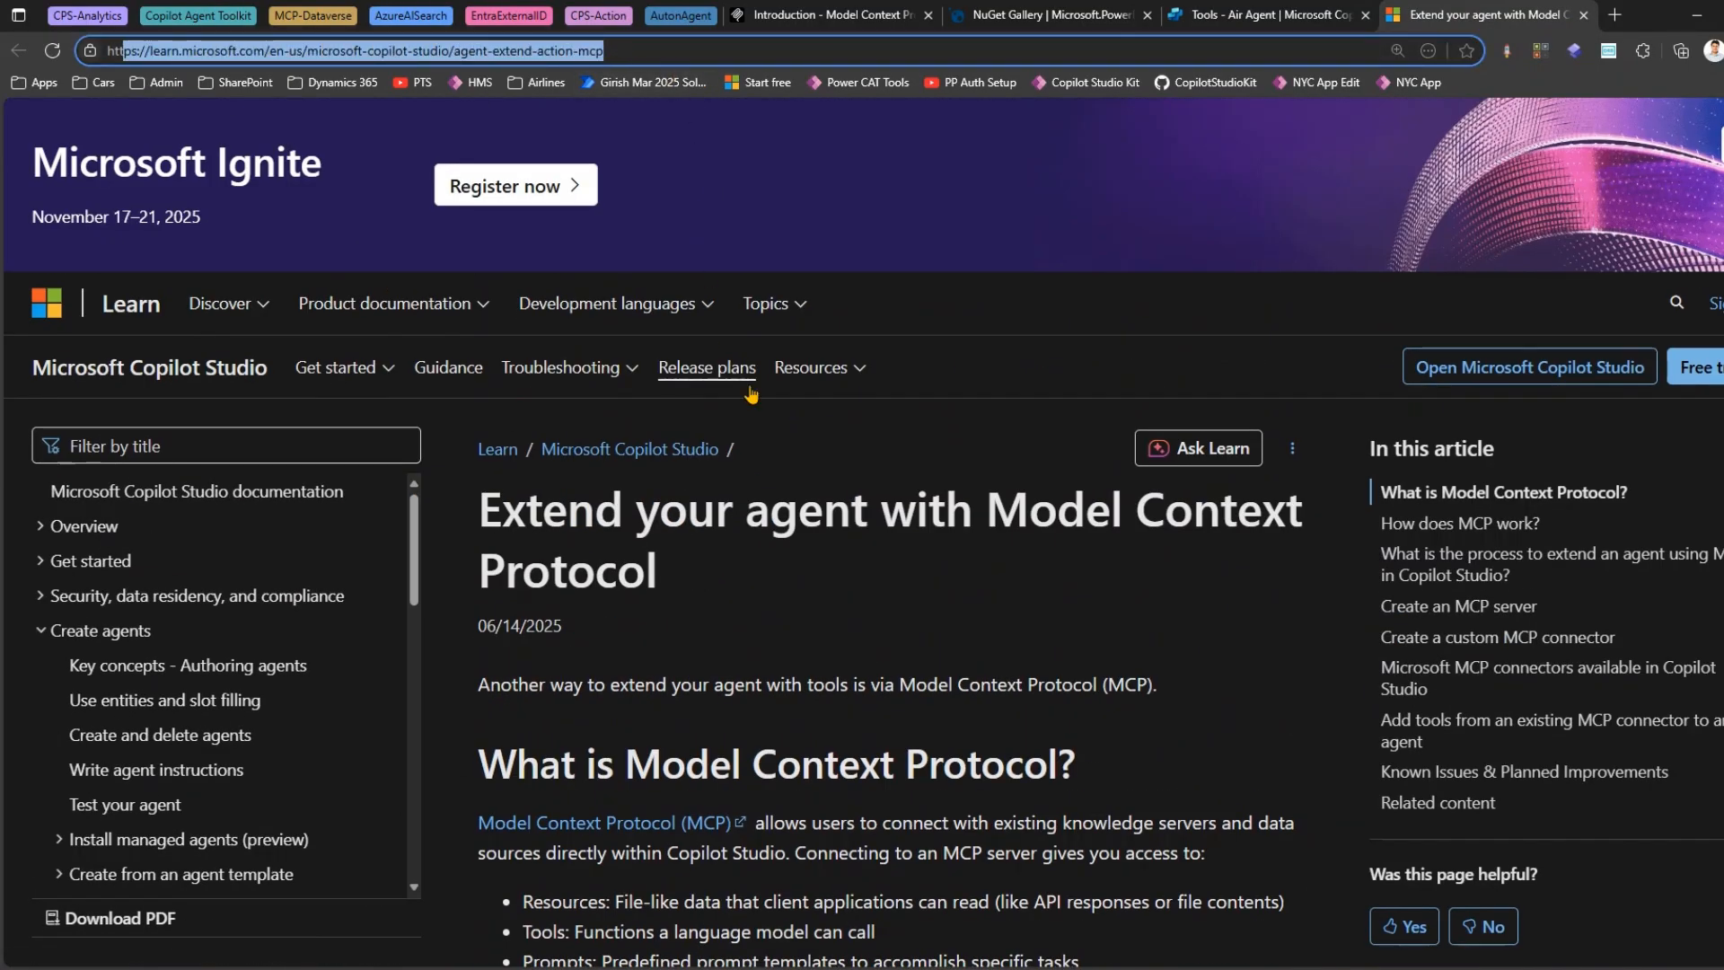
{"action": "scroll", "coordinate": [862, 679], "scroll_direction": "down", "scroll_amount": 15}
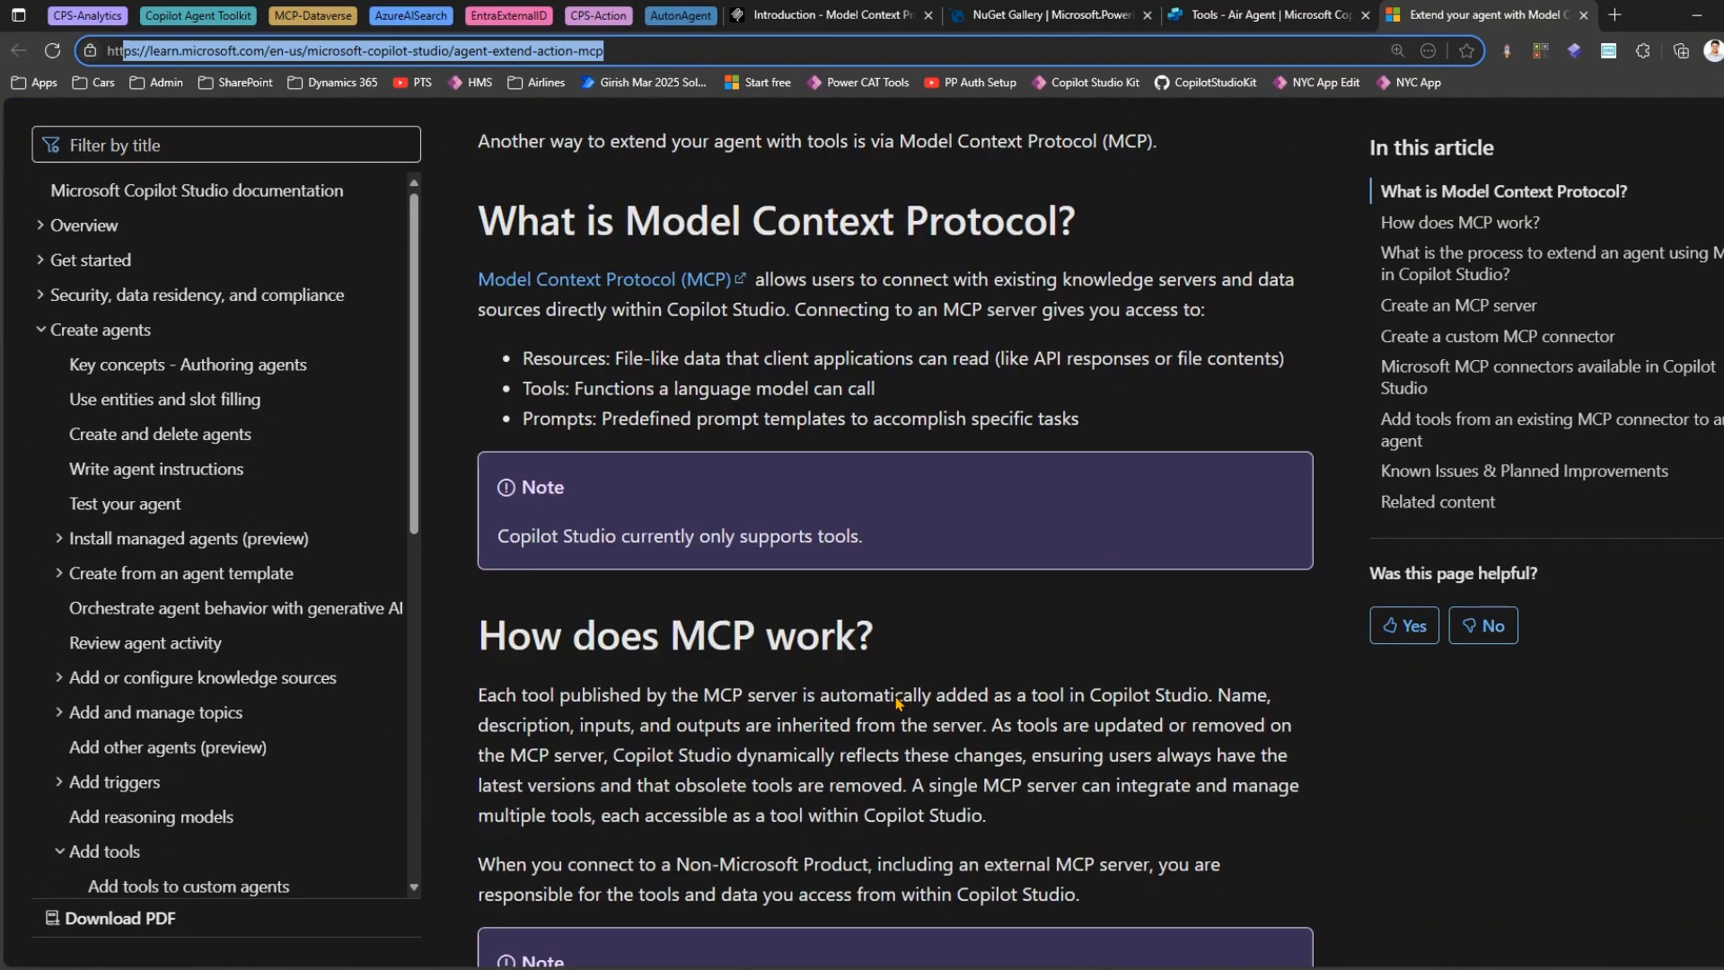
{"action": "scroll", "coordinate": [905, 698], "scroll_direction": "down", "scroll_amount": 20}
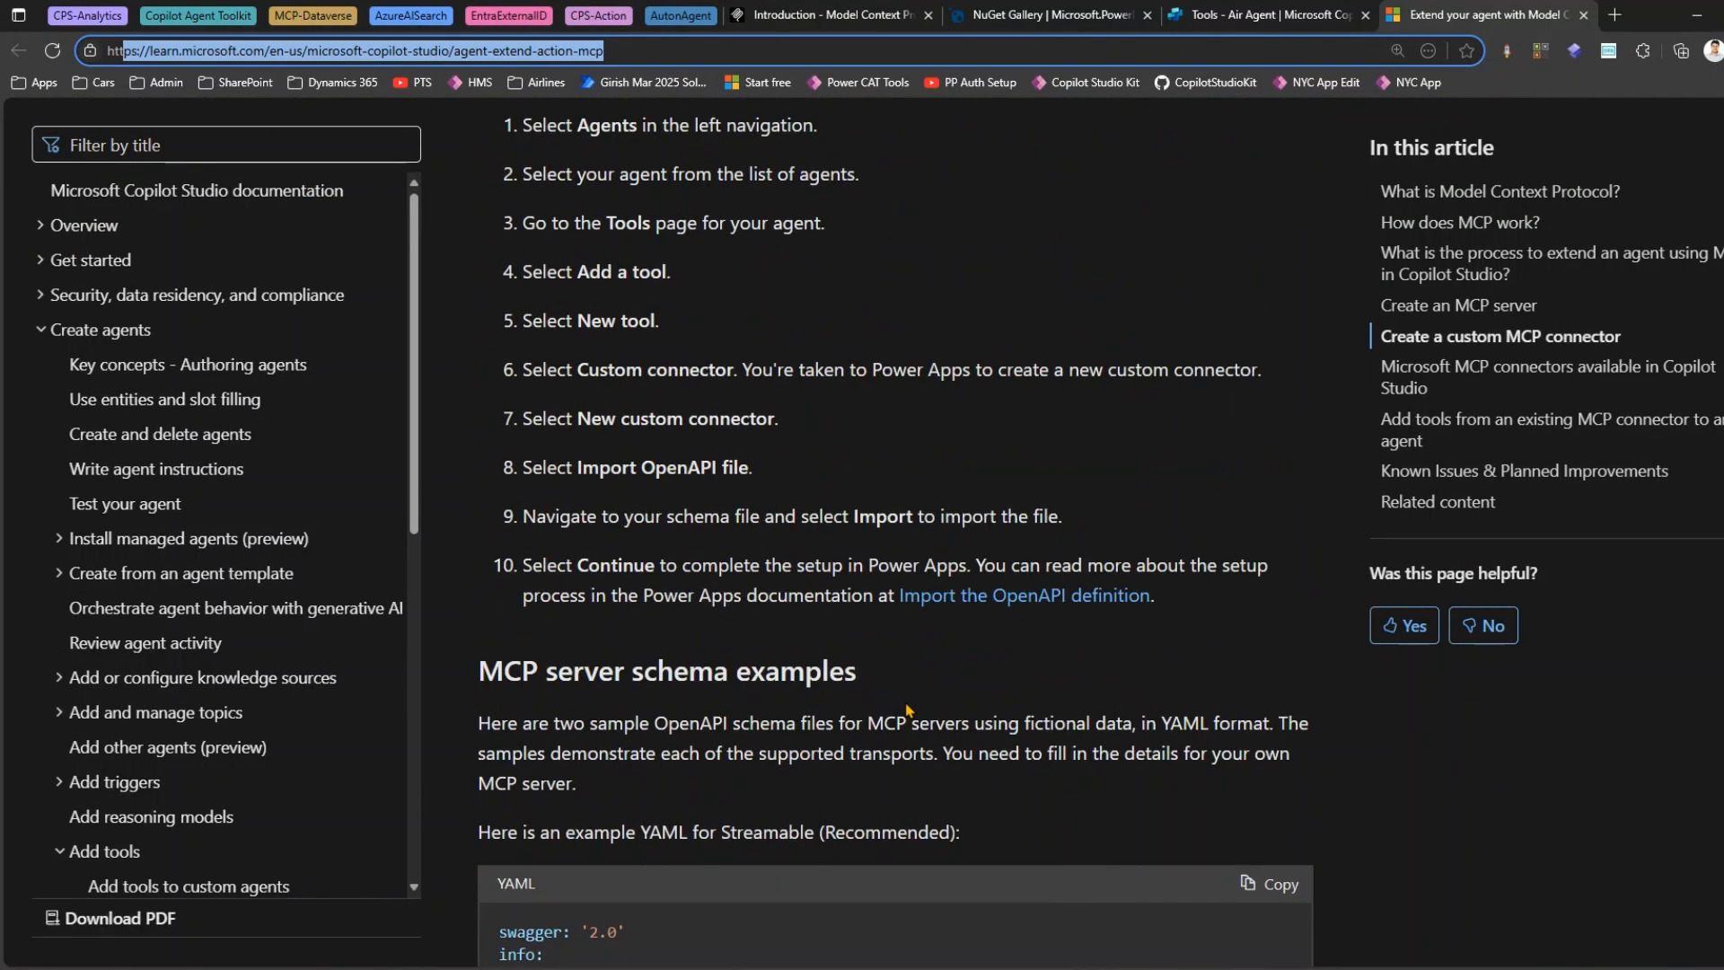
{"action": "scroll", "coordinate": [905, 693], "scroll_direction": "down", "scroll_amount": 7}
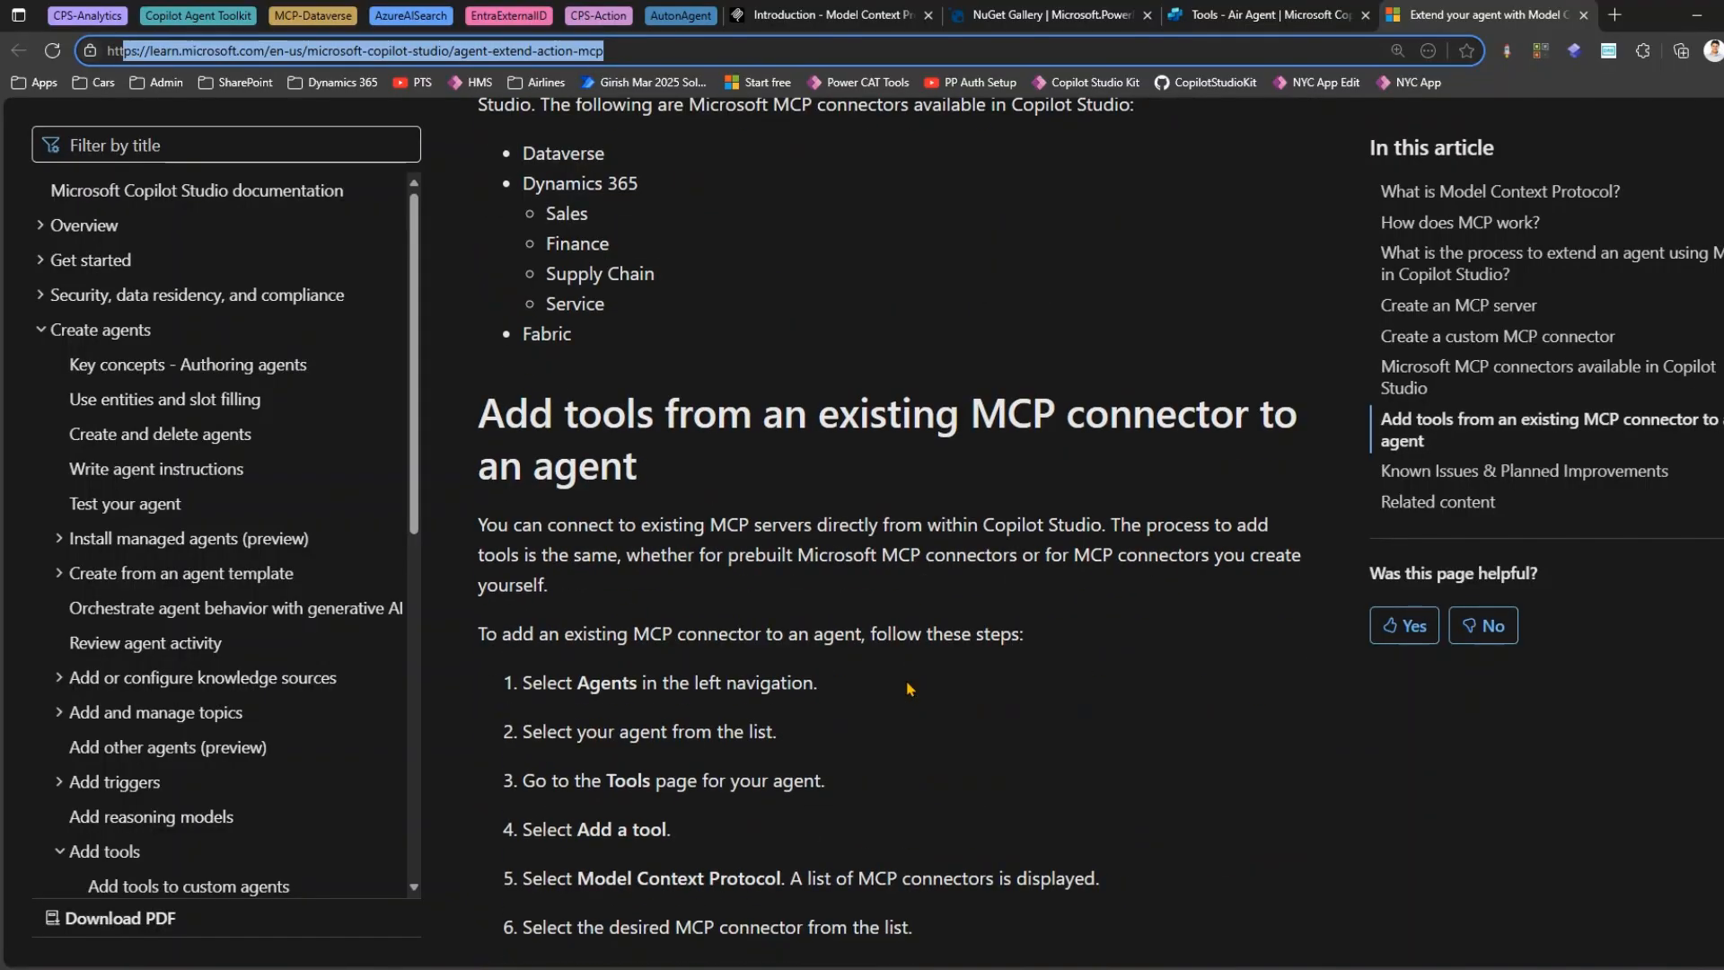
{"action": "scroll", "coordinate": [907, 688], "scroll_direction": "down", "scroll_amount": 7}
{"action": "scroll", "coordinate": [919, 696], "scroll_direction": "down", "scroll_amount": 8}
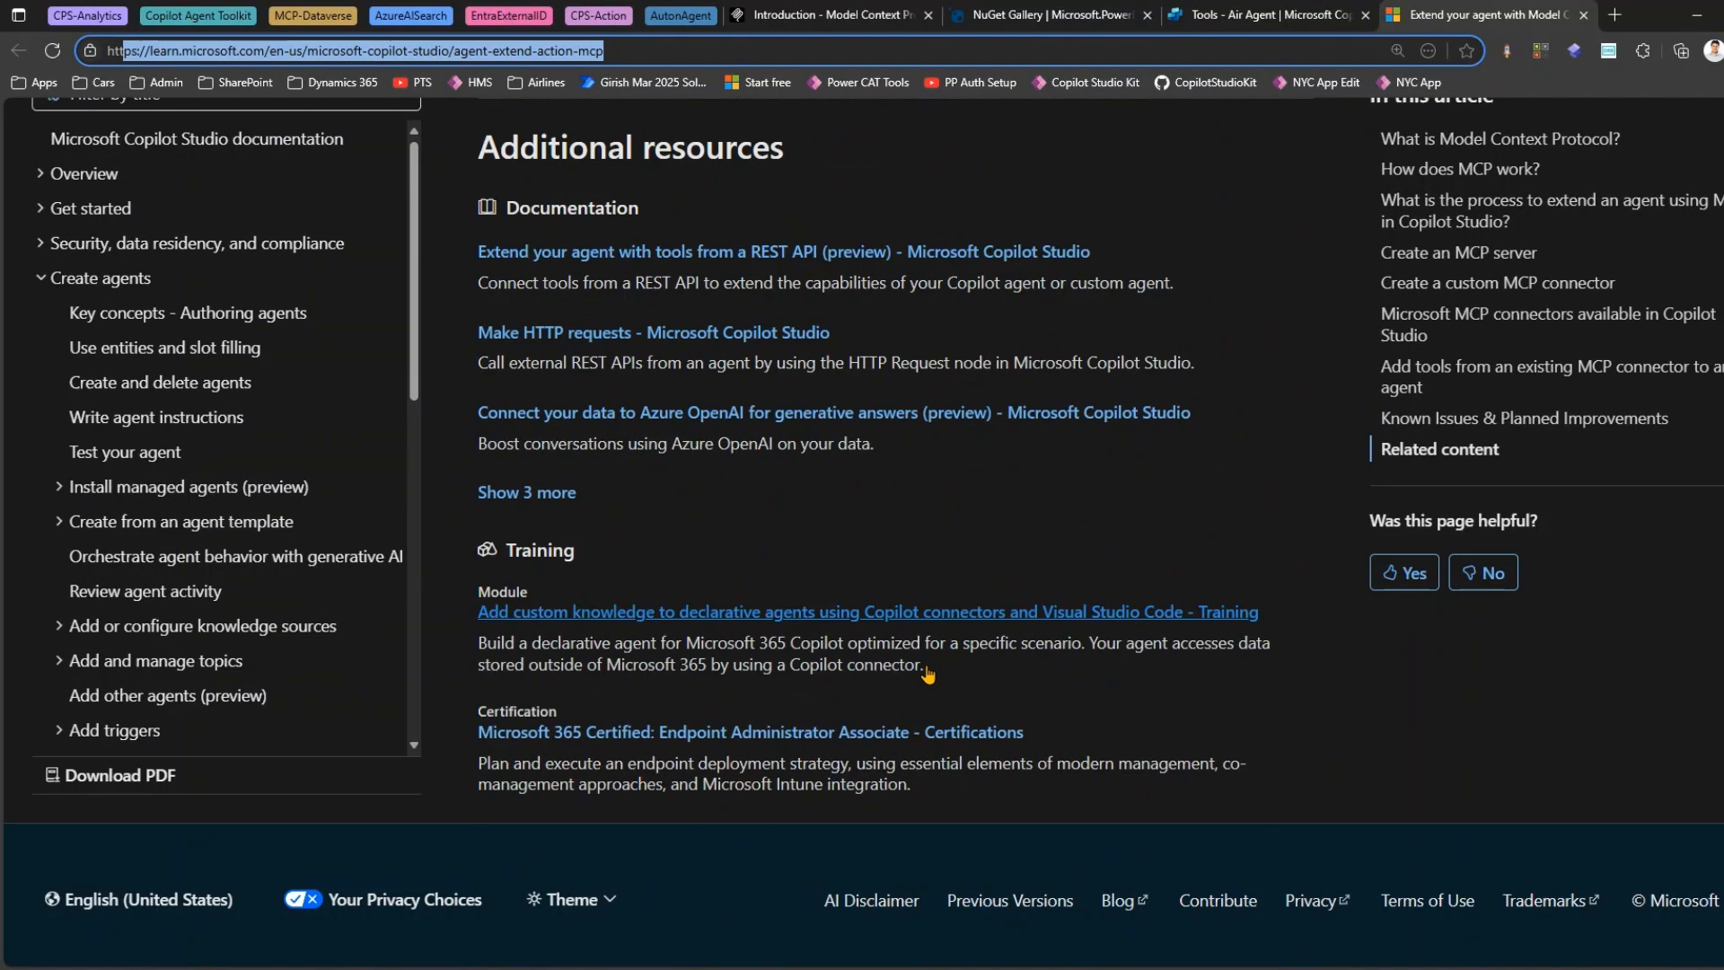
{"action": "scroll", "coordinate": [931, 661], "scroll_direction": "up", "scroll_amount": 15}
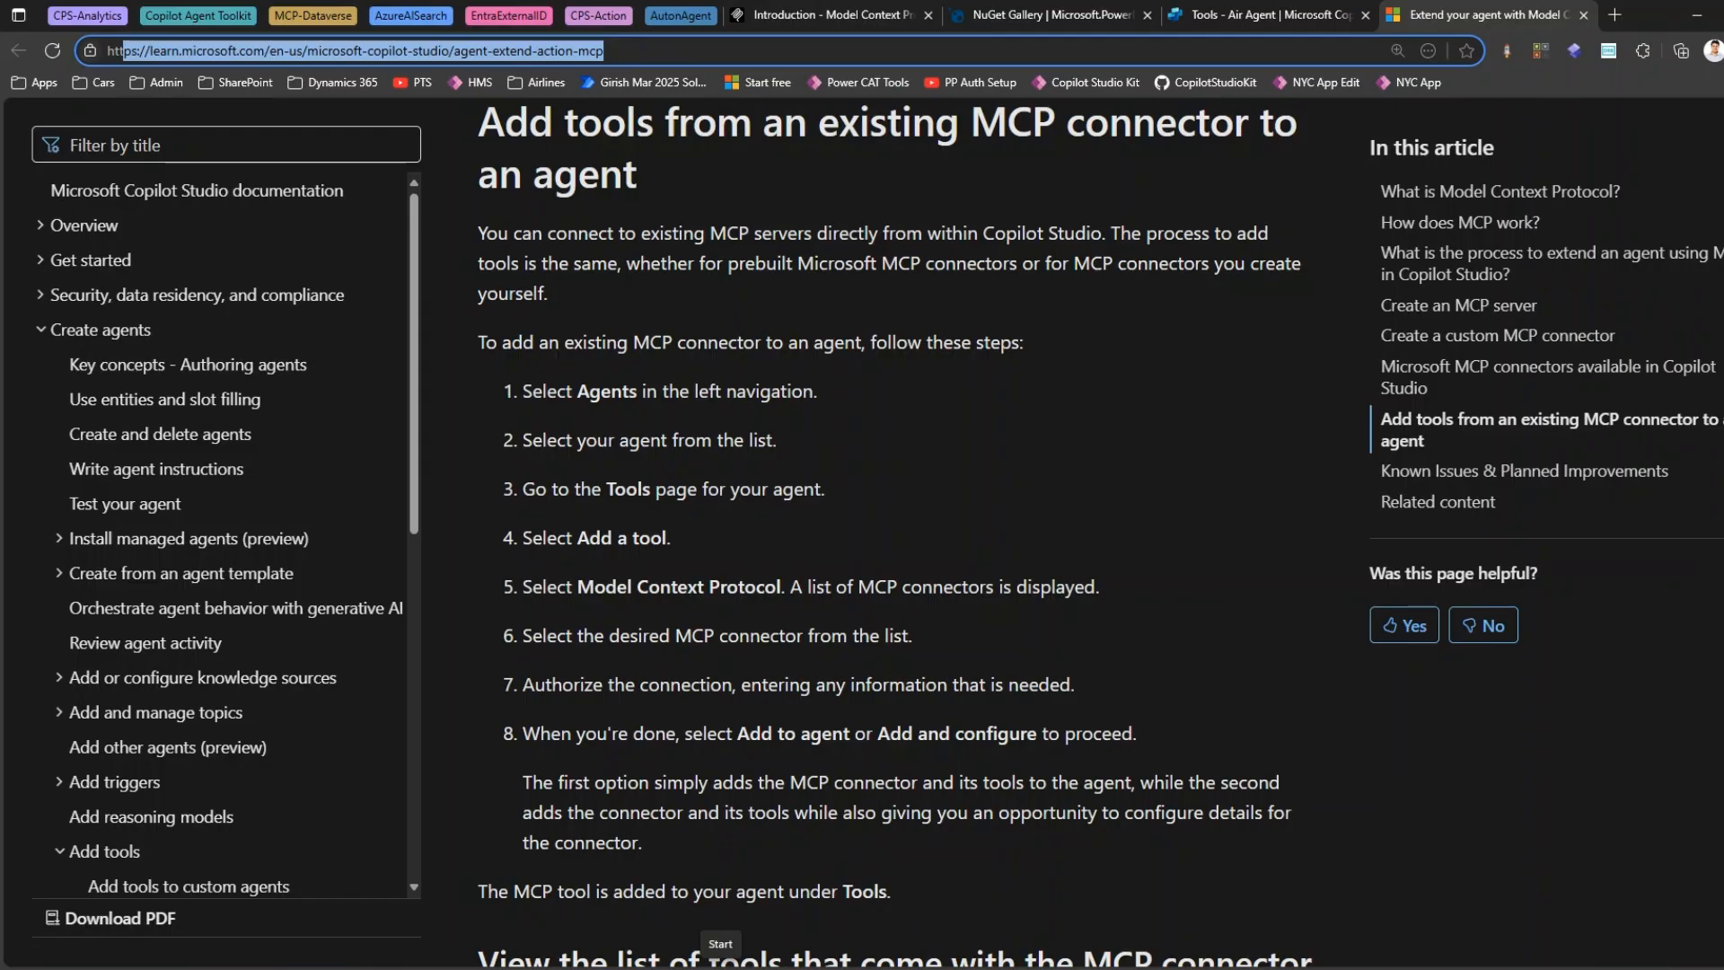
Switch to the Claude desktop app and draft the prompt "How to plan a birthday party" in a new chat.
{"action": "left_click", "coordinate": [720, 964]}
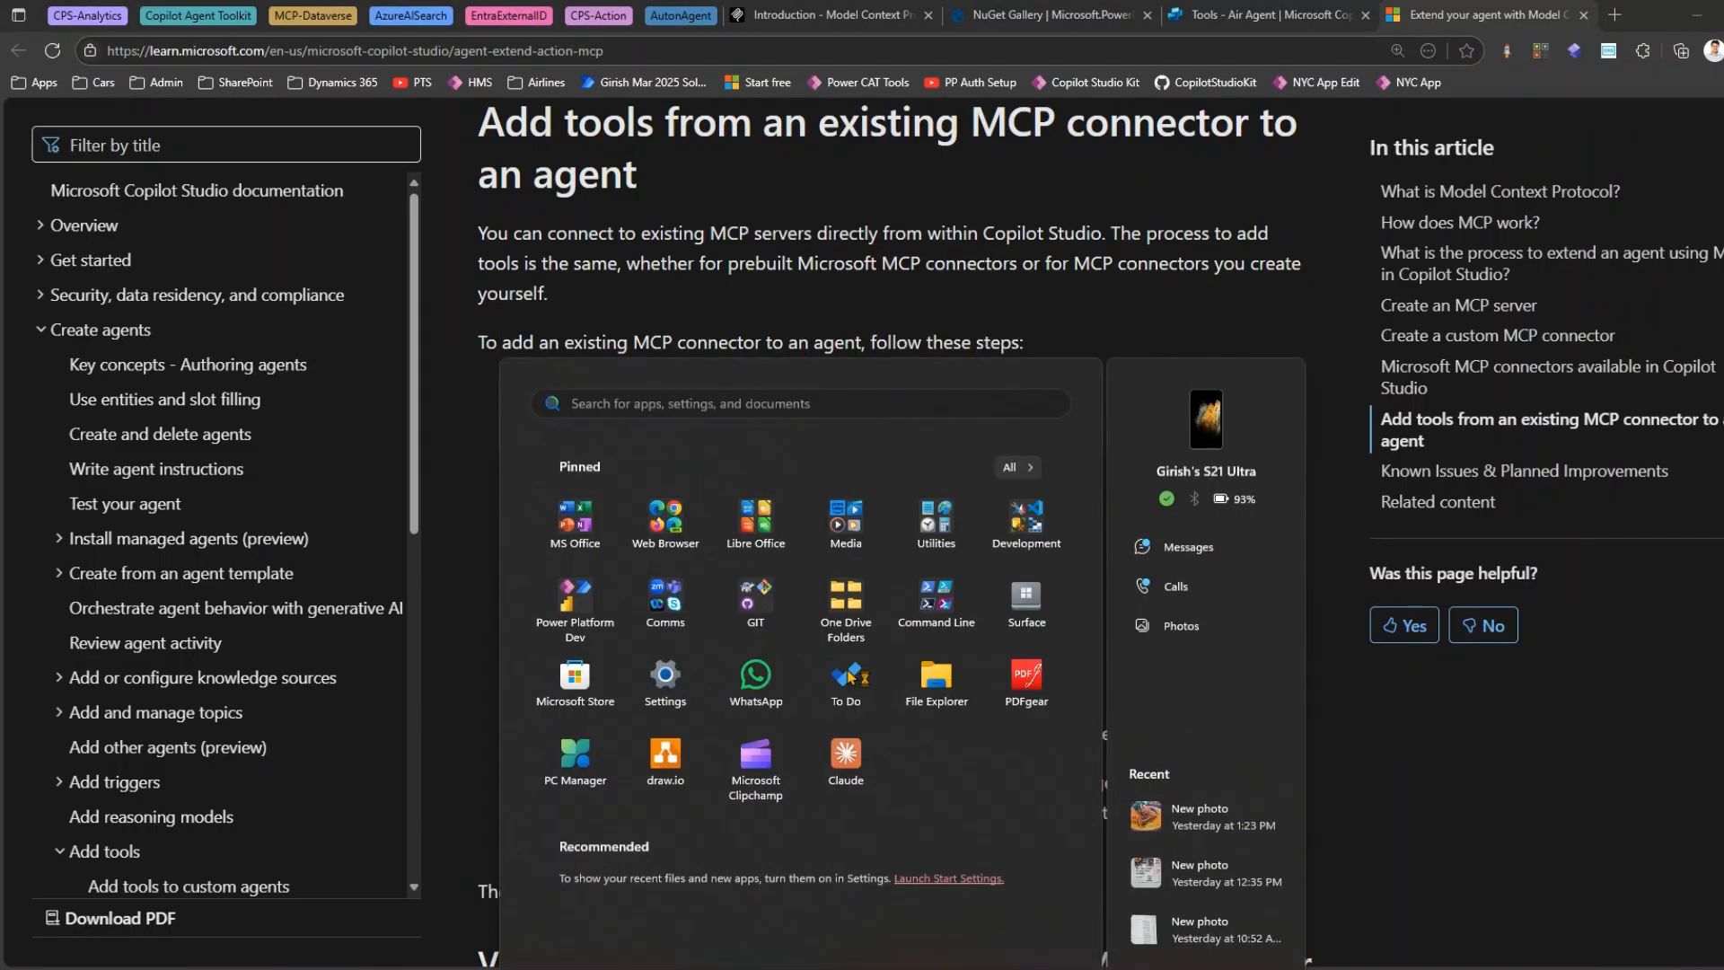
{"action": "left_click", "coordinate": [846, 754]}
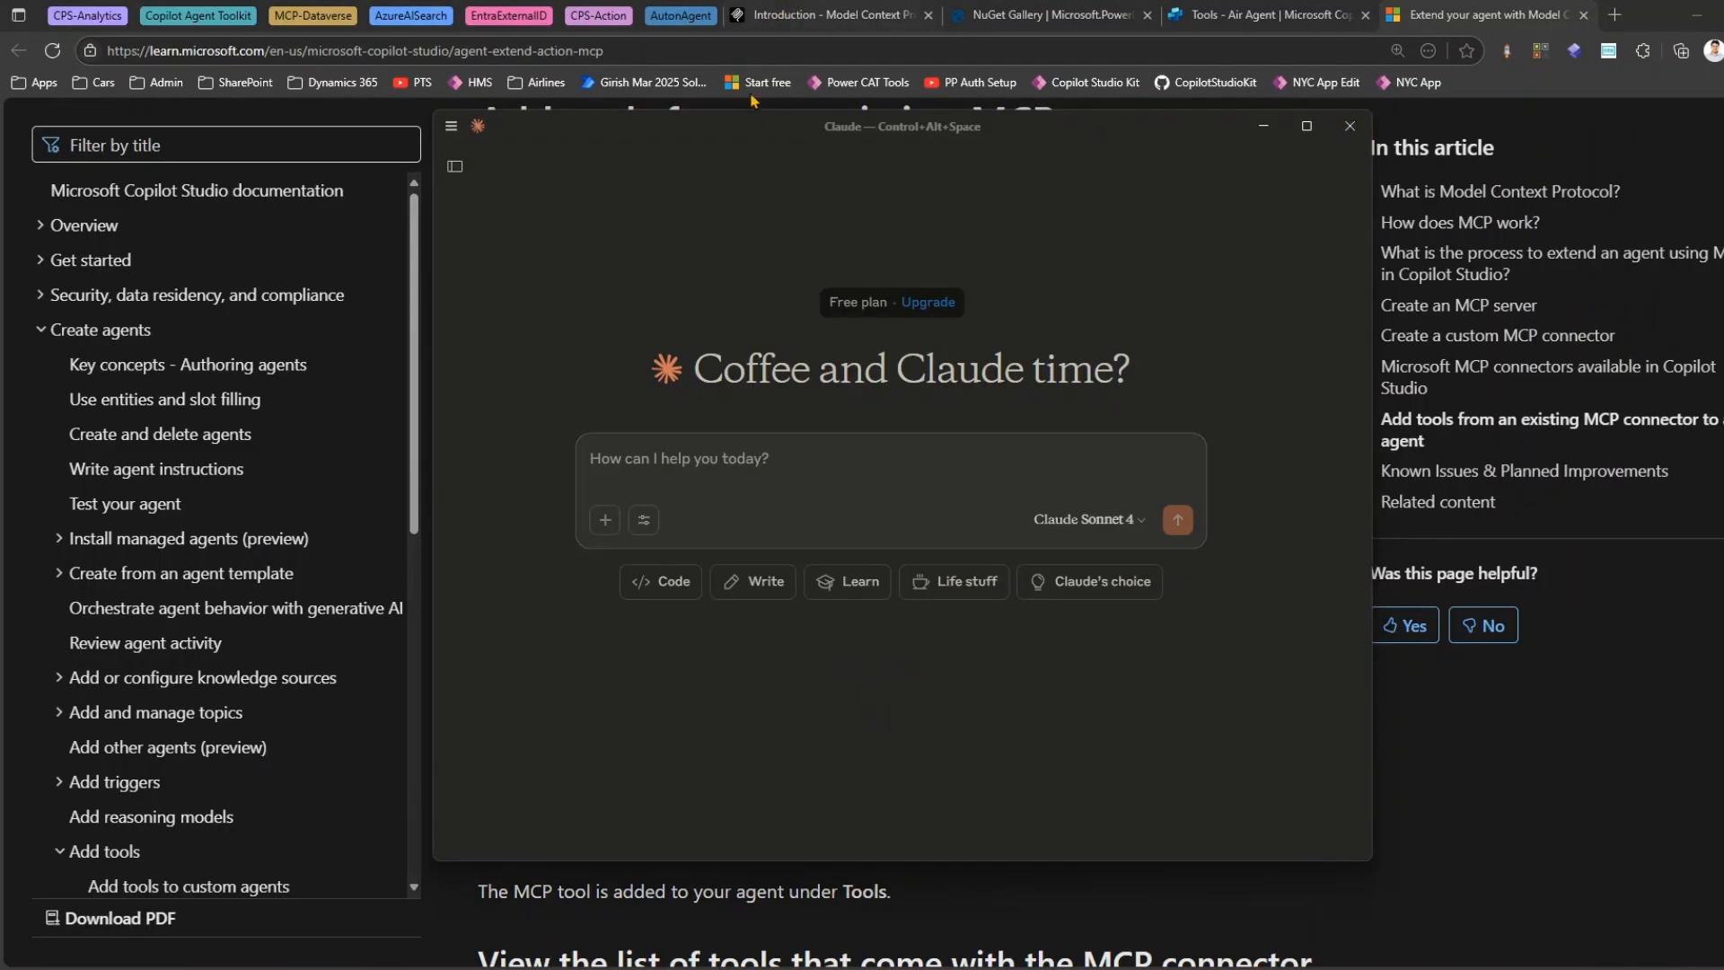
{"action": "left_click_drag", "start_coordinate": [749, 130], "coordinate": [678, 108]}
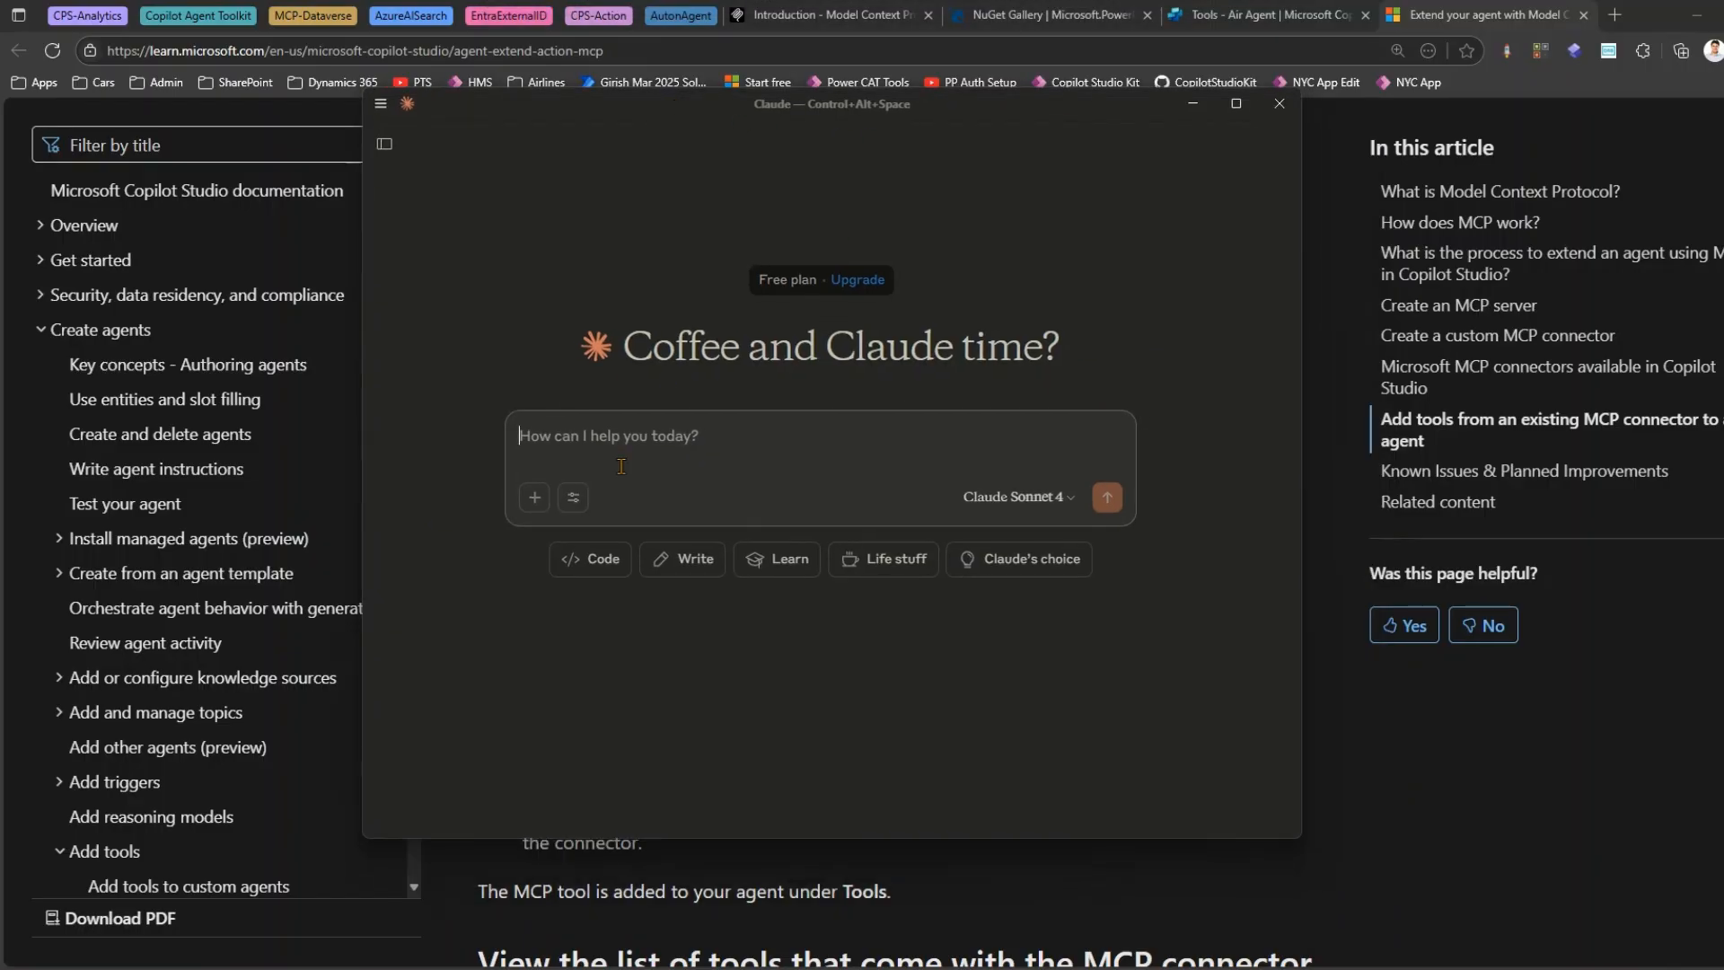
{"action": "type", "text": "fghghgh"}
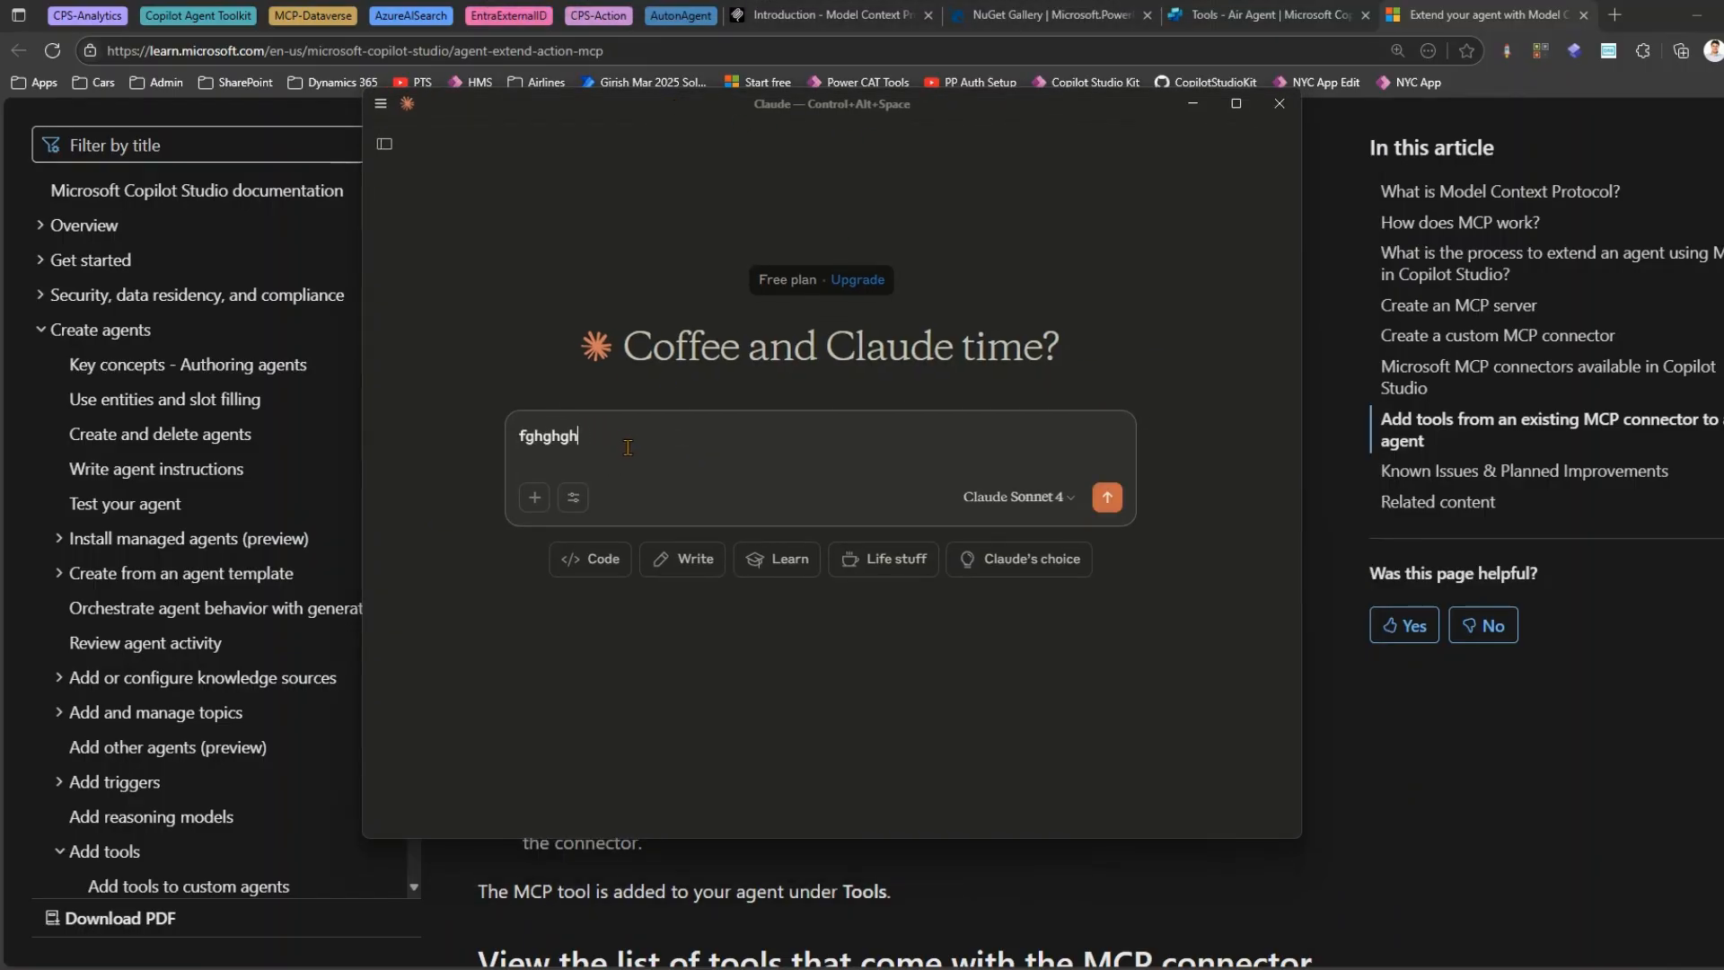
{"action": "type", "text": "How to plan a birthday party"}
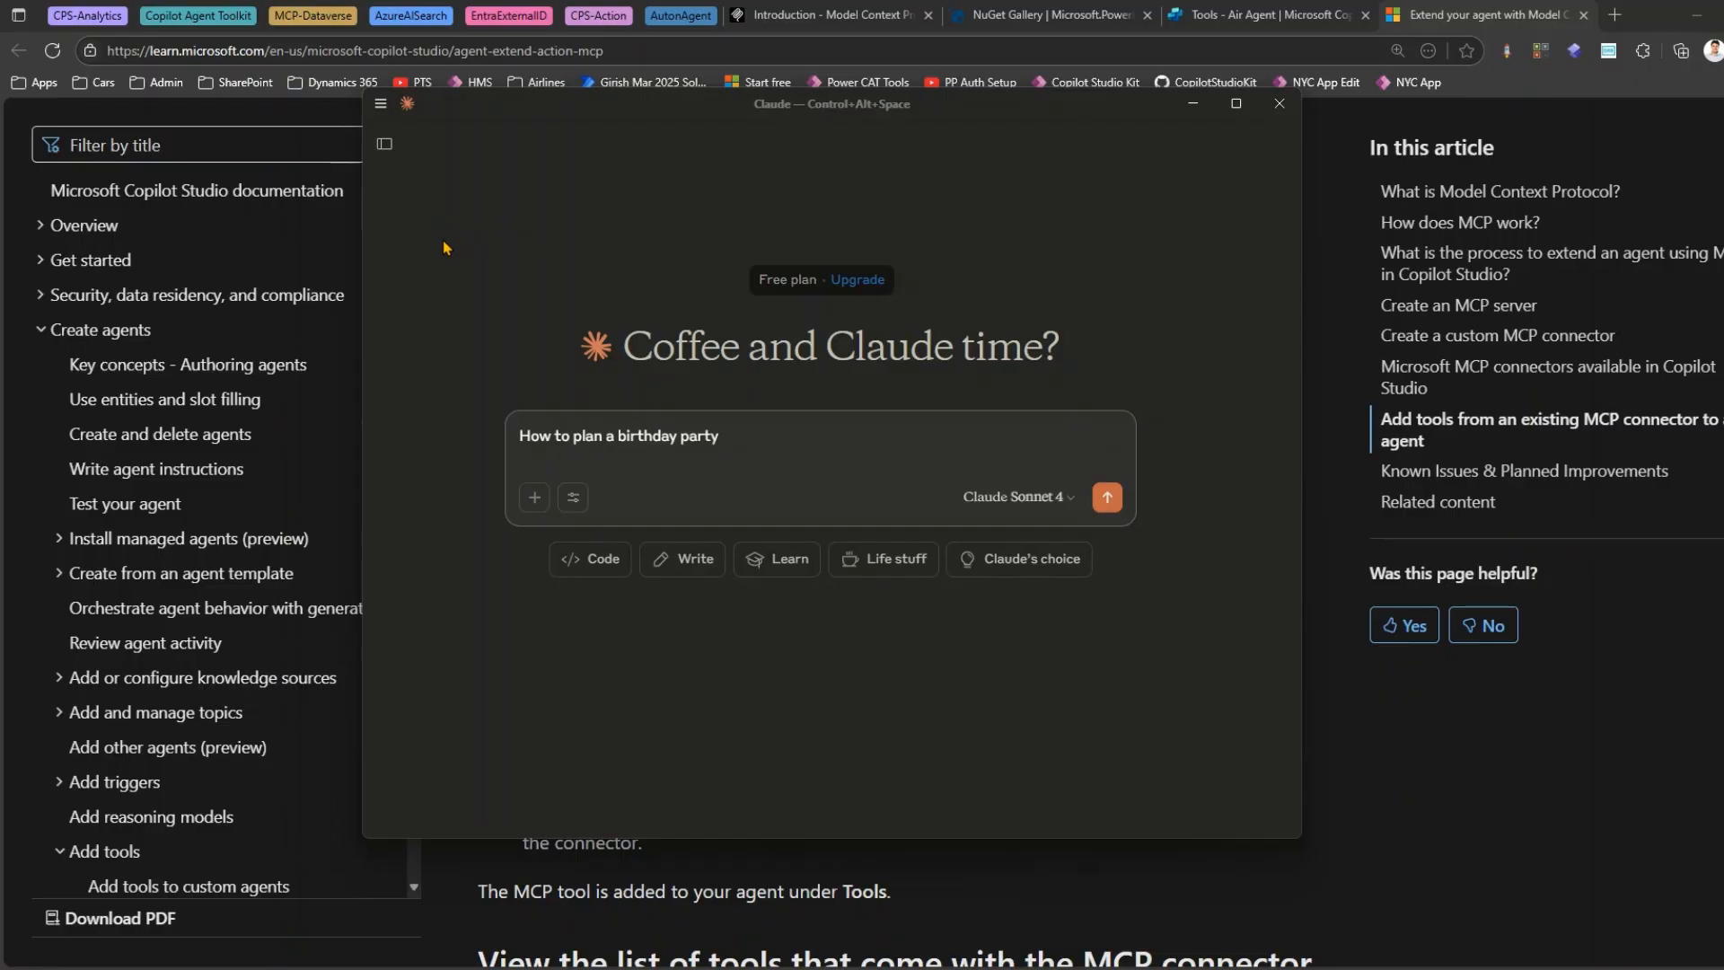
{"action": "left_click_drag", "start_coordinate": [732, 442], "coordinate": [499, 449]}
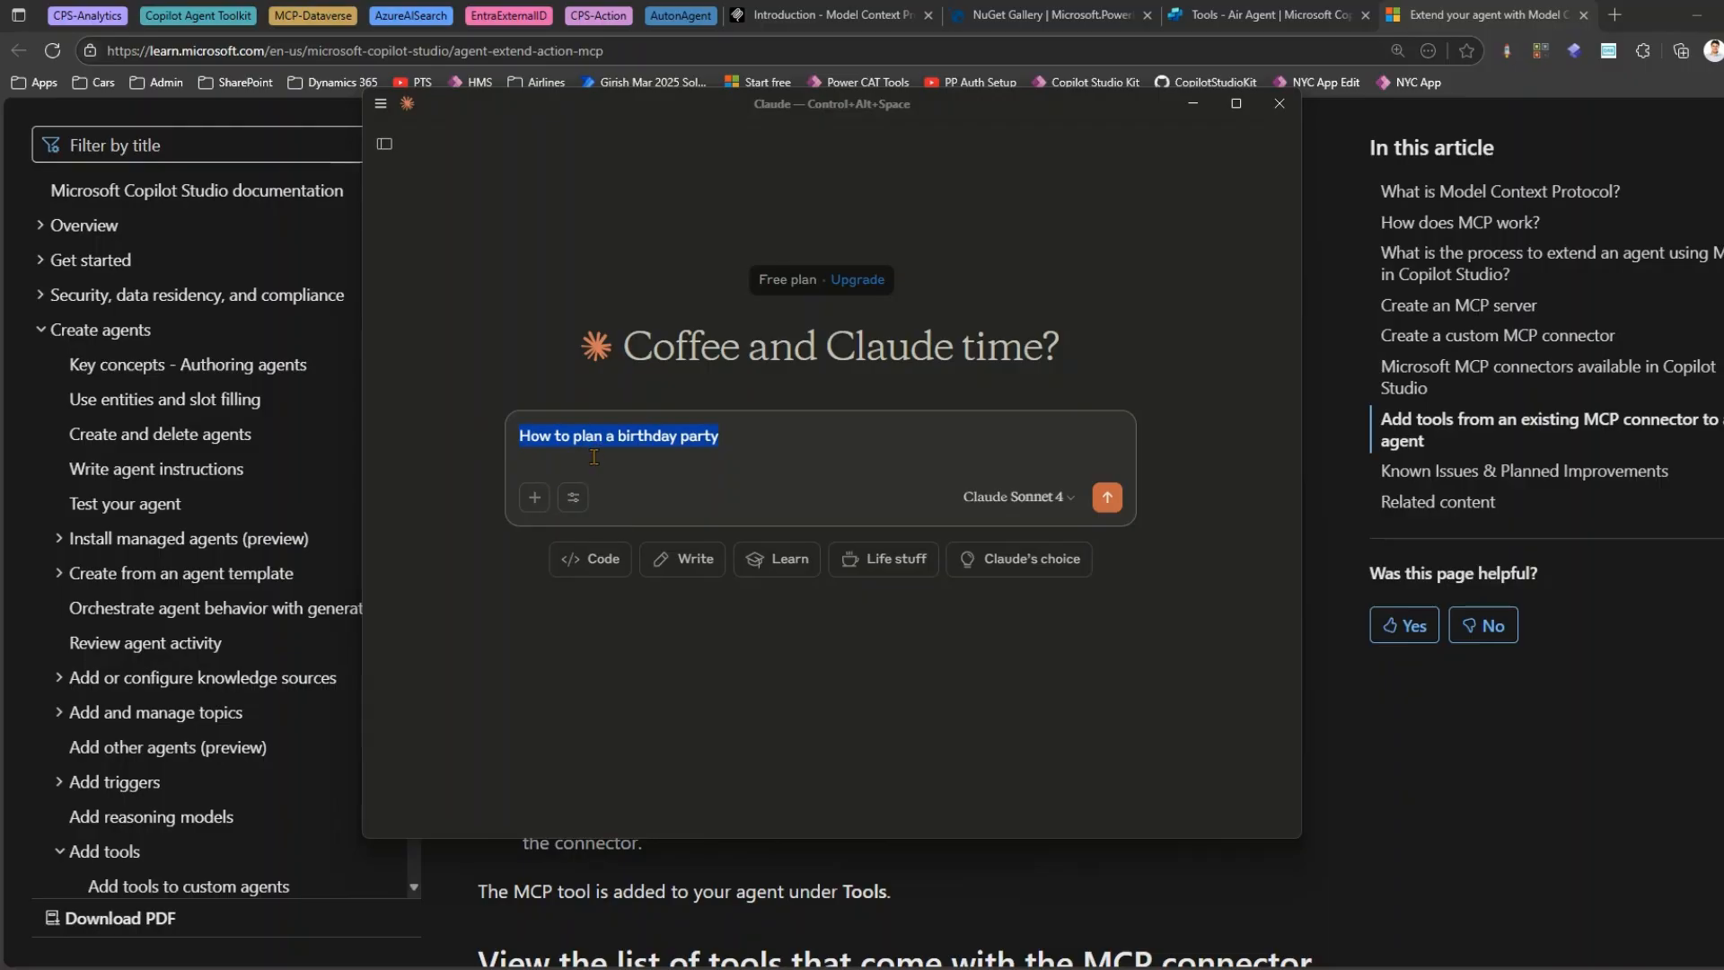
Examine which tools are available for the drafted prompt in Claude.
{"action": "left_click", "coordinate": [573, 500]}
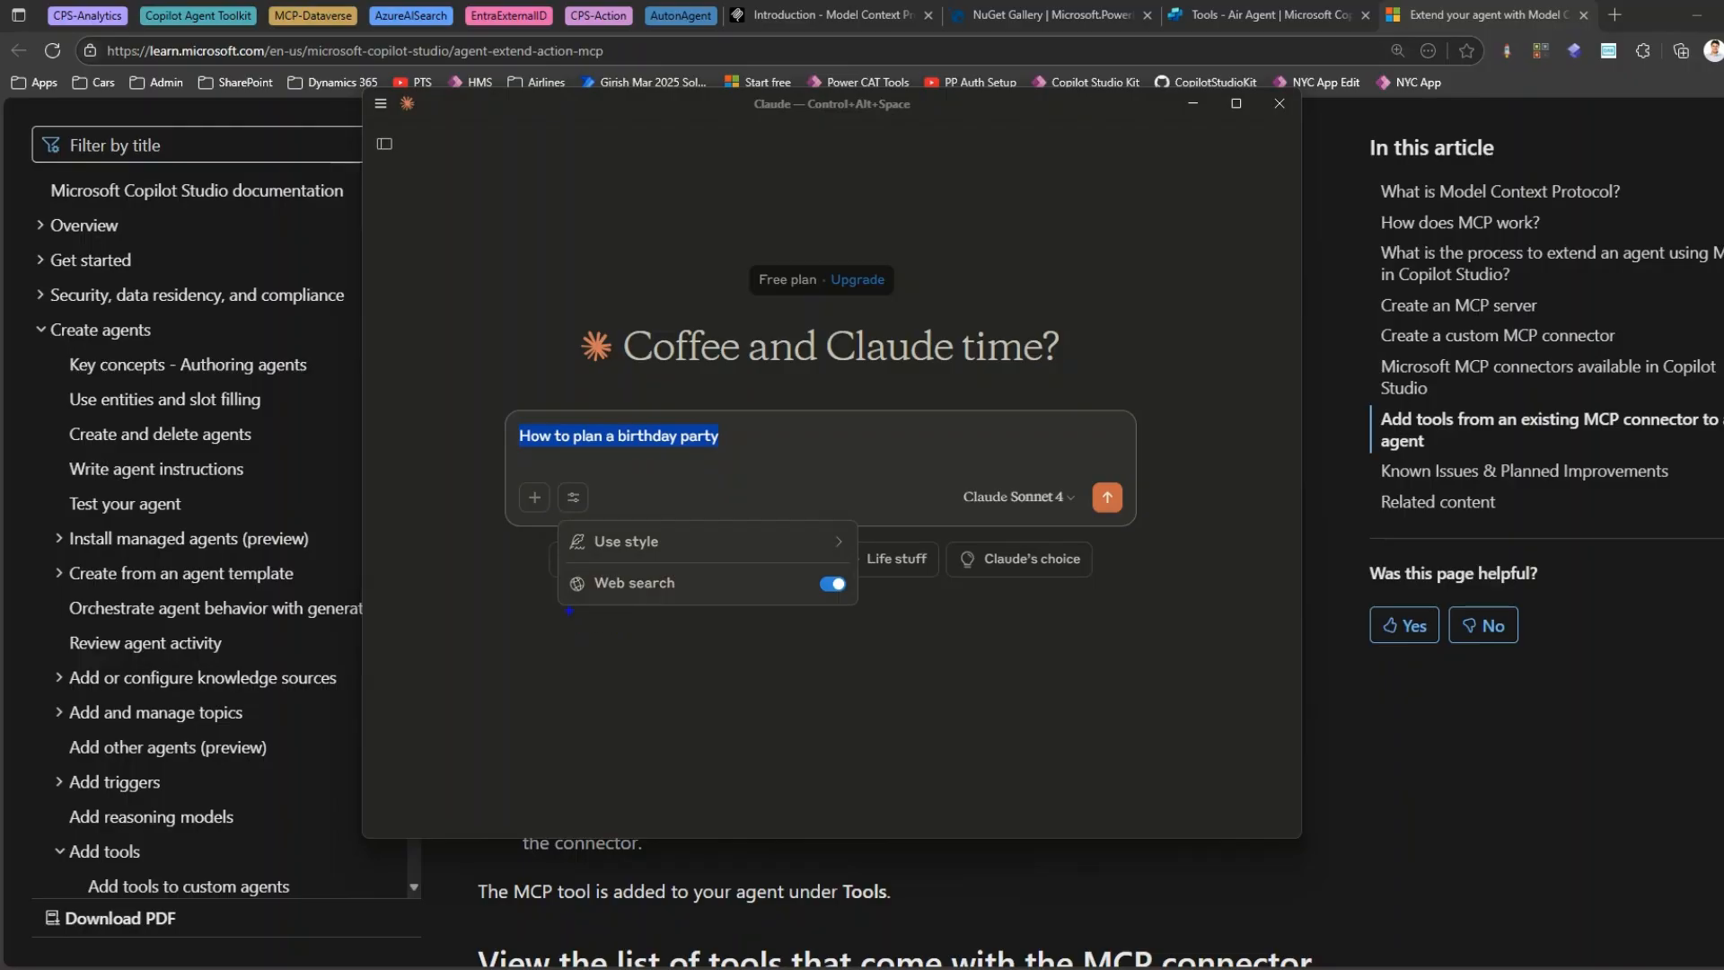
{"action": "left_click_drag", "start_coordinate": [566, 611], "coordinate": [869, 662]}
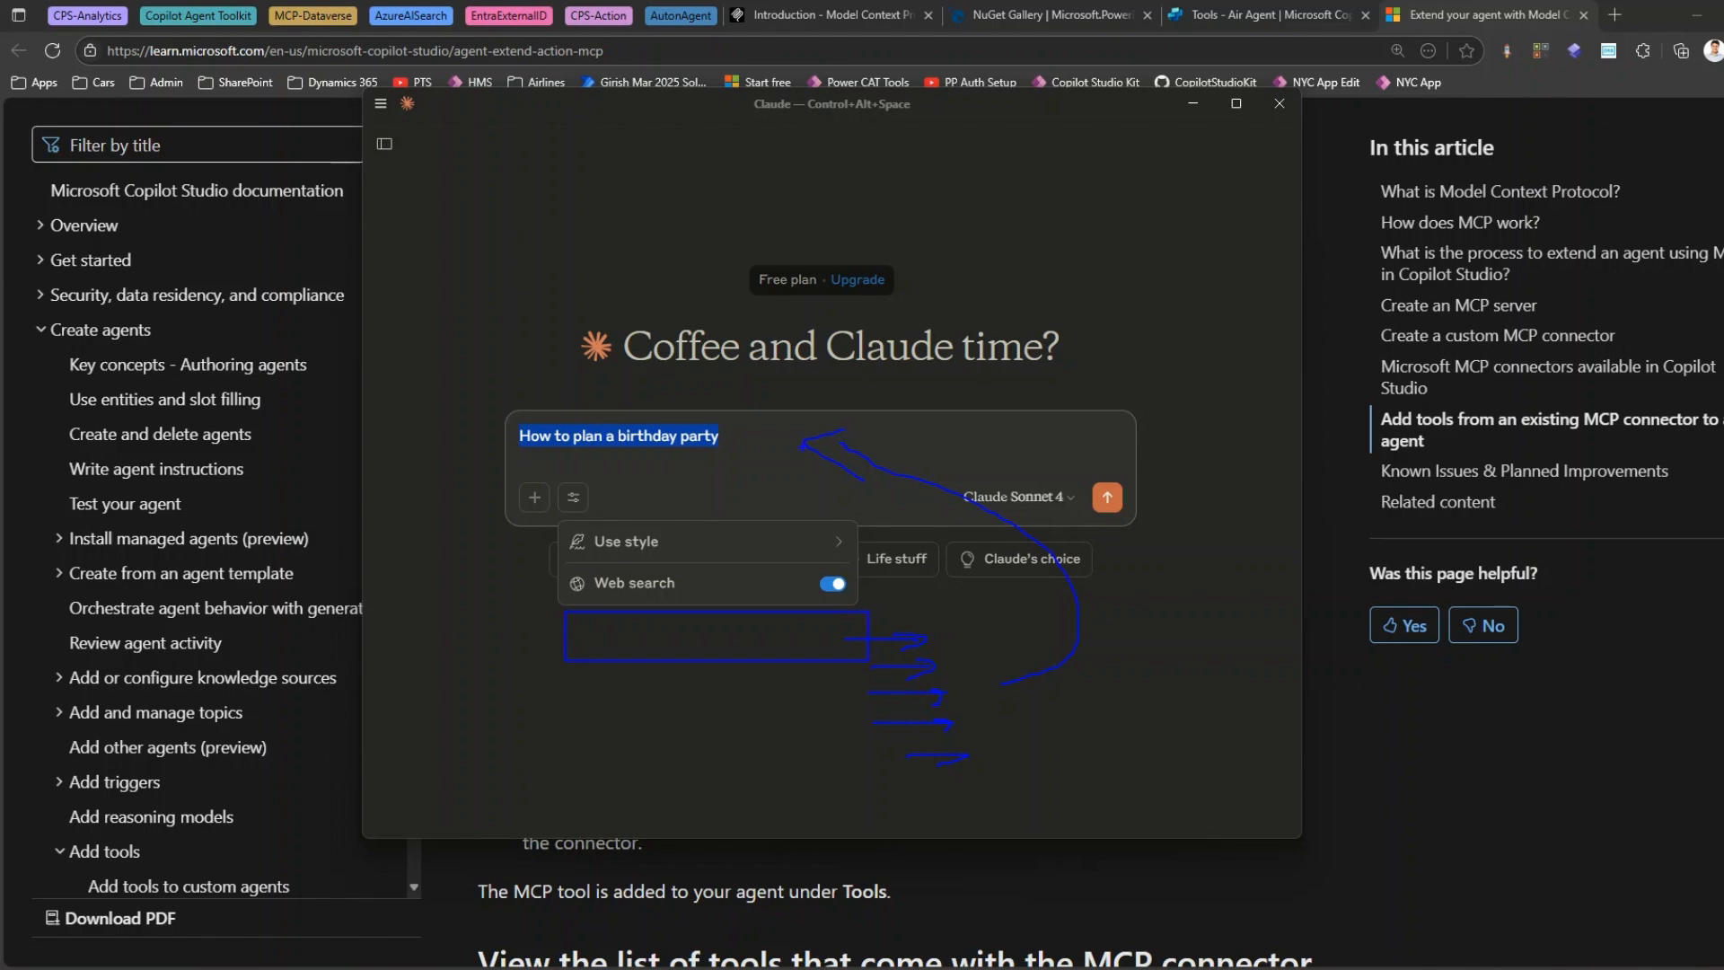
{"action": "key", "text": "Escape"}
Open the bookmarked Airlines Core Solution from the Airlines favorites in a new browser tab and sign in to Power Apps.
{"action": "left_click", "coordinate": [1614, 14]}
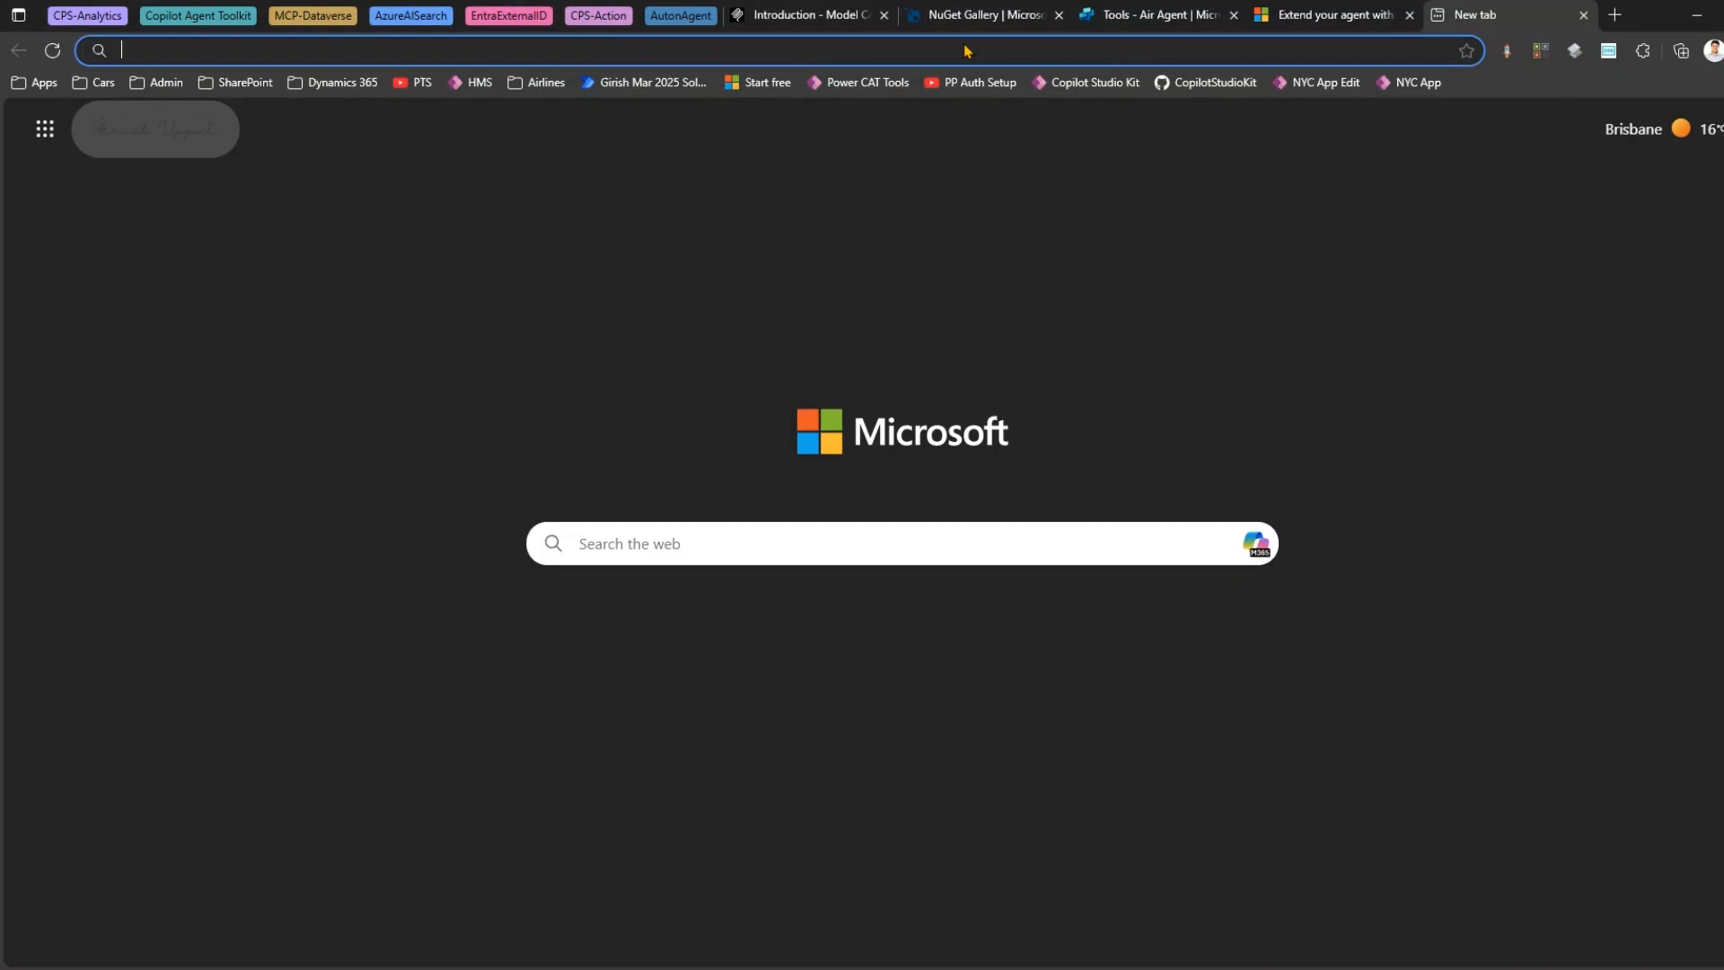
{"action": "left_click", "coordinate": [535, 85]}
{"action": "left_click", "coordinate": [545, 138]}
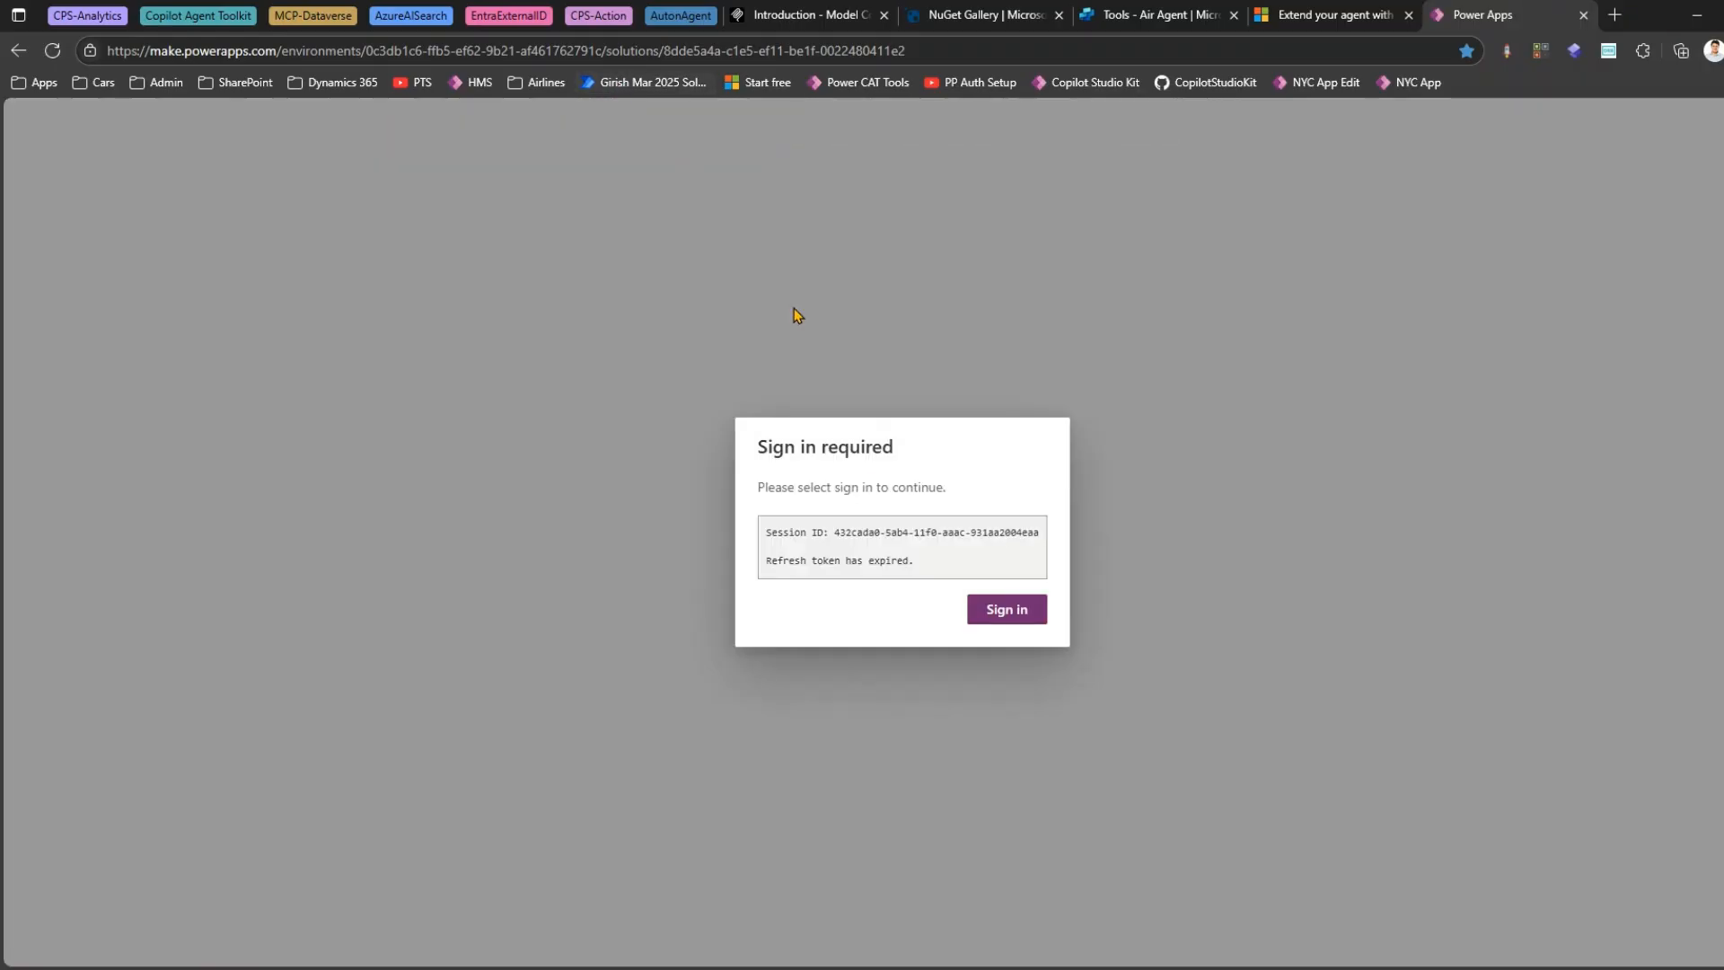
{"action": "left_click", "coordinate": [1010, 613]}
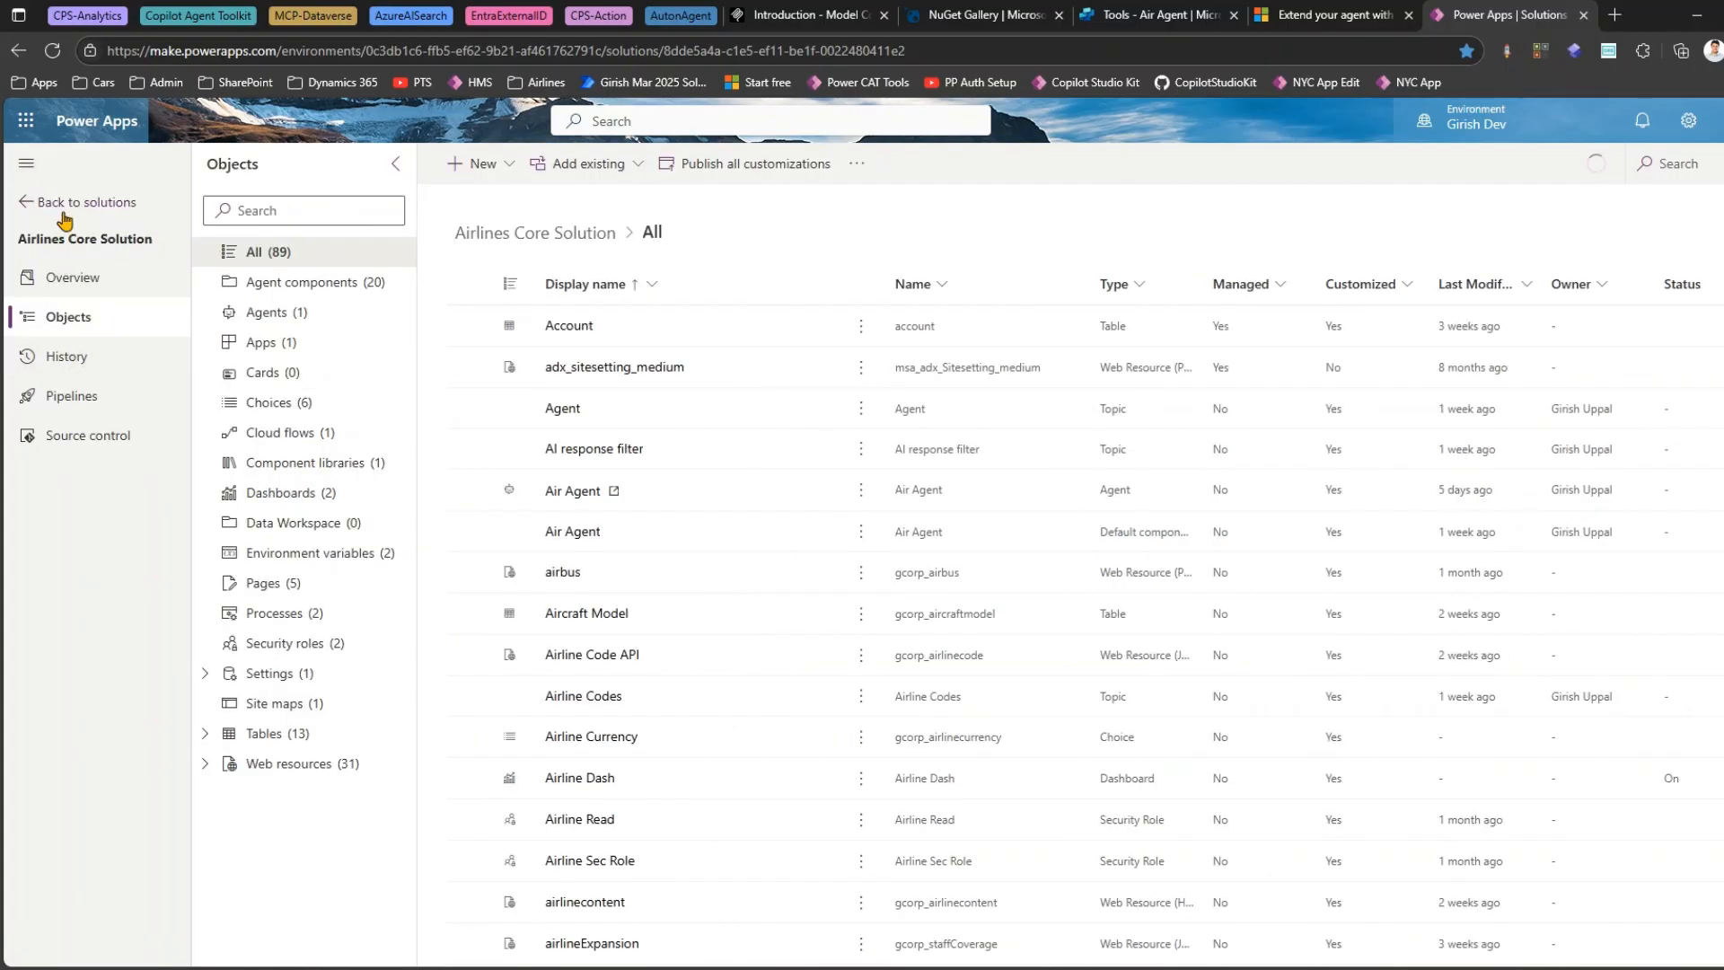
Leave the Airlines Core Solution and browse the Dataverse tables of the environment.
{"action": "left_click", "coordinate": [65, 205]}
{"action": "left_click", "coordinate": [110, 440]}
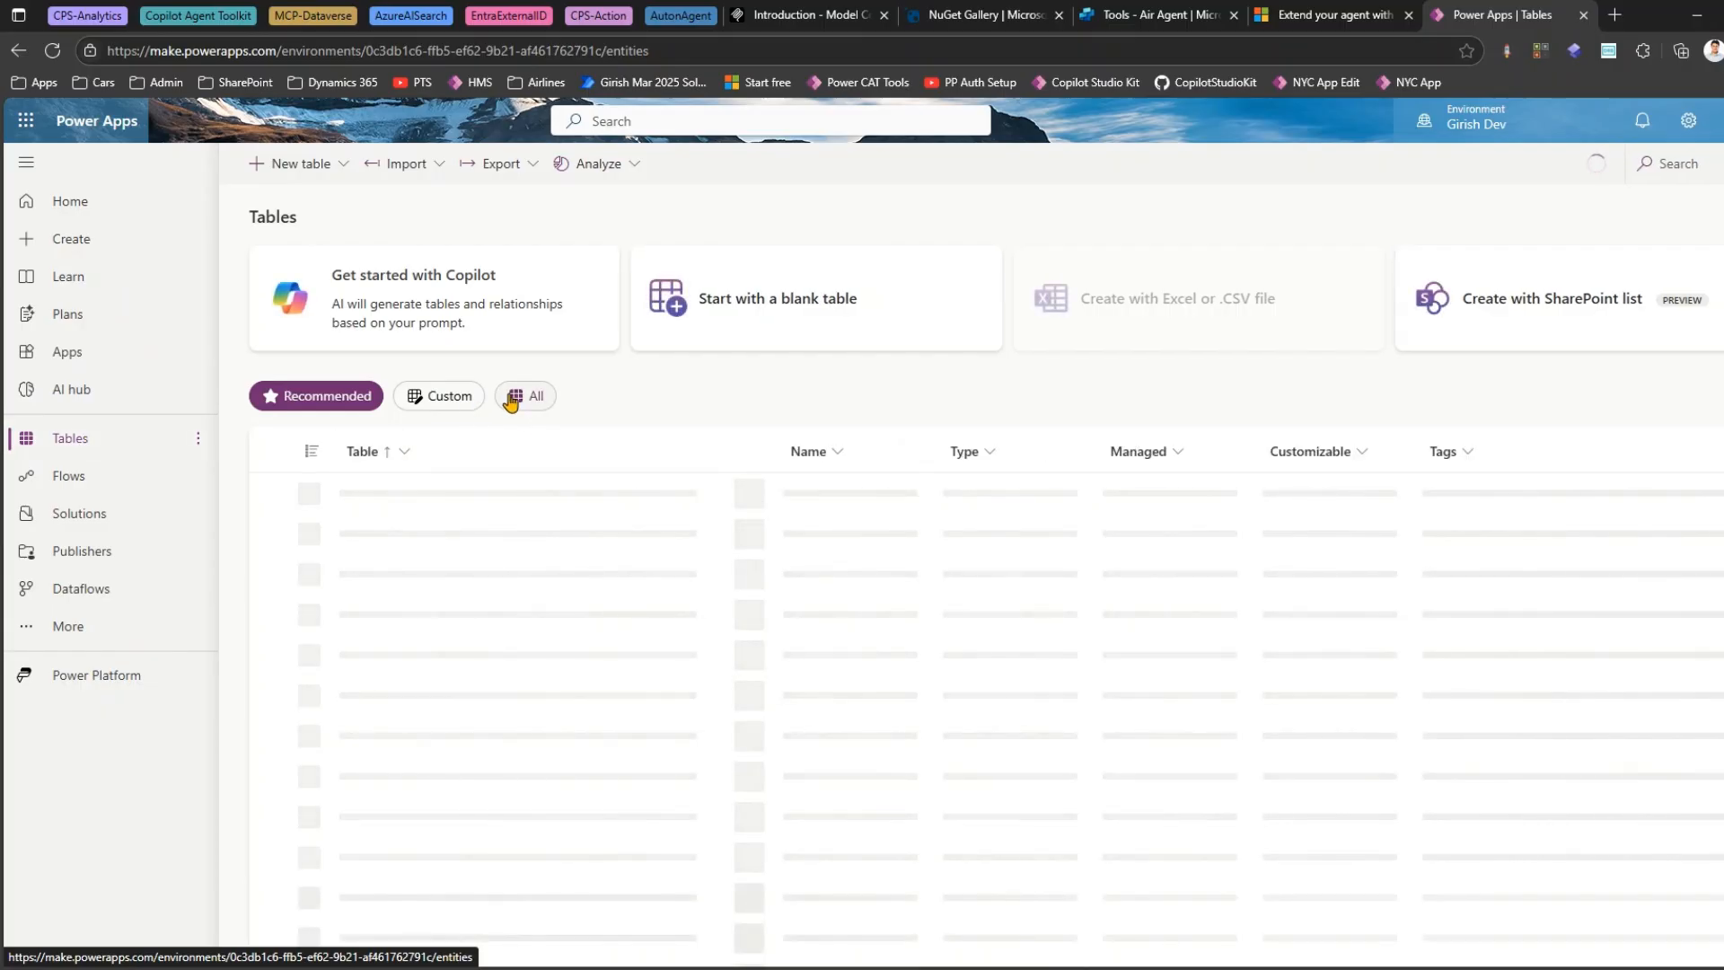
{"action": "left_click", "coordinate": [514, 396]}
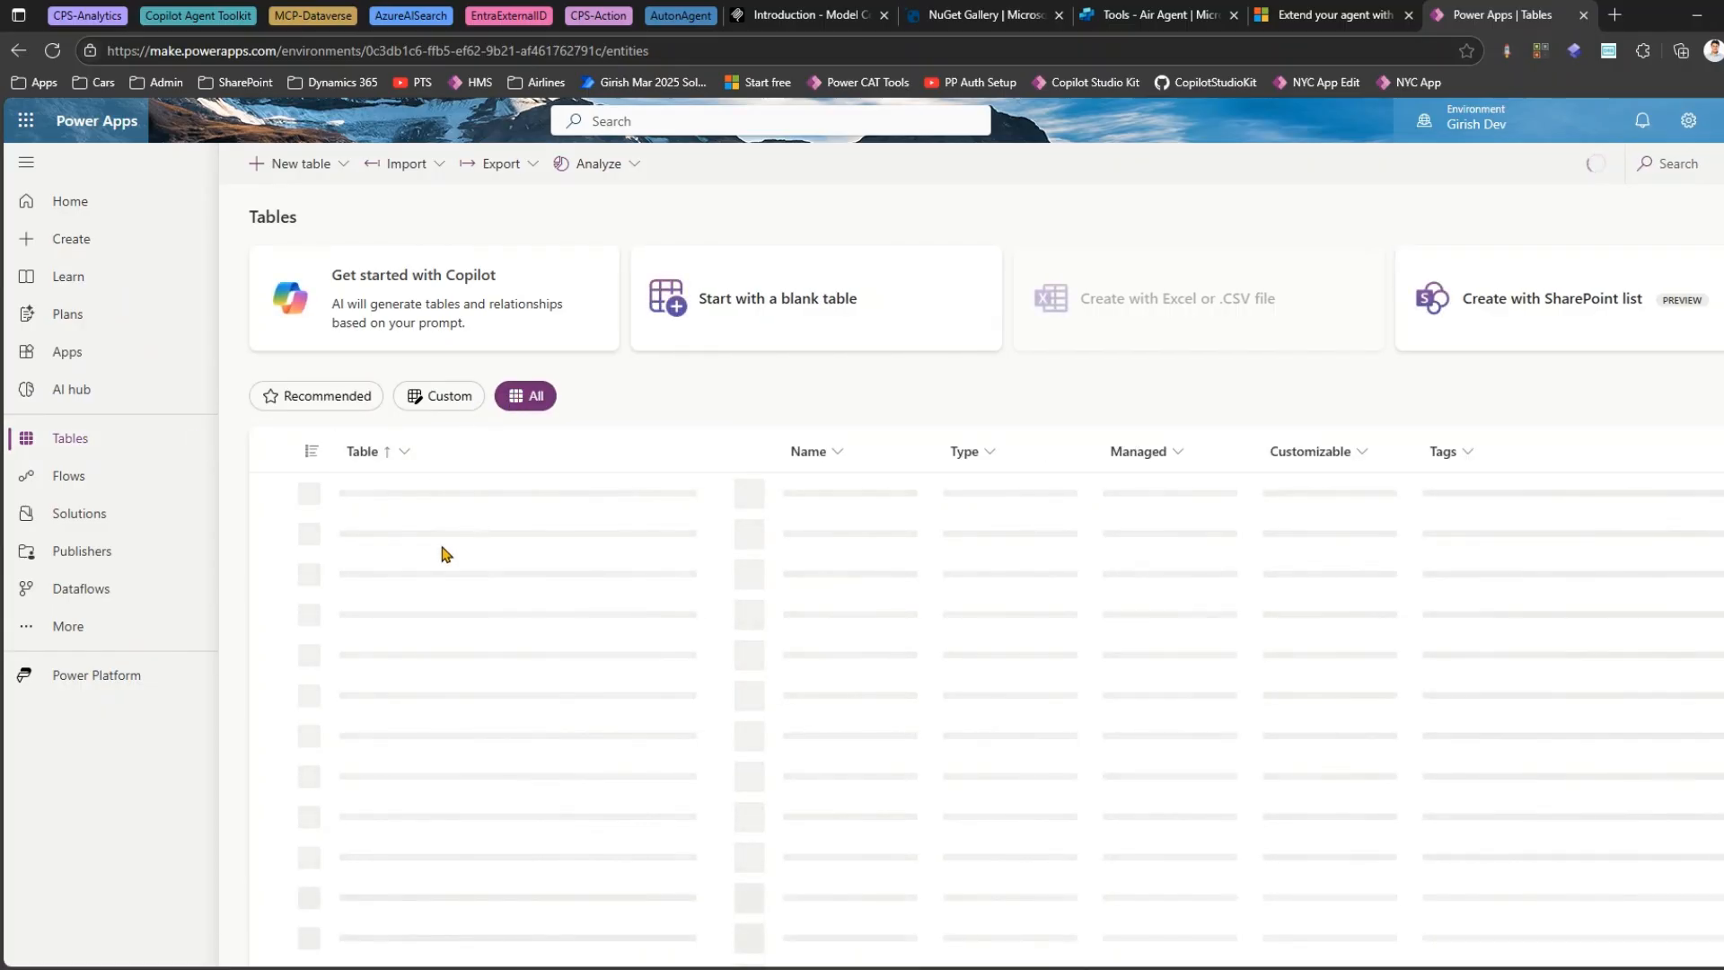
{"action": "mouse_move", "coordinate": [1465, 118]}
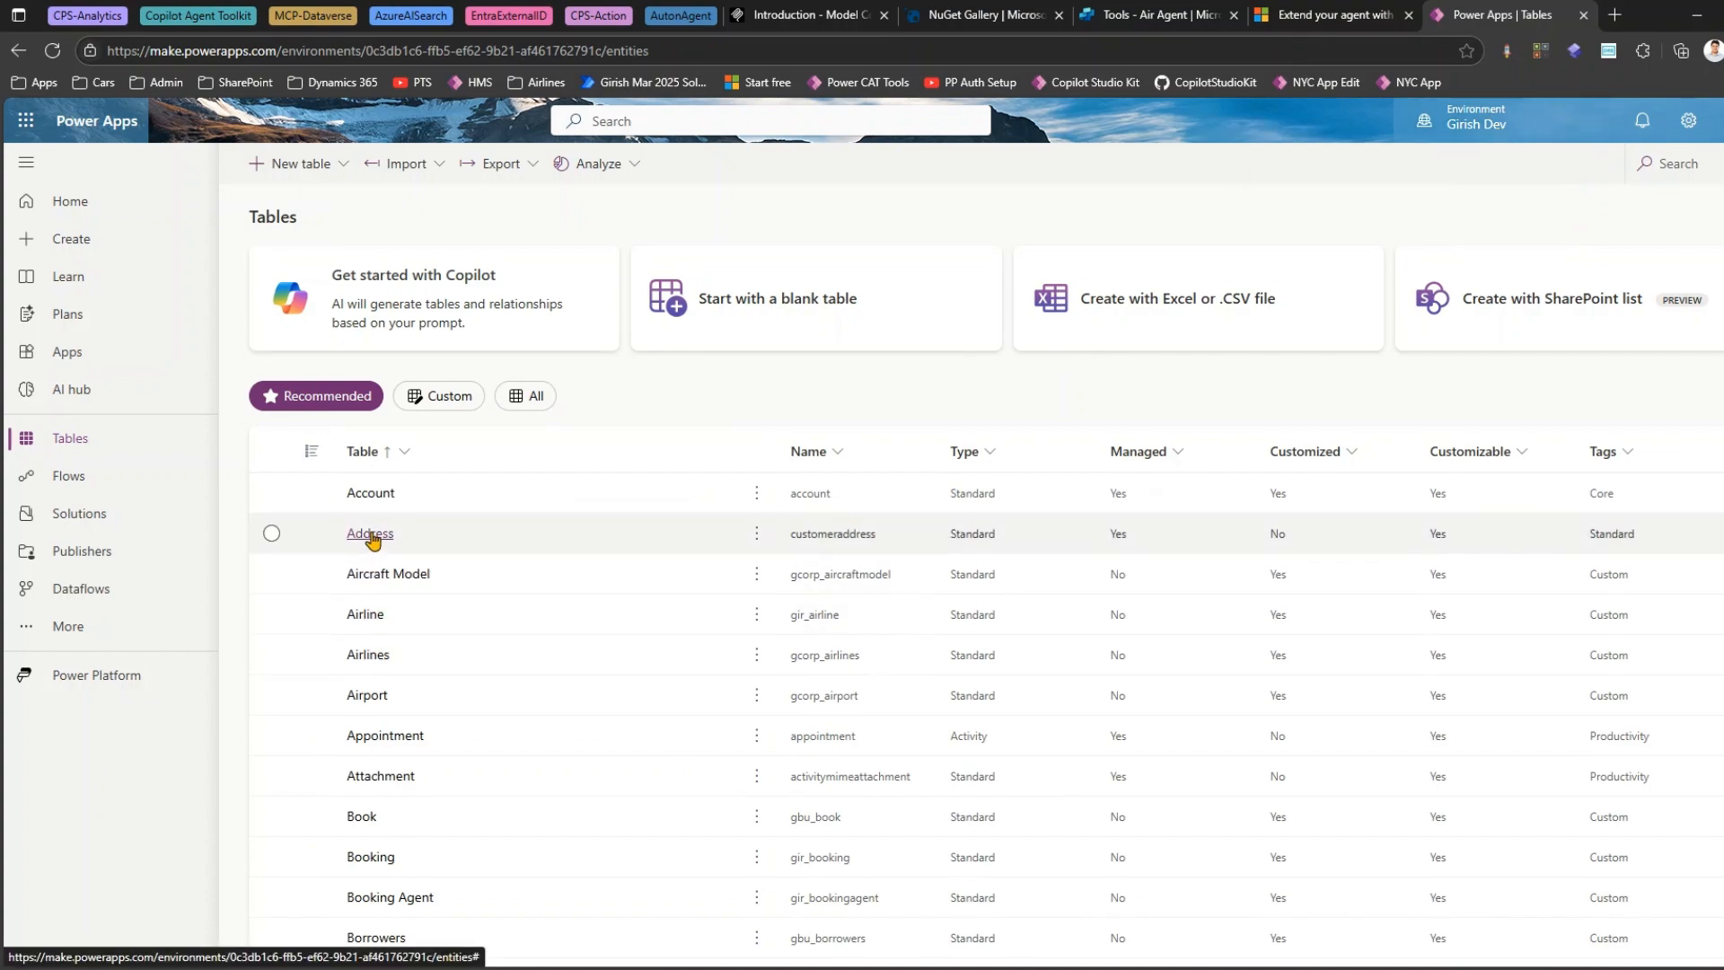
{"action": "scroll", "coordinate": [399, 709], "scroll_direction": "down", "scroll_amount": 3}
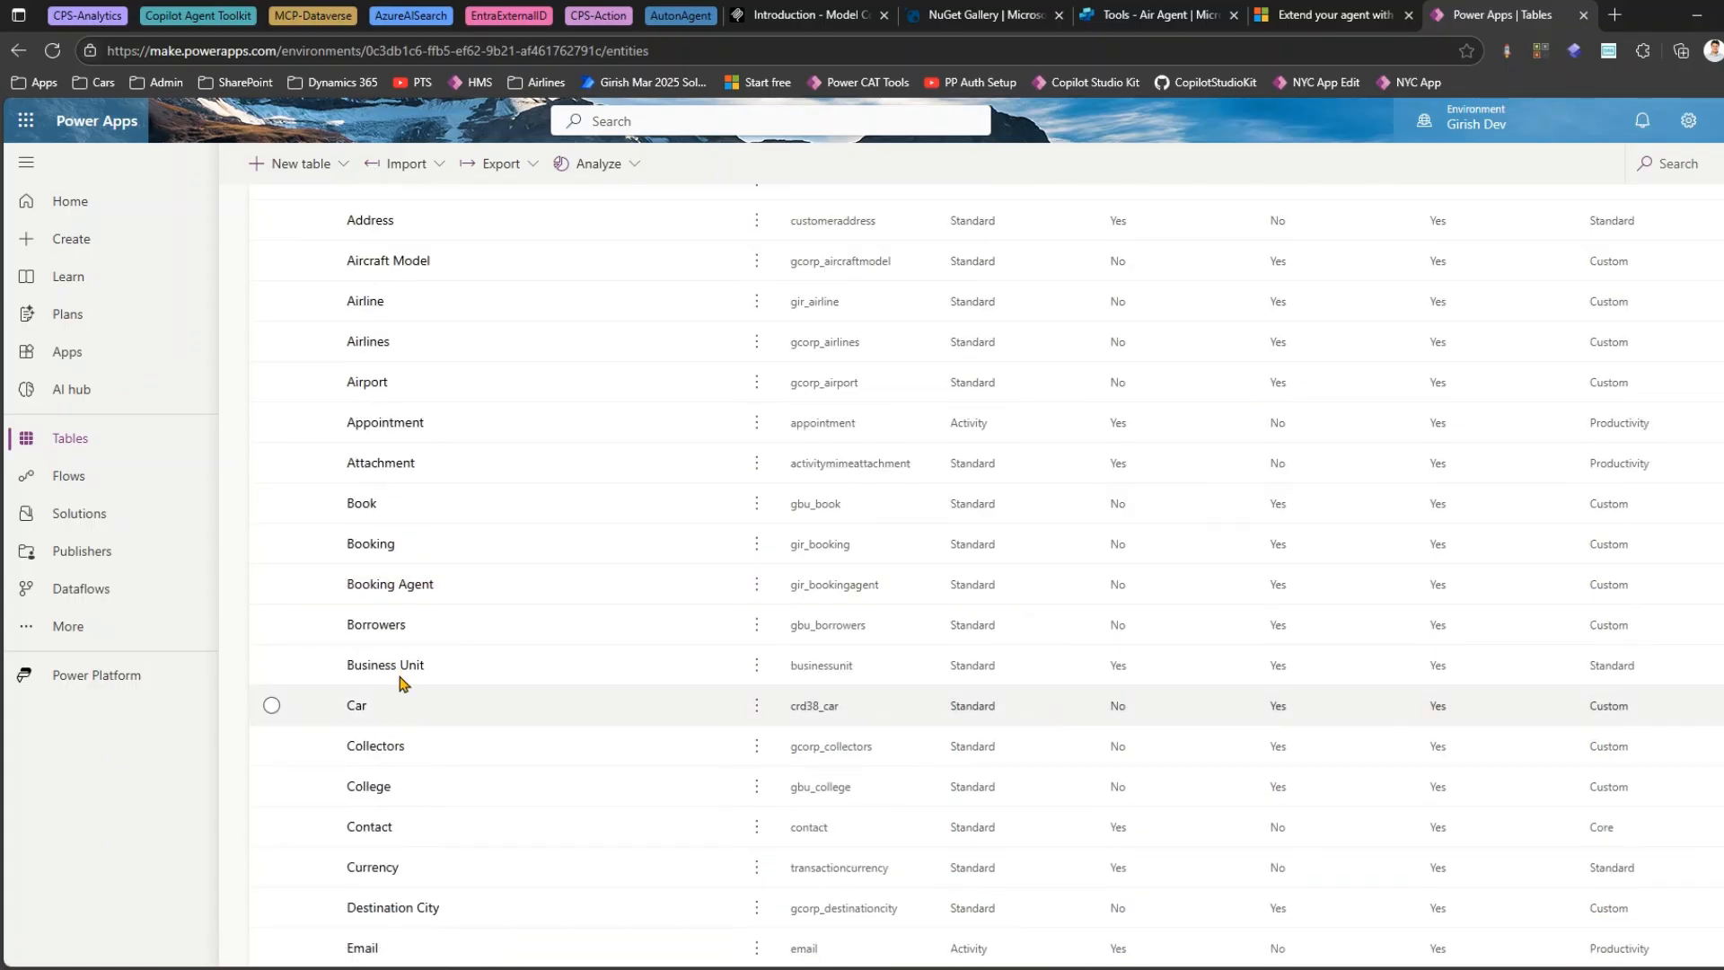
Switch to the Claude desktop app and clear the drafted birthday party prompt.
{"action": "scroll", "coordinate": [627, 633], "scroll_direction": "up", "scroll_amount": 1}
{"action": "scroll", "coordinate": [630, 611], "scroll_direction": "up", "scroll_amount": 2}
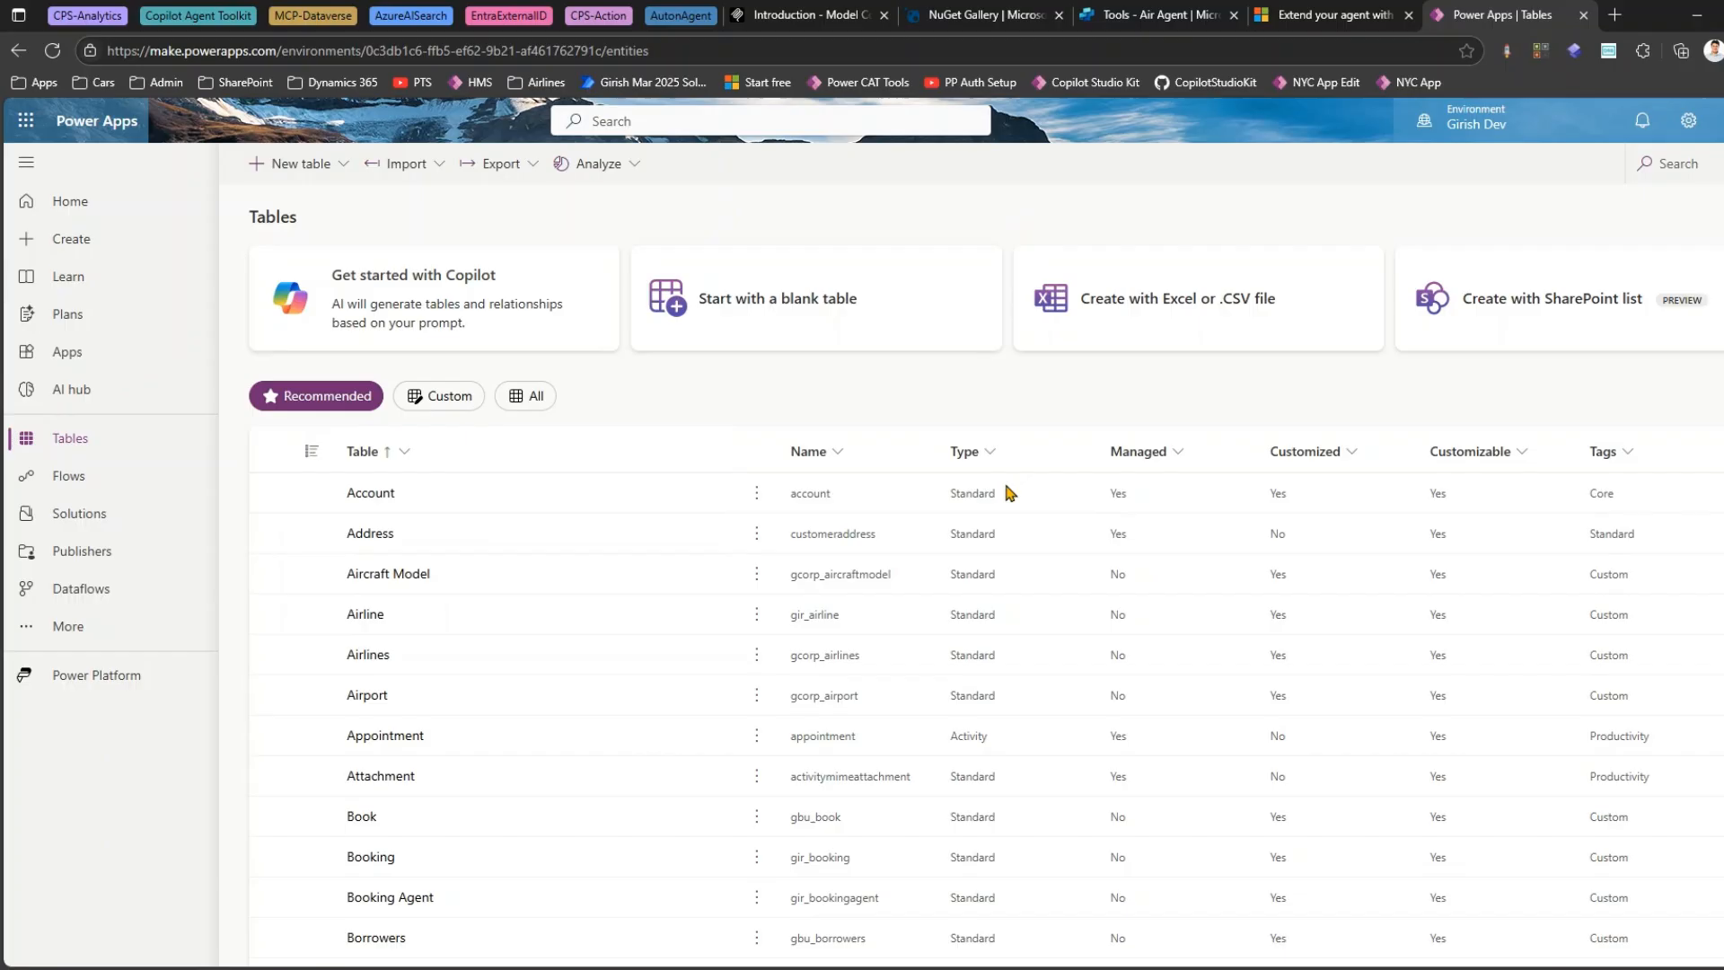
{"action": "key", "text": "ctrl+alt+space"}
{"action": "left_click_drag", "start_coordinate": [815, 436], "coordinate": [503, 439]}
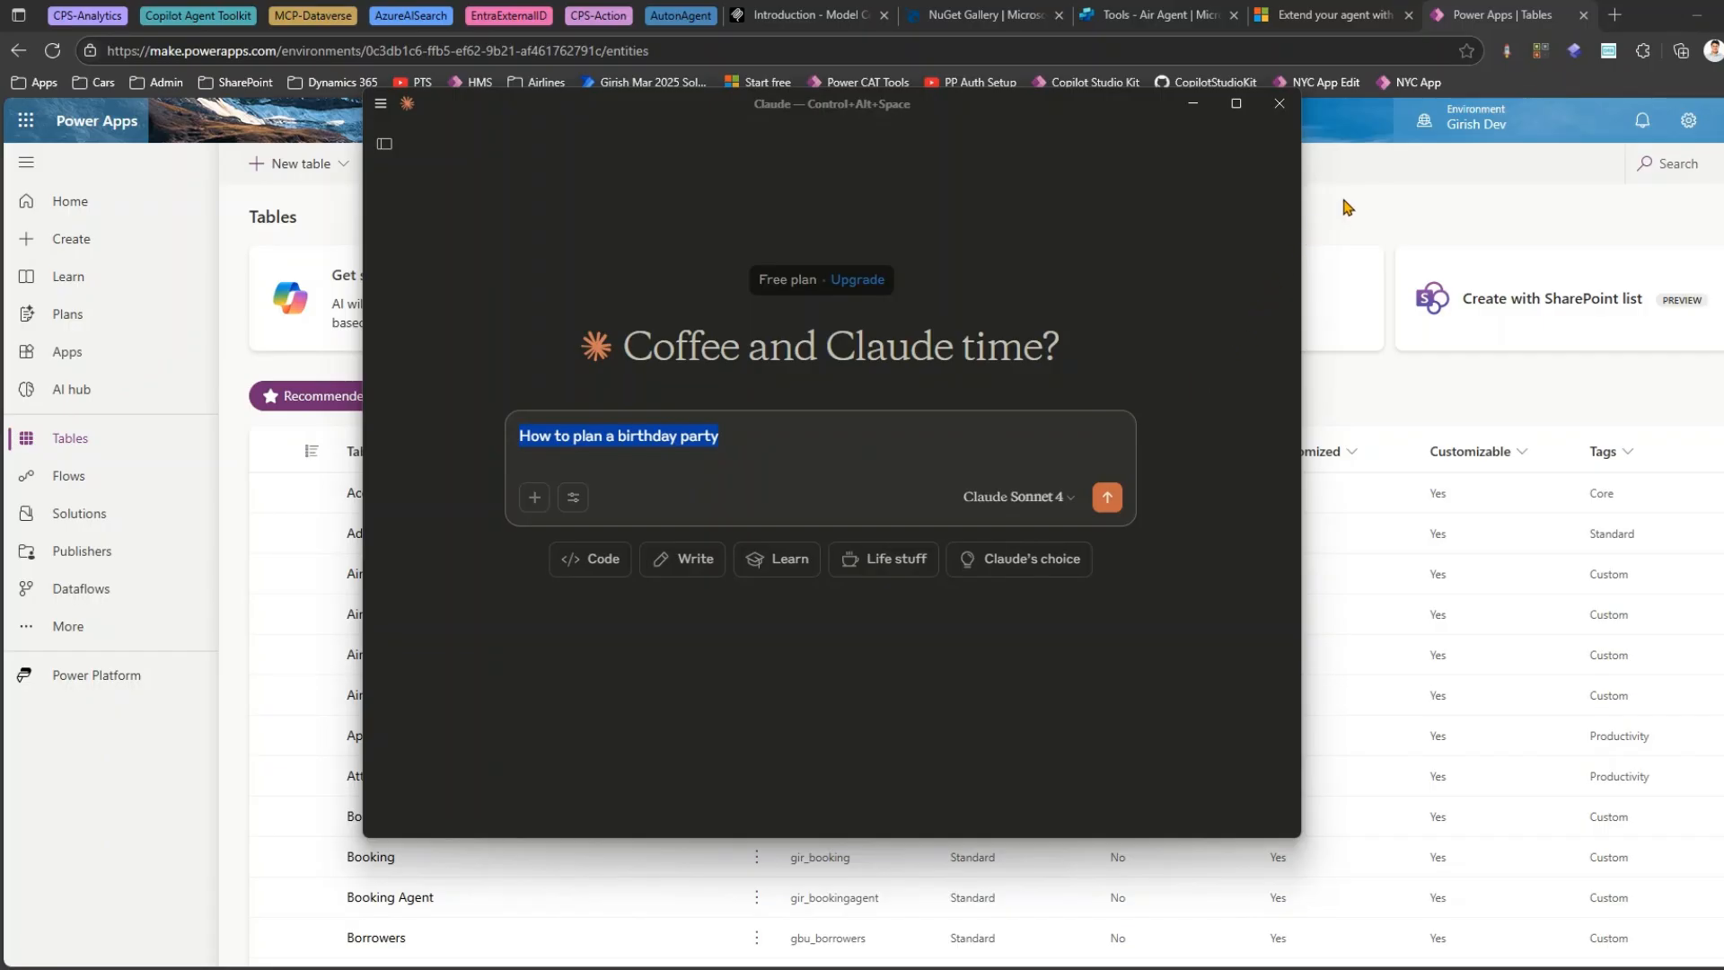
{"action": "left_click", "coordinate": [576, 449]}
{"action": "left_click_drag", "start_coordinate": [751, 442], "coordinate": [412, 443]}
{"action": "key", "text": "BackSpace"}
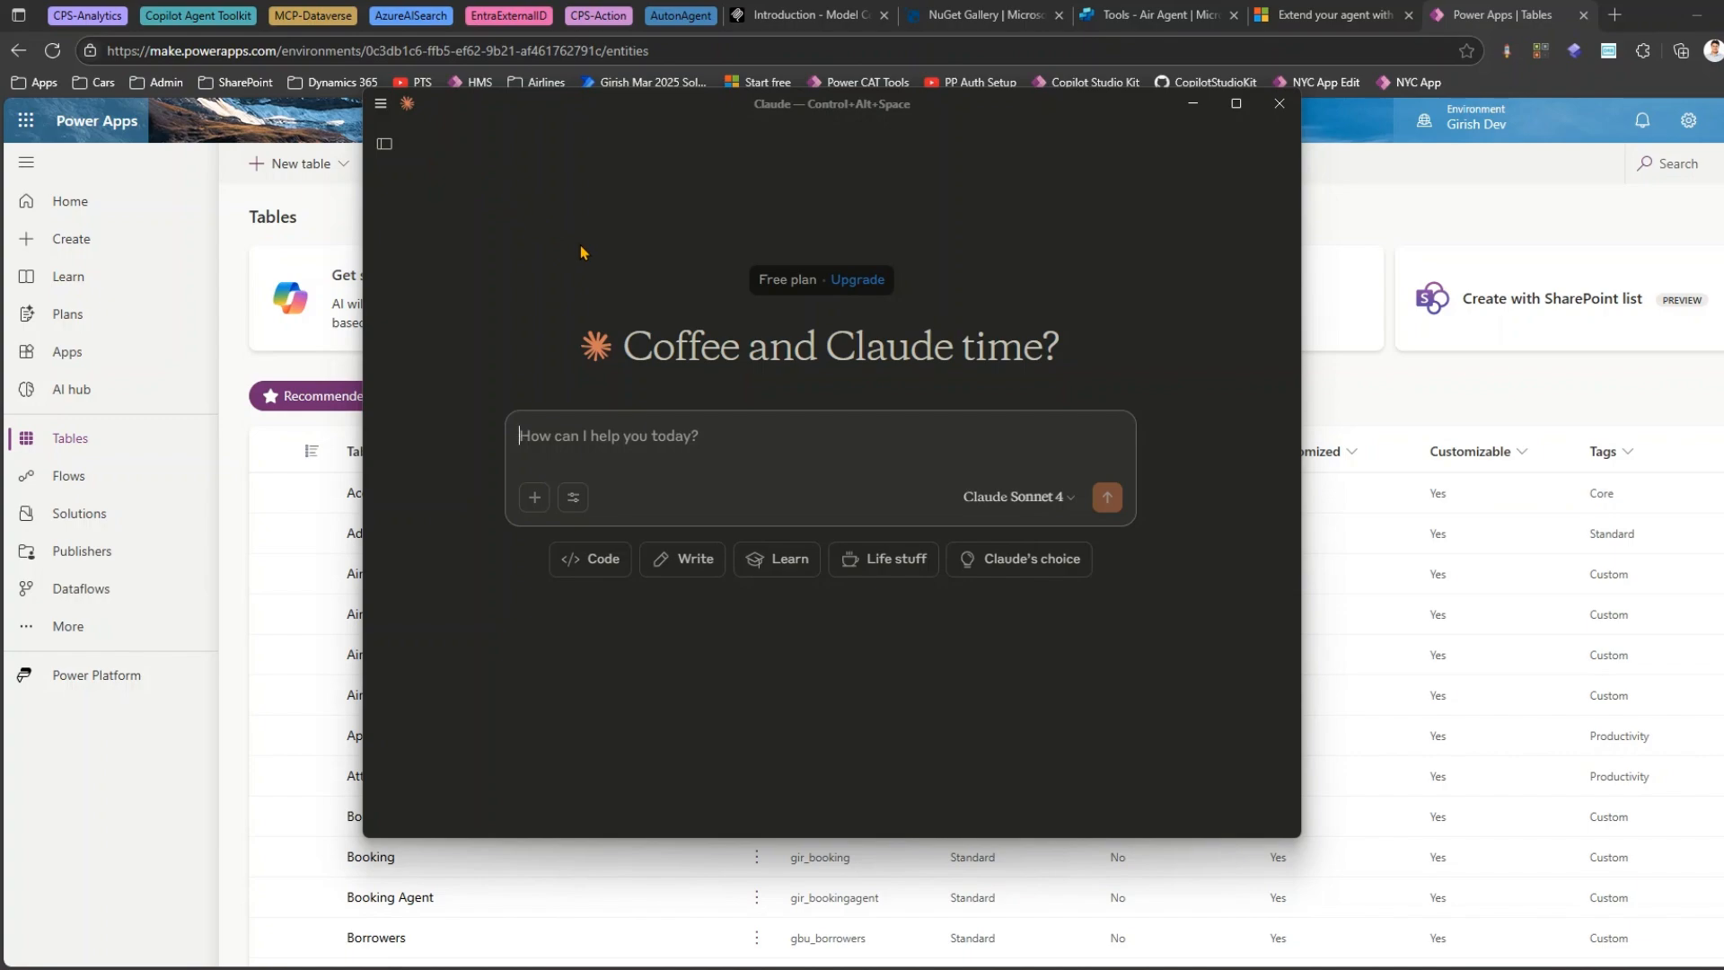
Open Command Prompt, change to the root of the C: drive and enlarge the terminal text.
{"action": "key", "text": "super"}
{"action": "type", "text": "cmd"}
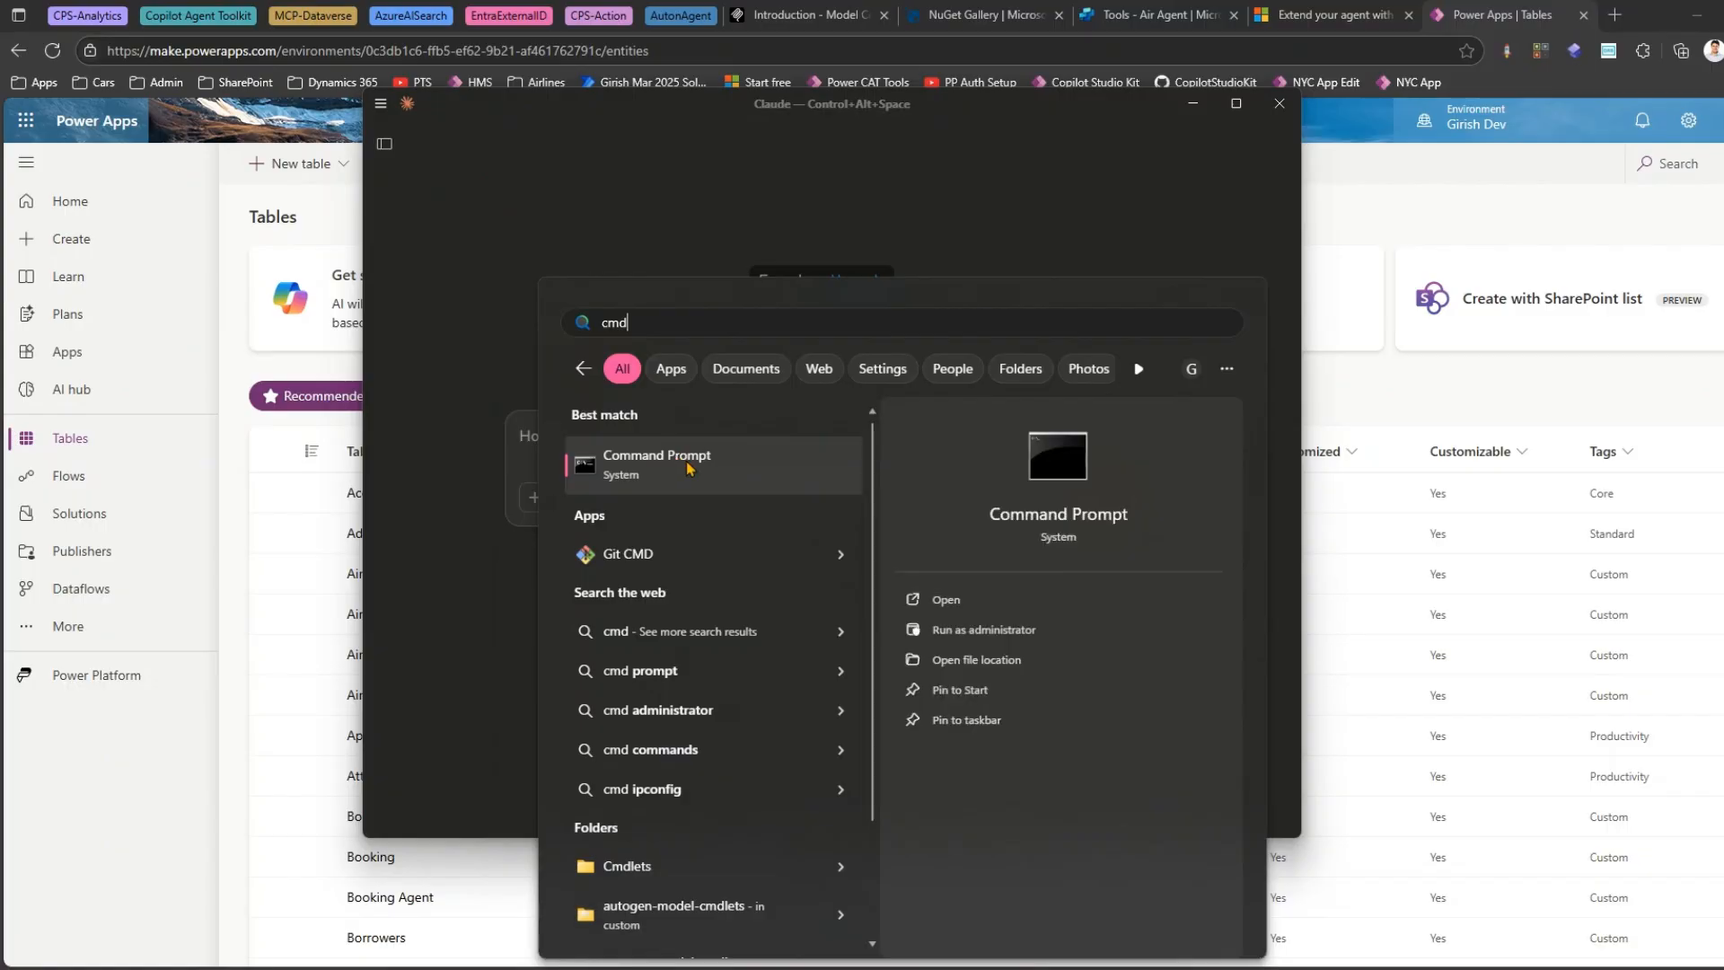
{"action": "left_click", "coordinate": [687, 467]}
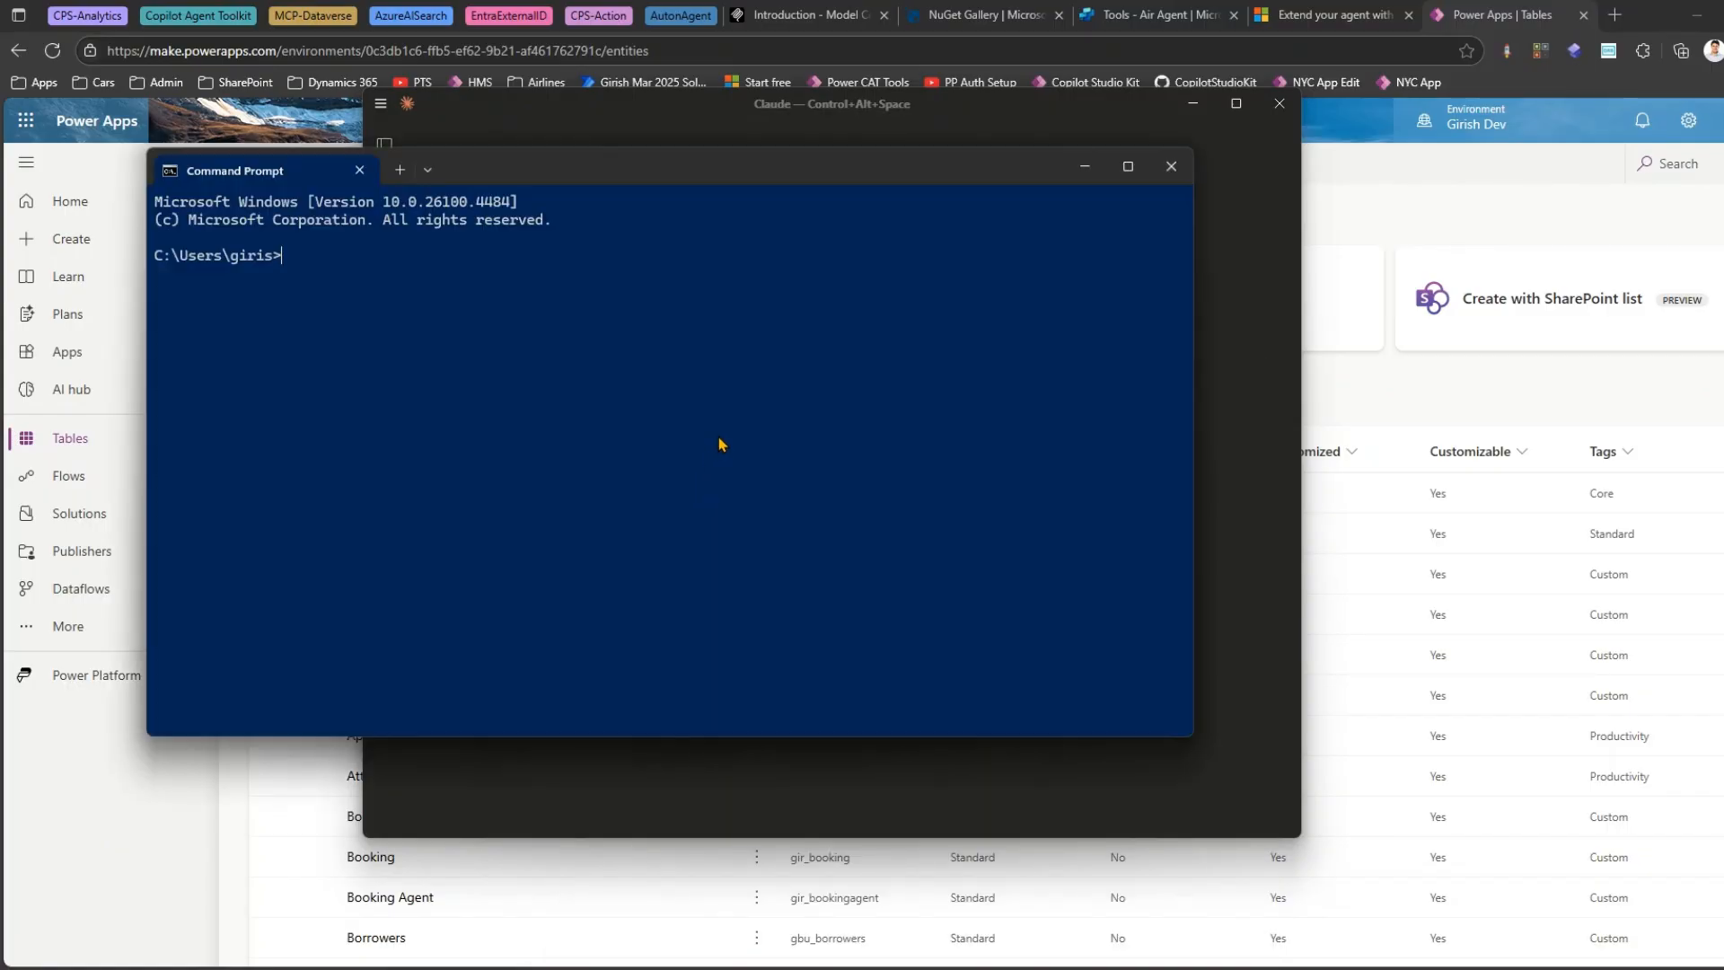
{"action": "type", "text": "cd\\"}
{"action": "key", "text": "Return"}
{"action": "key", "text": "ctrl+equal"}
{"action": "key", "text": "ctrl+equal"}
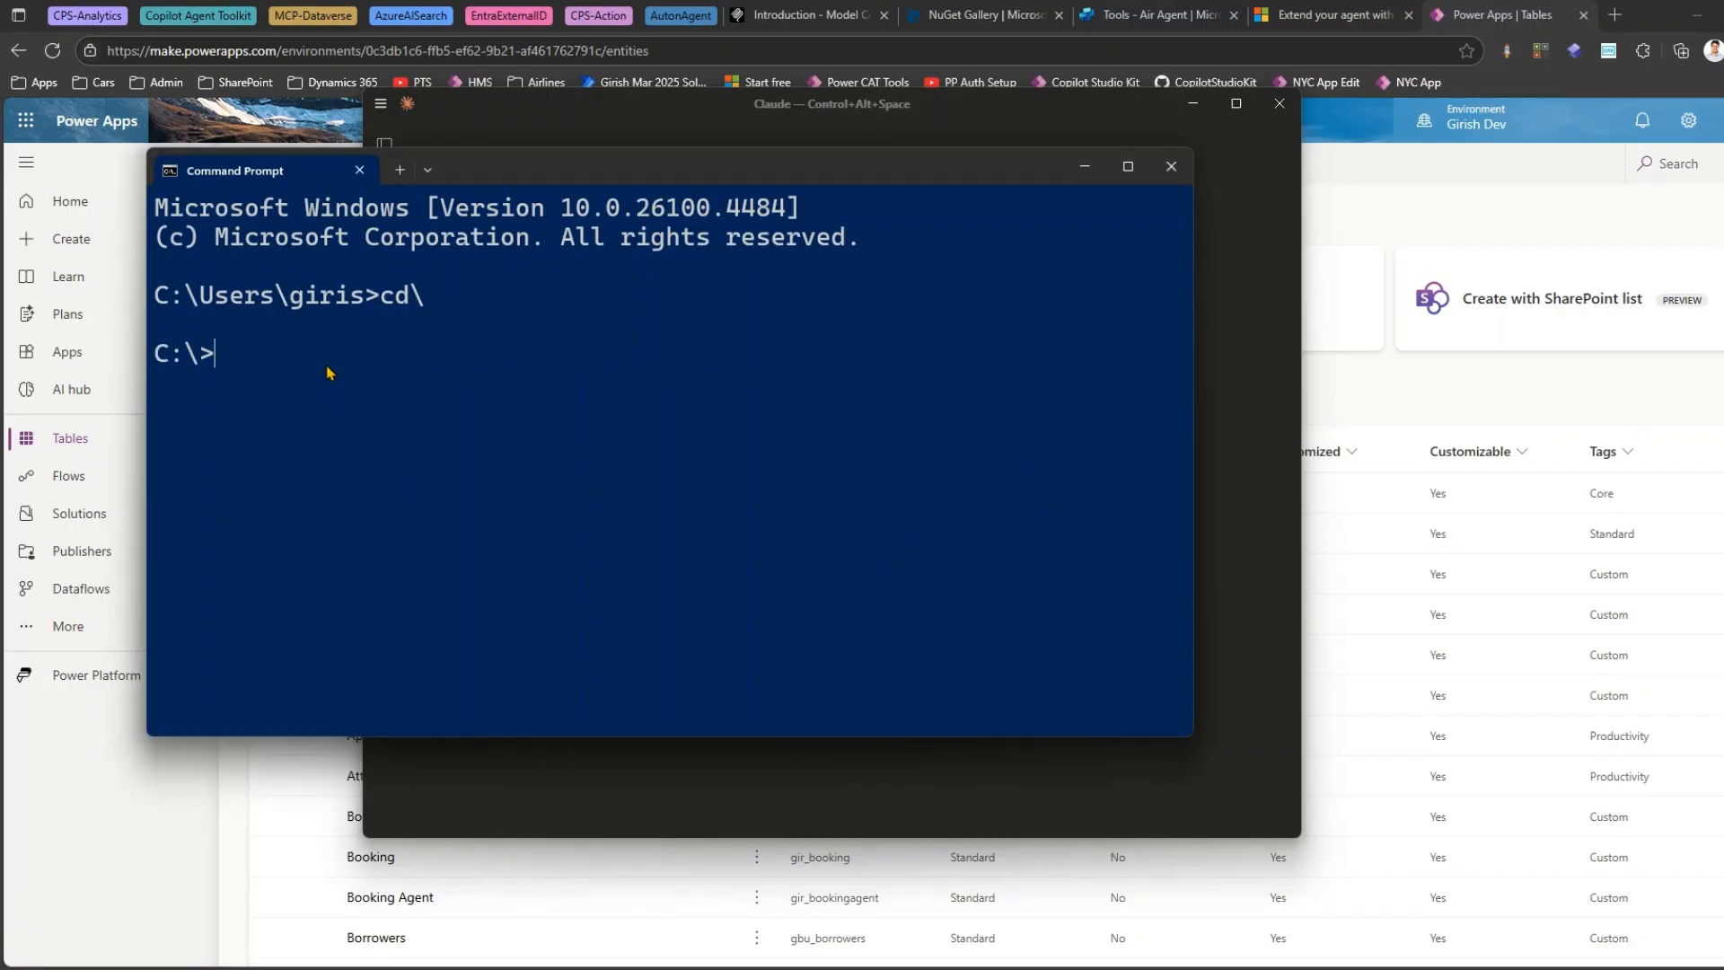
Run "winget install Microsoft.DotNet.SDK.8", review its output and clear the terminal screen.
{"action": "type", "text": "winget install Microsoft.DotNet.SDK.8"}
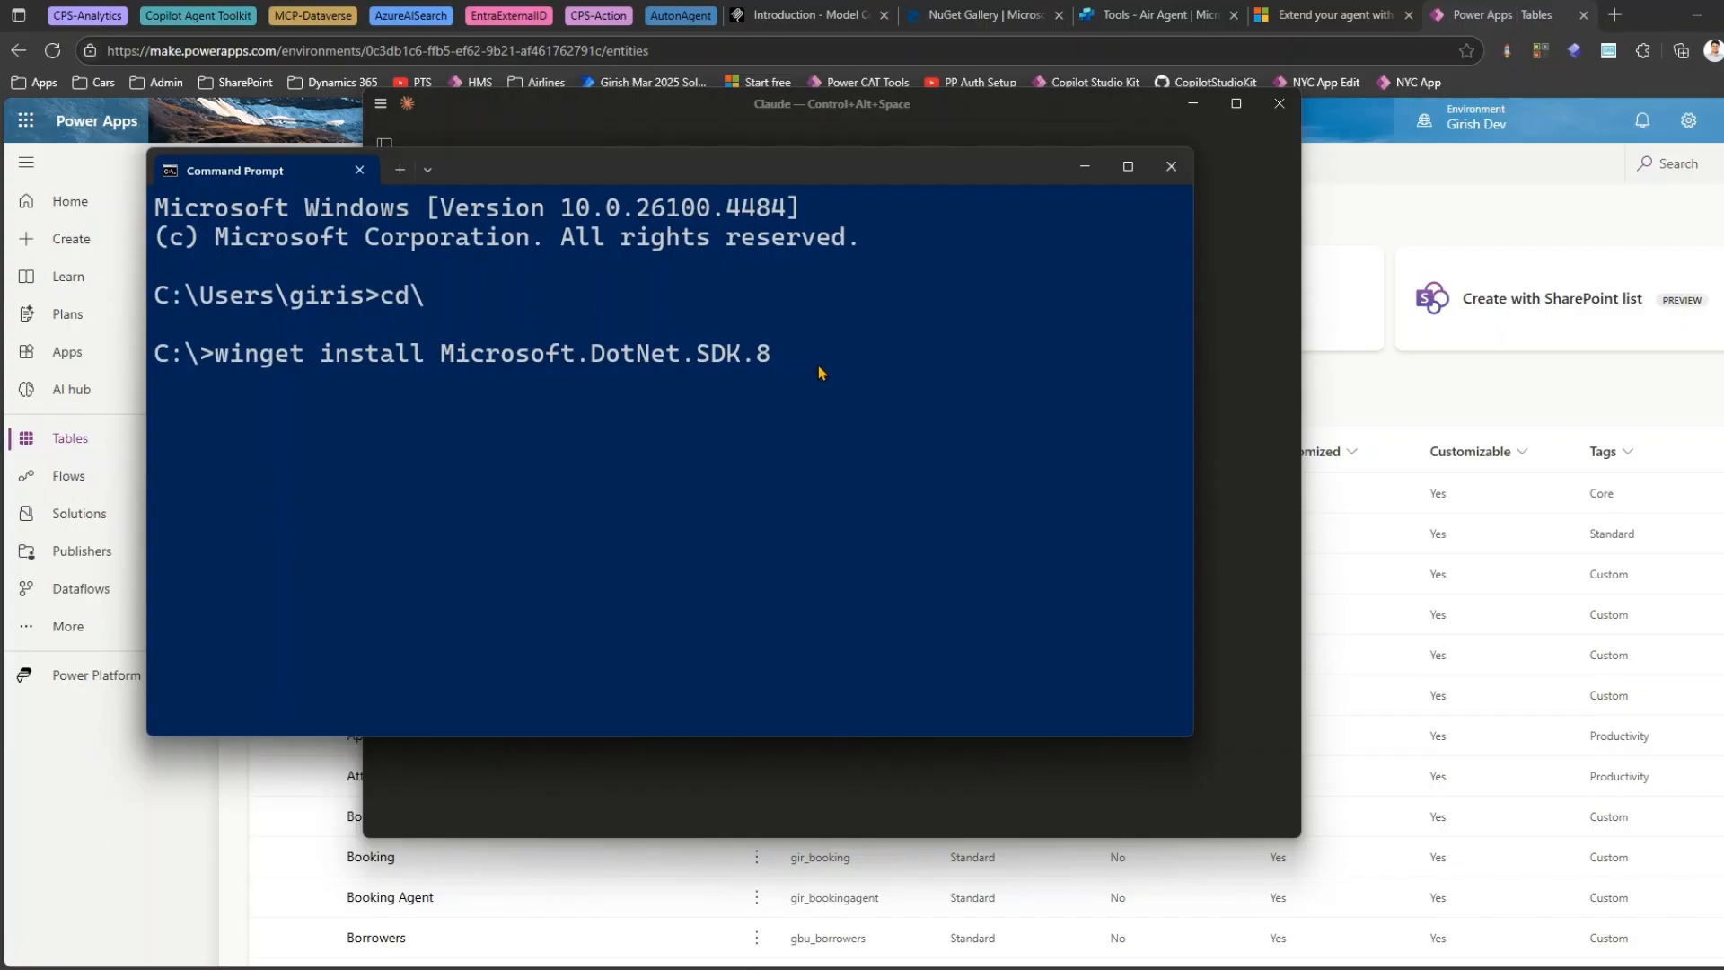
{"action": "key", "text": "Return"}
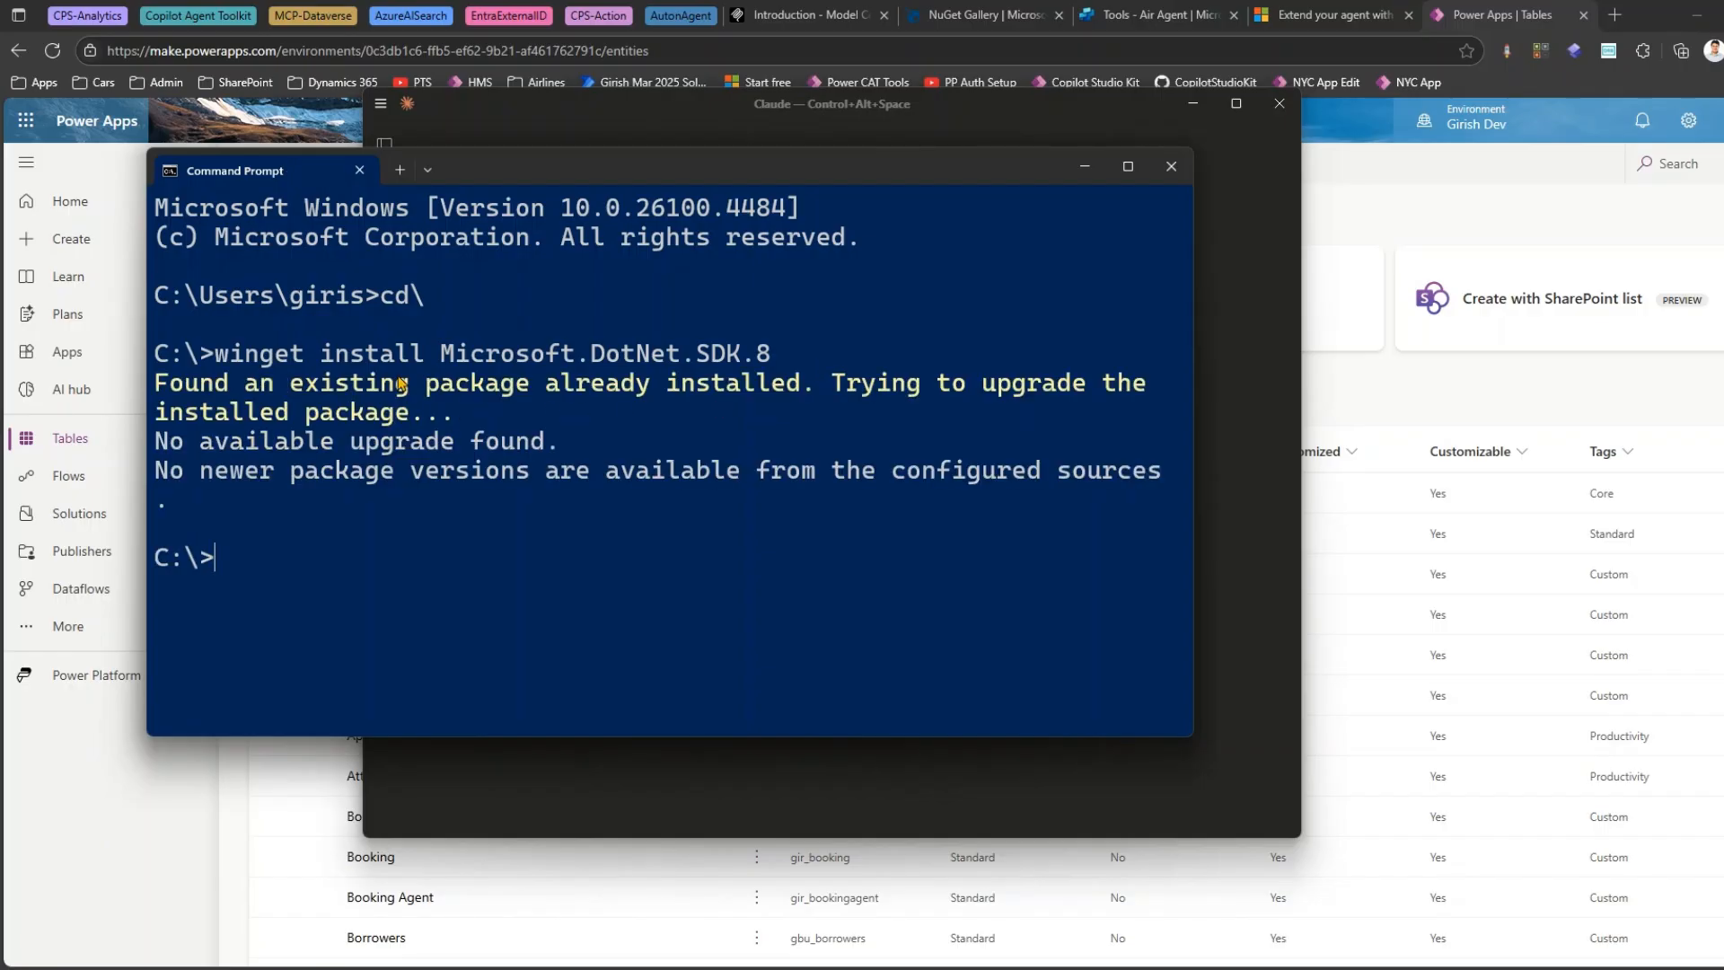
{"action": "left_click_drag", "start_coordinate": [321, 385], "coordinate": [543, 446]}
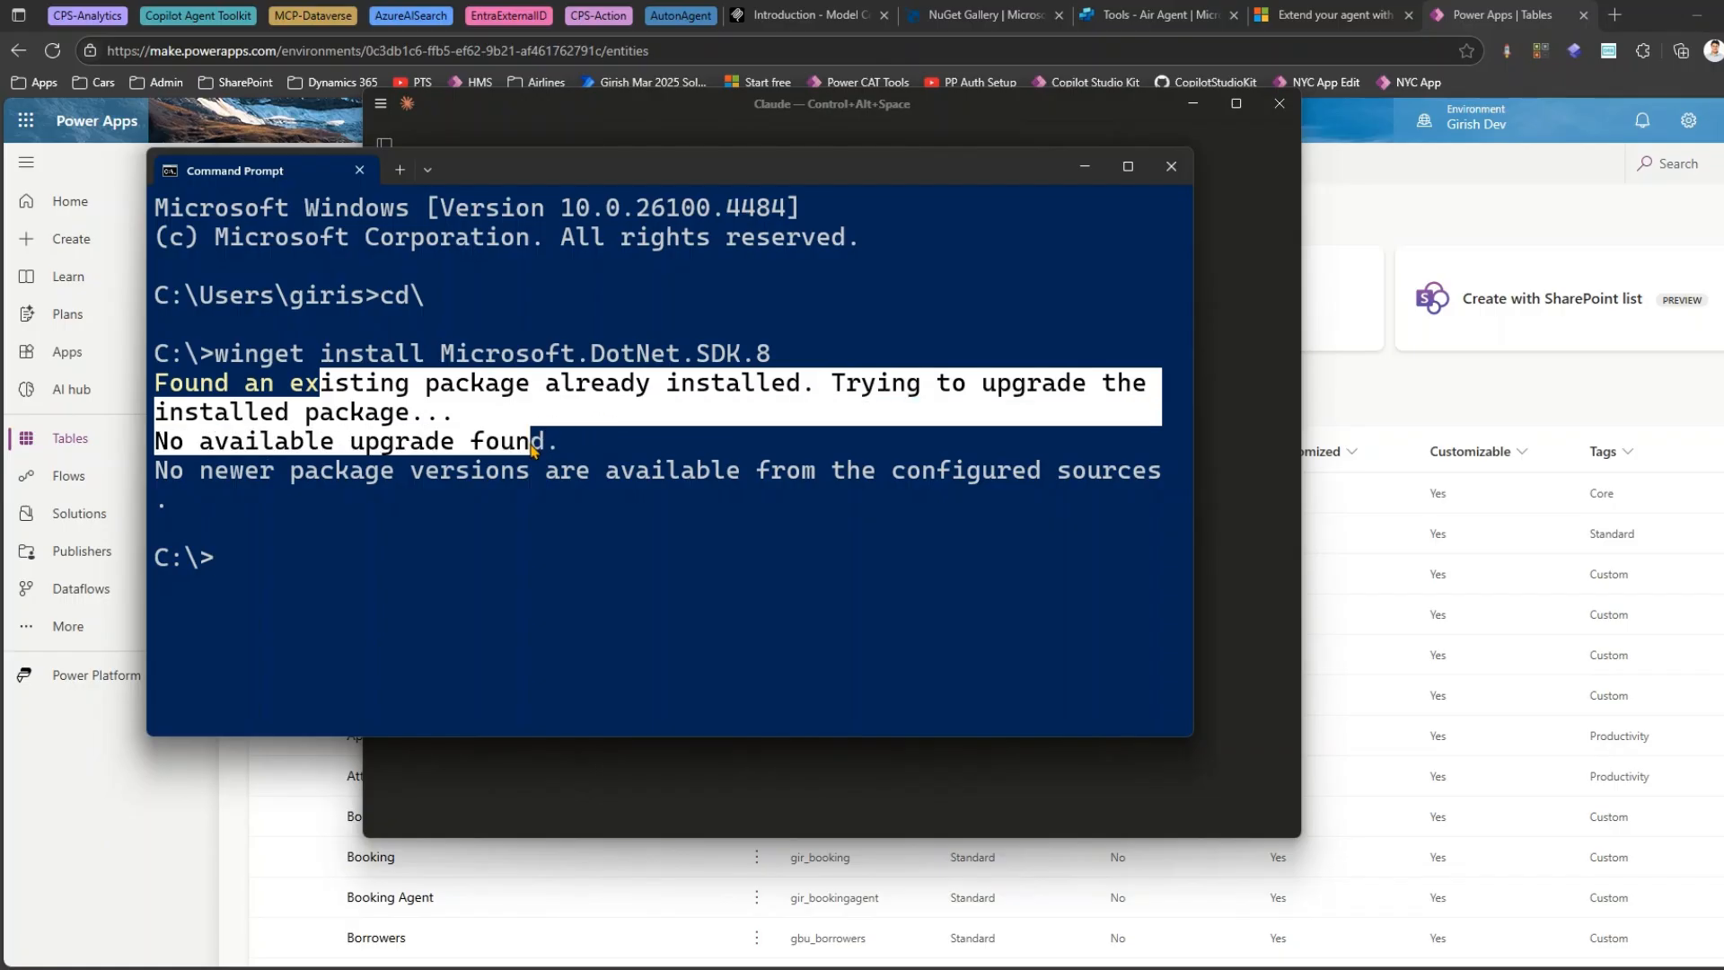
{"action": "left_click", "coordinate": [352, 549]}
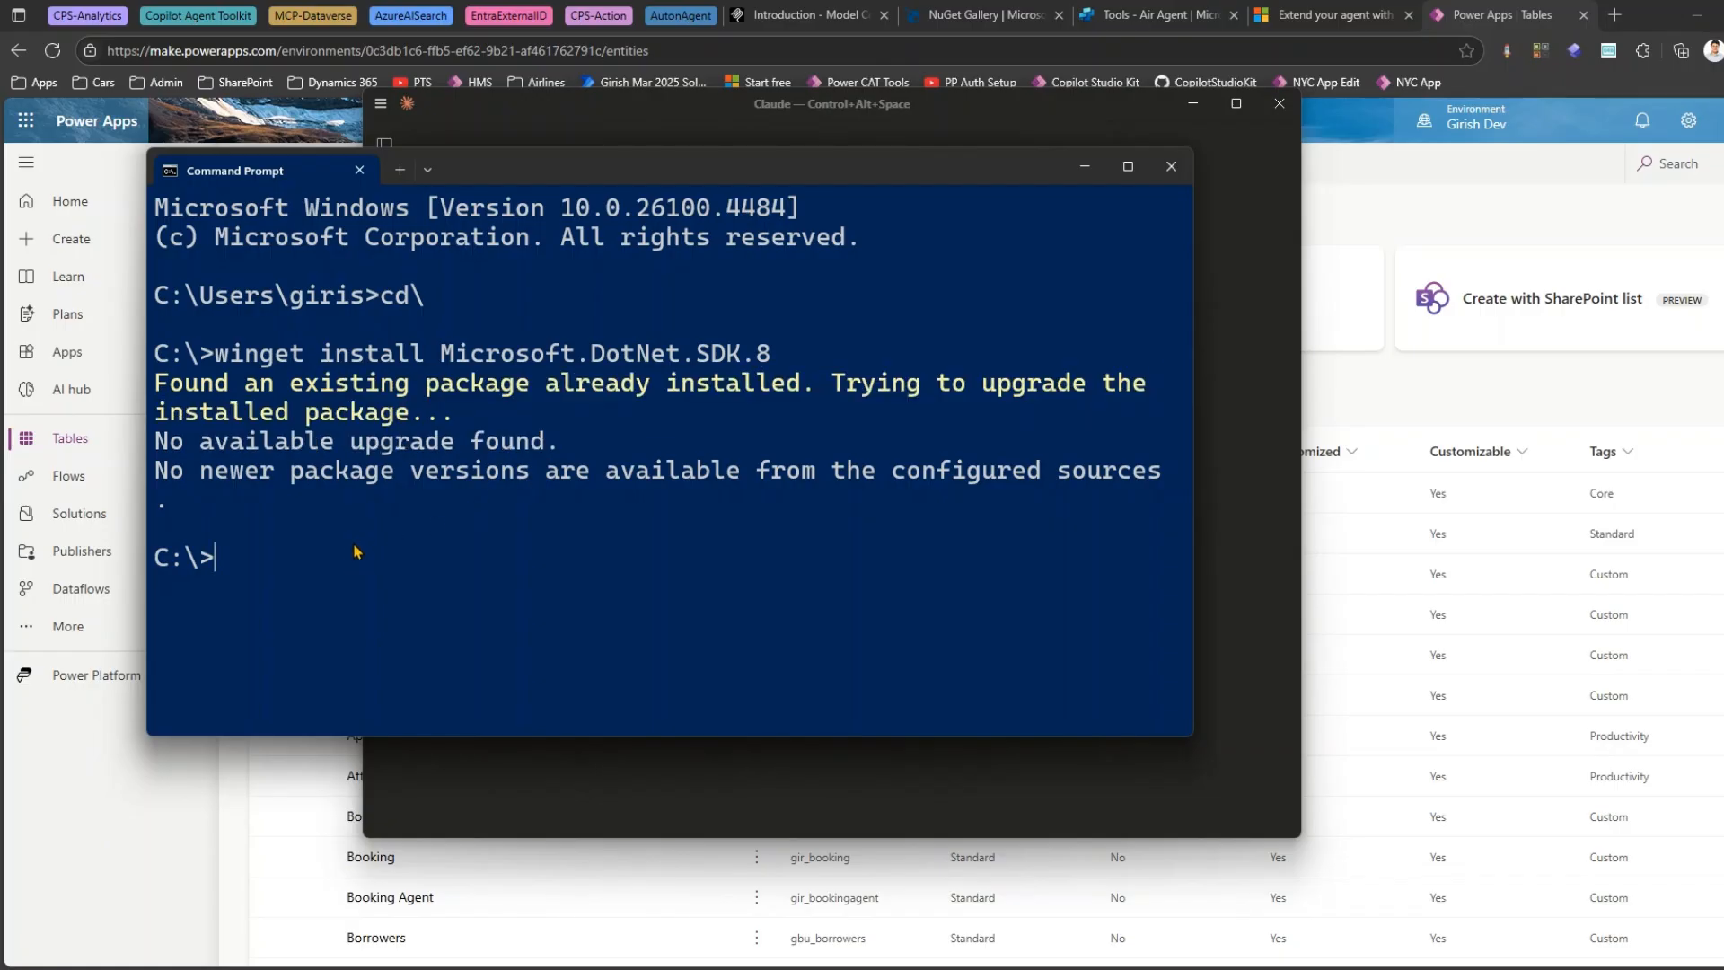
{"action": "left_click_drag", "start_coordinate": [159, 381], "coordinate": [1172, 480]}
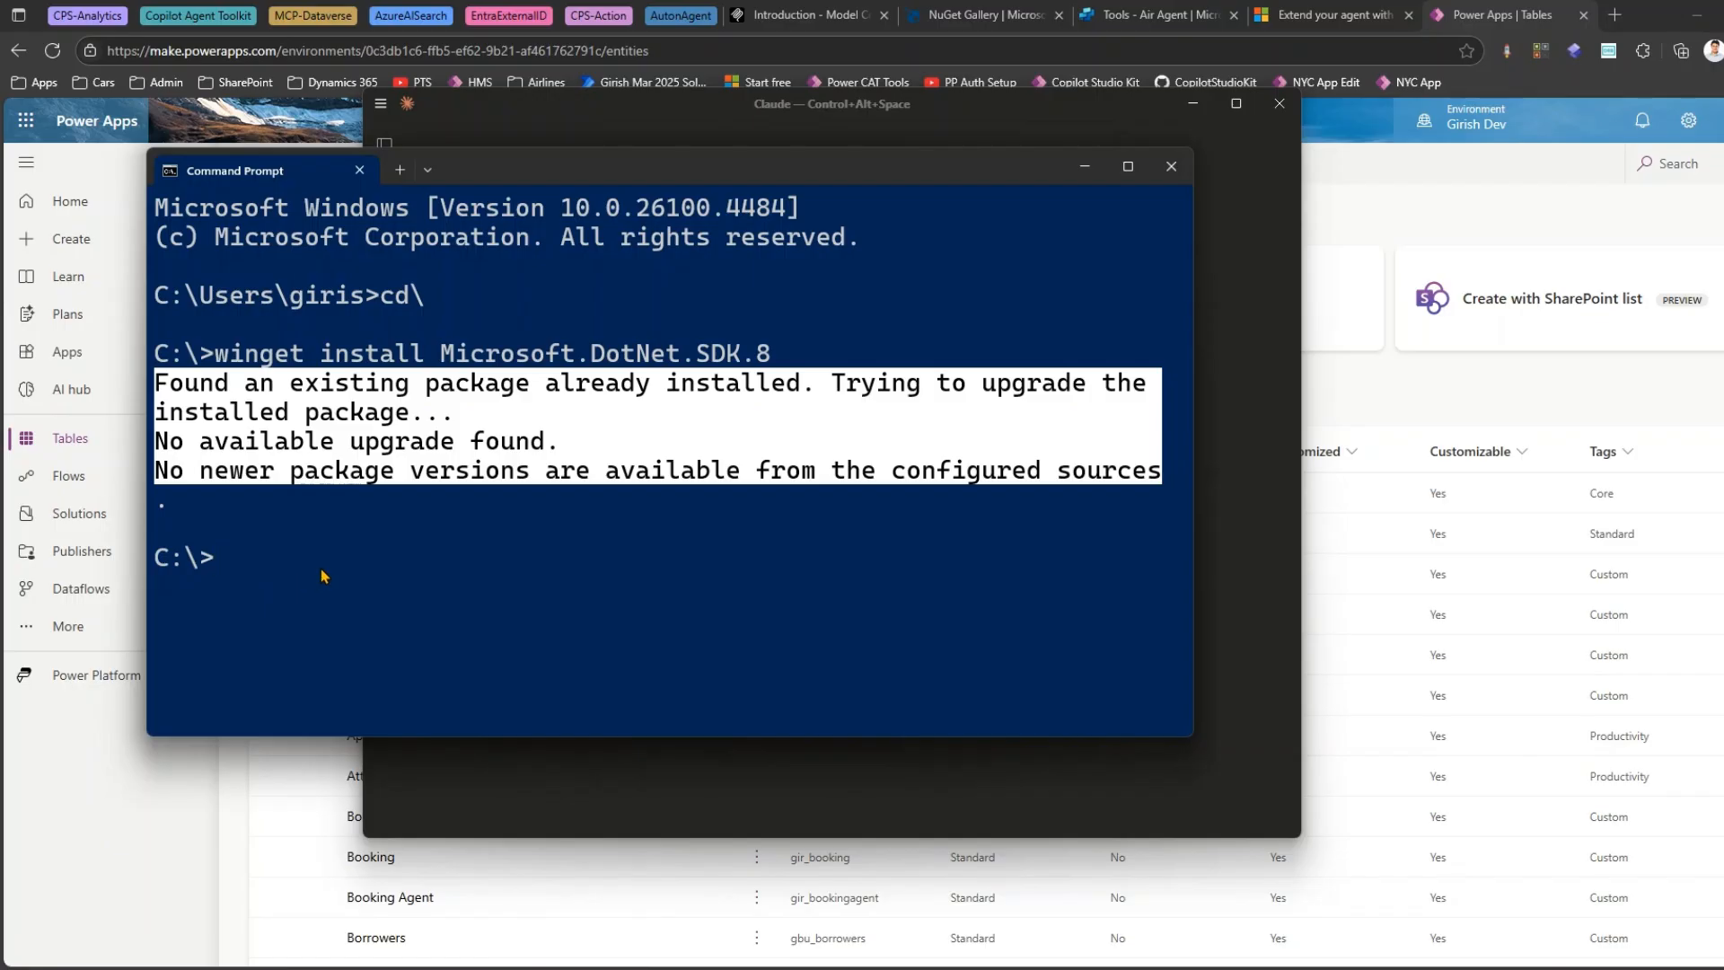
{"action": "type", "text": "cls"}
{"action": "key", "text": "Return"}
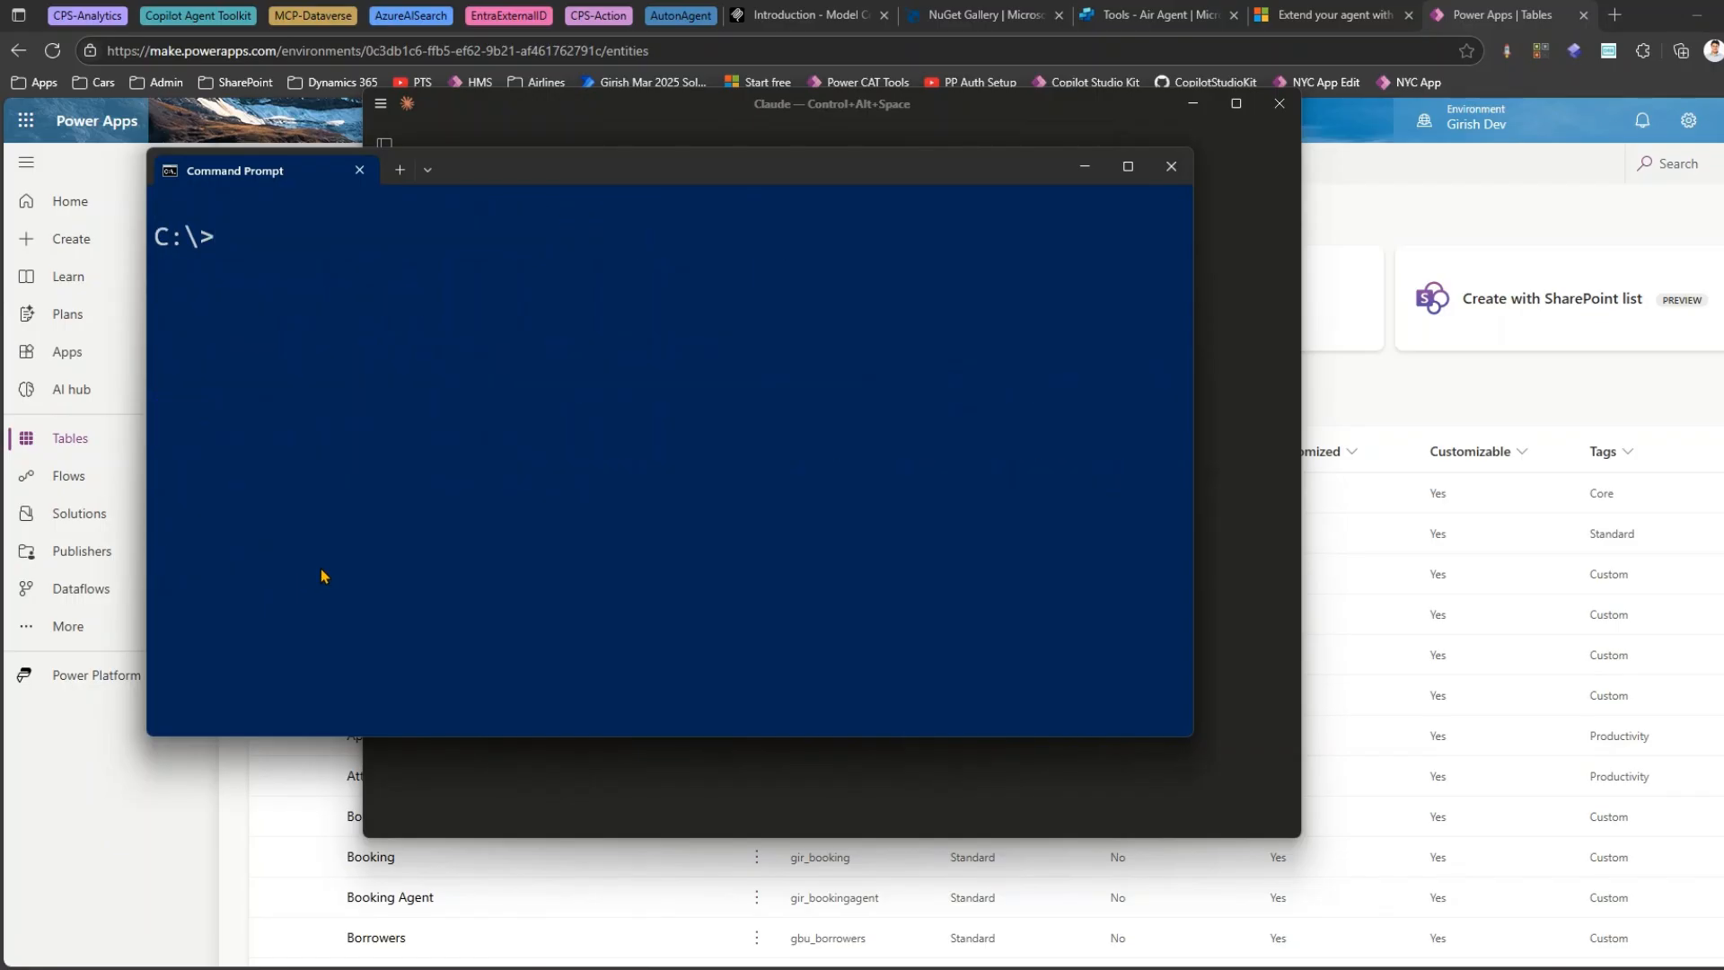
{"action": "left_click", "coordinate": [967, 15]}
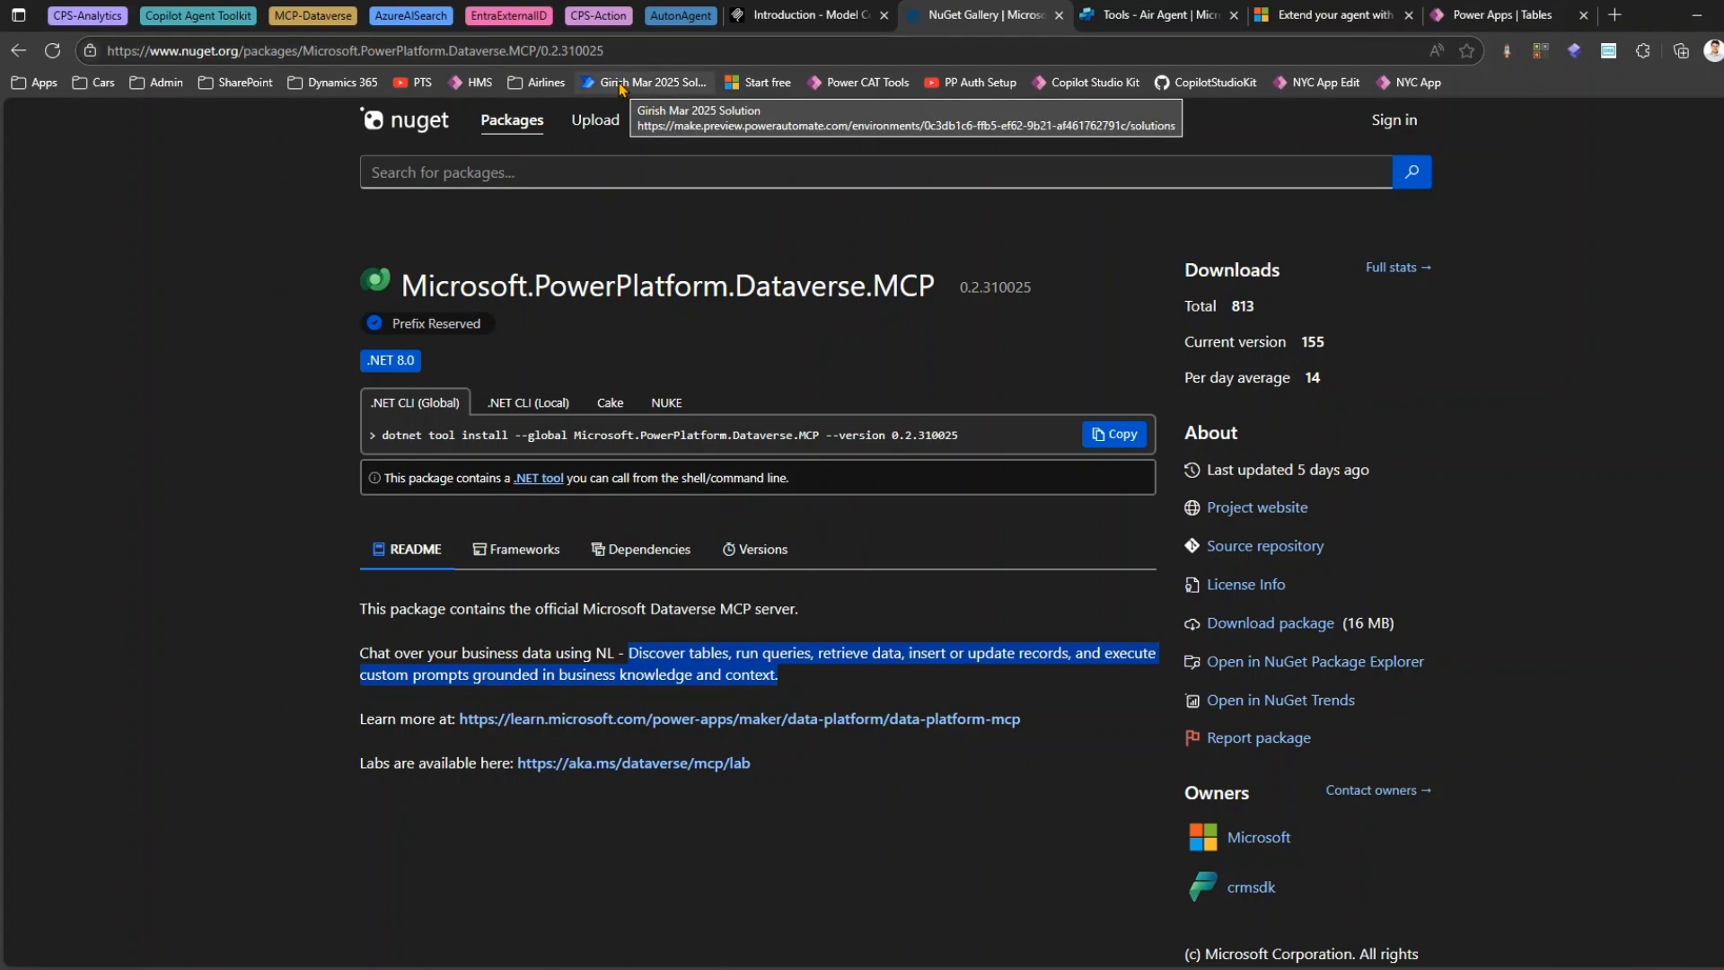
{"action": "key", "text": "alt+Tab"}
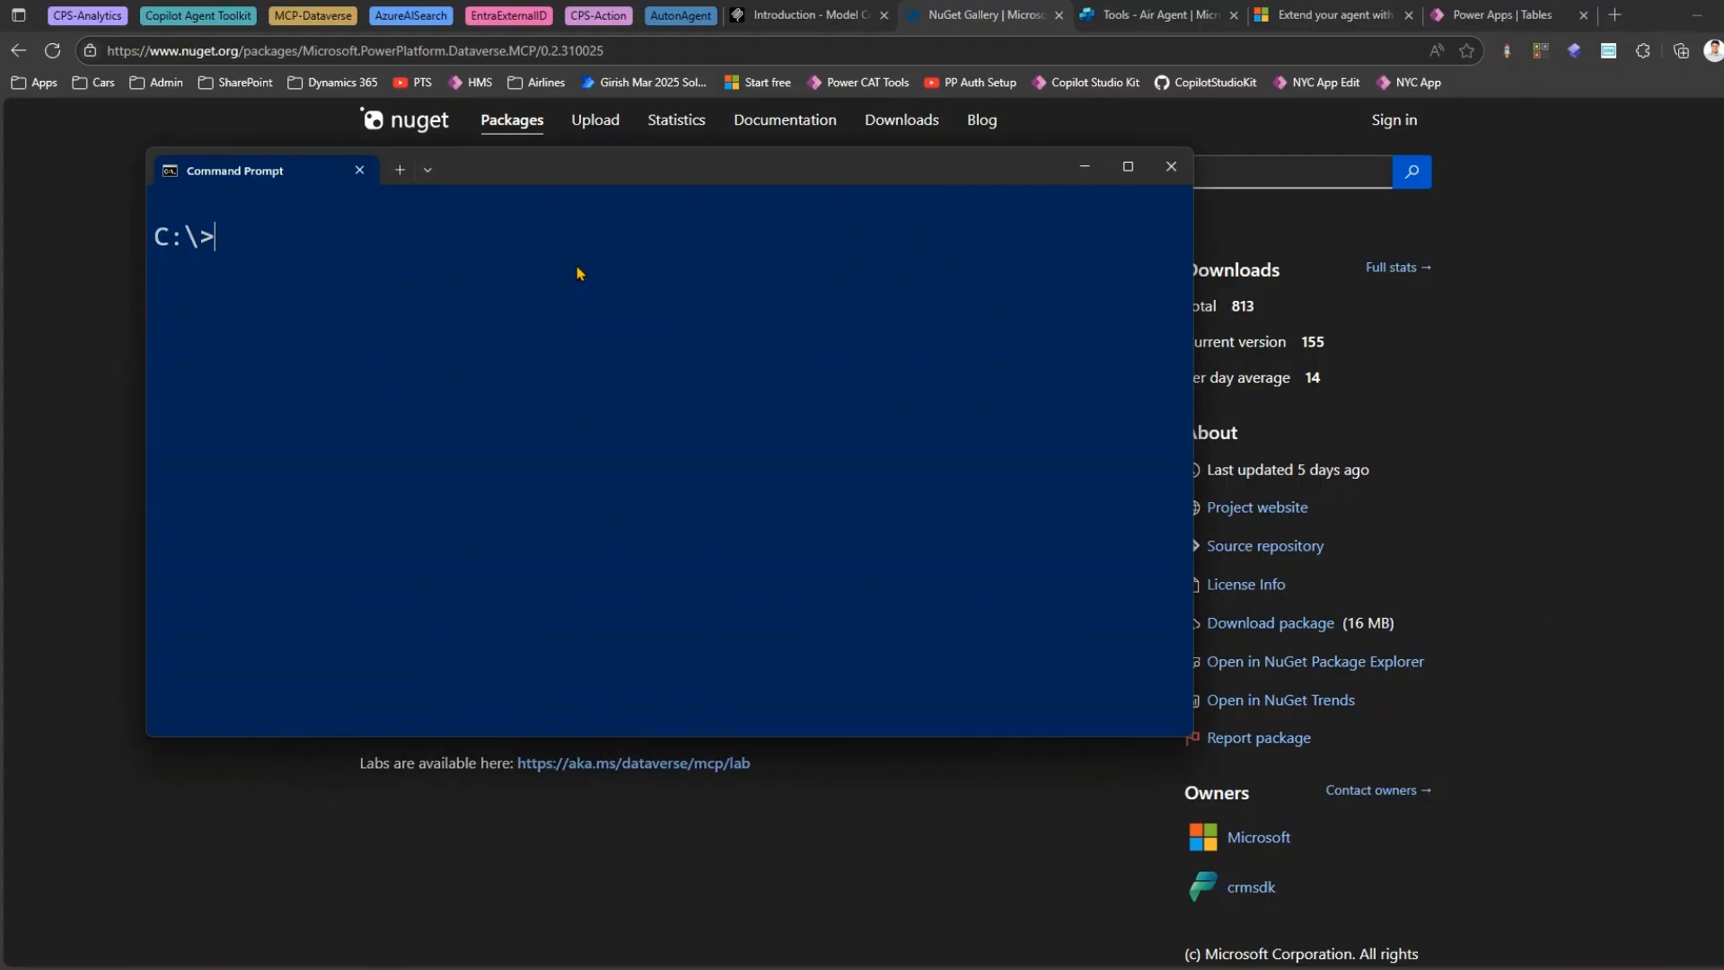
{"action": "type", "text": "dotnet tool install --global --add-source https://api.nuget.org/v3/index.json Microsoft.PowerPlatform.Dataverse.MCP"}
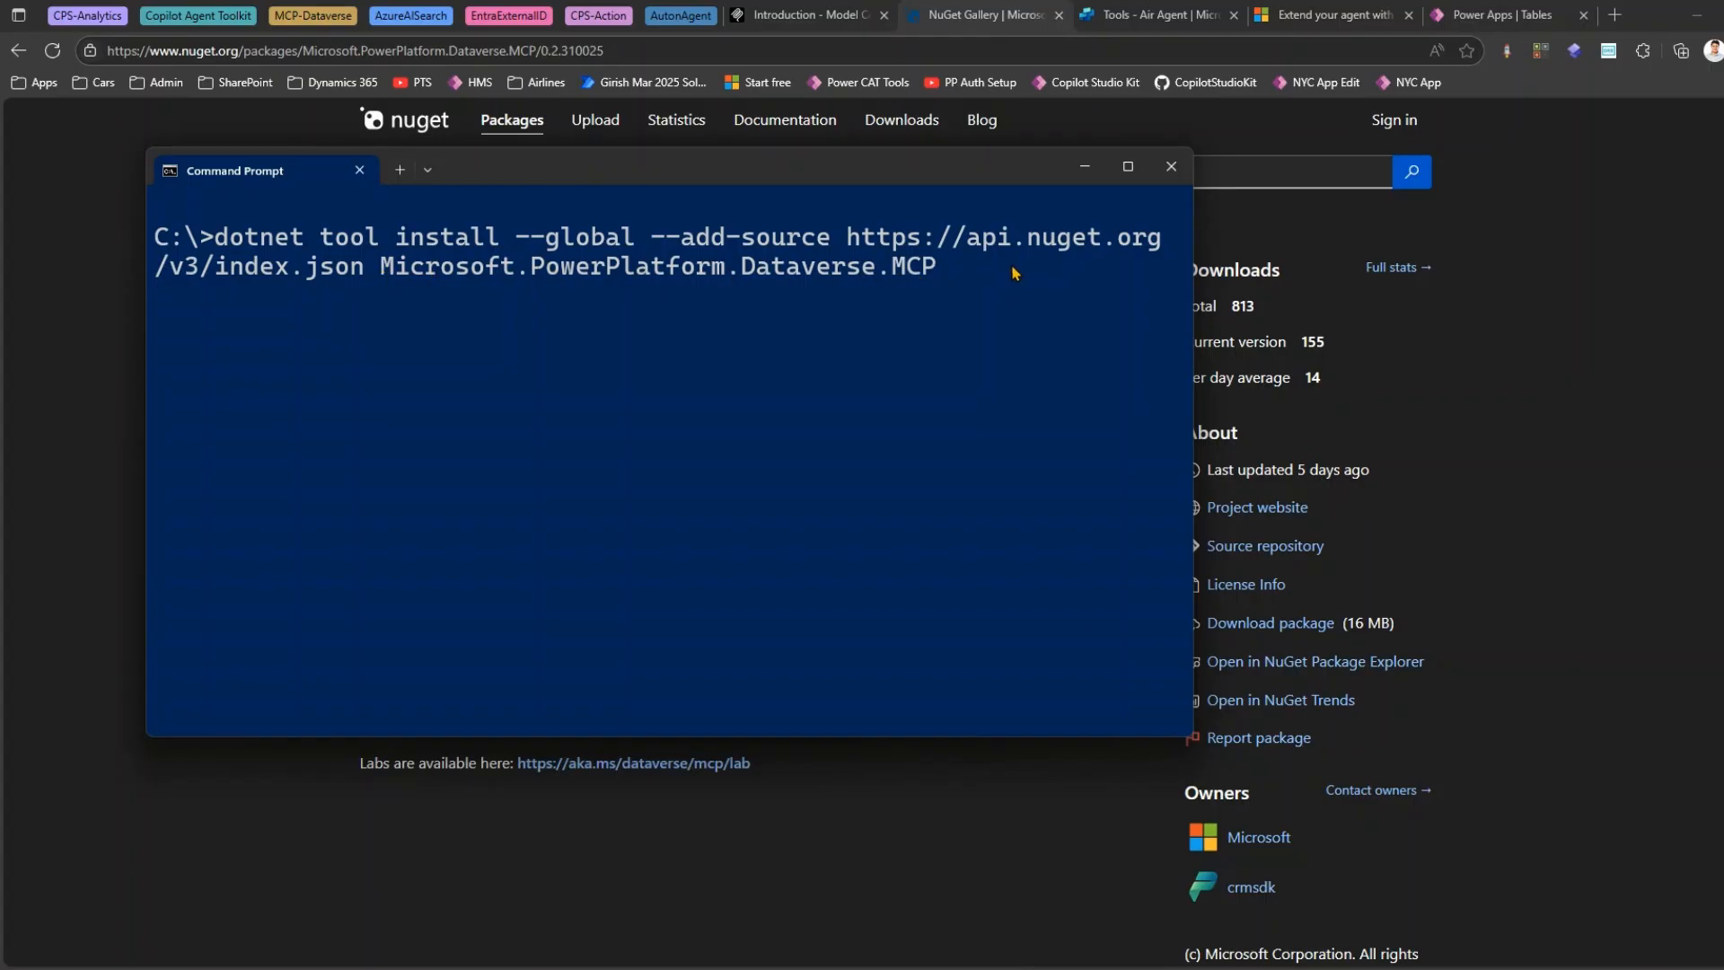
{"action": "key", "text": "Return"}
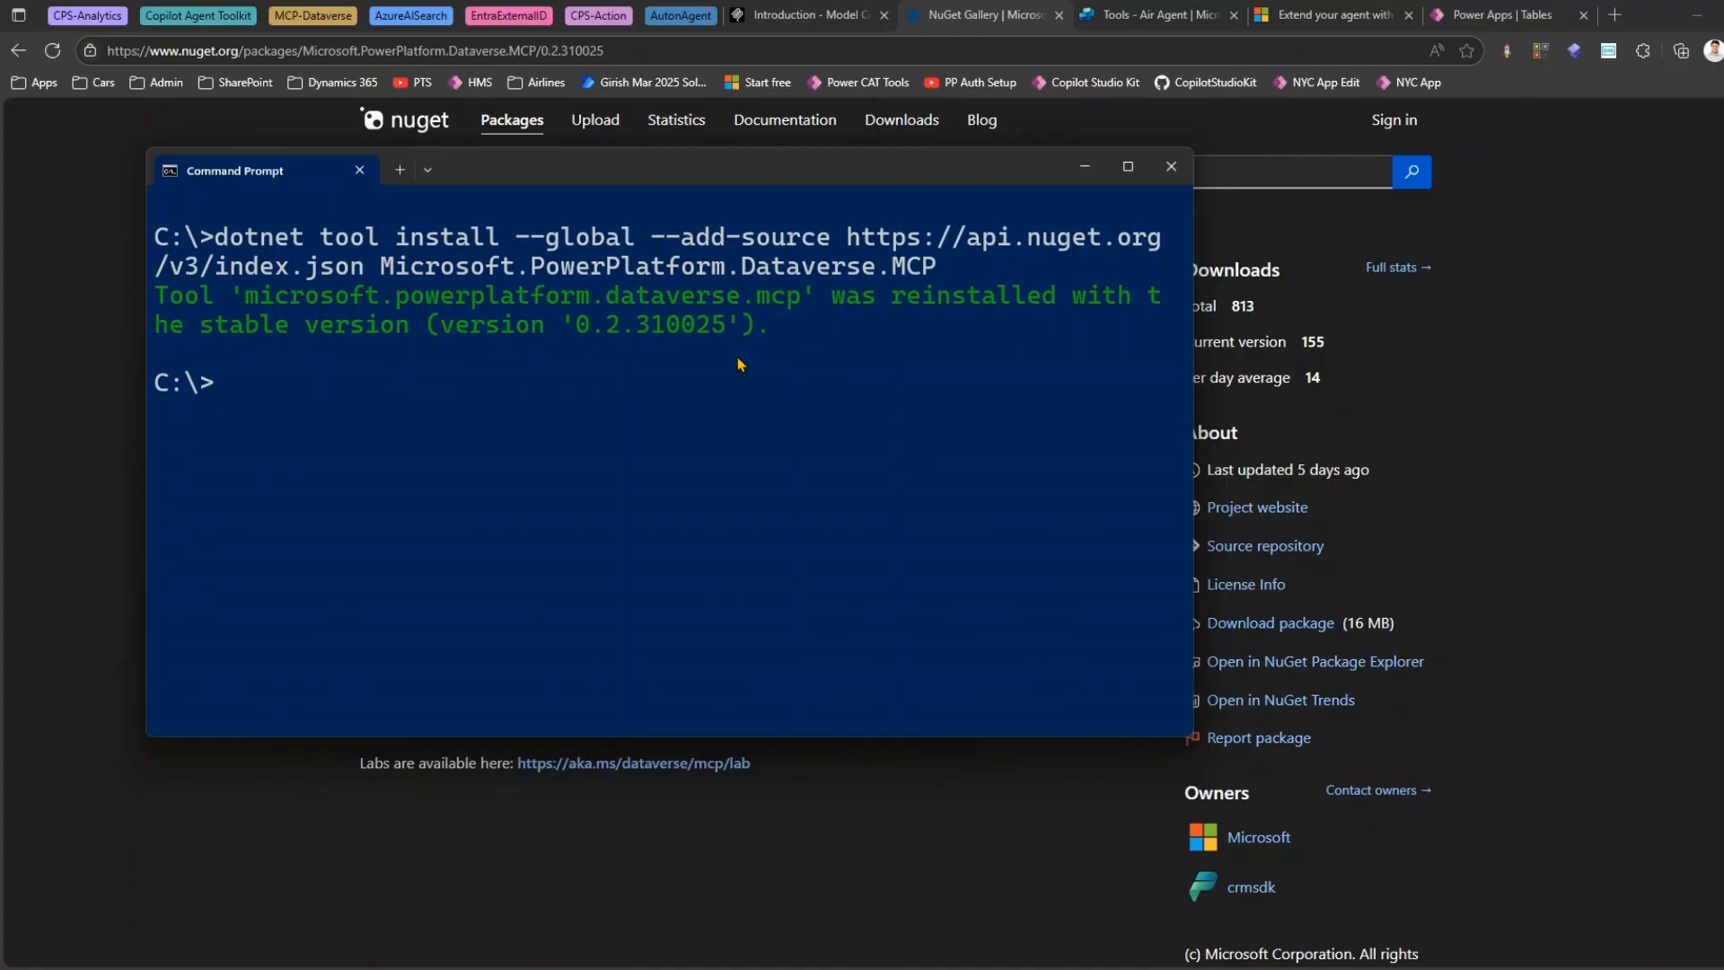
{"action": "type", "text": "cls"}
{"action": "key", "text": "Return"}
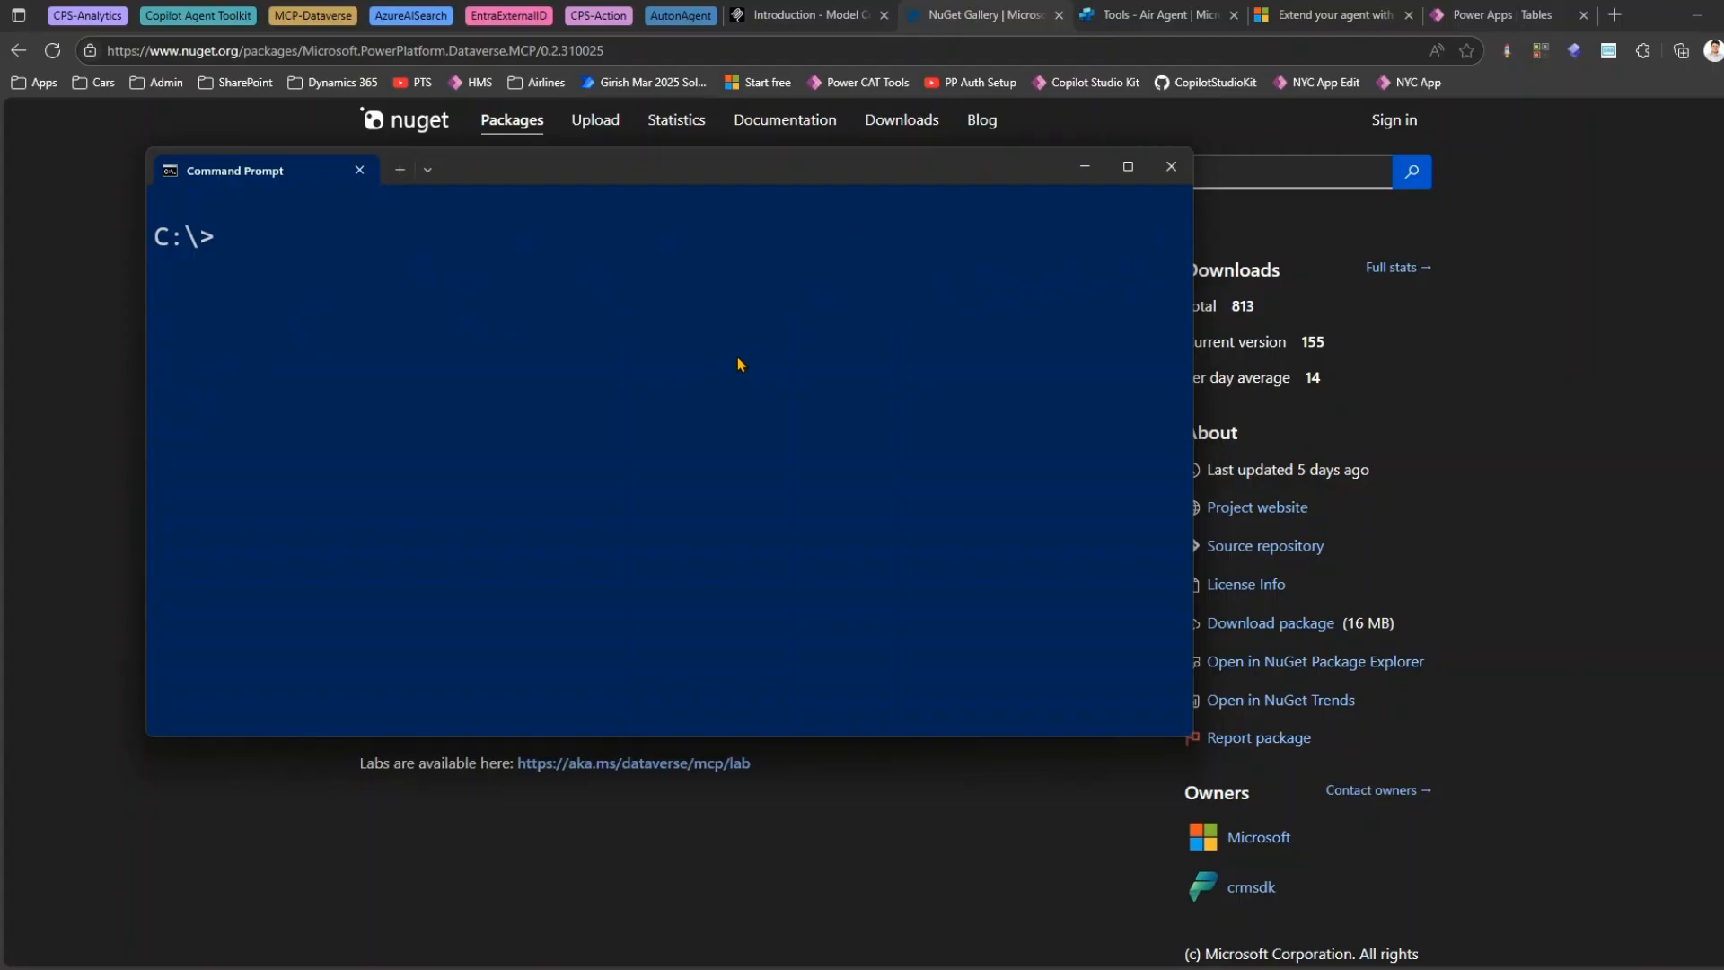
{"action": "left_click", "coordinate": [1083, 169]}
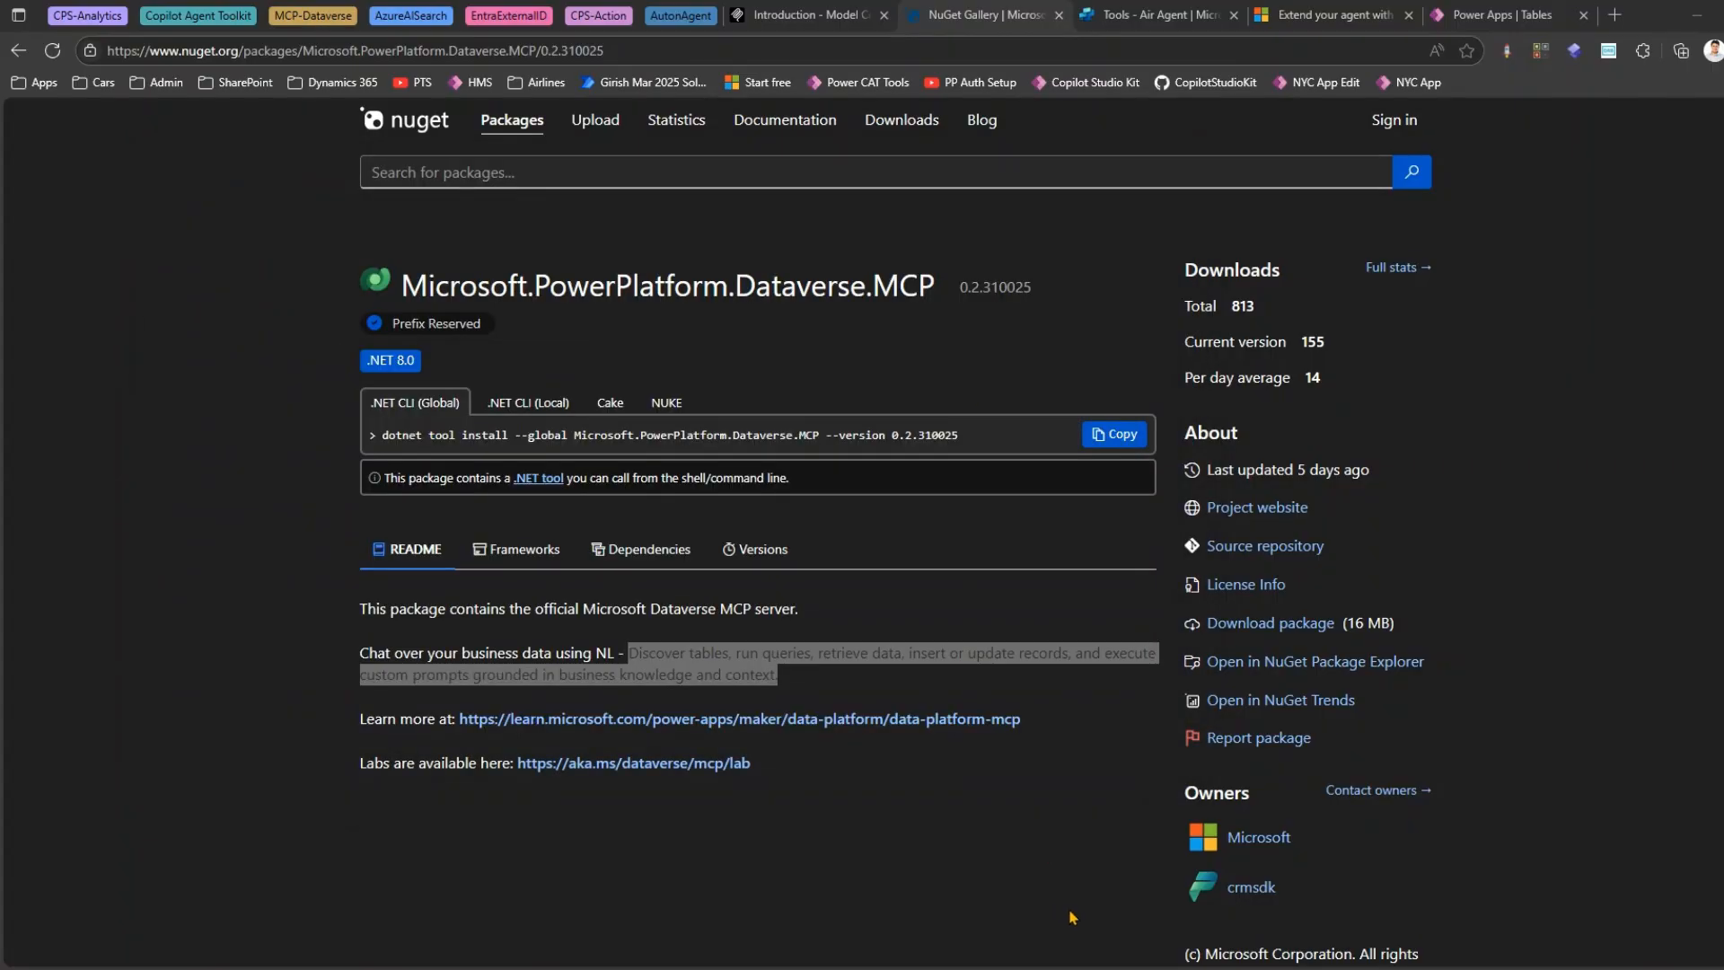
Switch to the Claude desktop app and open its Developer settings for MCP servers.
{"action": "key", "text": "alt+Tab"}
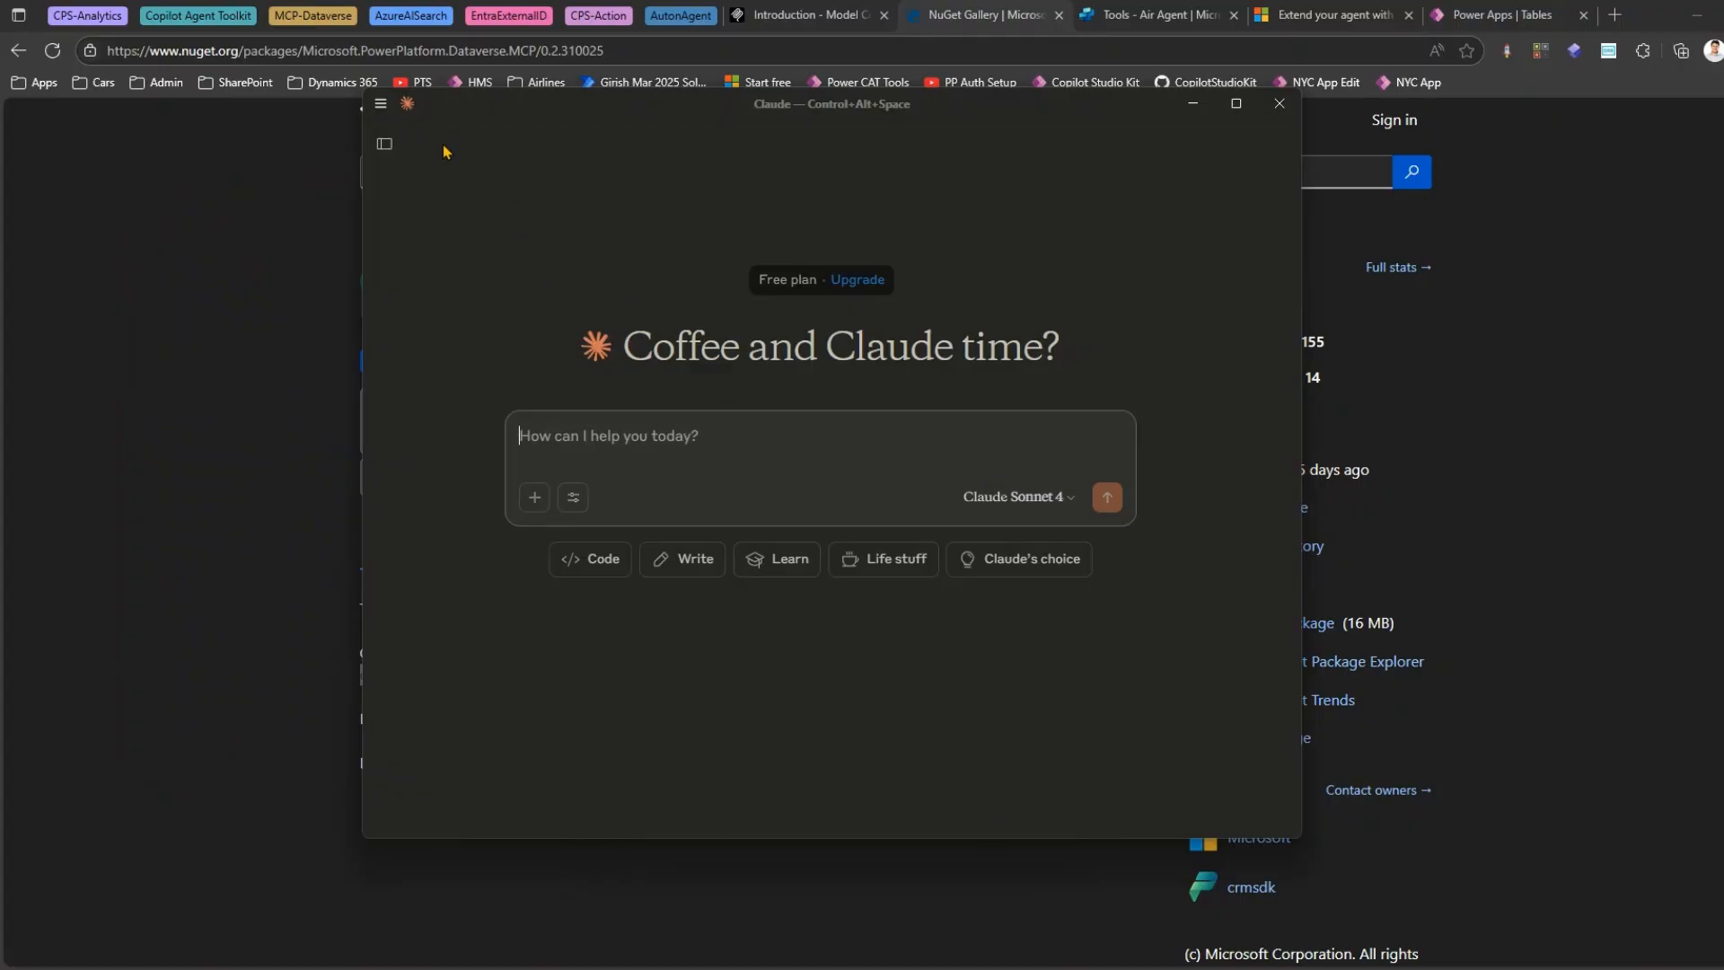
{"action": "left_click", "coordinate": [380, 105]}
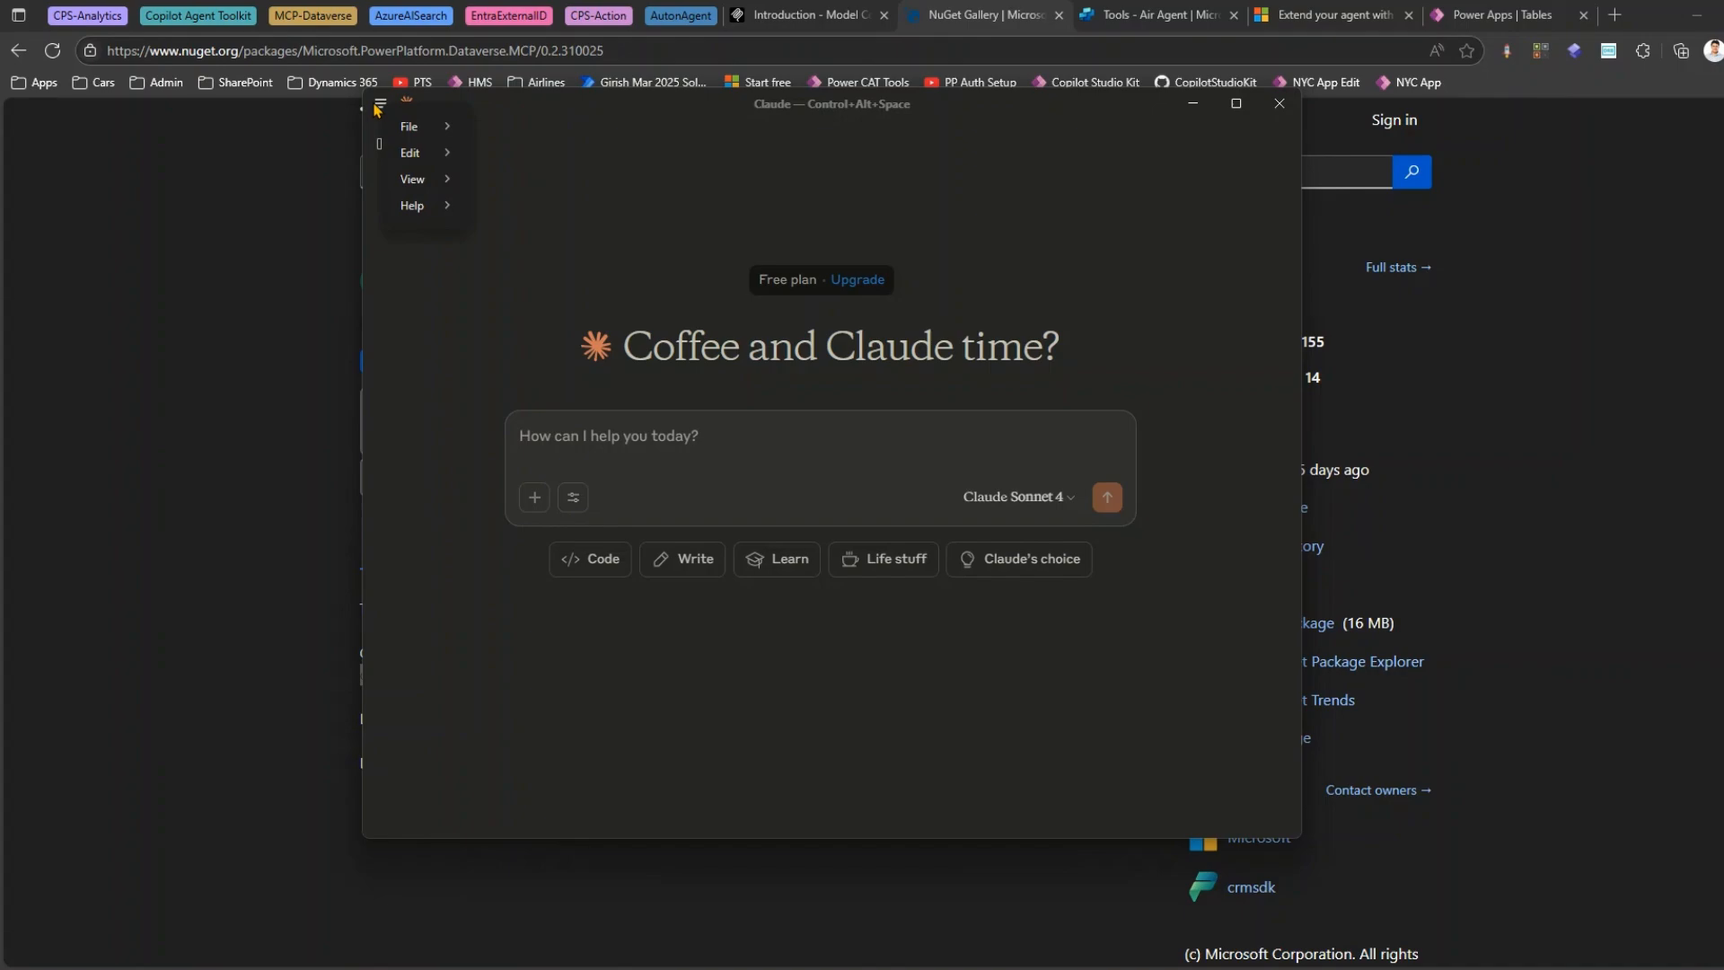
{"action": "mouse_move", "coordinate": [403, 131]}
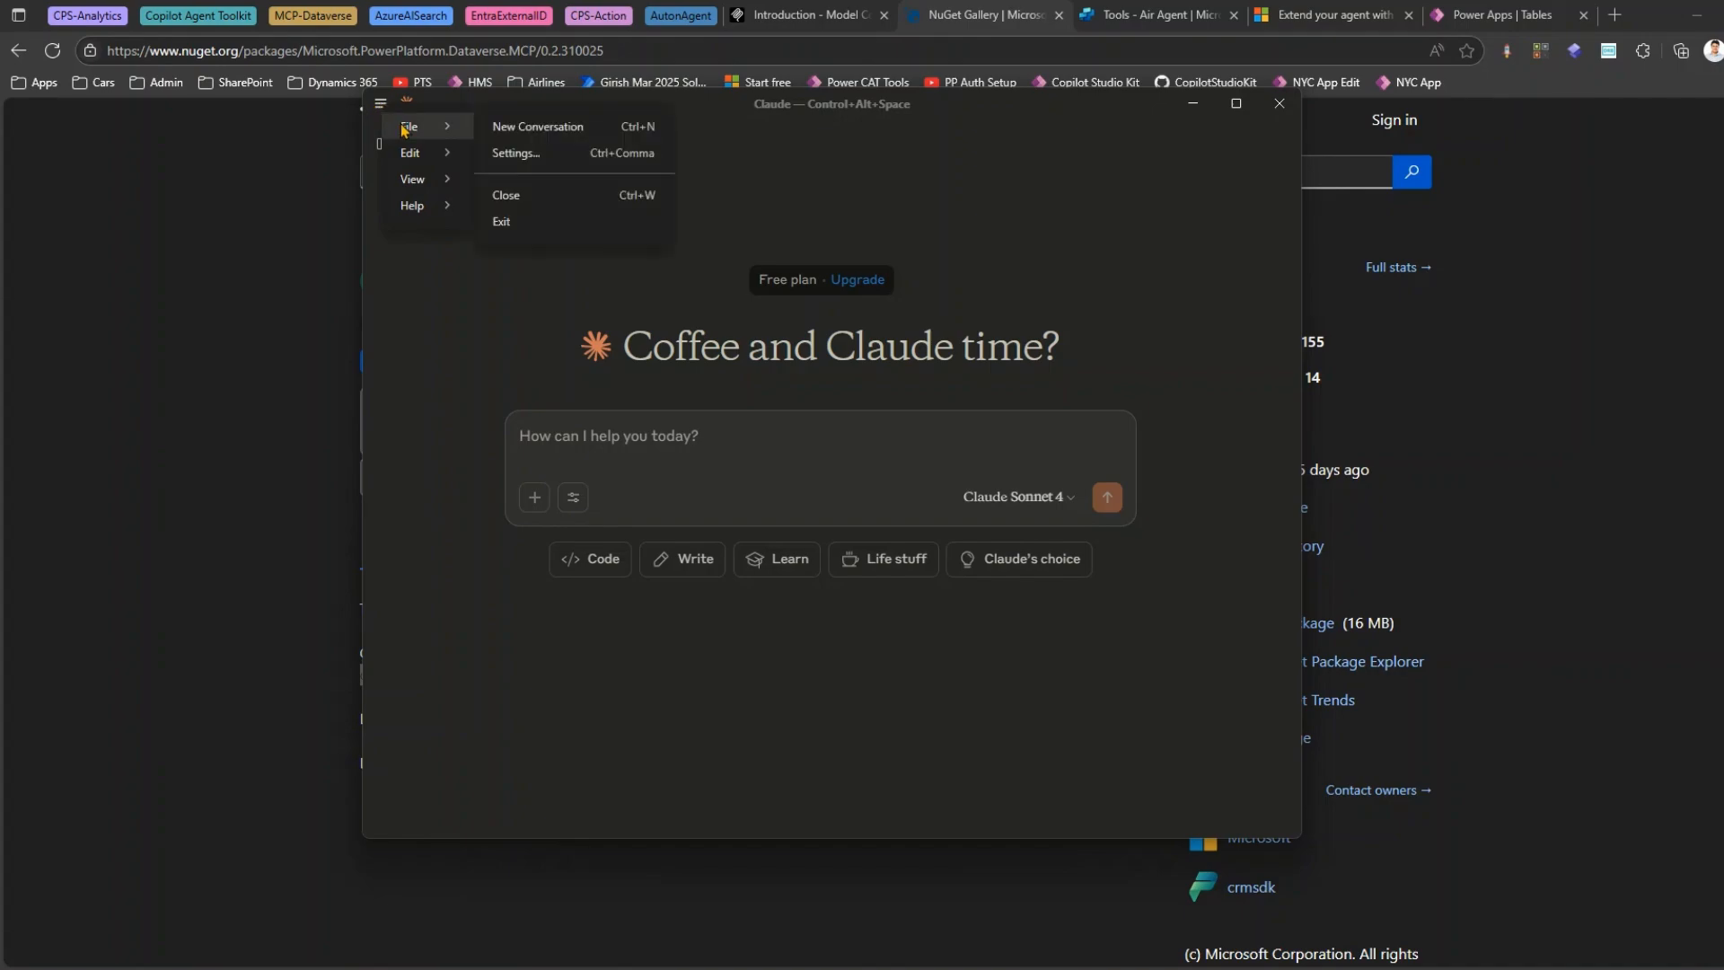
{"action": "left_click", "coordinate": [516, 153]}
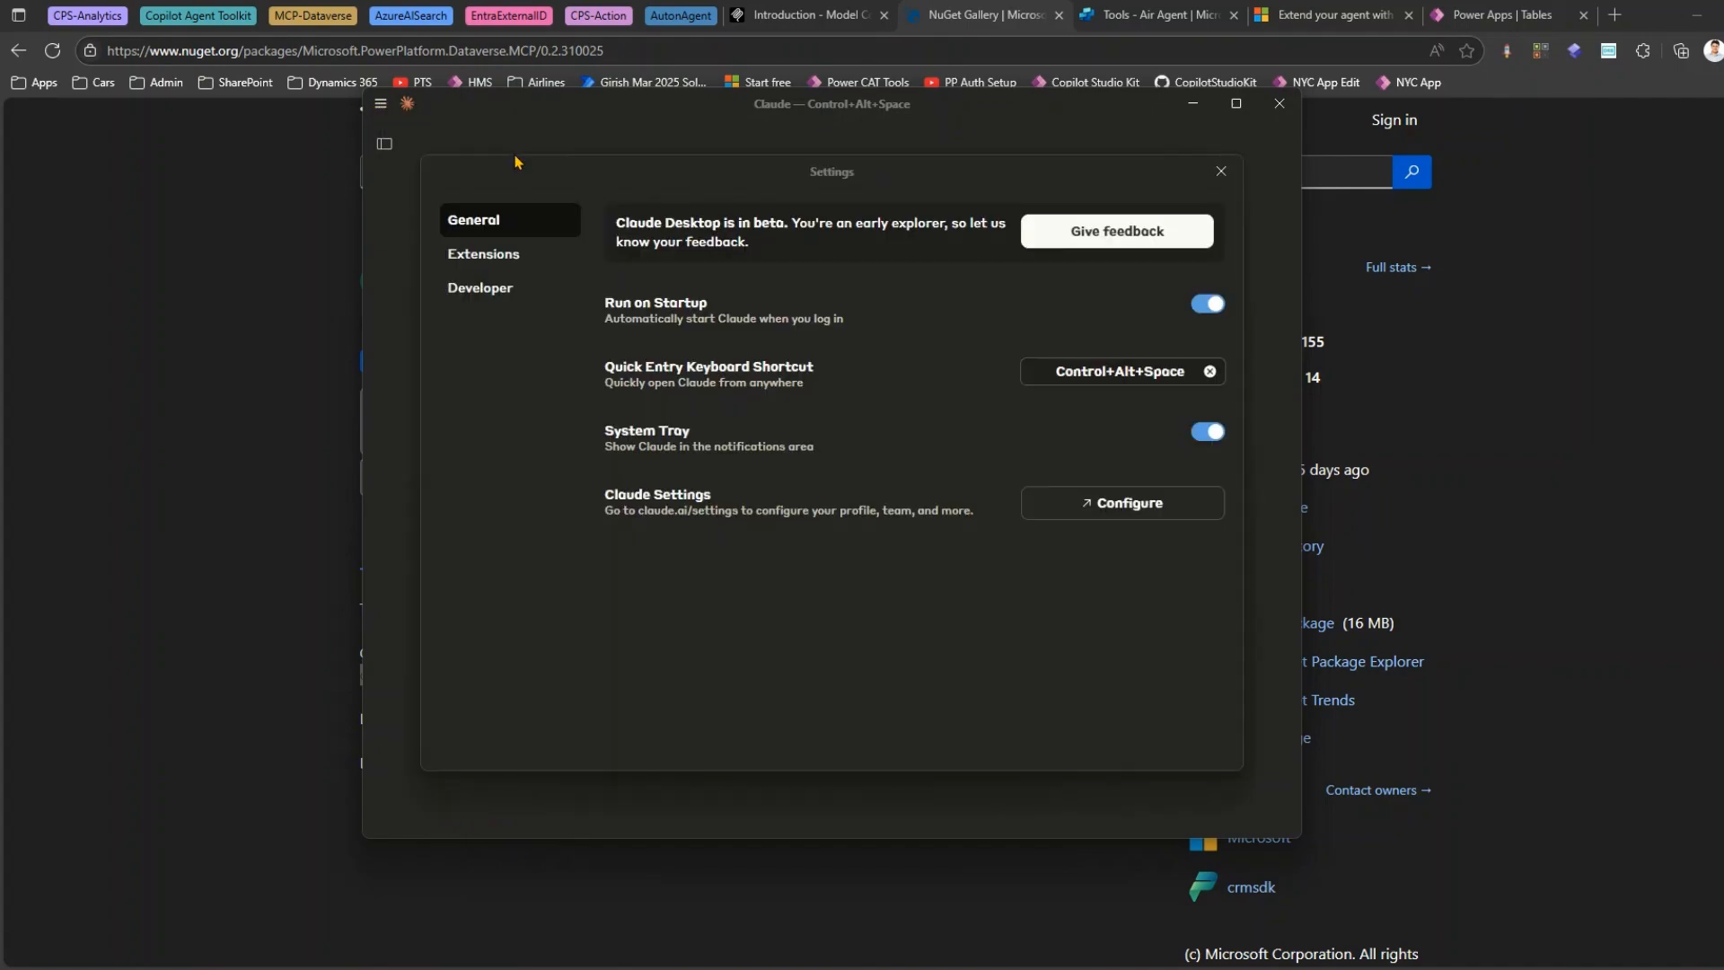
{"action": "left_click", "coordinate": [474, 288]}
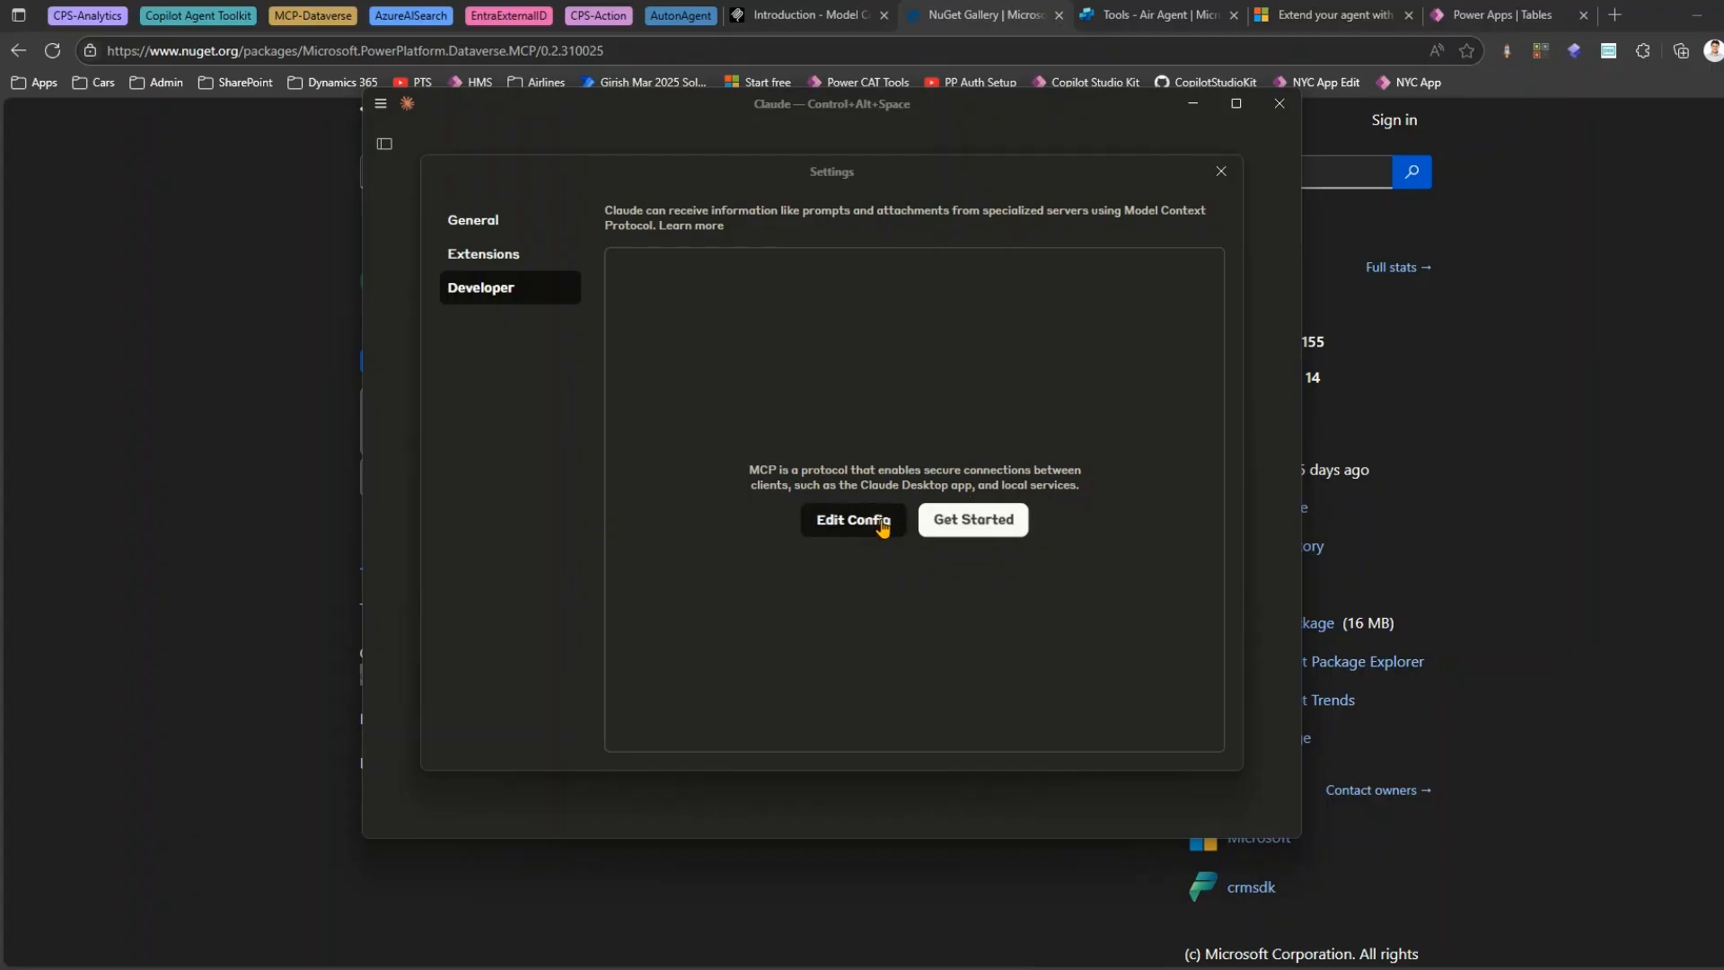
Open claude_desktop_config.json from Claude's configuration folder in VS Code, enlarge the editor text and move the window out of the way.
{"action": "left_click_drag", "start_coordinate": [1723, 24], "coordinate": [1169, 135]}
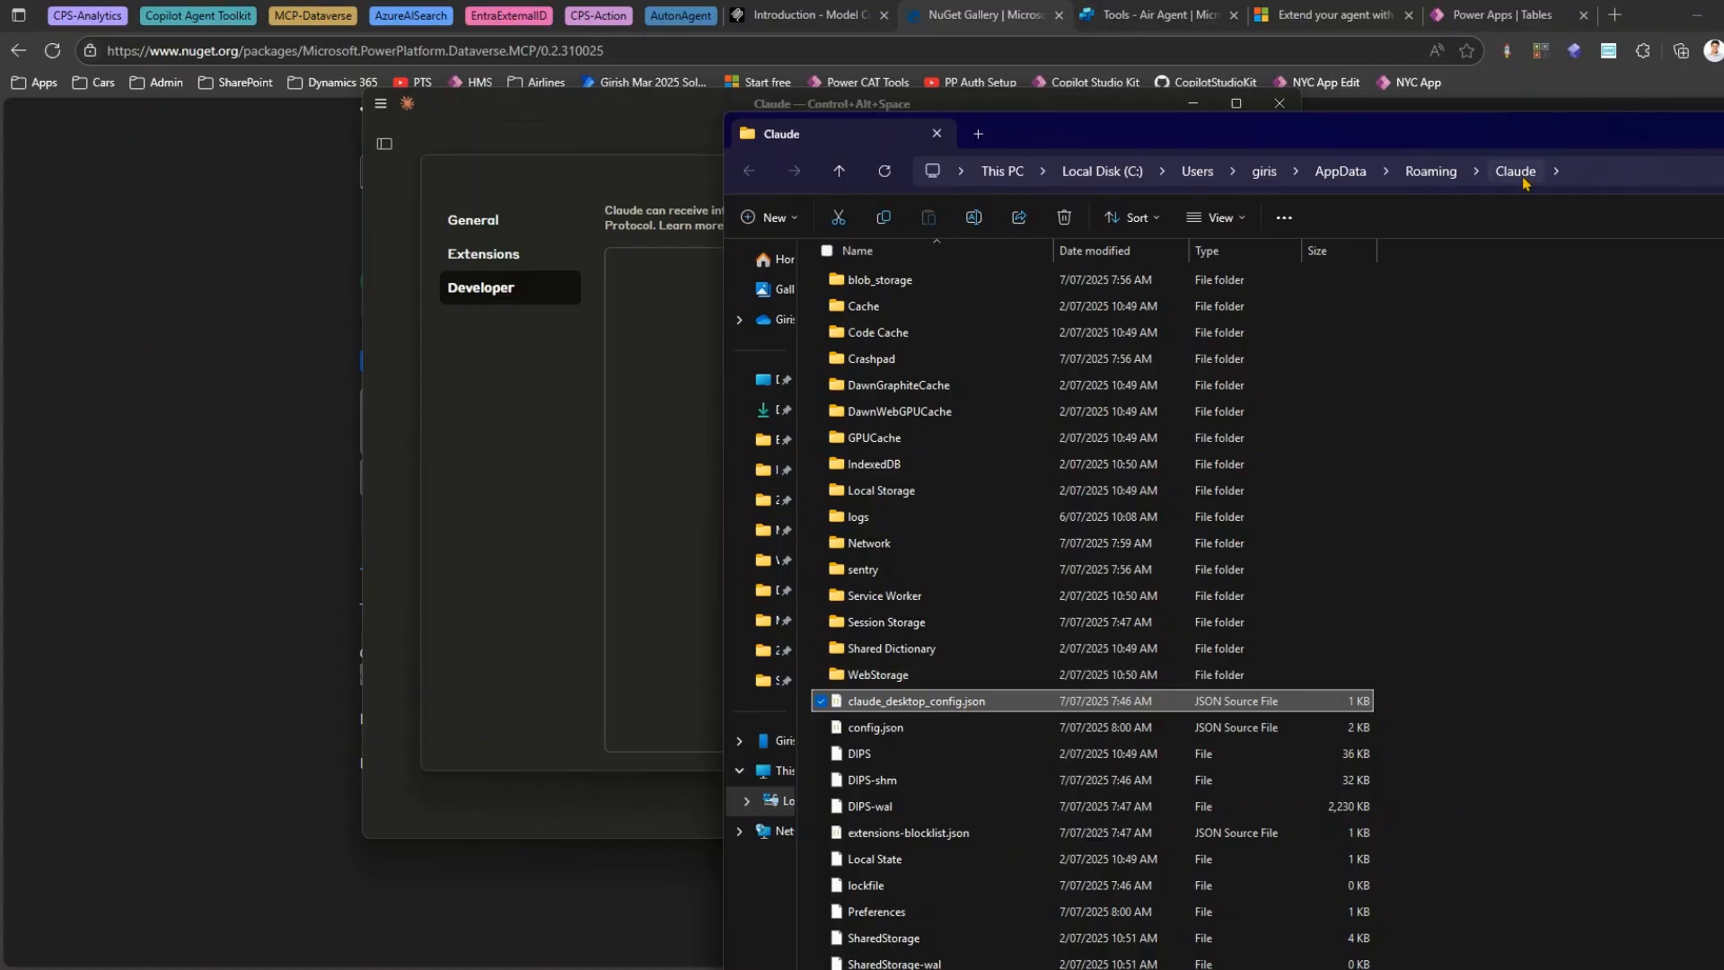
{"action": "double_click", "coordinate": [961, 703]}
{"action": "left_click_drag", "start_coordinate": [1561, 137], "coordinate": [1723, 309]}
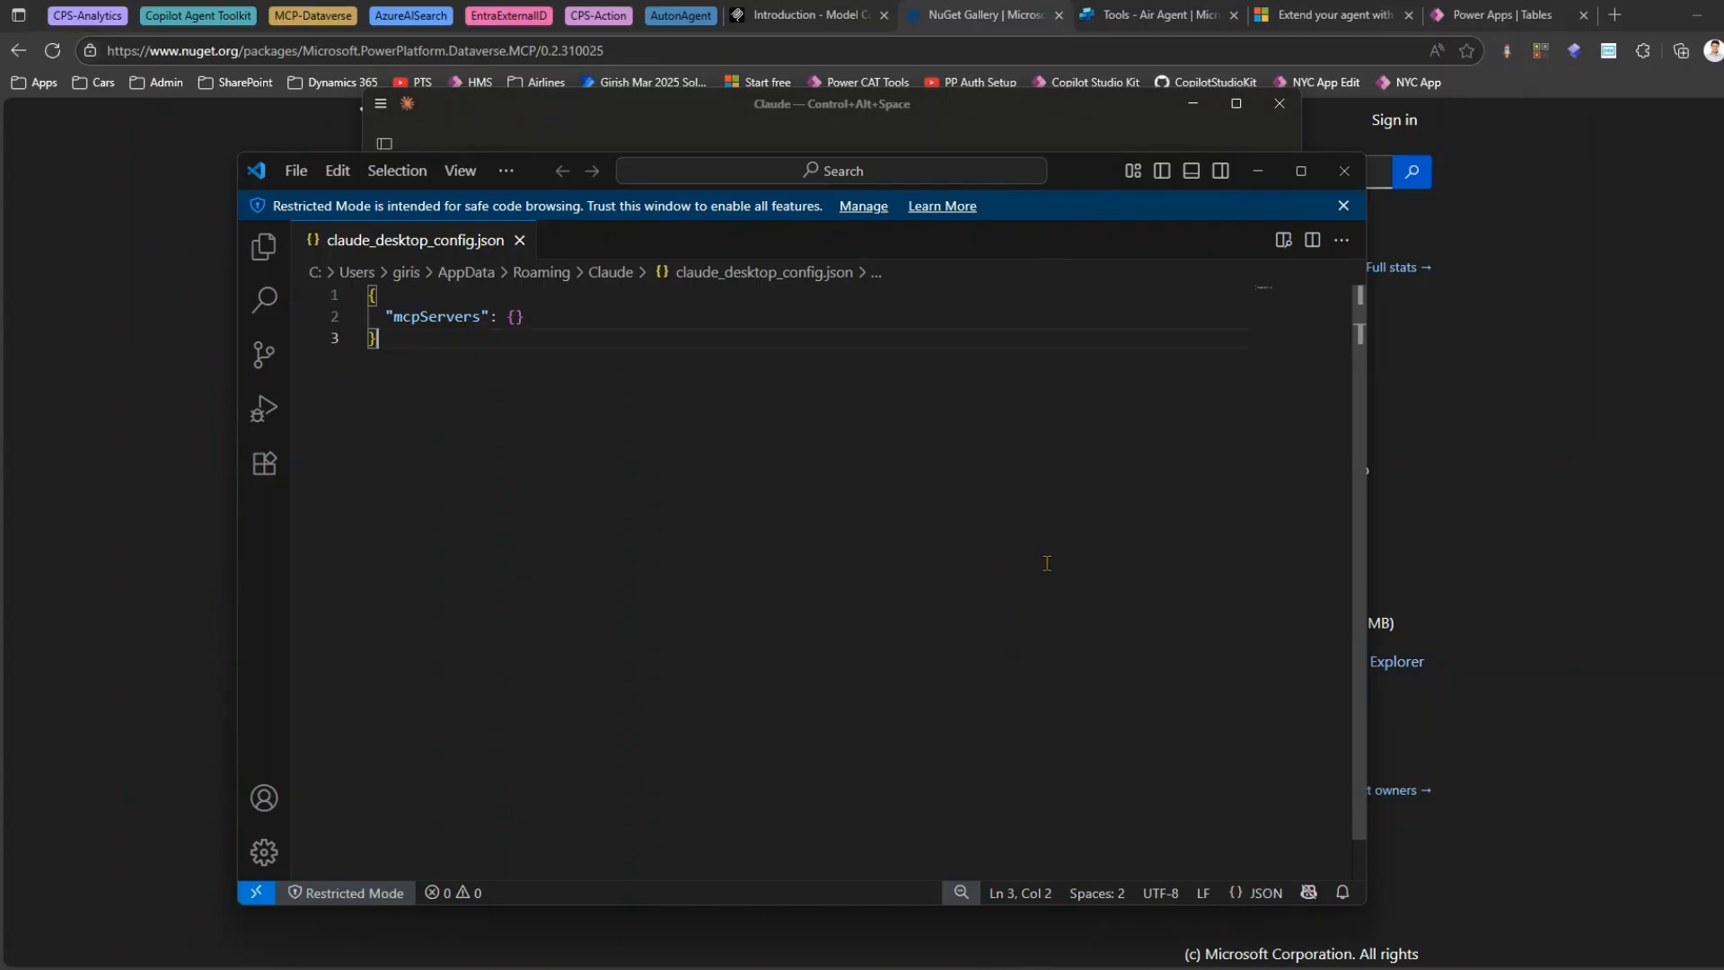
{"action": "key", "text": "ctrl+equal"}
{"action": "key", "text": "ctrl+equal"}
{"action": "key", "text": "ctrl+equal"}
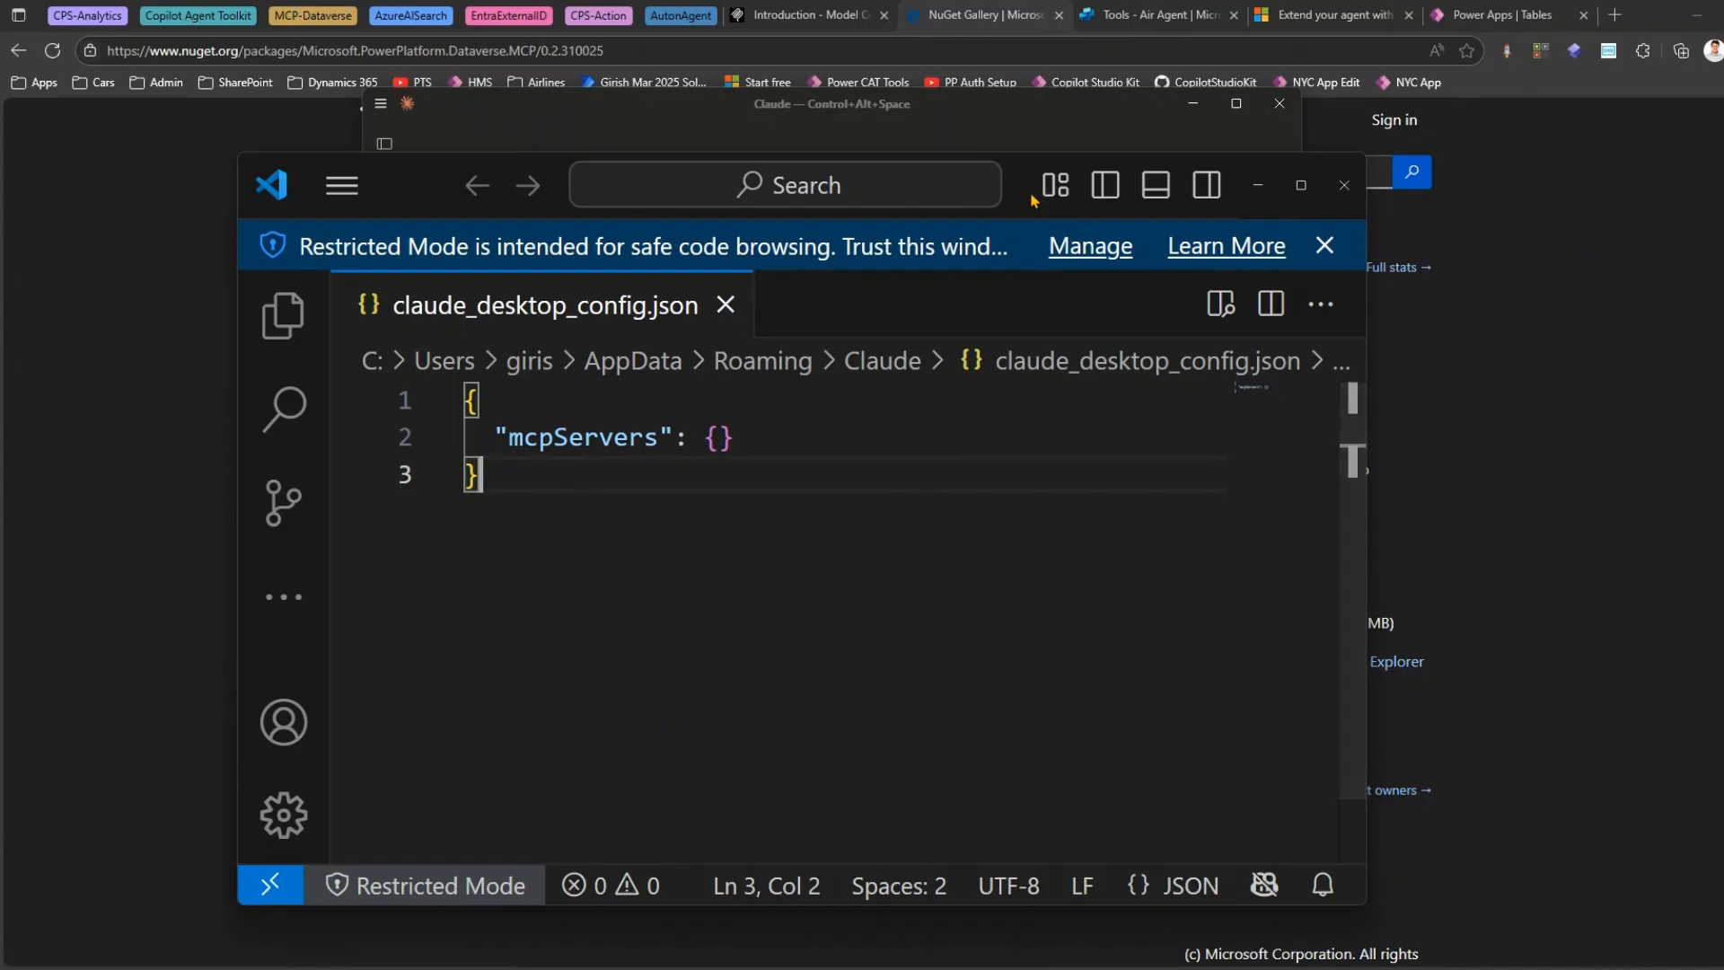
{"action": "left_click_drag", "start_coordinate": [1028, 191], "coordinate": [1723, 186]}
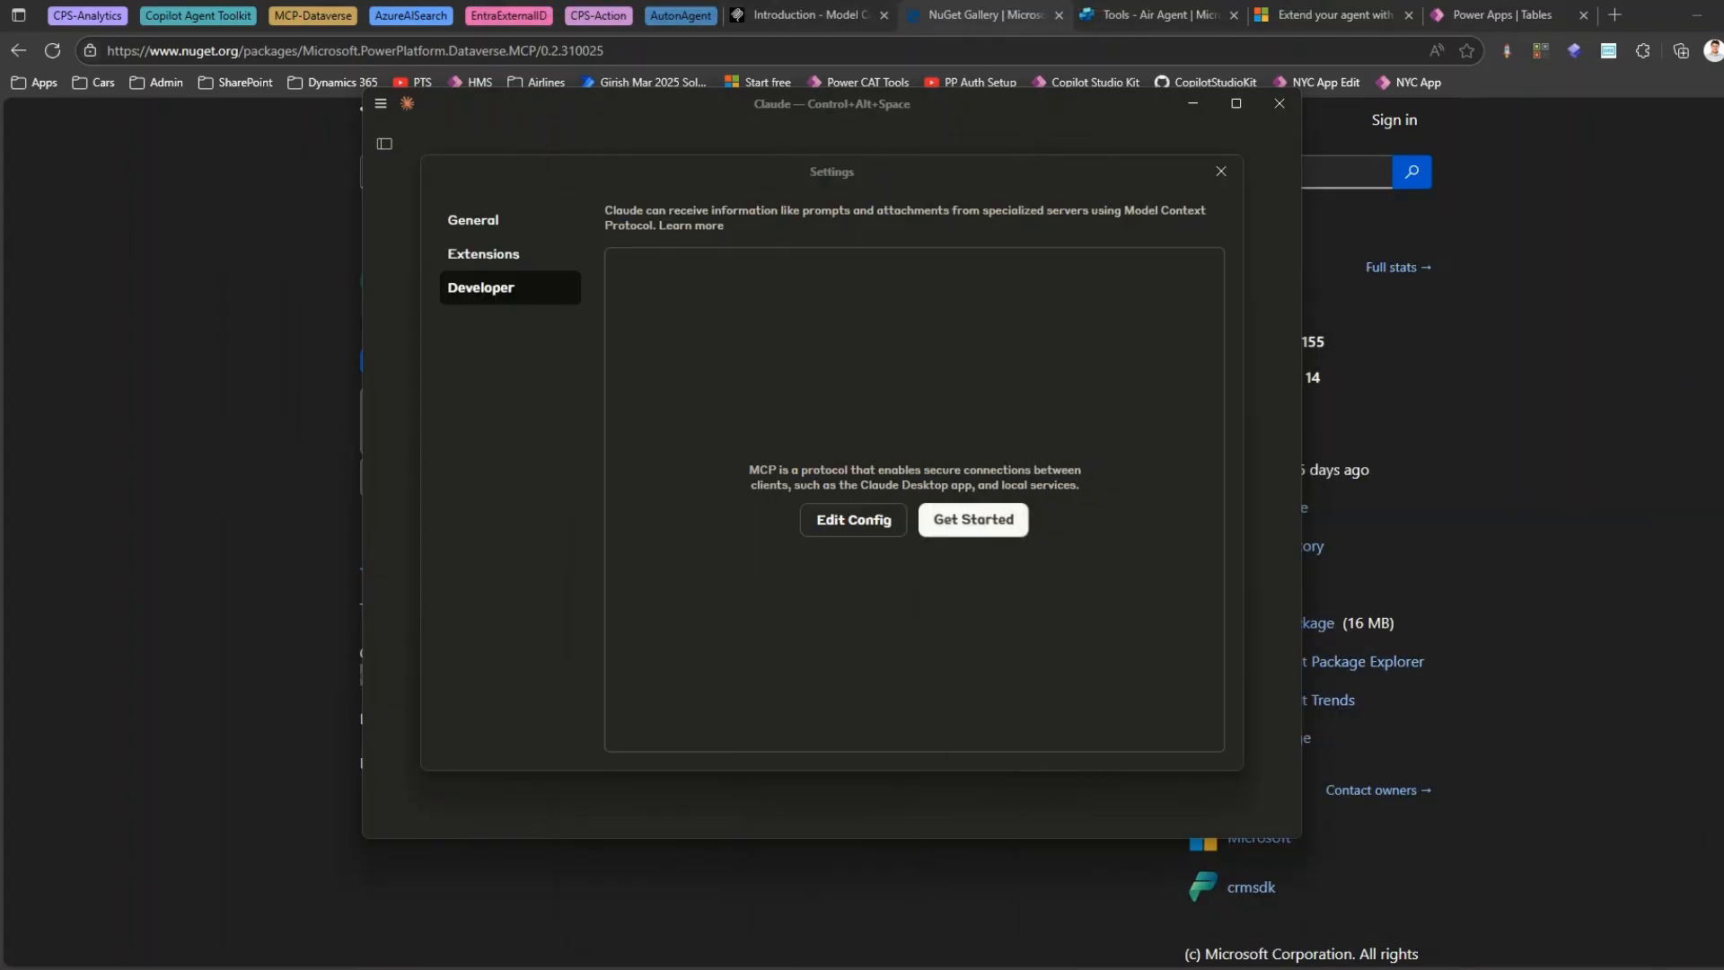
Search the web for "claude mcp dataverse integration" in a new browser tab.
{"action": "left_click", "coordinate": [1614, 16]}
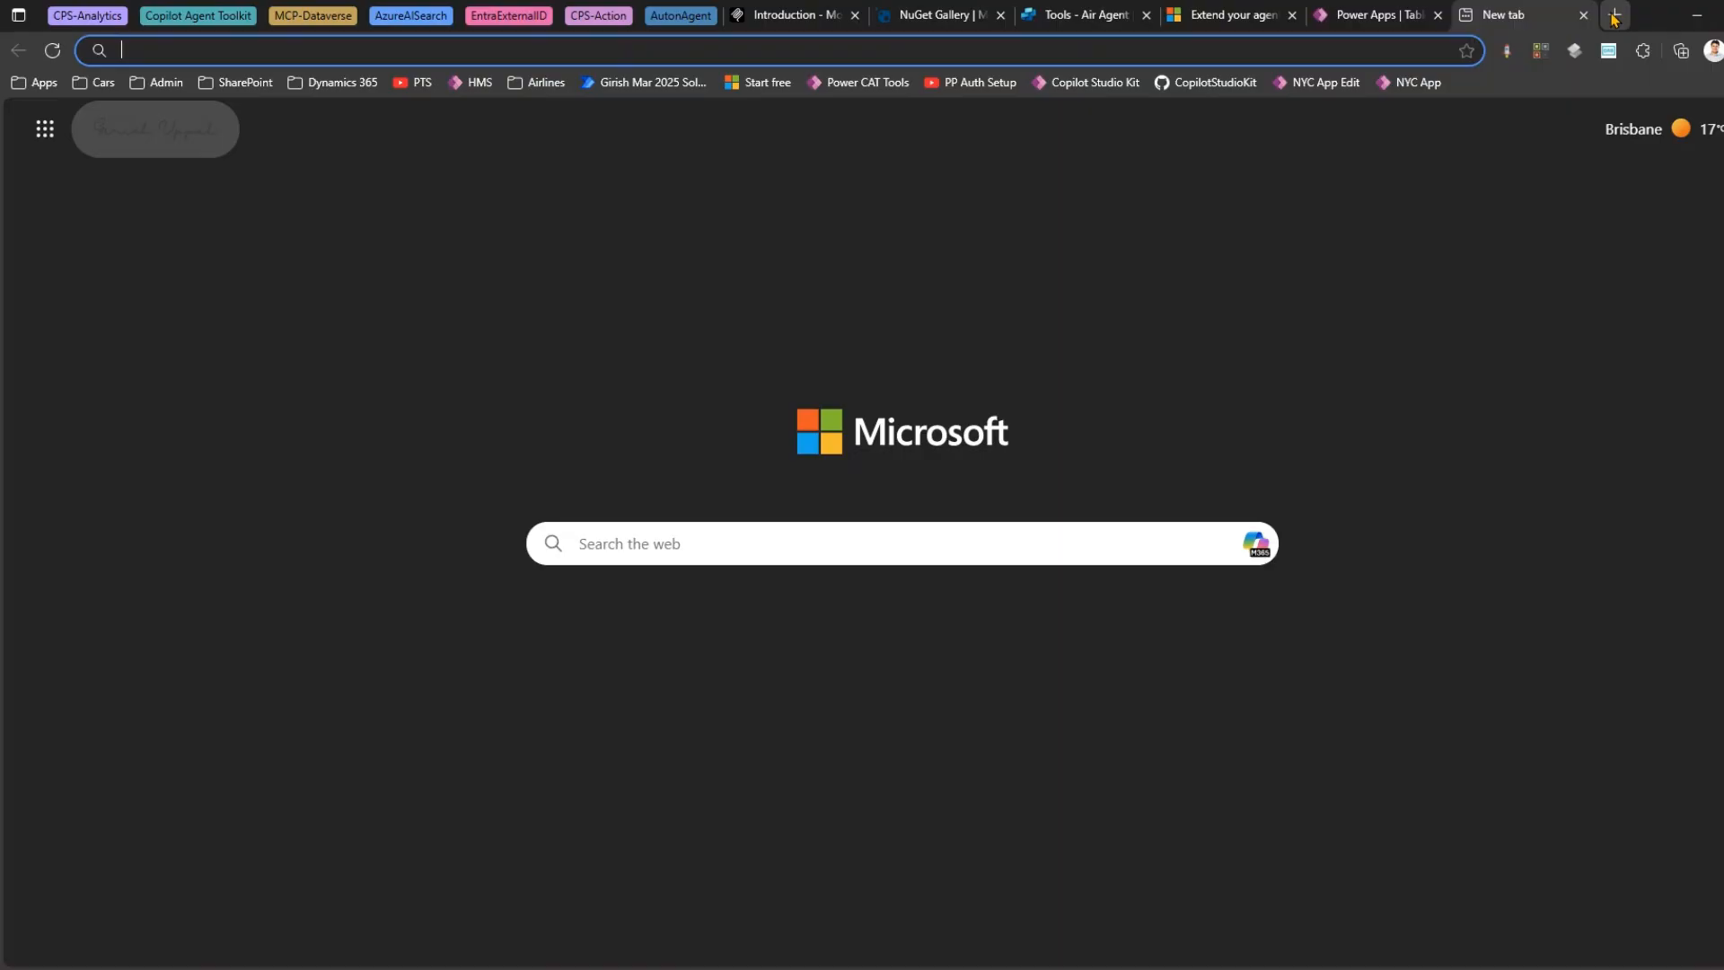
{"action": "type", "text": "clau"}
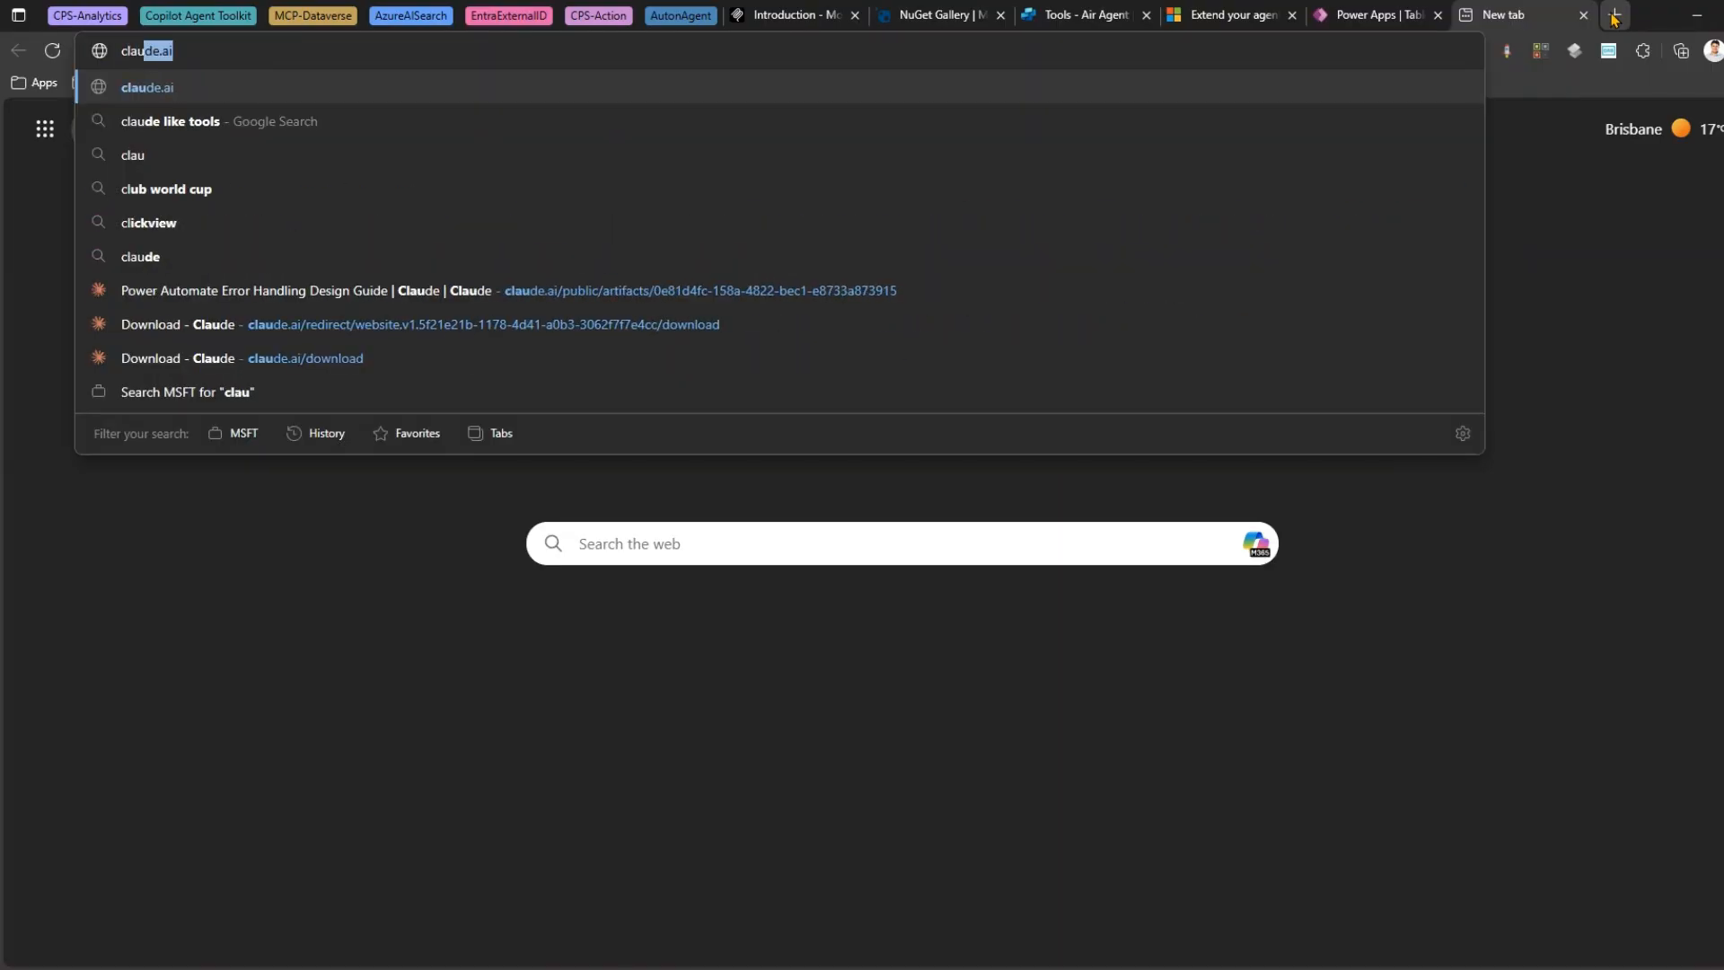
{"action": "type", "text": "de mcp"}
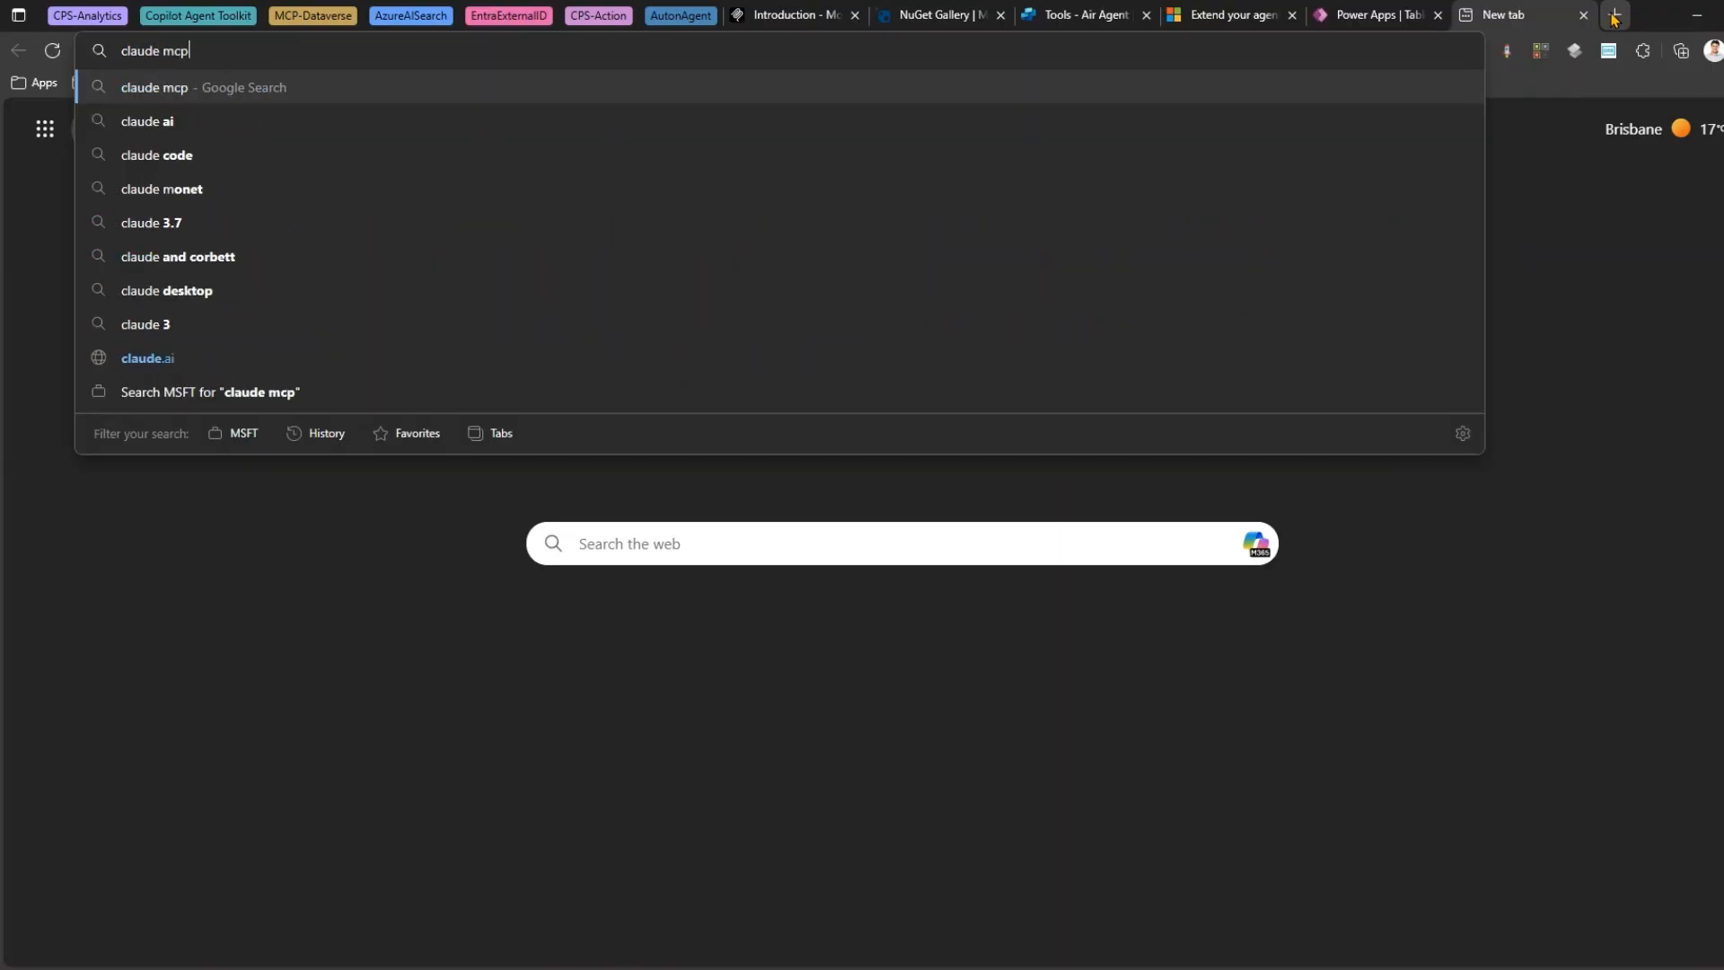
{"action": "type", "text": " dataverse i"}
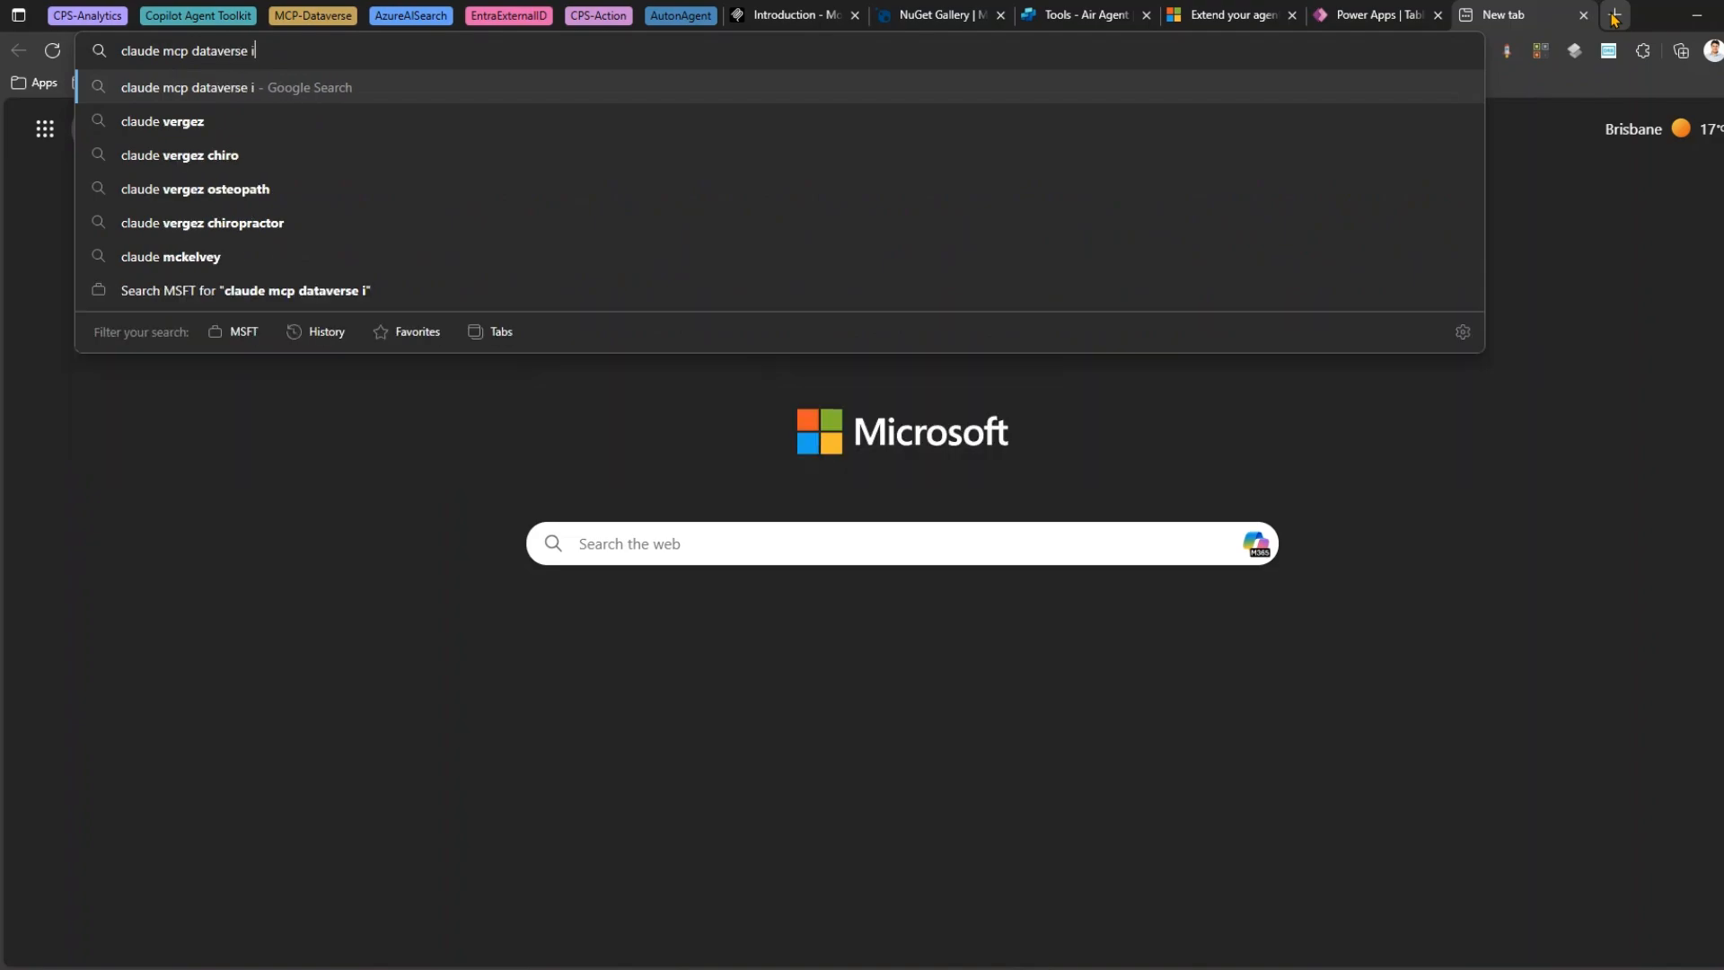
{"action": "type", "text": "ntegration"}
{"action": "key", "text": "Return"}
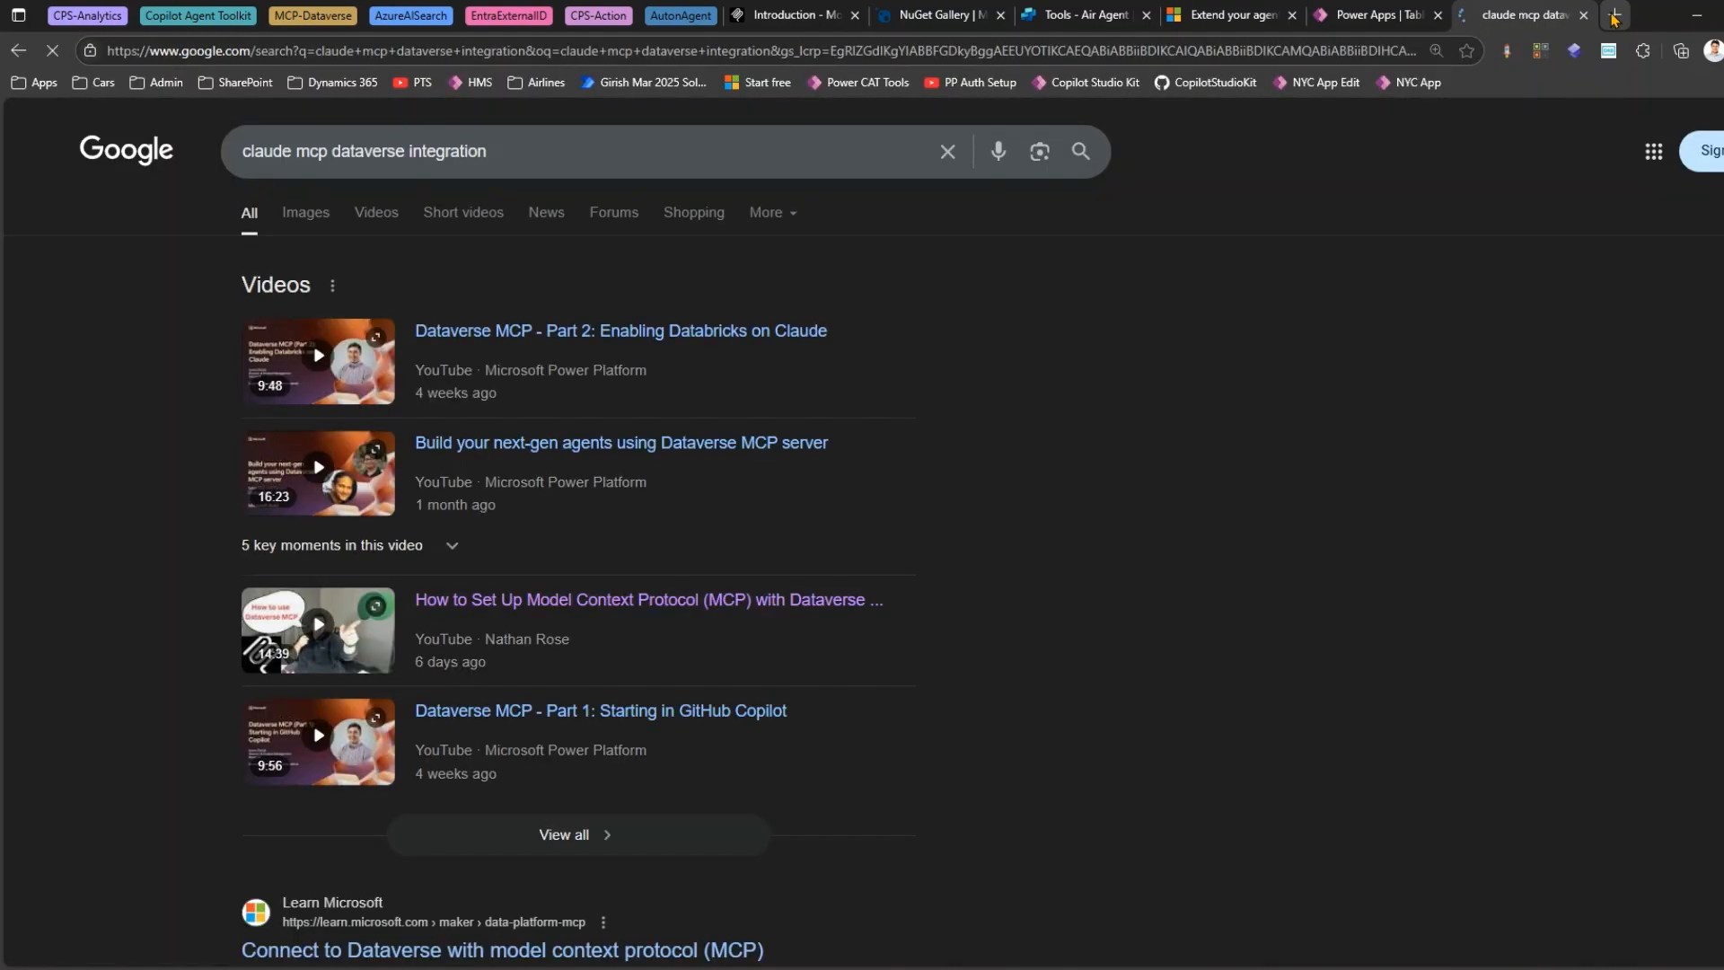
Open the Microsoft Learn article "Connect to Dataverse with model context protocol (MCP)" and look over its title and introduction.
{"action": "scroll", "coordinate": [1069, 468], "scroll_direction": "down", "scroll_amount": 7}
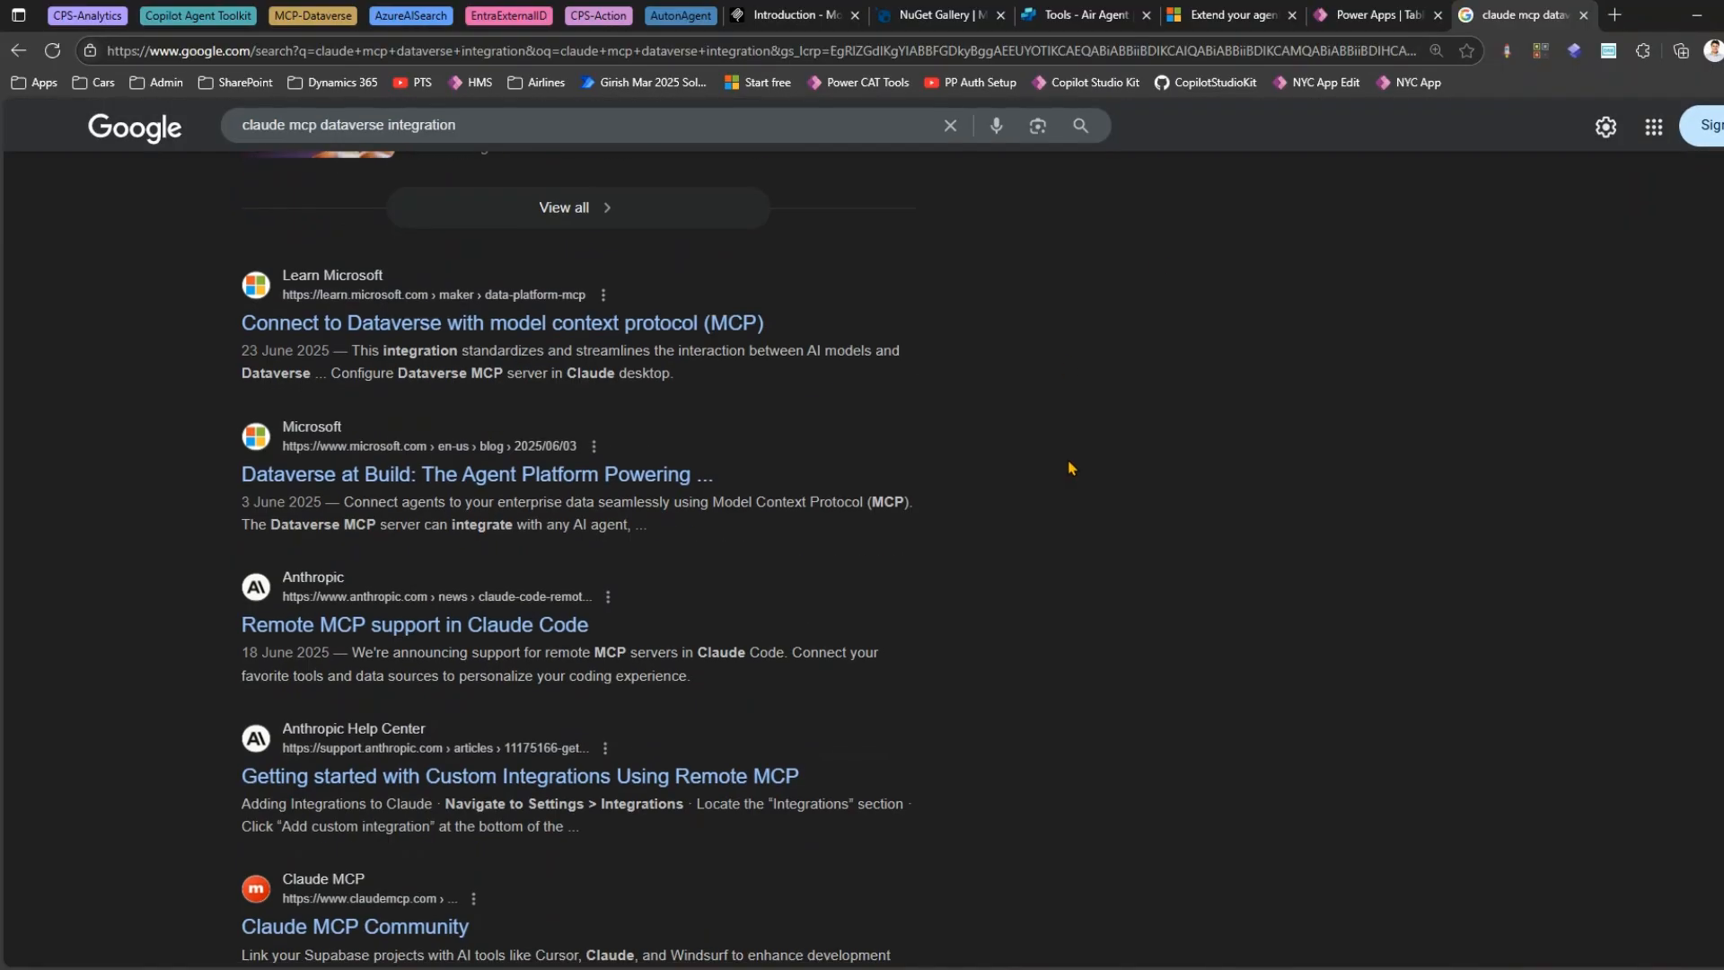
{"action": "left_click", "coordinate": [587, 323]}
{"action": "scroll", "coordinate": [602, 326], "scroll_direction": "down", "scroll_amount": 5}
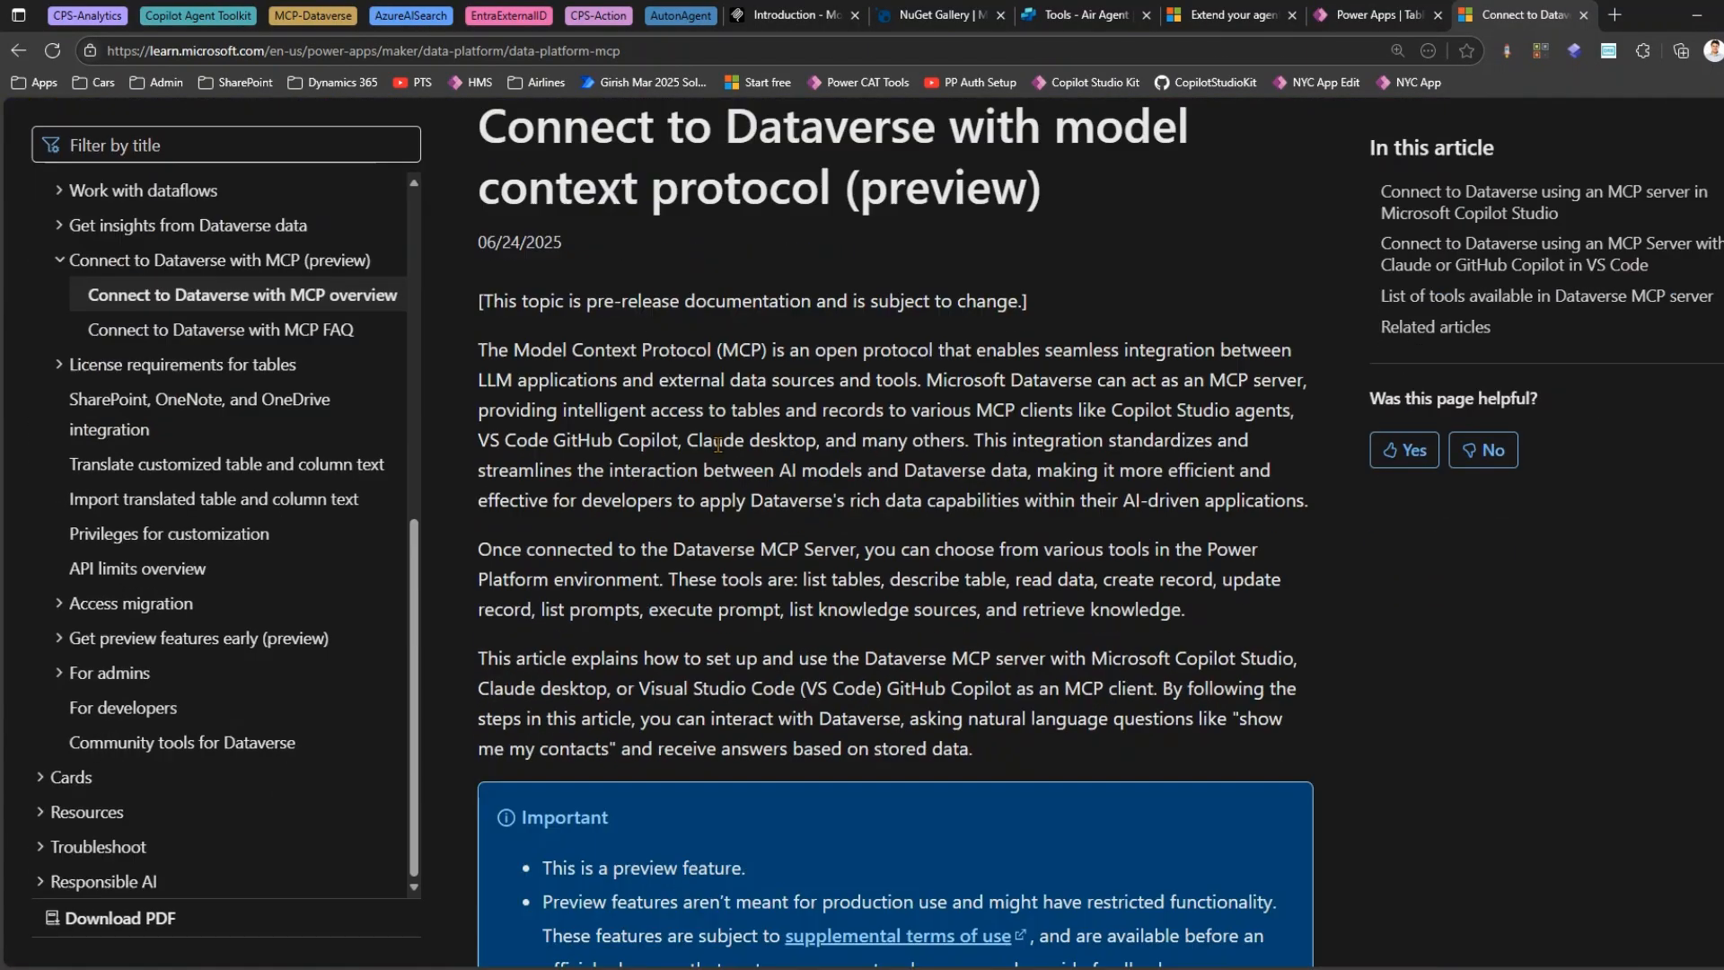
{"action": "scroll", "coordinate": [602, 326], "scroll_direction": "up", "scroll_amount": 3}
{"action": "left_click_drag", "start_coordinate": [719, 355], "coordinate": [984, 359]}
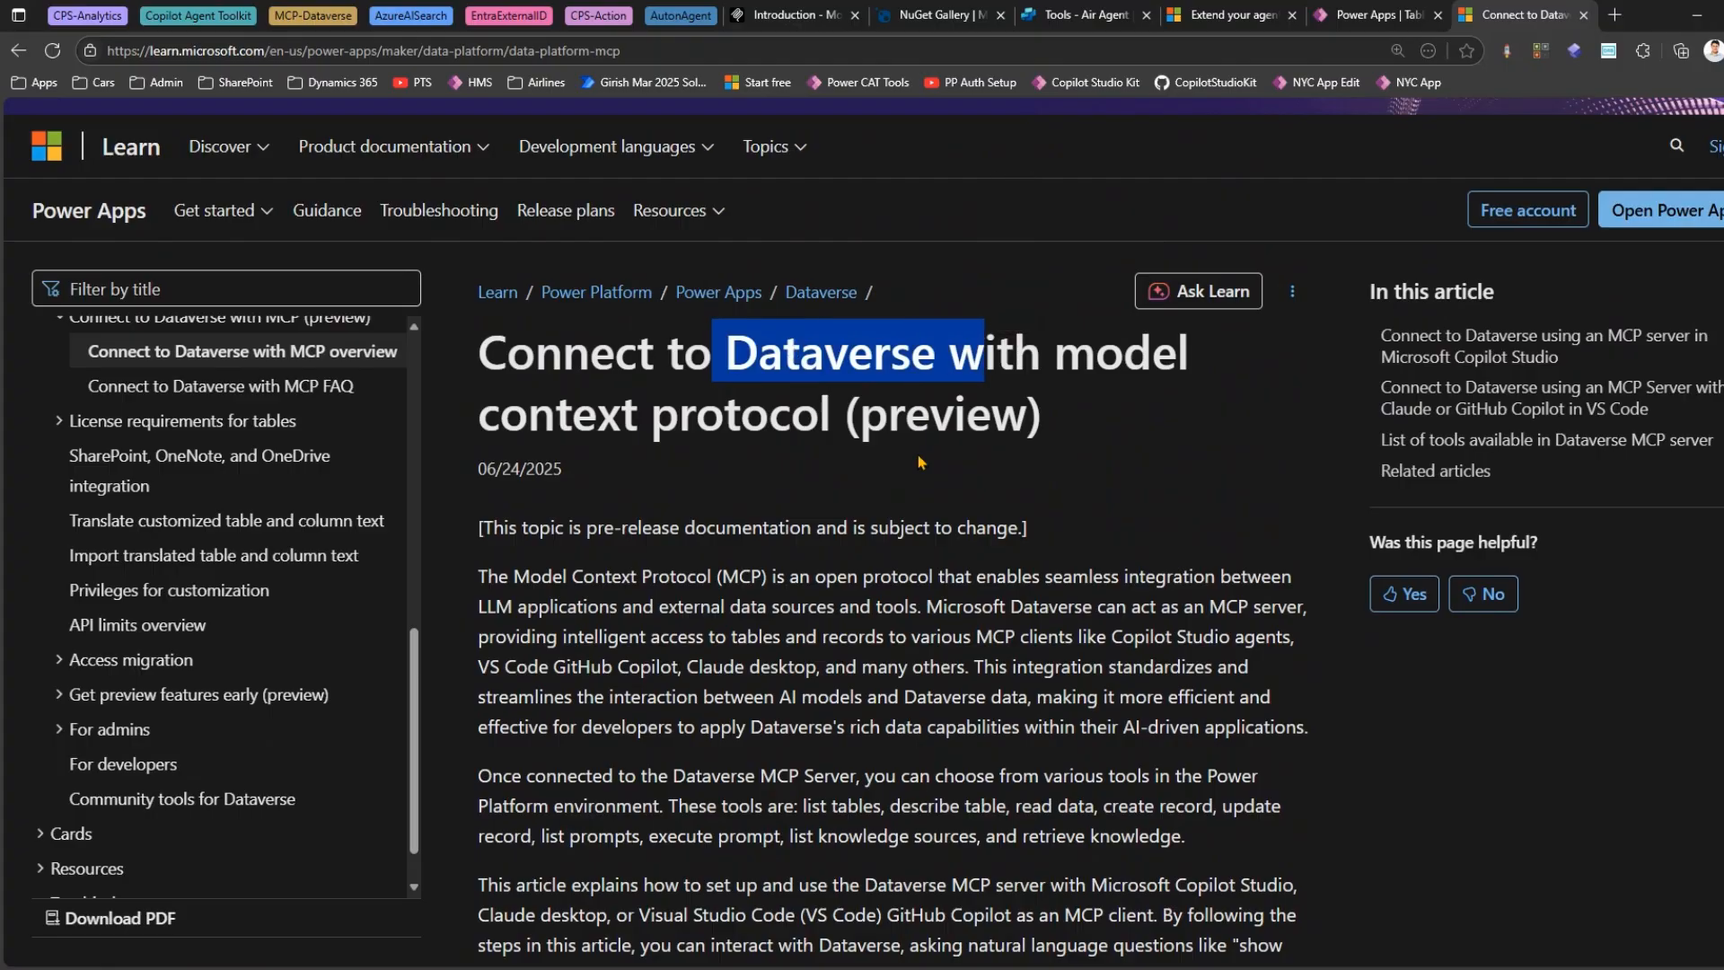
Copy the sample mcpServers JSON from the article's section on configuring the Dataverse MCP server in Claude desktop.
{"action": "scroll", "coordinate": [907, 507], "scroll_direction": "down", "scroll_amount": 15}
{"action": "scroll", "coordinate": [903, 506], "scroll_direction": "down", "scroll_amount": 20}
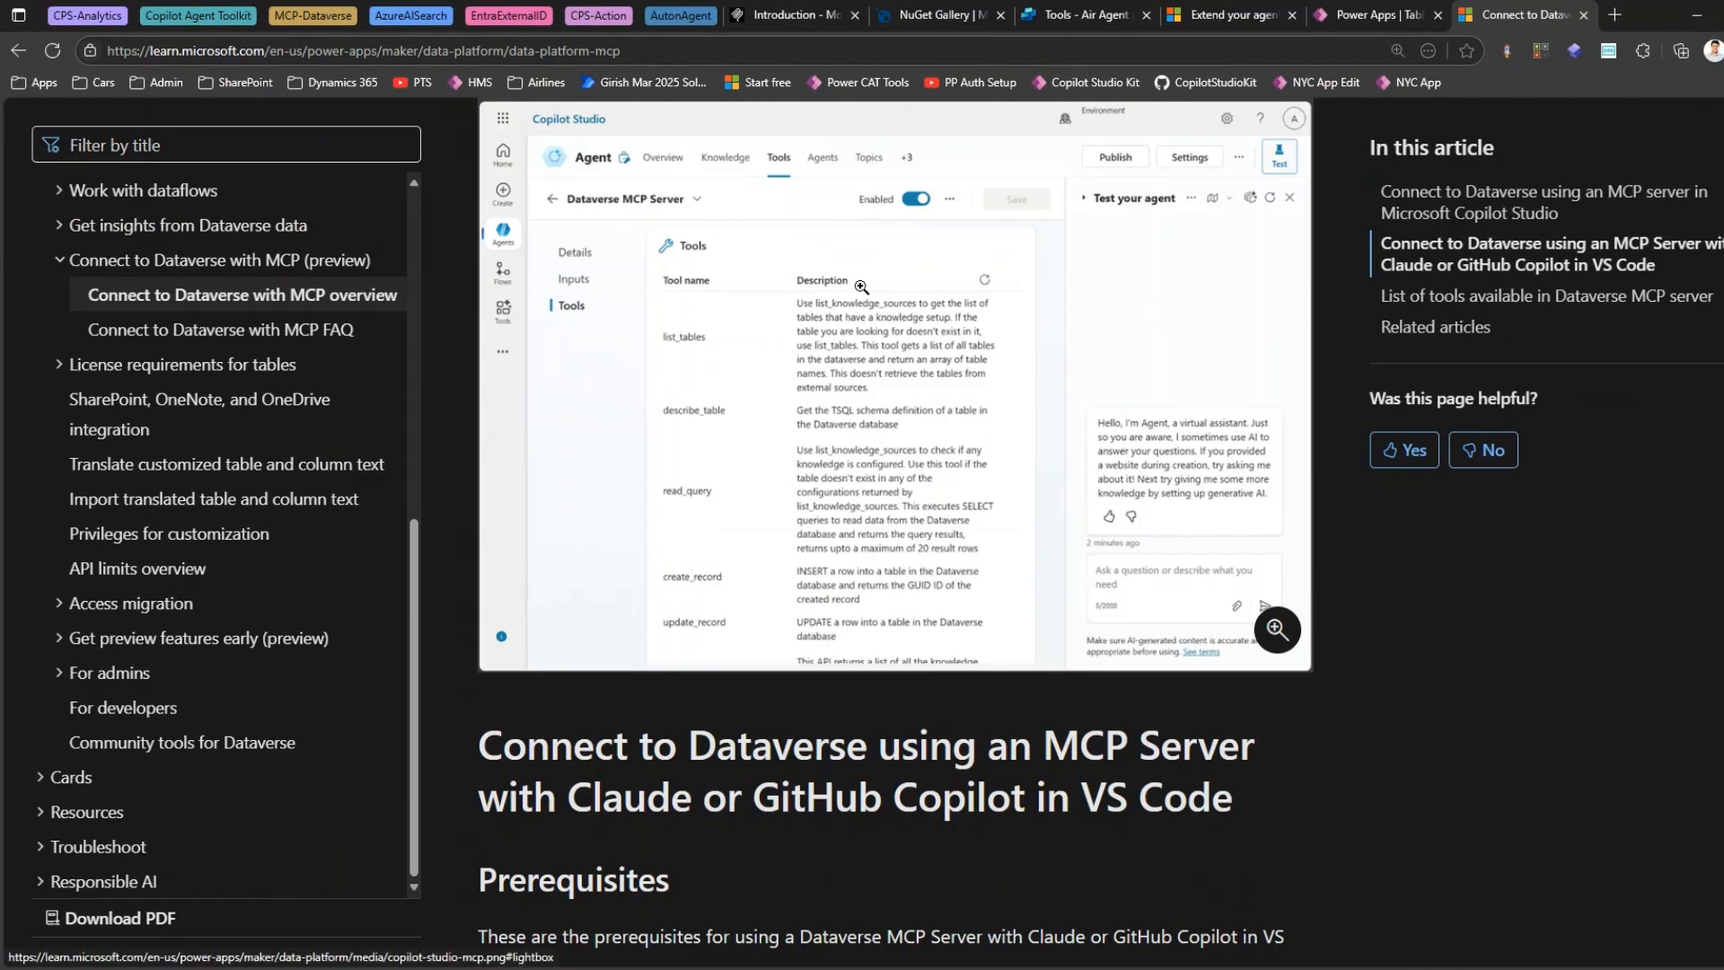
{"action": "scroll", "coordinate": [846, 432], "scroll_direction": "down", "scroll_amount": 6}
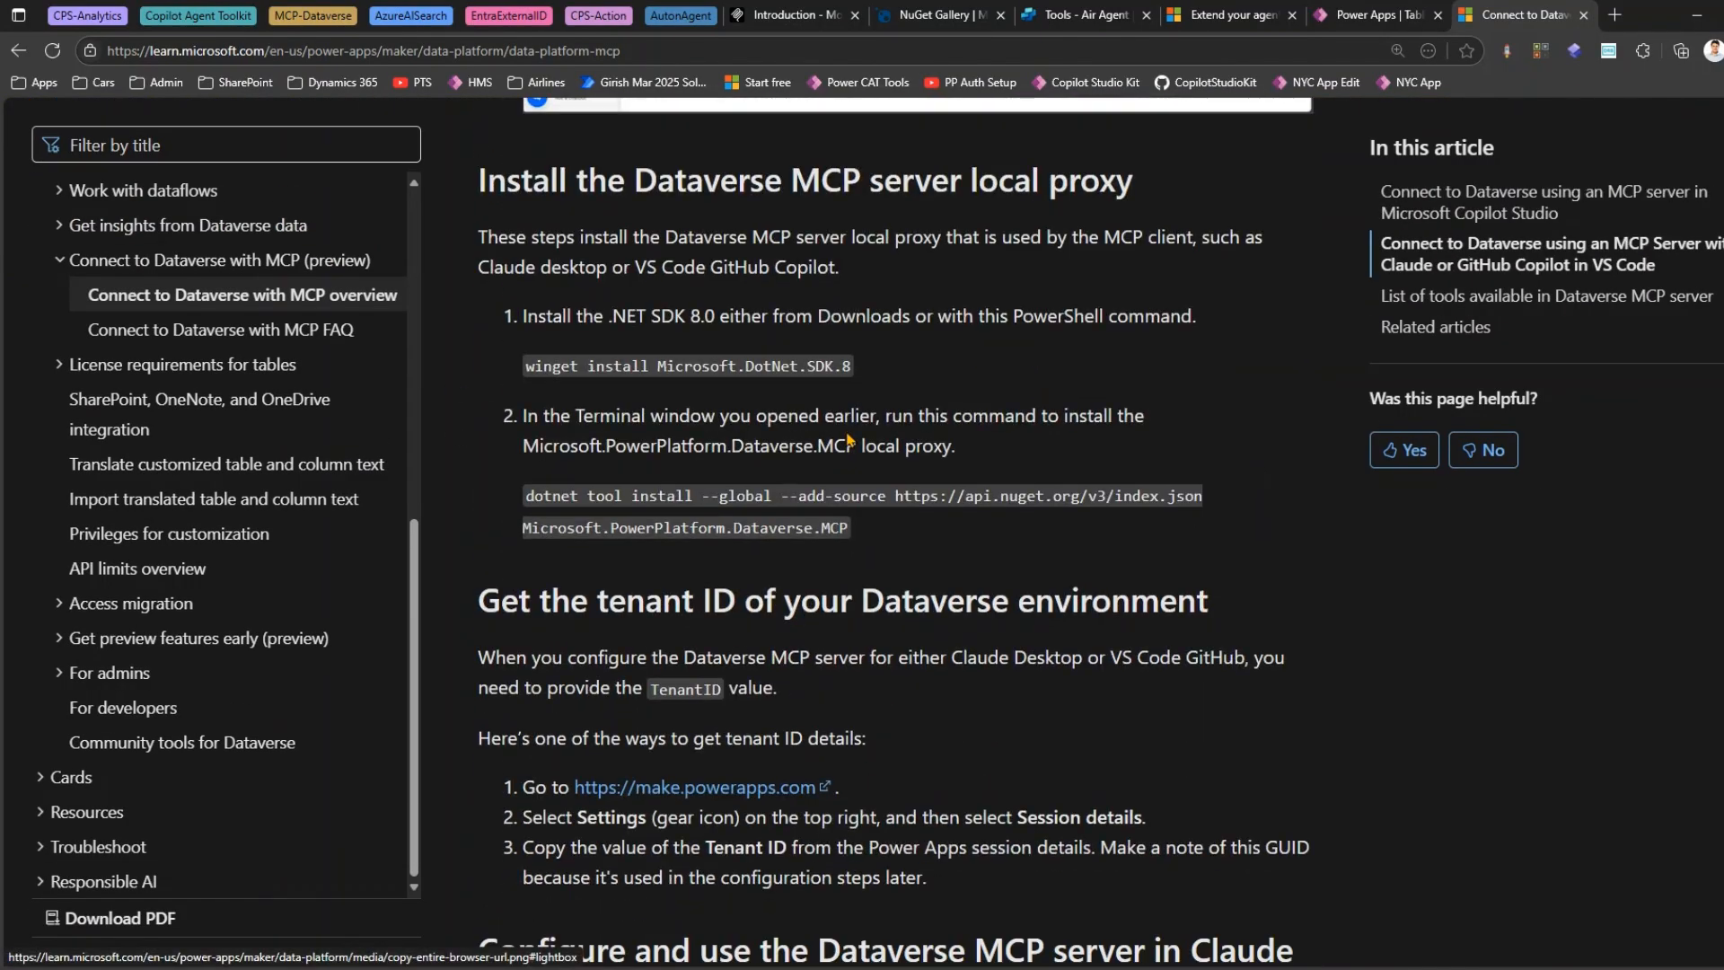
{"action": "scroll", "coordinate": [850, 449], "scroll_direction": "down", "scroll_amount": 5}
{"action": "scroll", "coordinate": [849, 449], "scroll_direction": "down", "scroll_amount": 10}
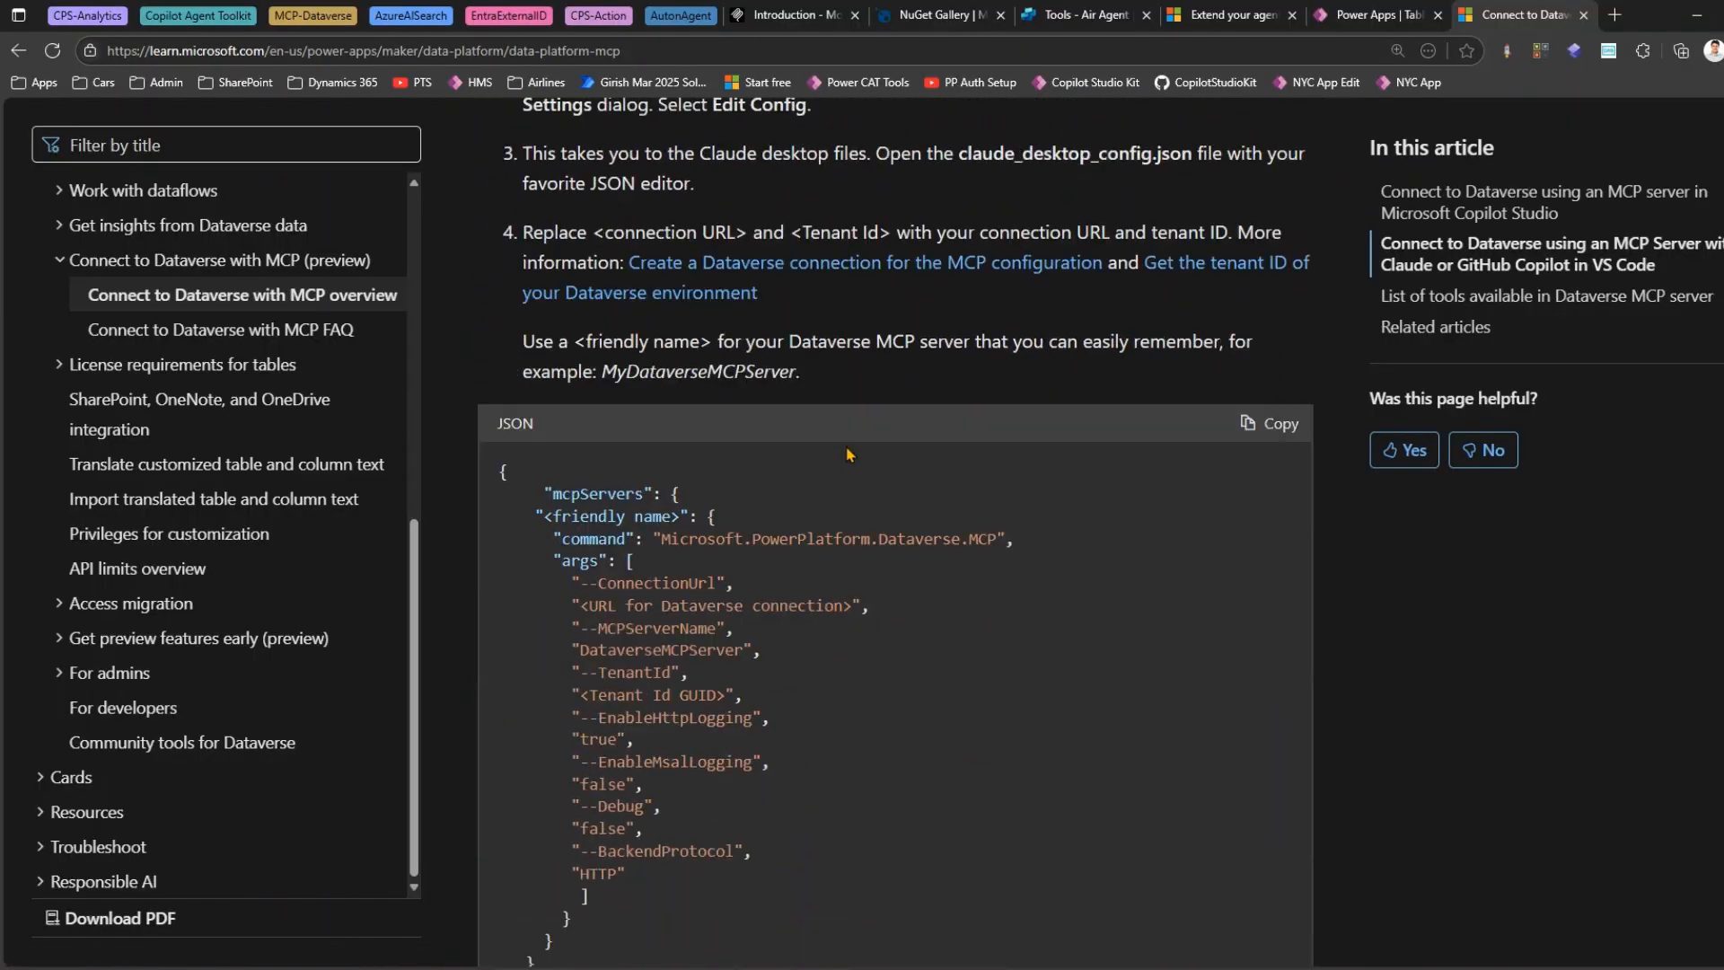
{"action": "scroll", "coordinate": [716, 410], "scroll_direction": "up", "scroll_amount": 4}
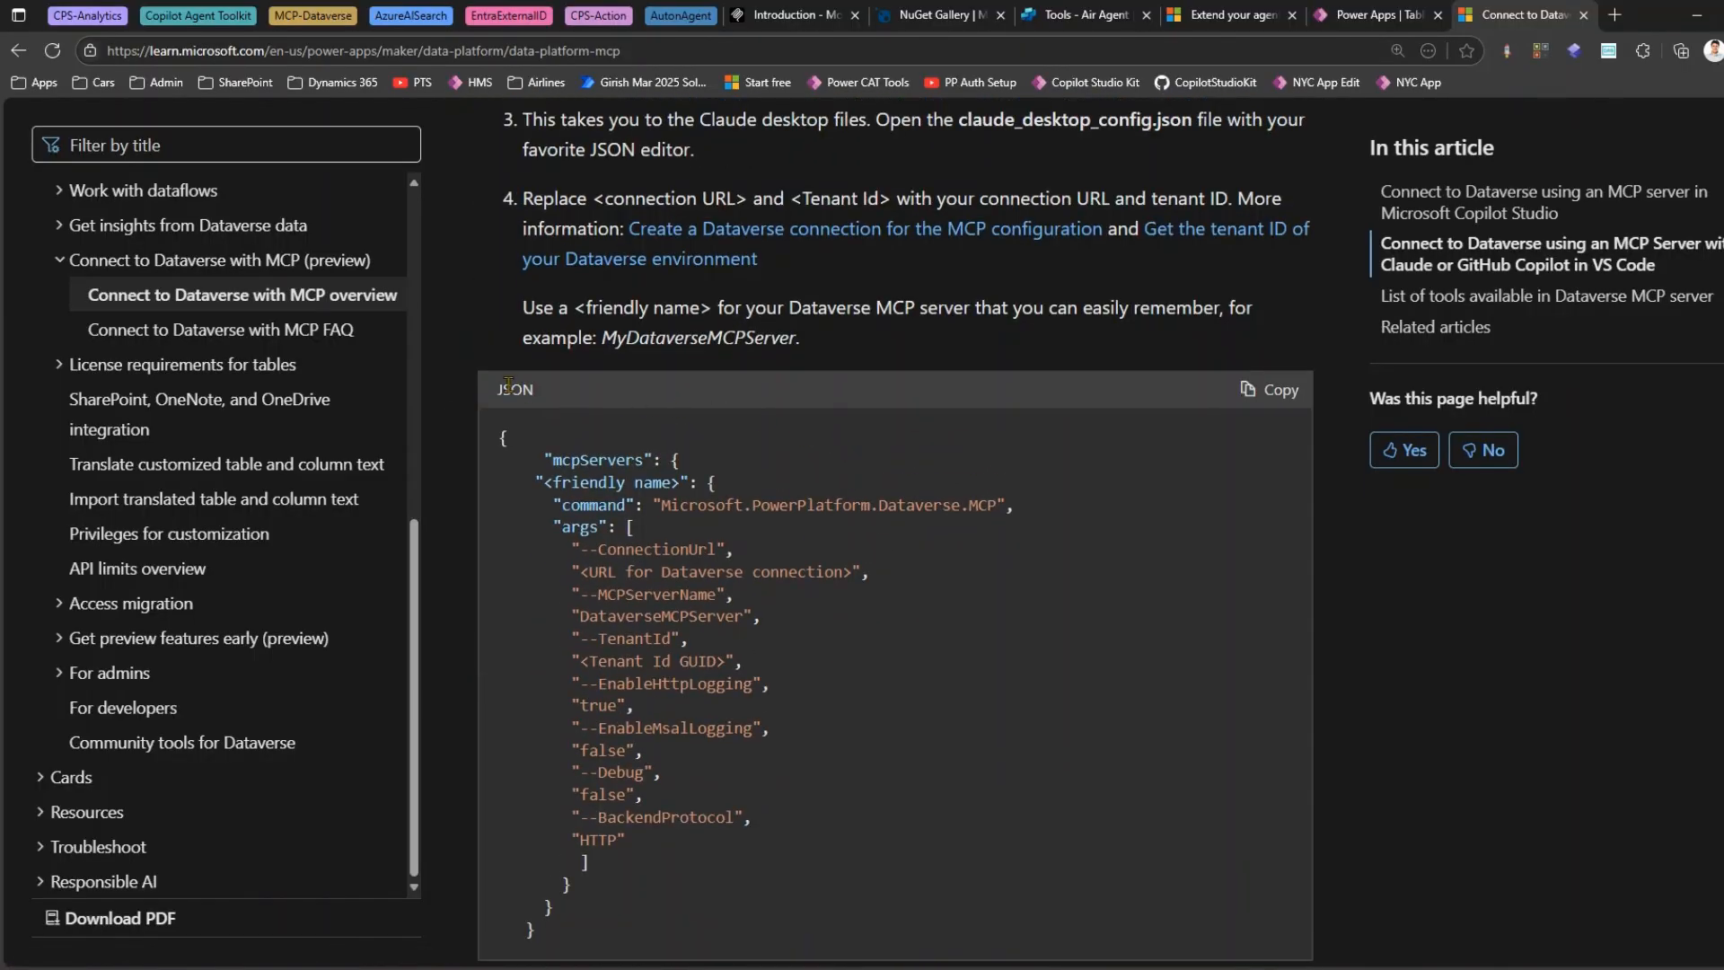
{"action": "left_click", "coordinate": [1260, 395]}
Replace the entire contents of claude_desktop_config.json in VS Code with the copied JSON and fit the code in the maximized editor.
{"action": "left_click_drag", "start_coordinate": [1722, 252], "coordinate": [1024, 244]}
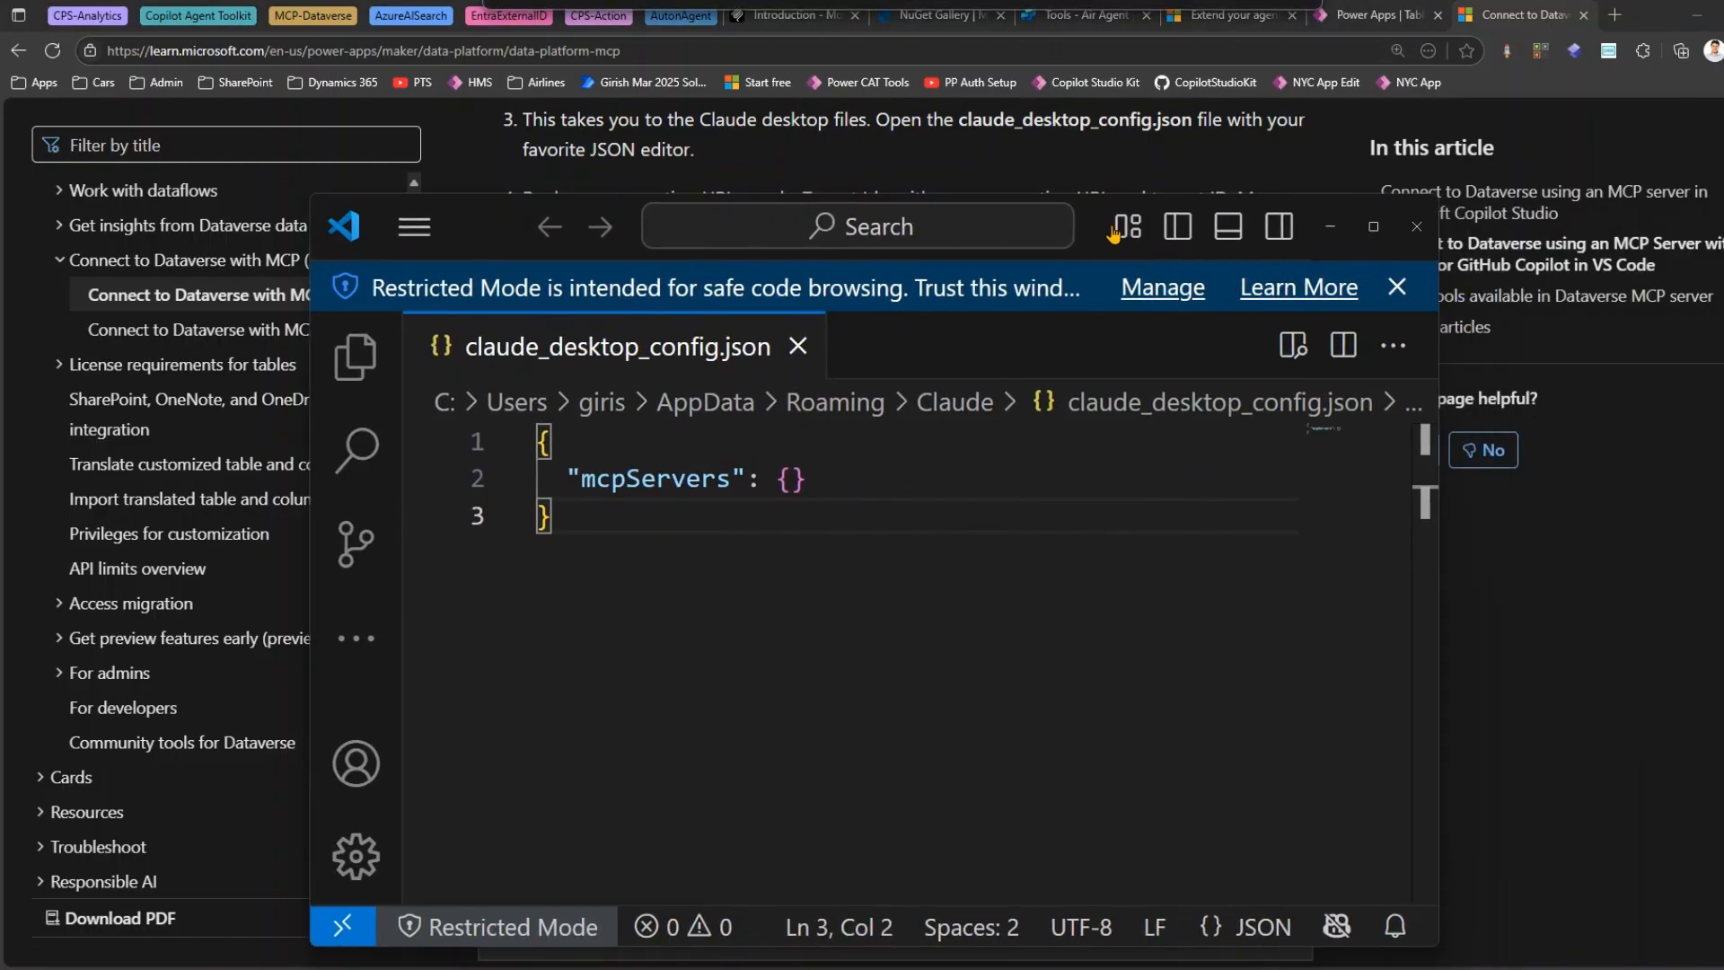
{"action": "left_click", "coordinate": [1372, 237]}
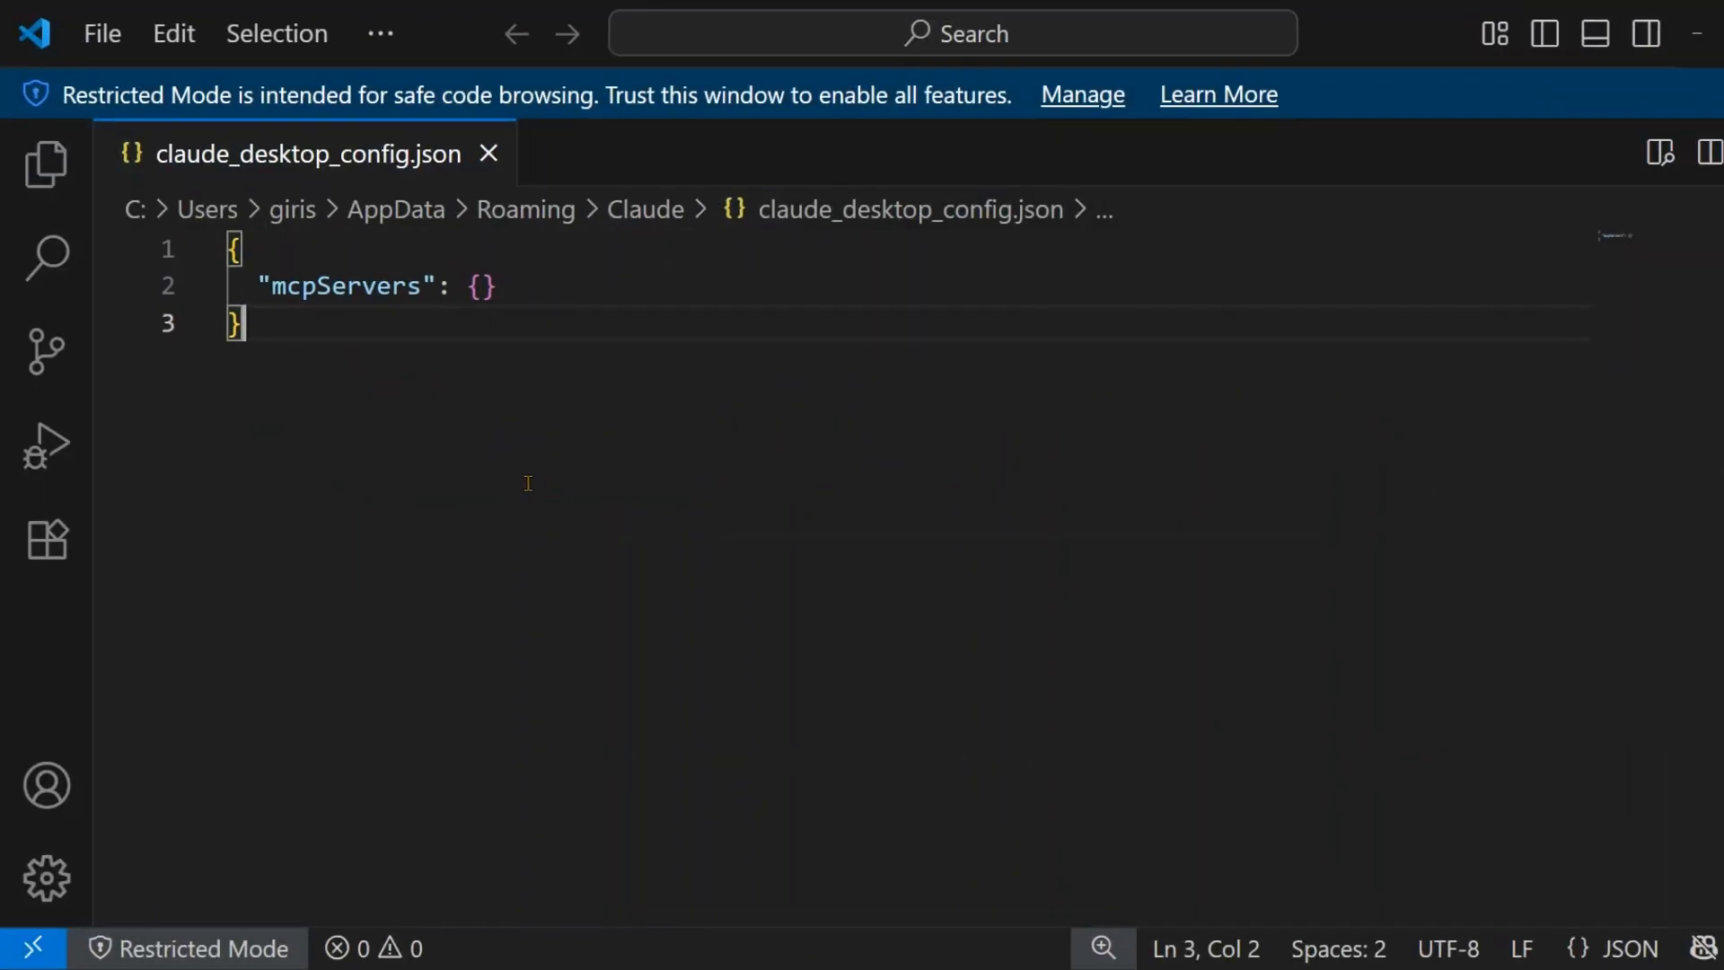
{"action": "key", "text": "ctrl+a"}
{"action": "key", "text": "ctrl+v"}
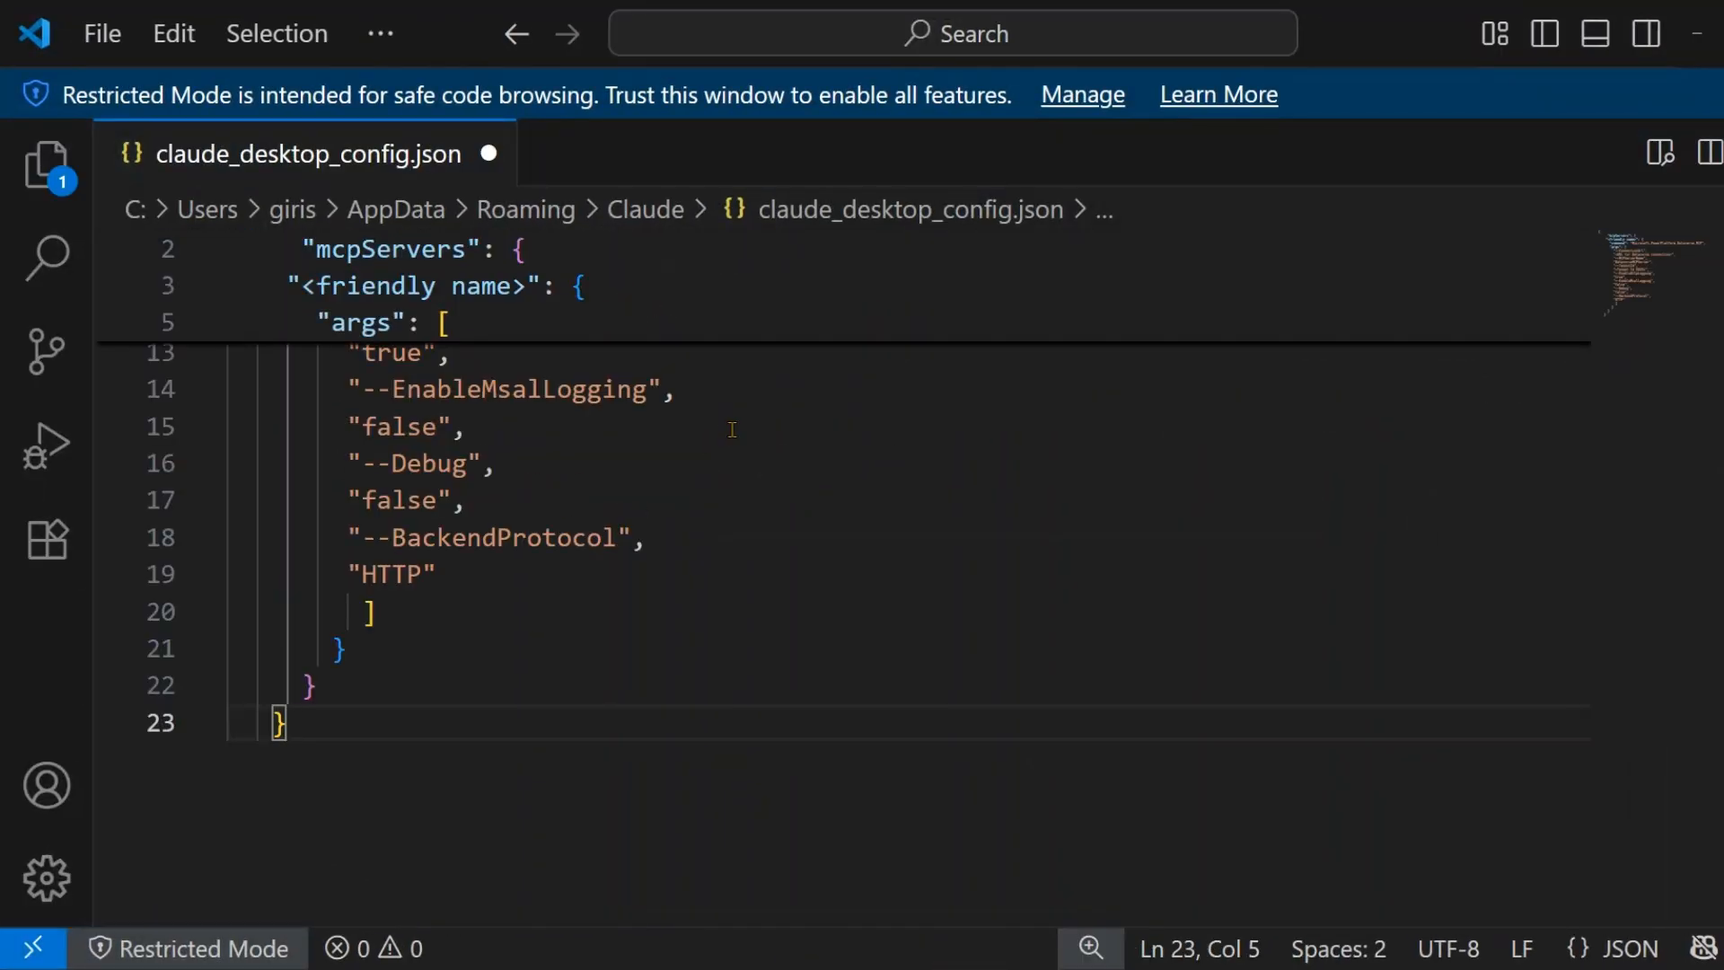
{"action": "scroll", "coordinate": [986, 605], "scroll_direction": "up", "scroll_amount": 4}
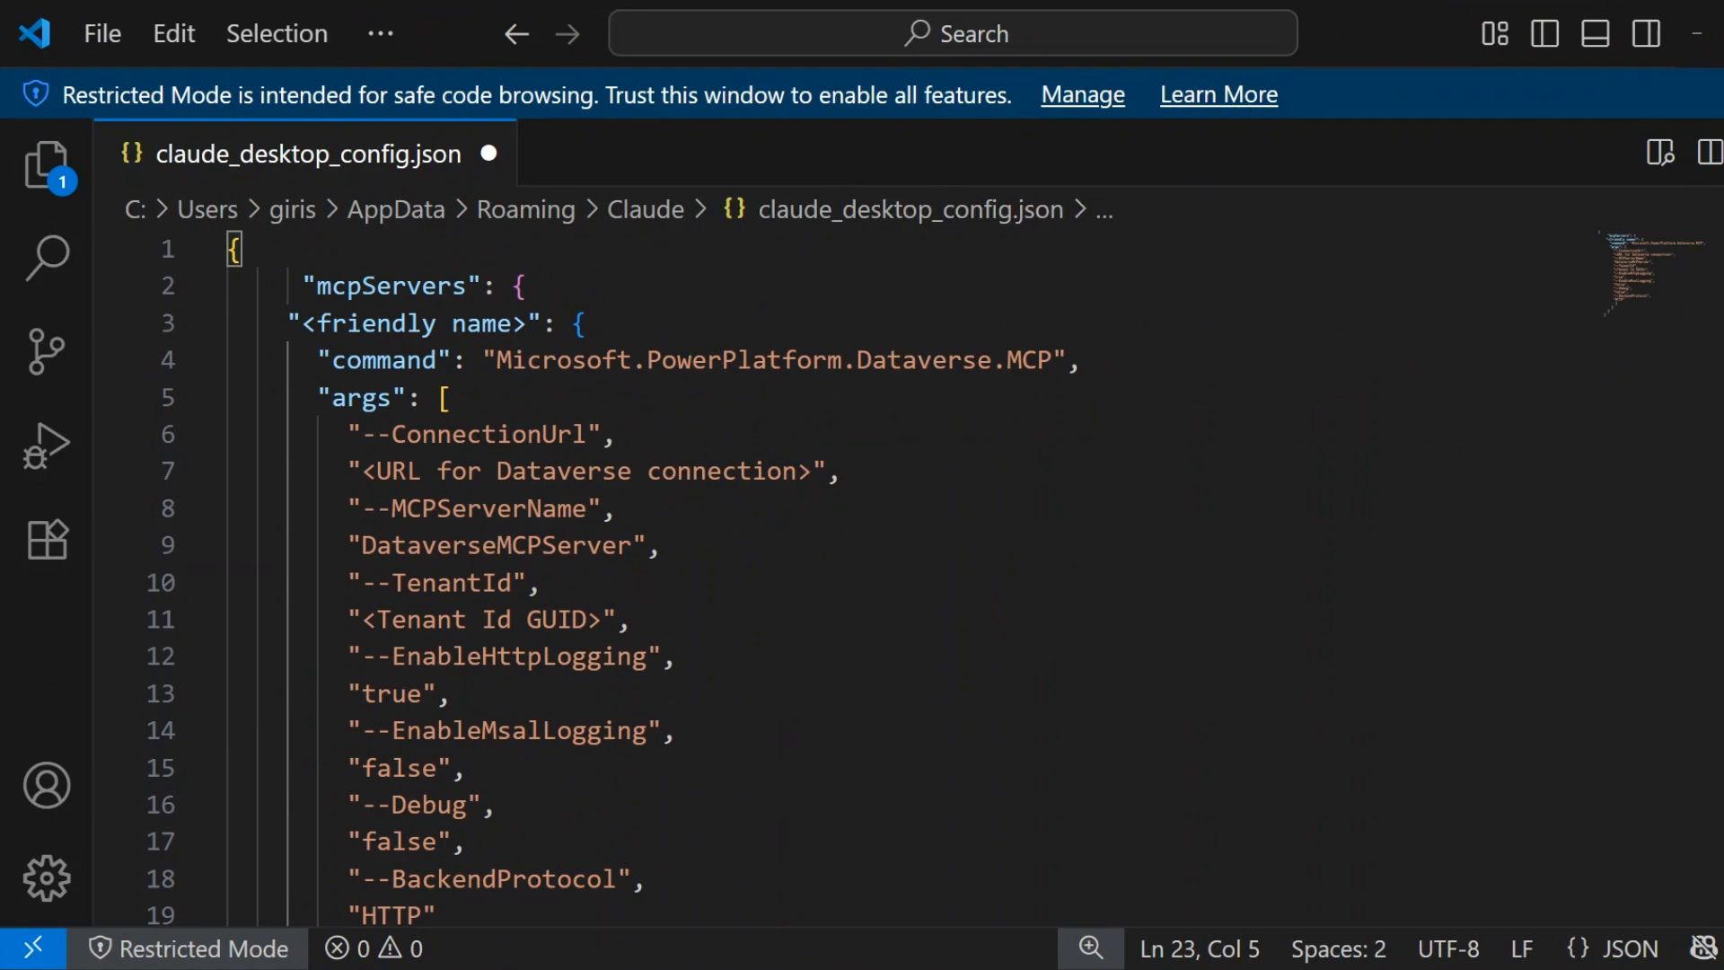
{"action": "left_click", "coordinate": [1721, 94]}
{"action": "key", "text": "ctrl+minus"}
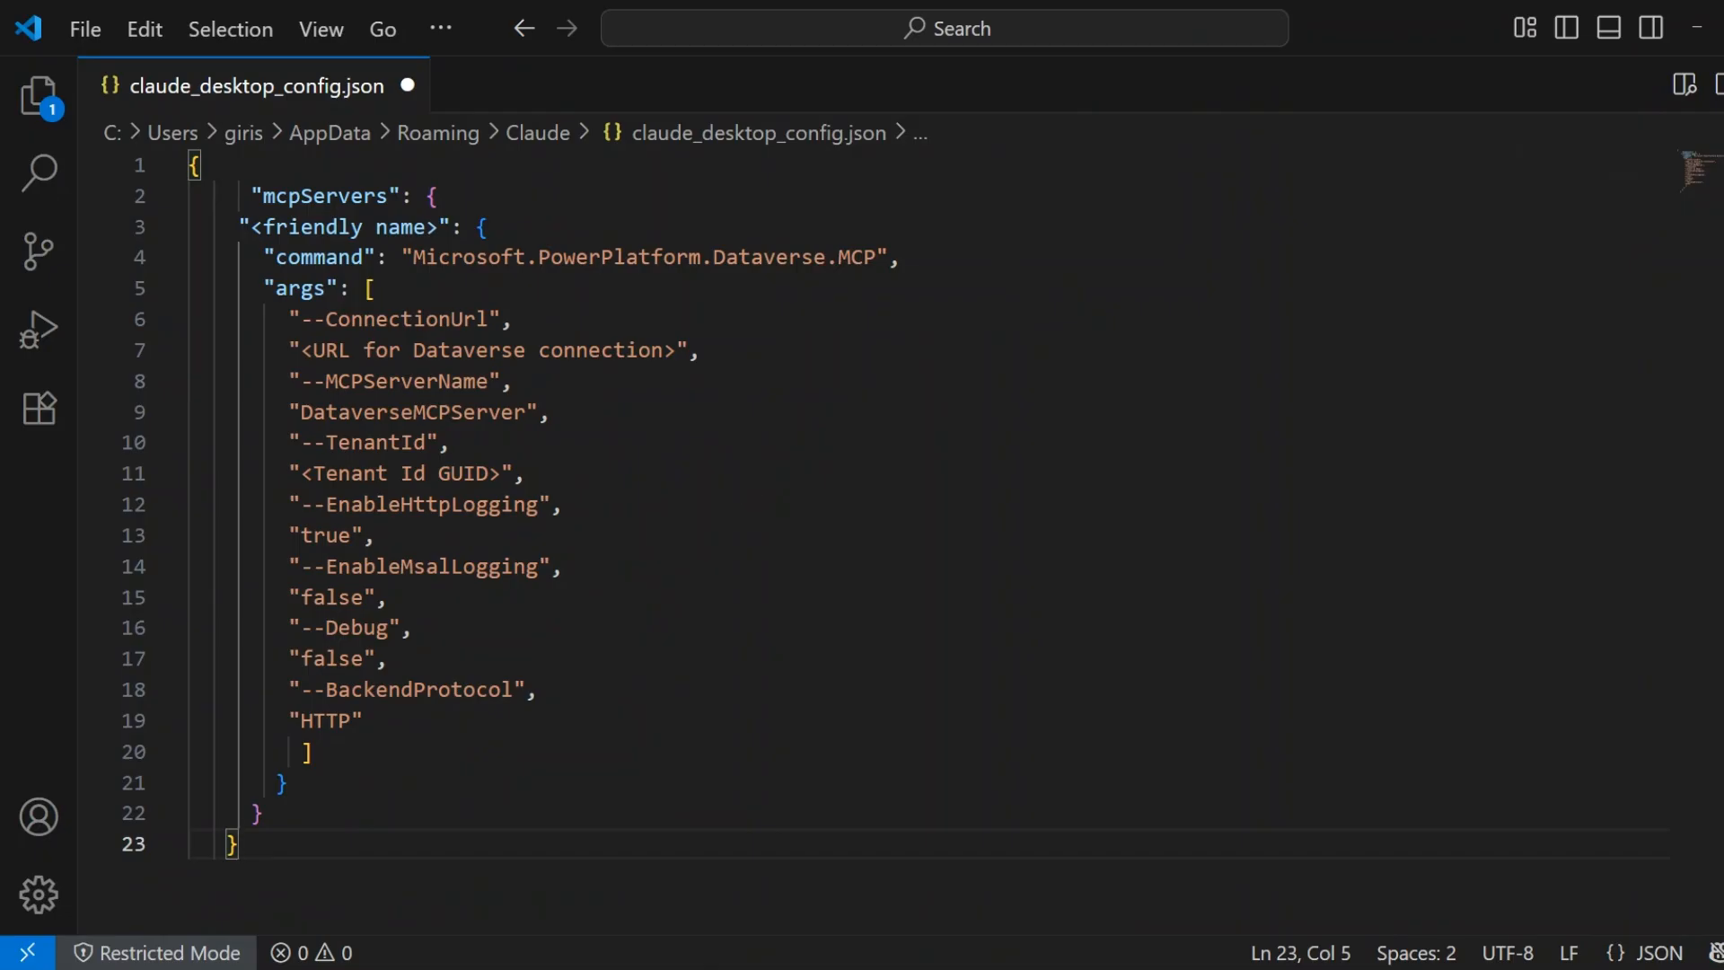
{"action": "mouse_move", "coordinate": [235, 176]}
{"action": "left_mouse_down"}
{"action": "mouse_move", "coordinate": [344, 208]}
{"action": "mouse_move", "coordinate": [415, 206]}
{"action": "mouse_move", "coordinate": [470, 277]}
{"action": "mouse_move", "coordinate": [470, 724]}
{"action": "mouse_move", "coordinate": [384, 788]}
{"action": "mouse_move", "coordinate": [519, 734]}
{"action": "left_mouse_up"}
{"action": "key", "text": "Escape"}
{"action": "mouse_move", "coordinate": [234, 209]}
{"action": "left_mouse_down"}
{"action": "mouse_move", "coordinate": [488, 605]}
{"action": "mouse_move", "coordinate": [643, 770]}
{"action": "mouse_move", "coordinate": [925, 799]}
{"action": "left_mouse_up"}
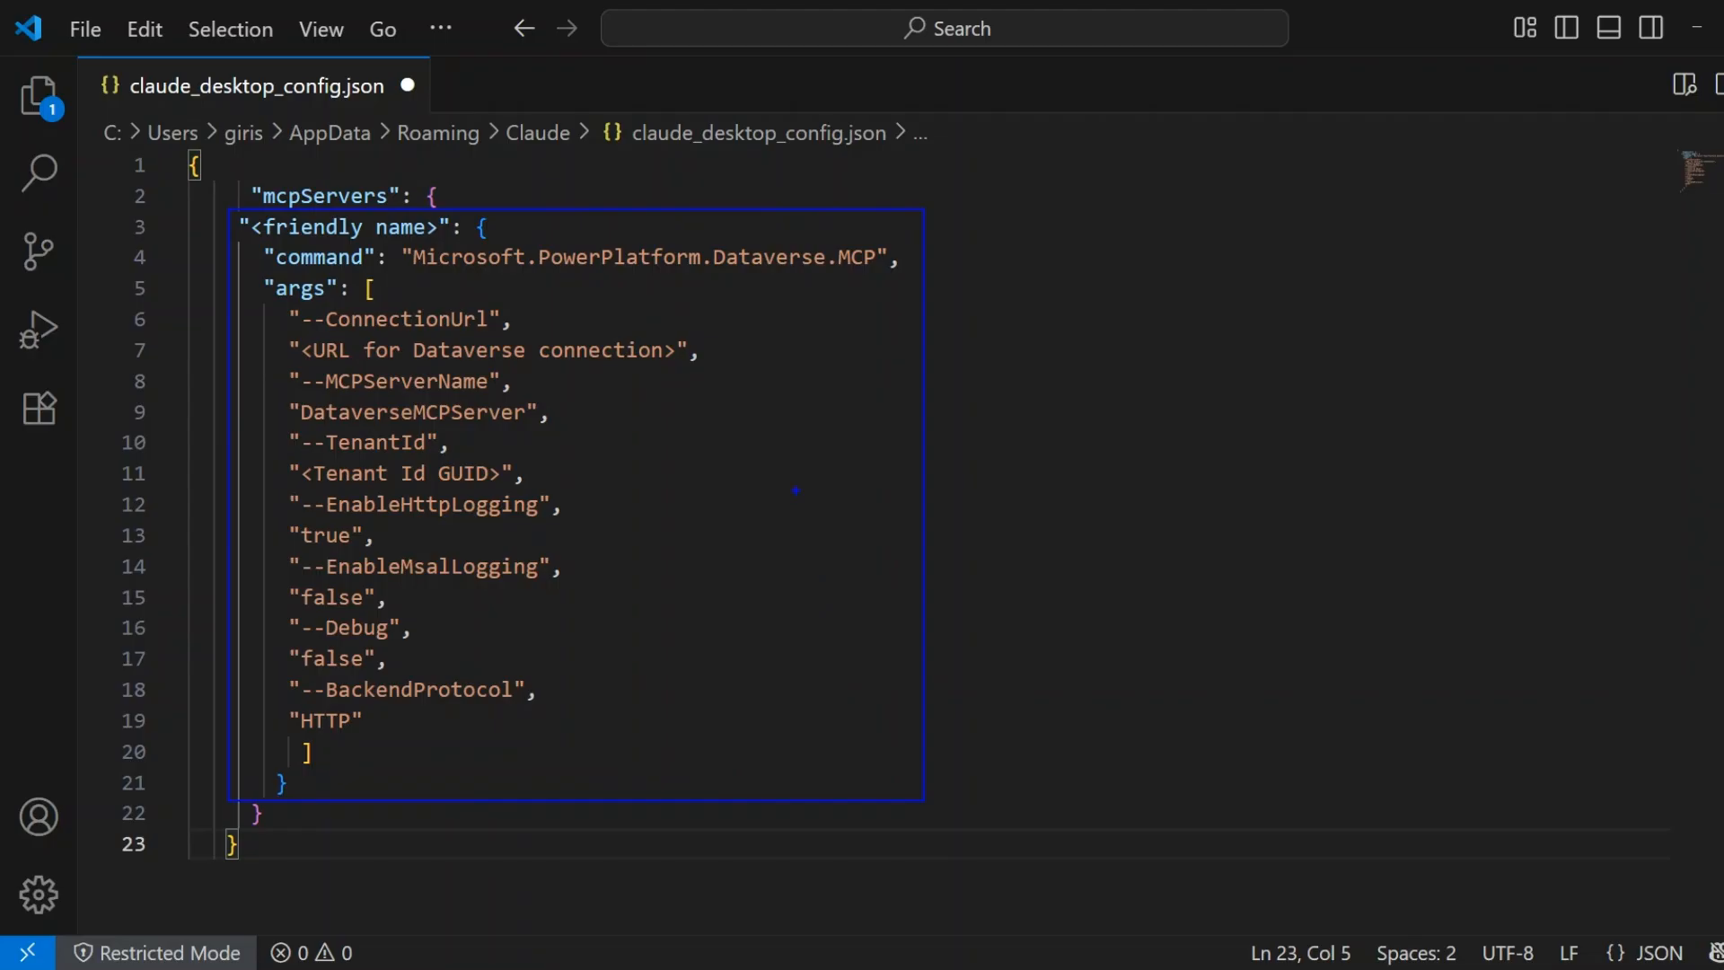
{"action": "left_click", "coordinate": [325, 257]}
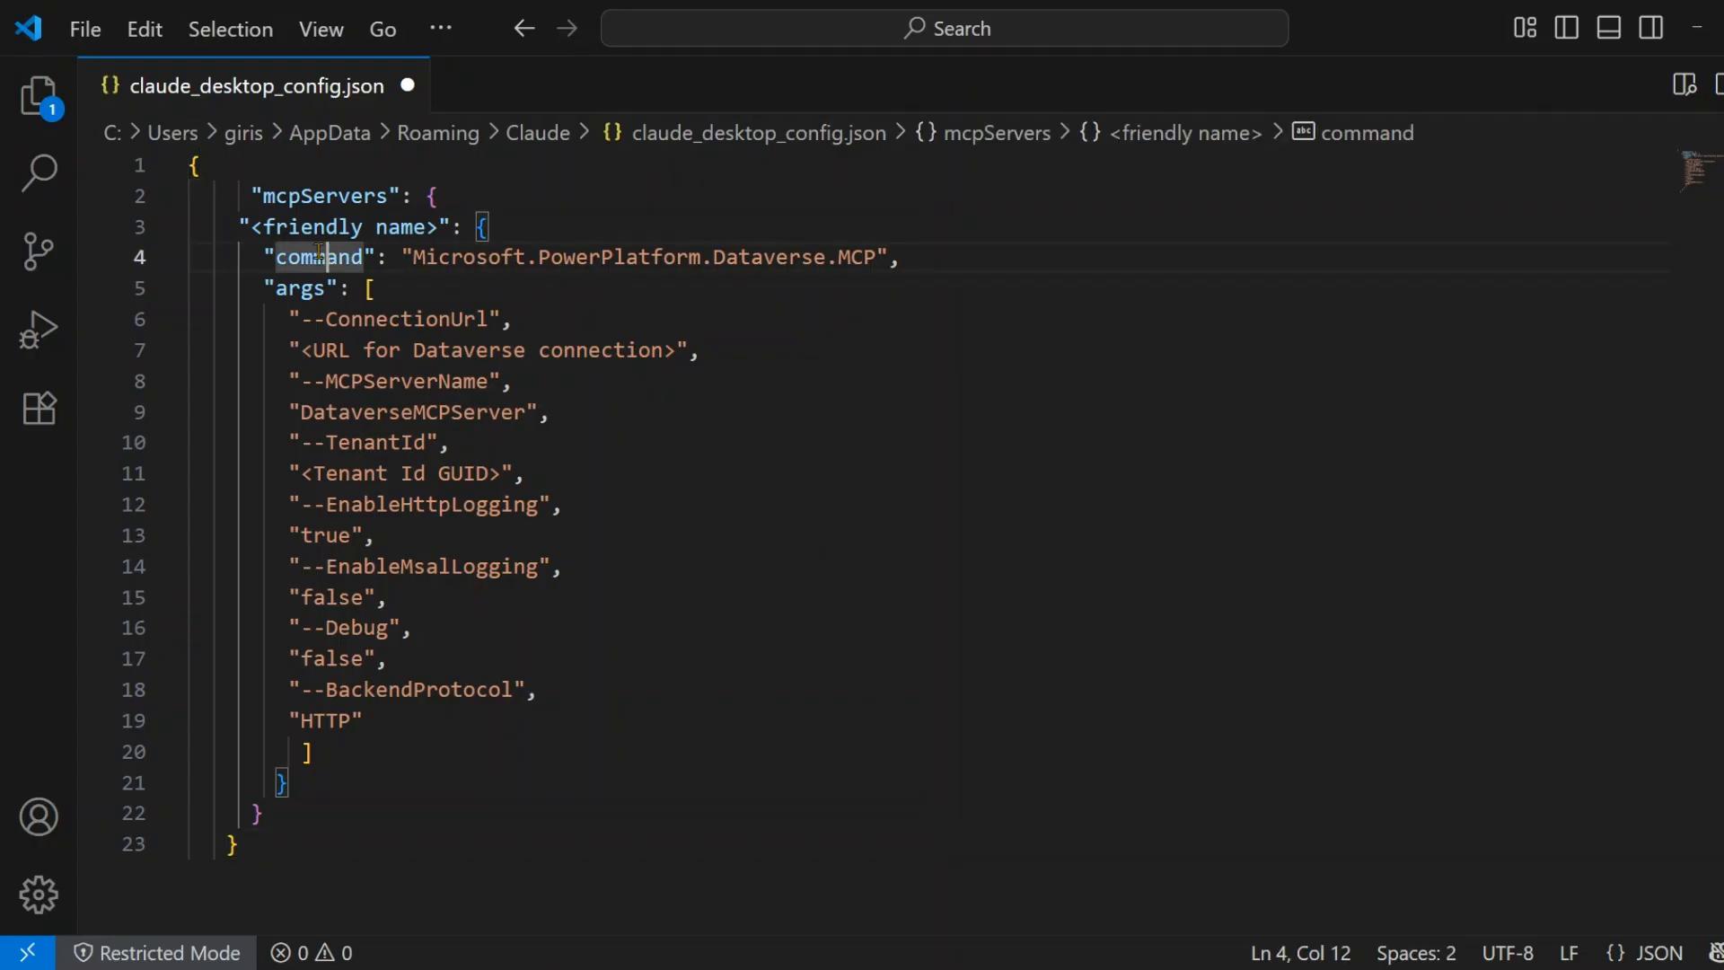
Replace the "<friendly name>" placeholder with a server name made of the owner's first name followed by "MCPDataverse".
{"action": "left_click", "coordinate": [271, 229]}
{"action": "left_click_drag", "start_coordinate": [252, 228], "coordinate": [434, 229]}
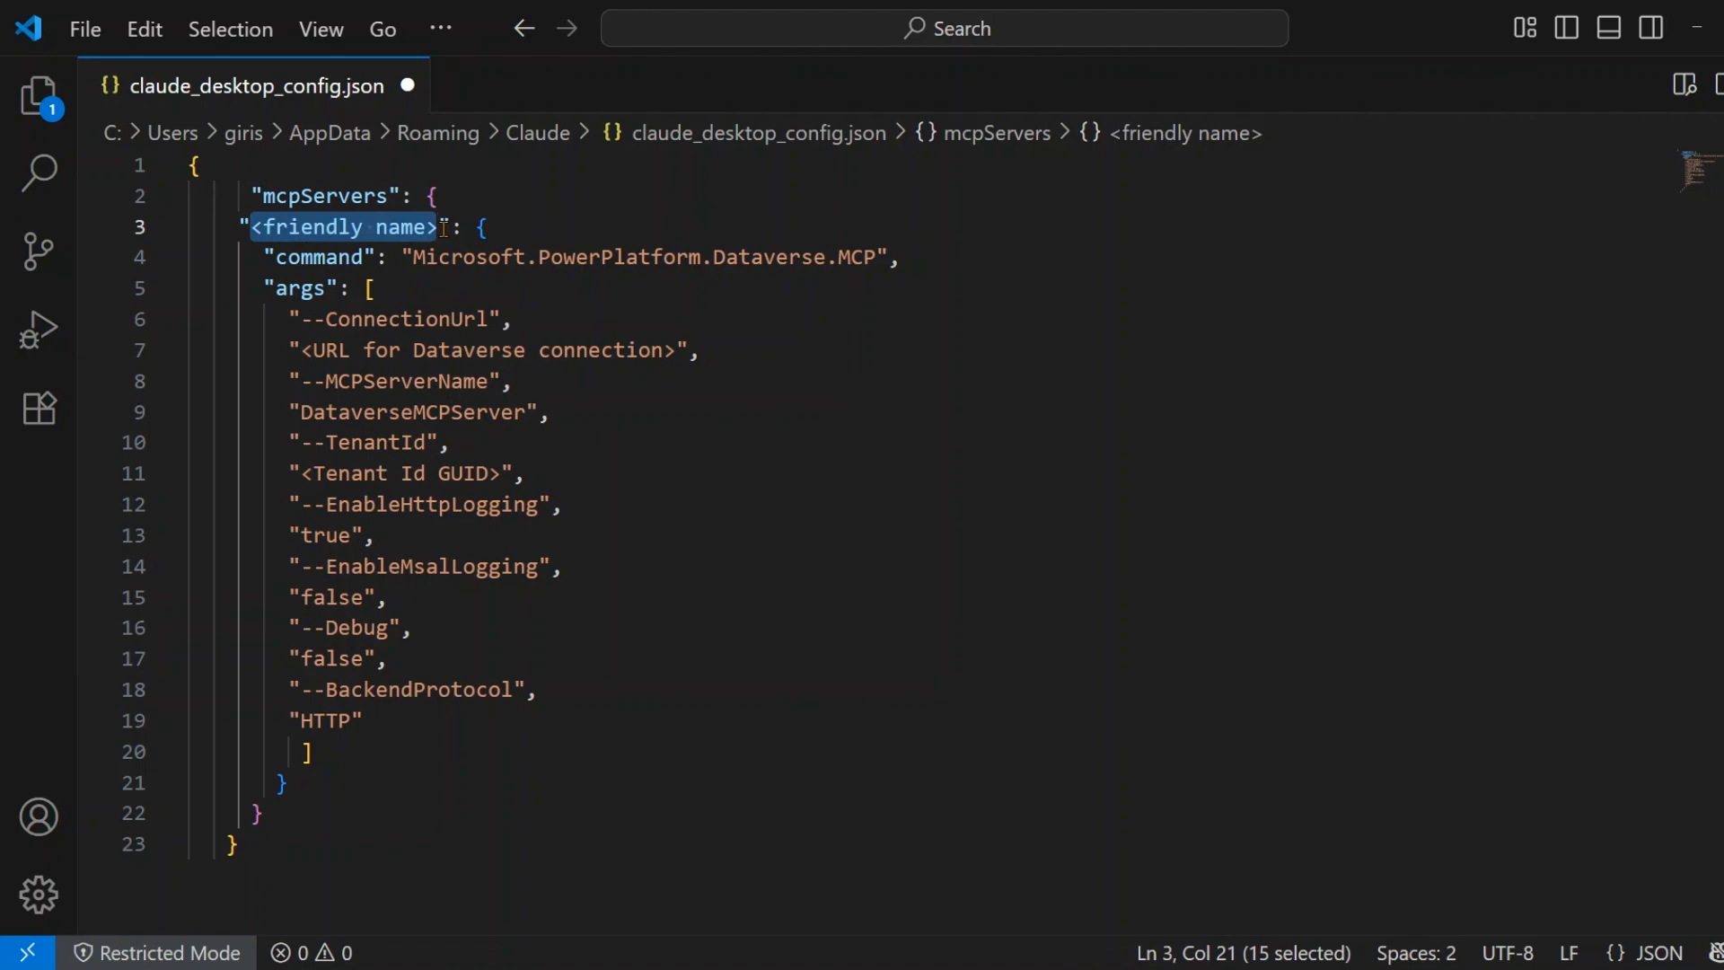
{"action": "type", "text": "Giris"}
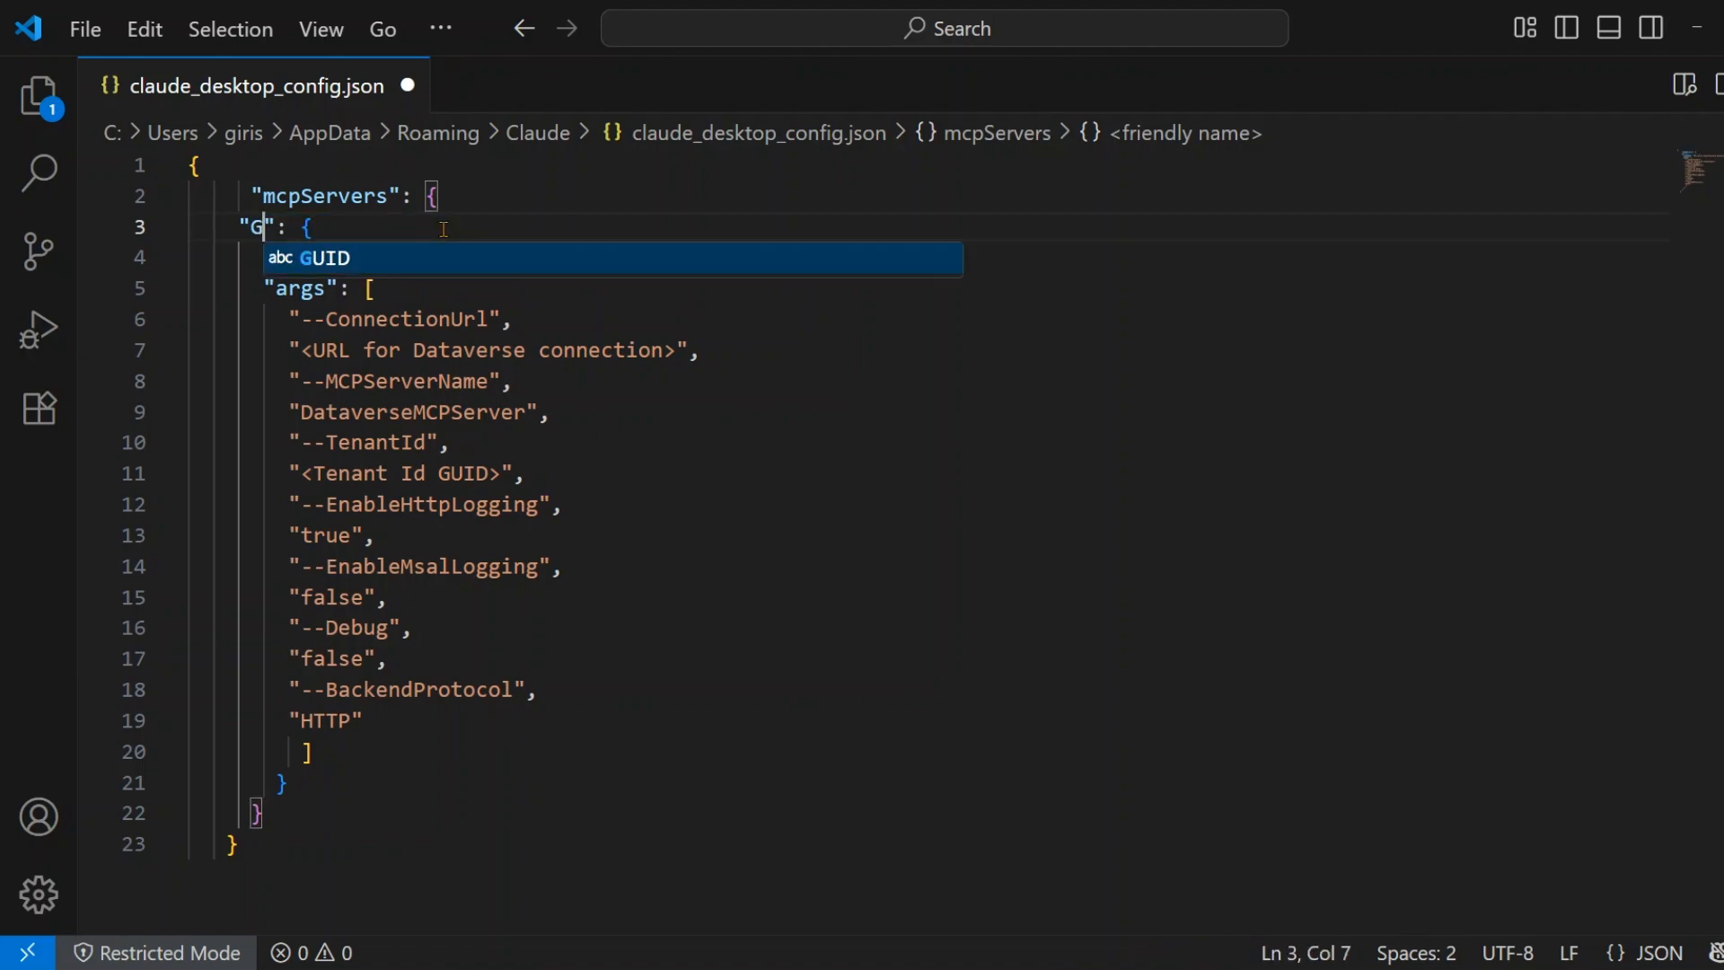
{"action": "type", "text": "hMCP"}
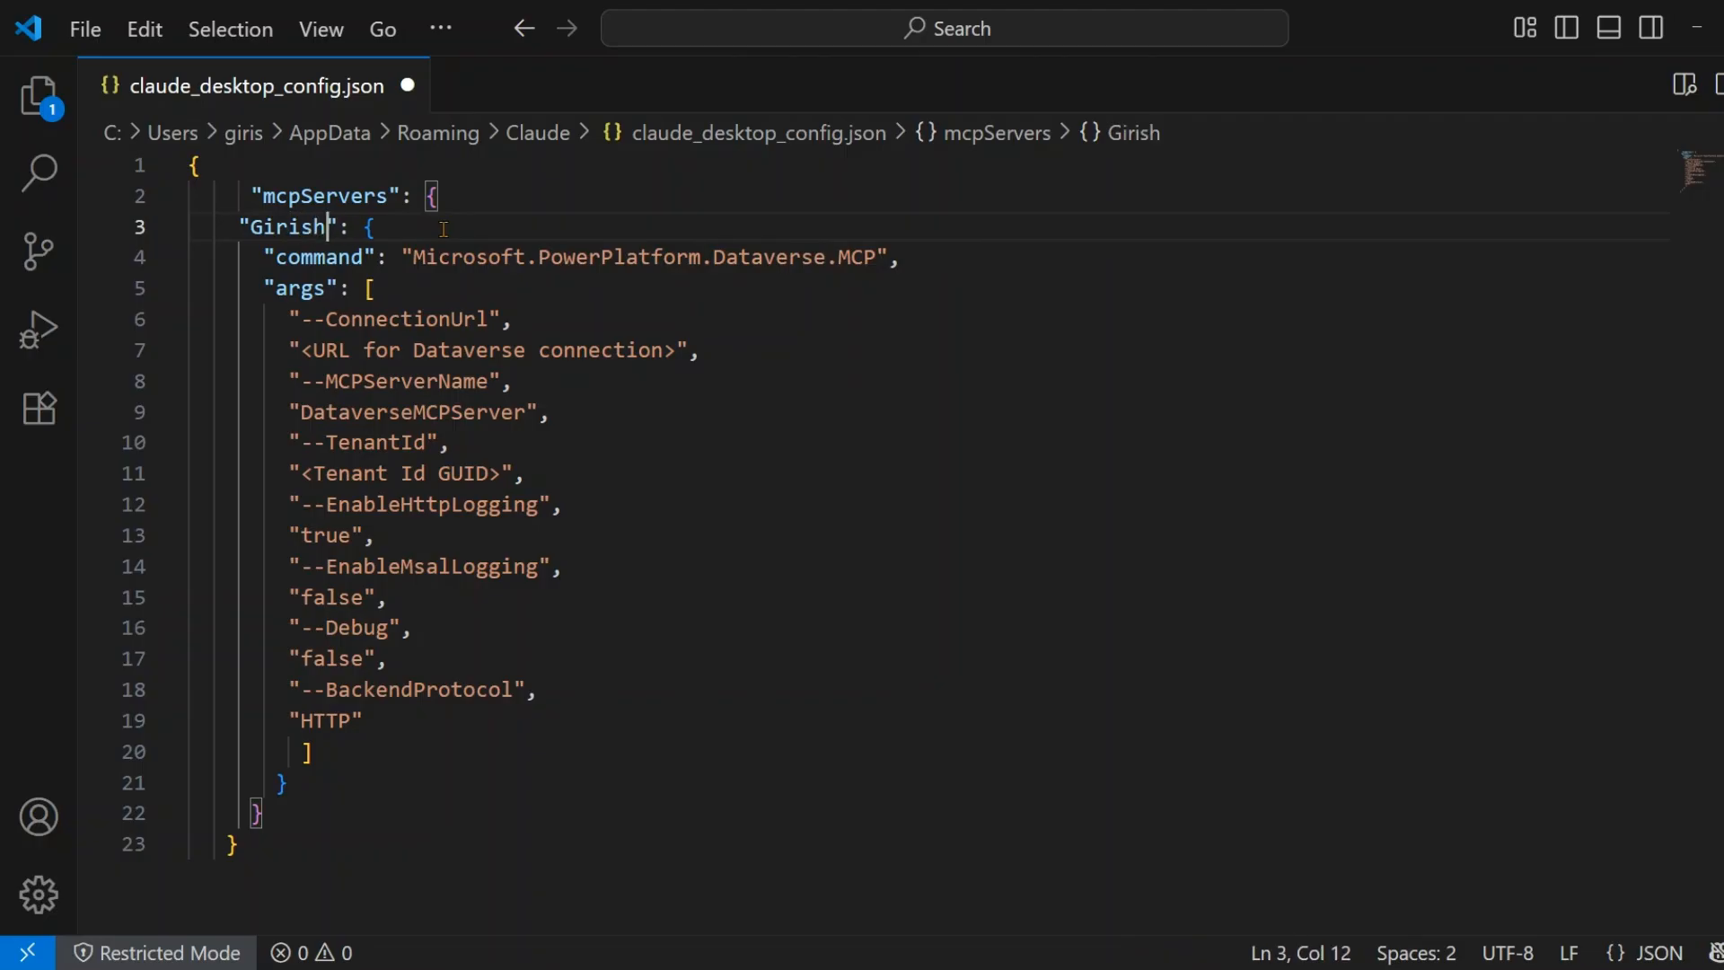
{"action": "type", "text": "Dataverse"}
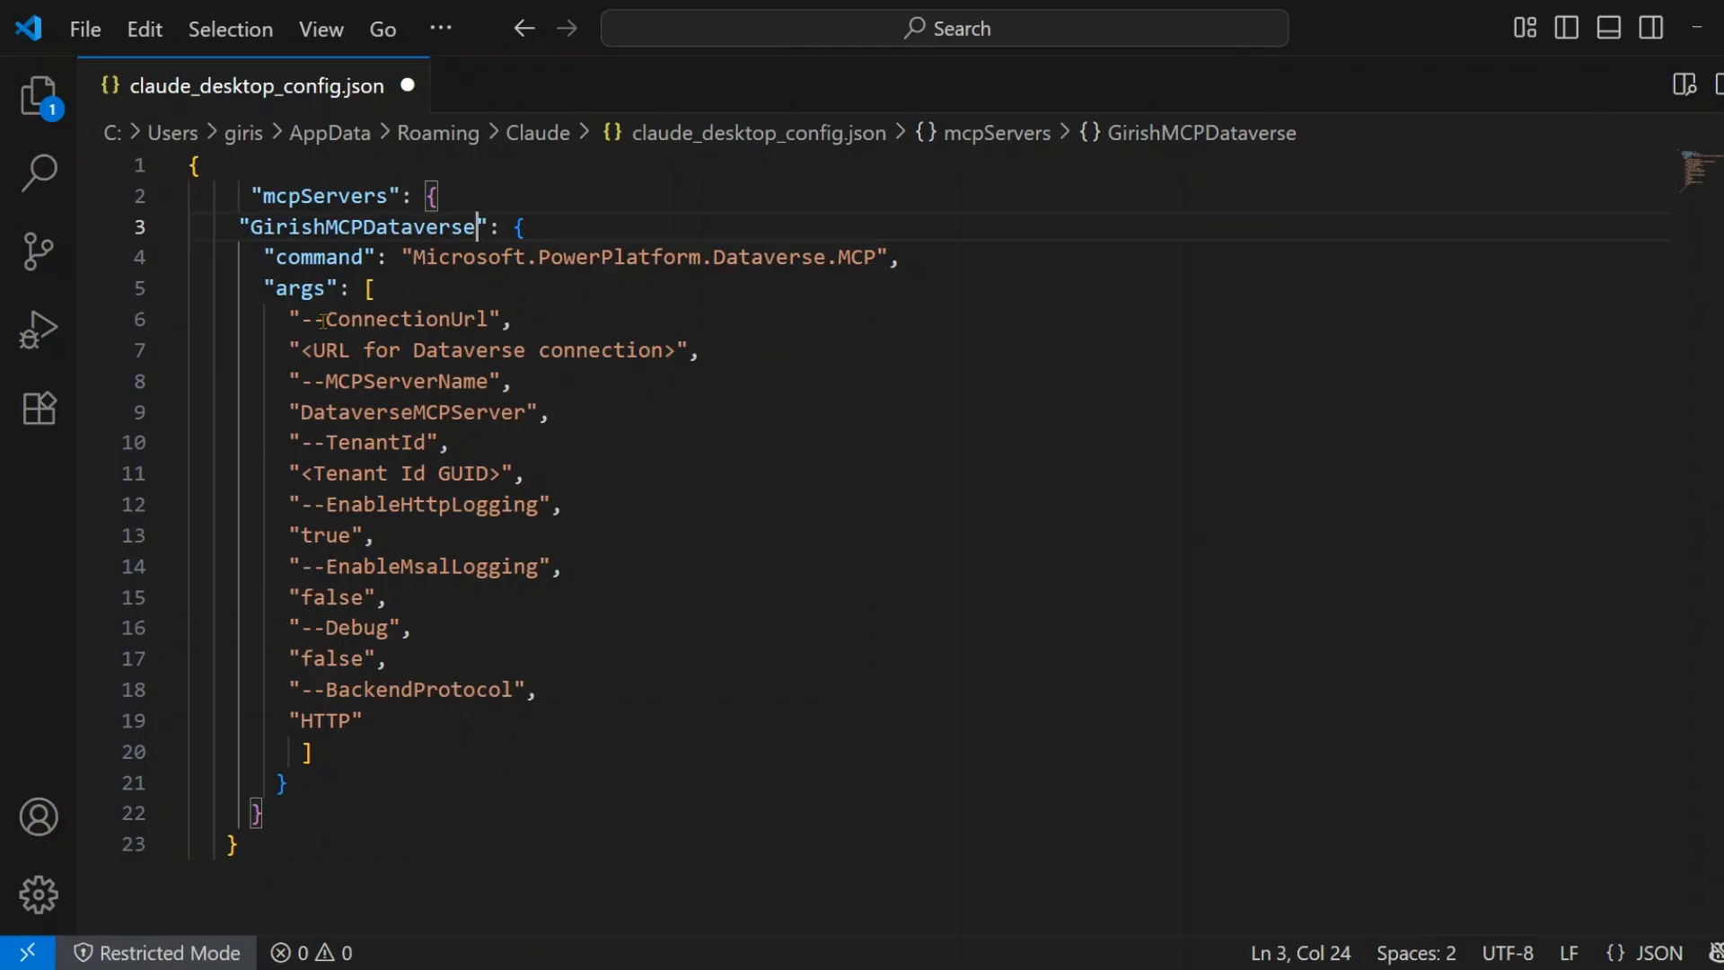
Switch to Power Apps and copy the tenant ID from the environment's session details.
{"action": "left_click_drag", "start_coordinate": [301, 350], "coordinate": [671, 352]}
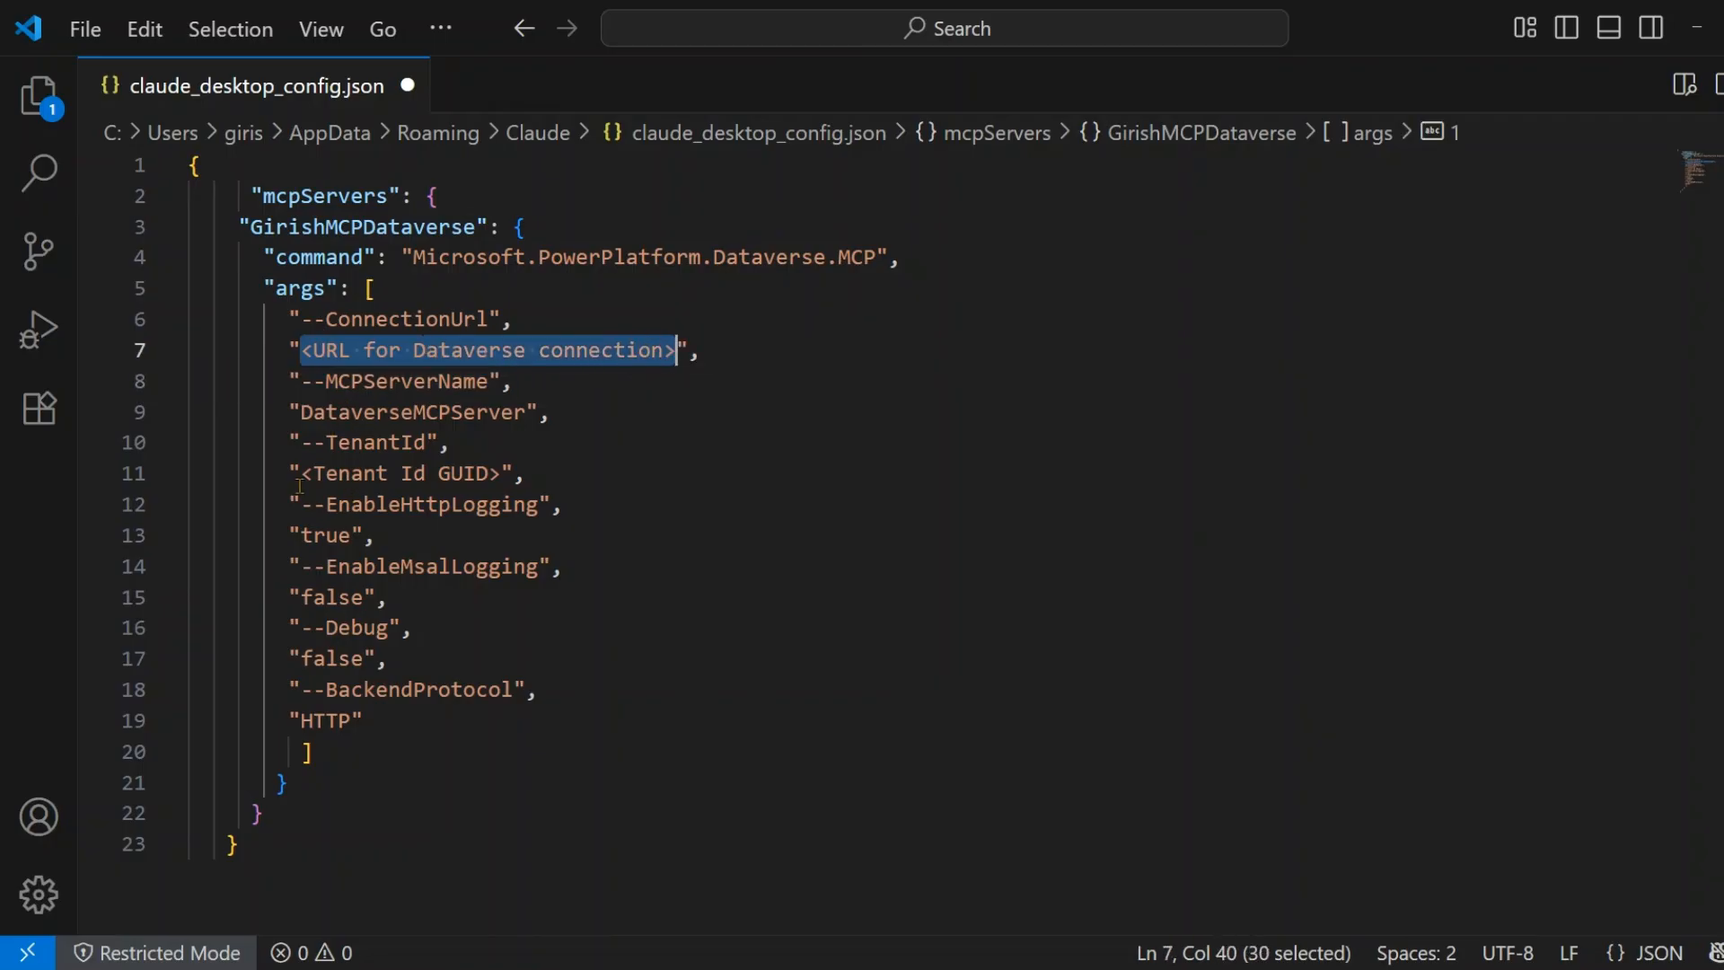
{"action": "left_click_drag", "start_coordinate": [302, 473], "coordinate": [501, 473]}
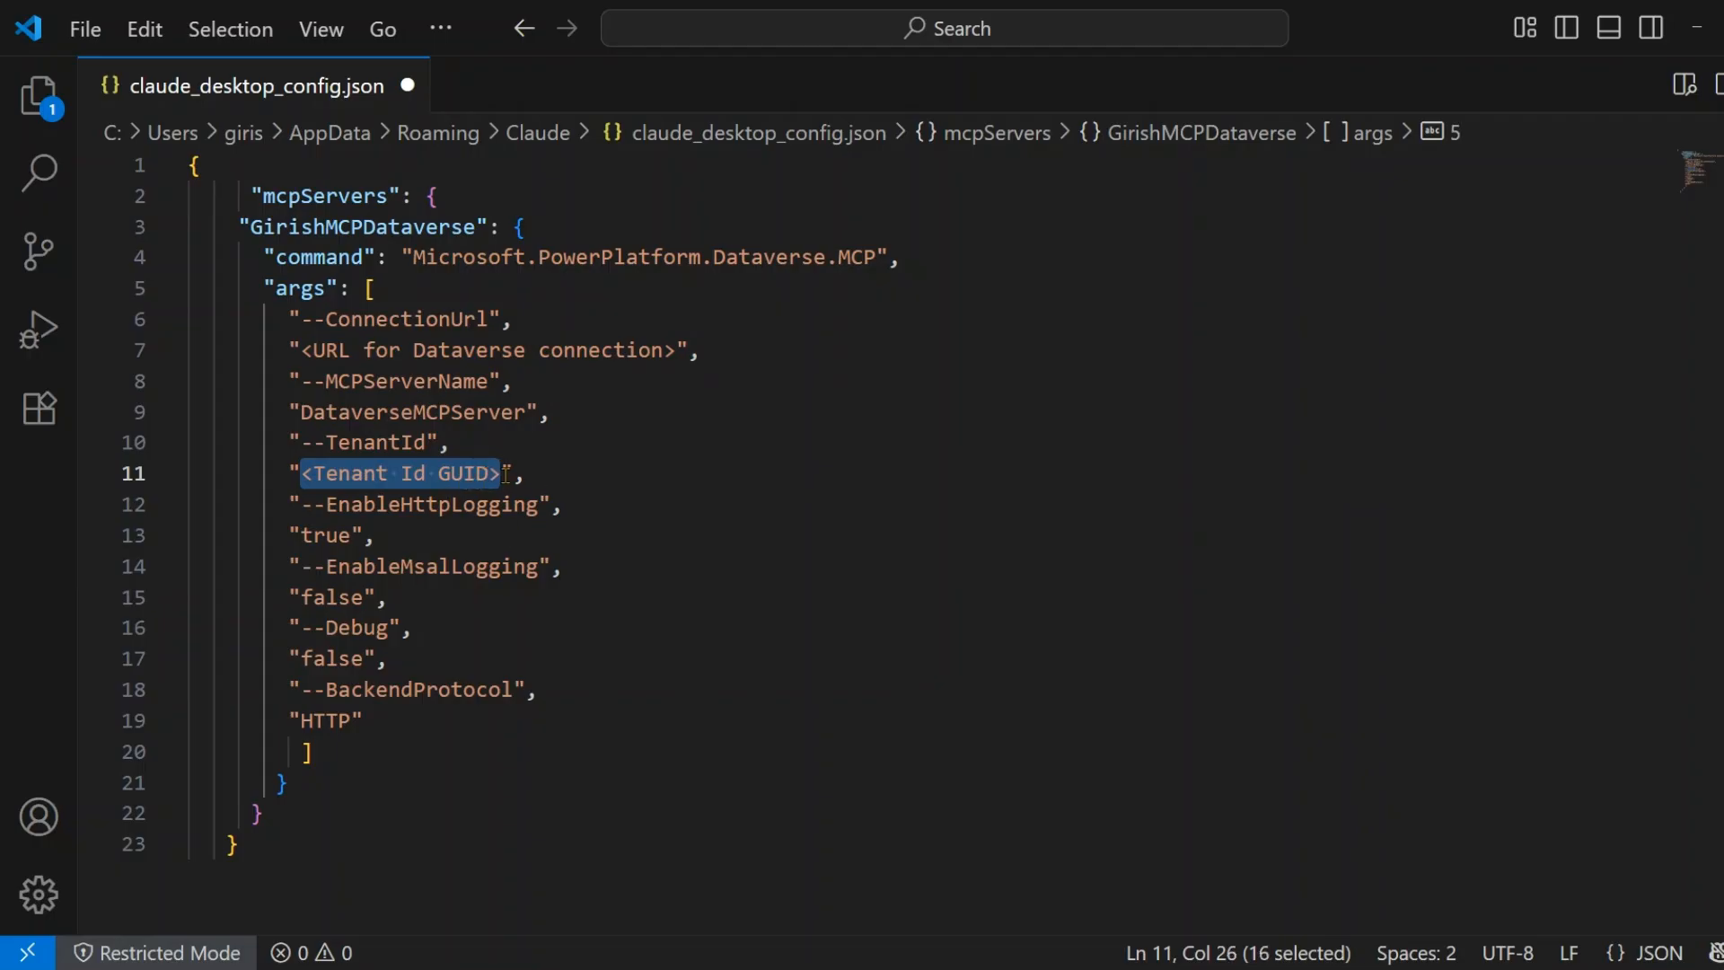
{"action": "key", "text": "alt+Tab"}
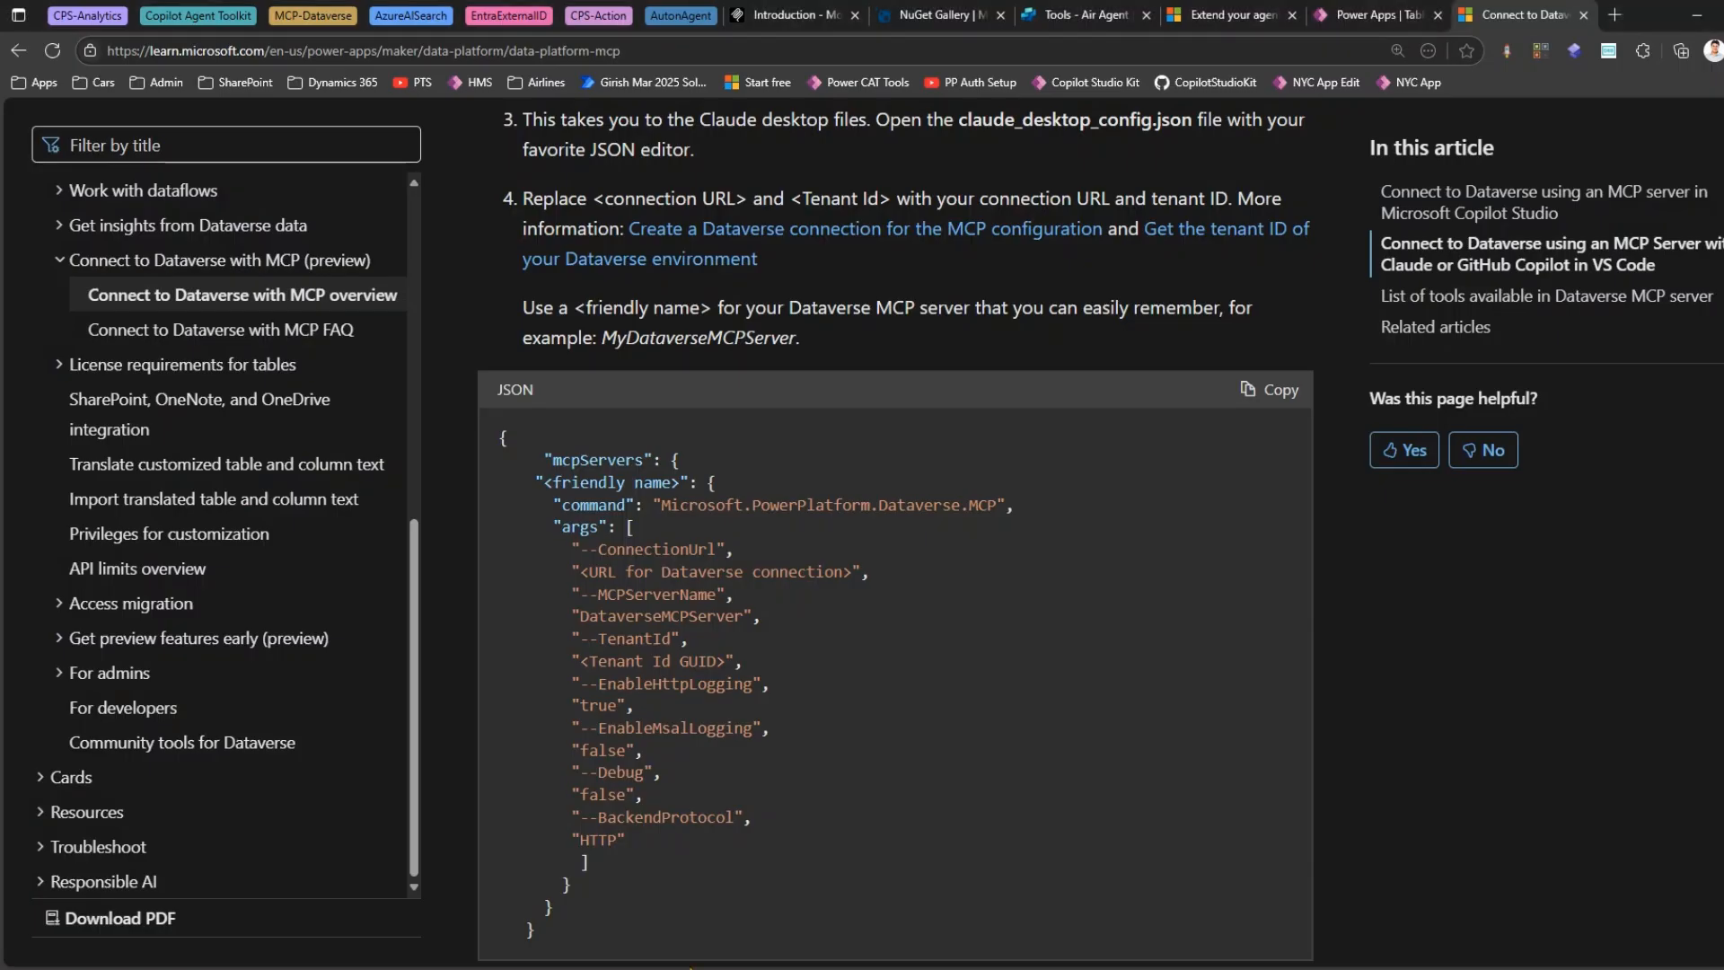
{"action": "left_click", "coordinate": [1344, 13]}
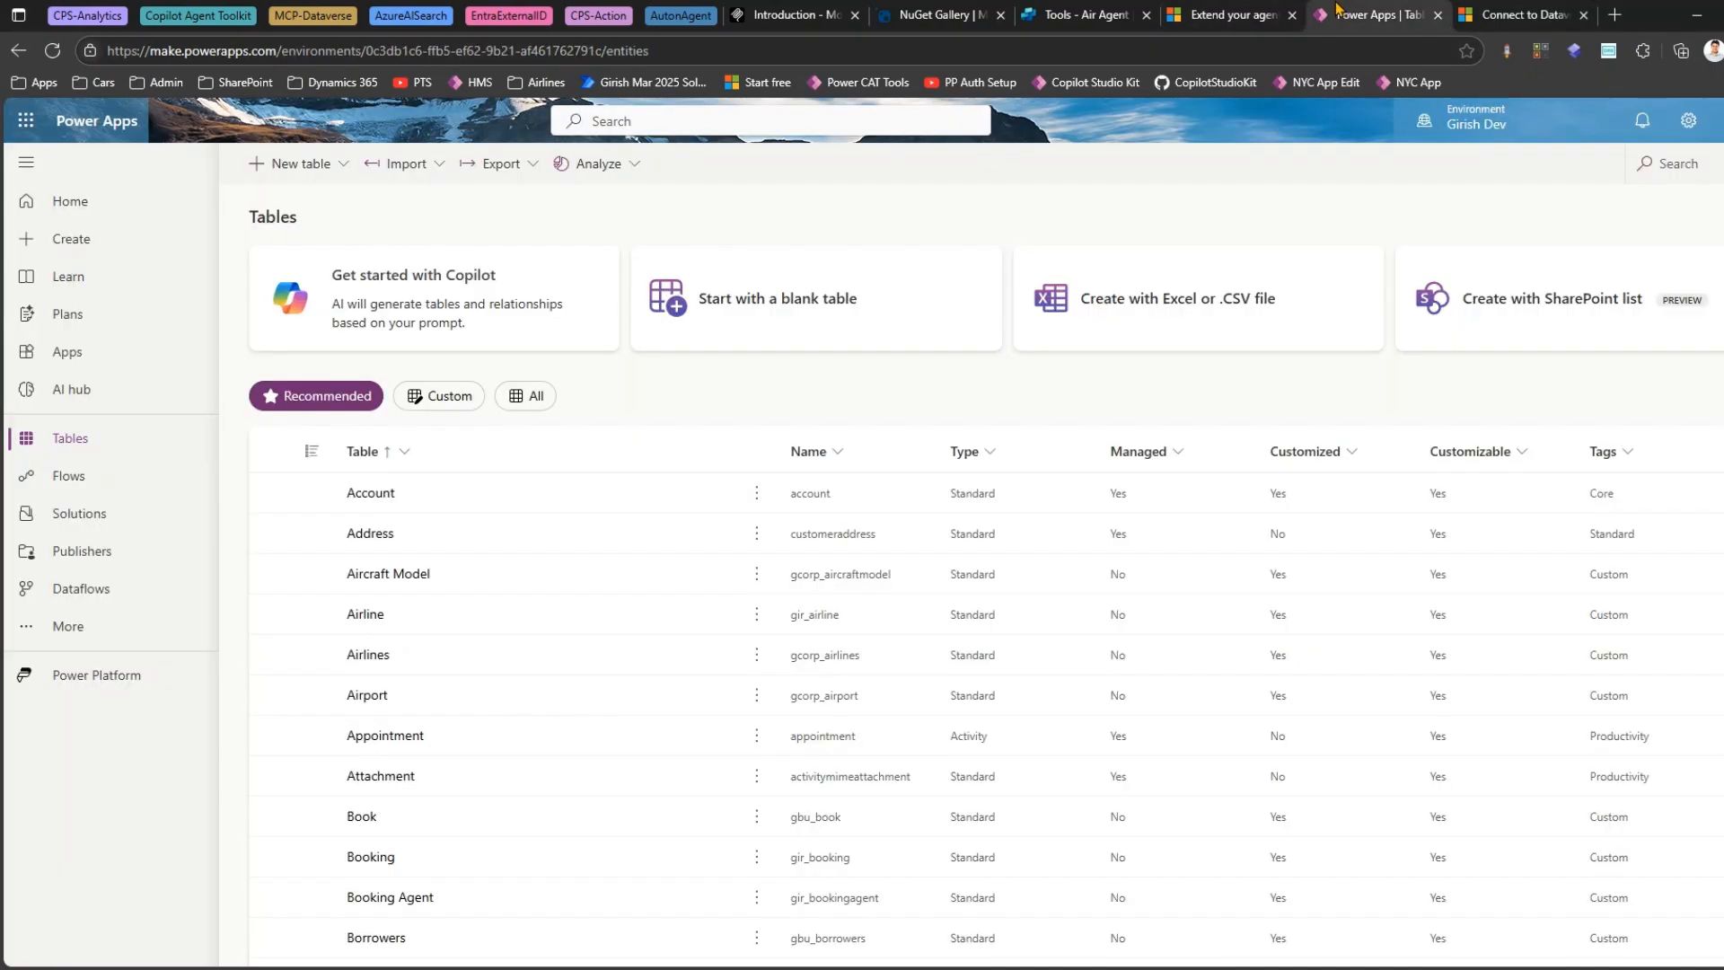
{"action": "left_click", "coordinate": [1688, 120]}
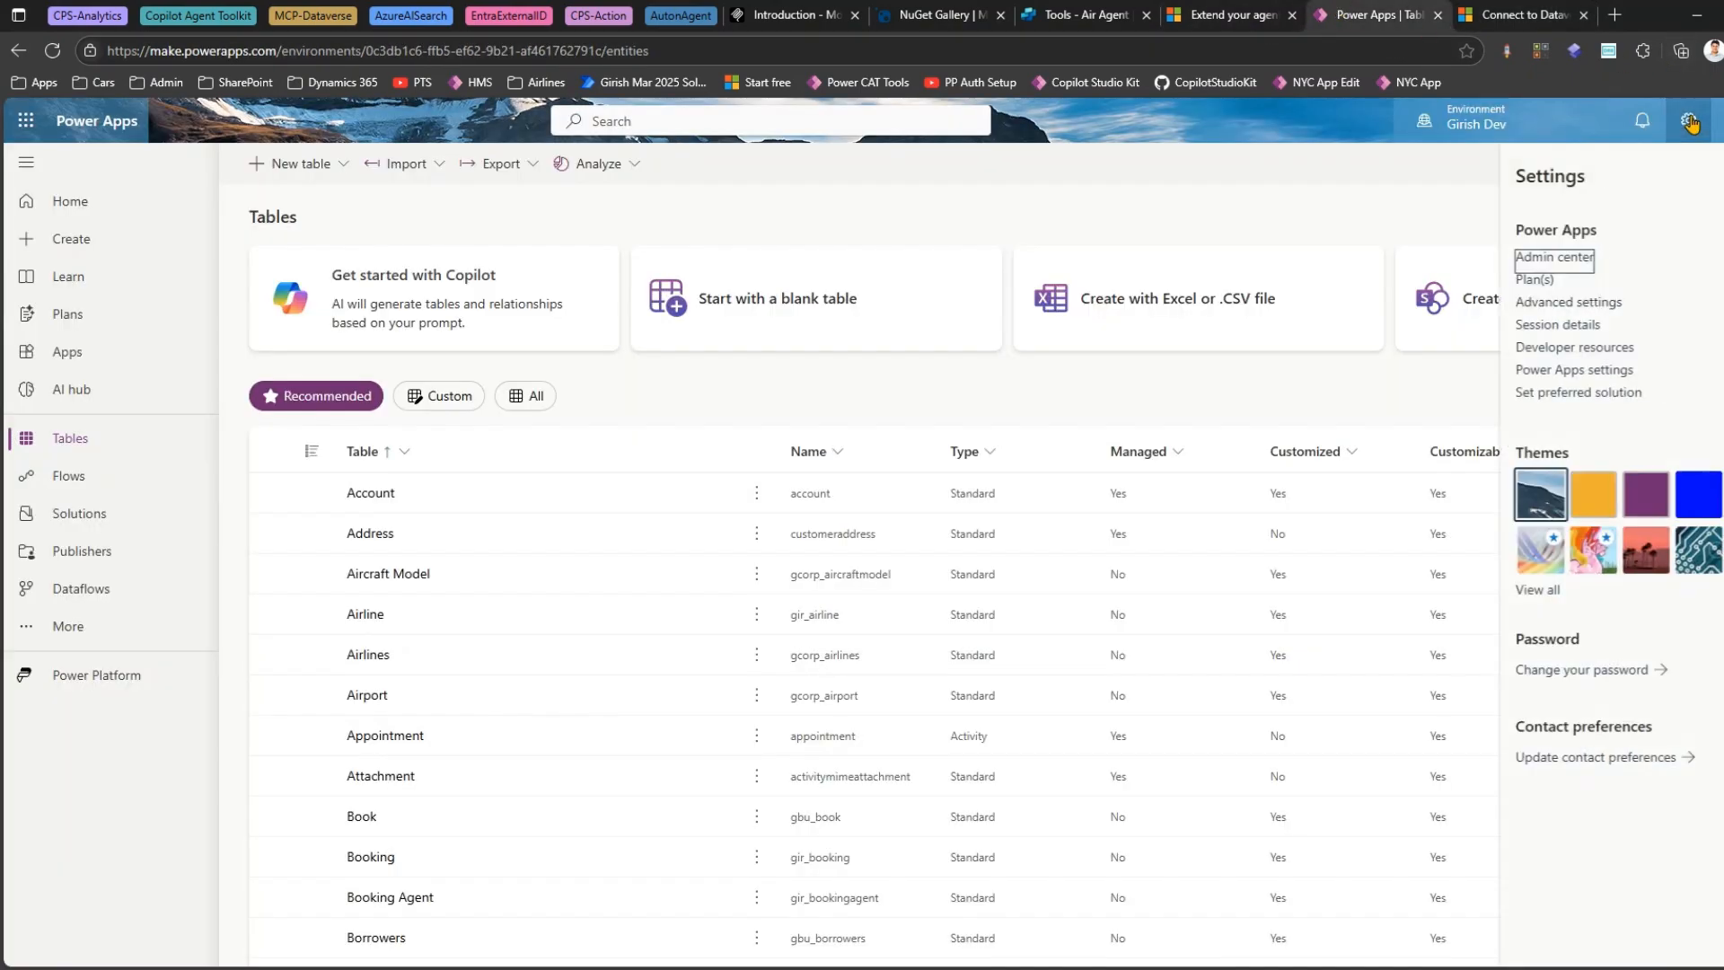
{"action": "left_click", "coordinate": [1562, 327]}
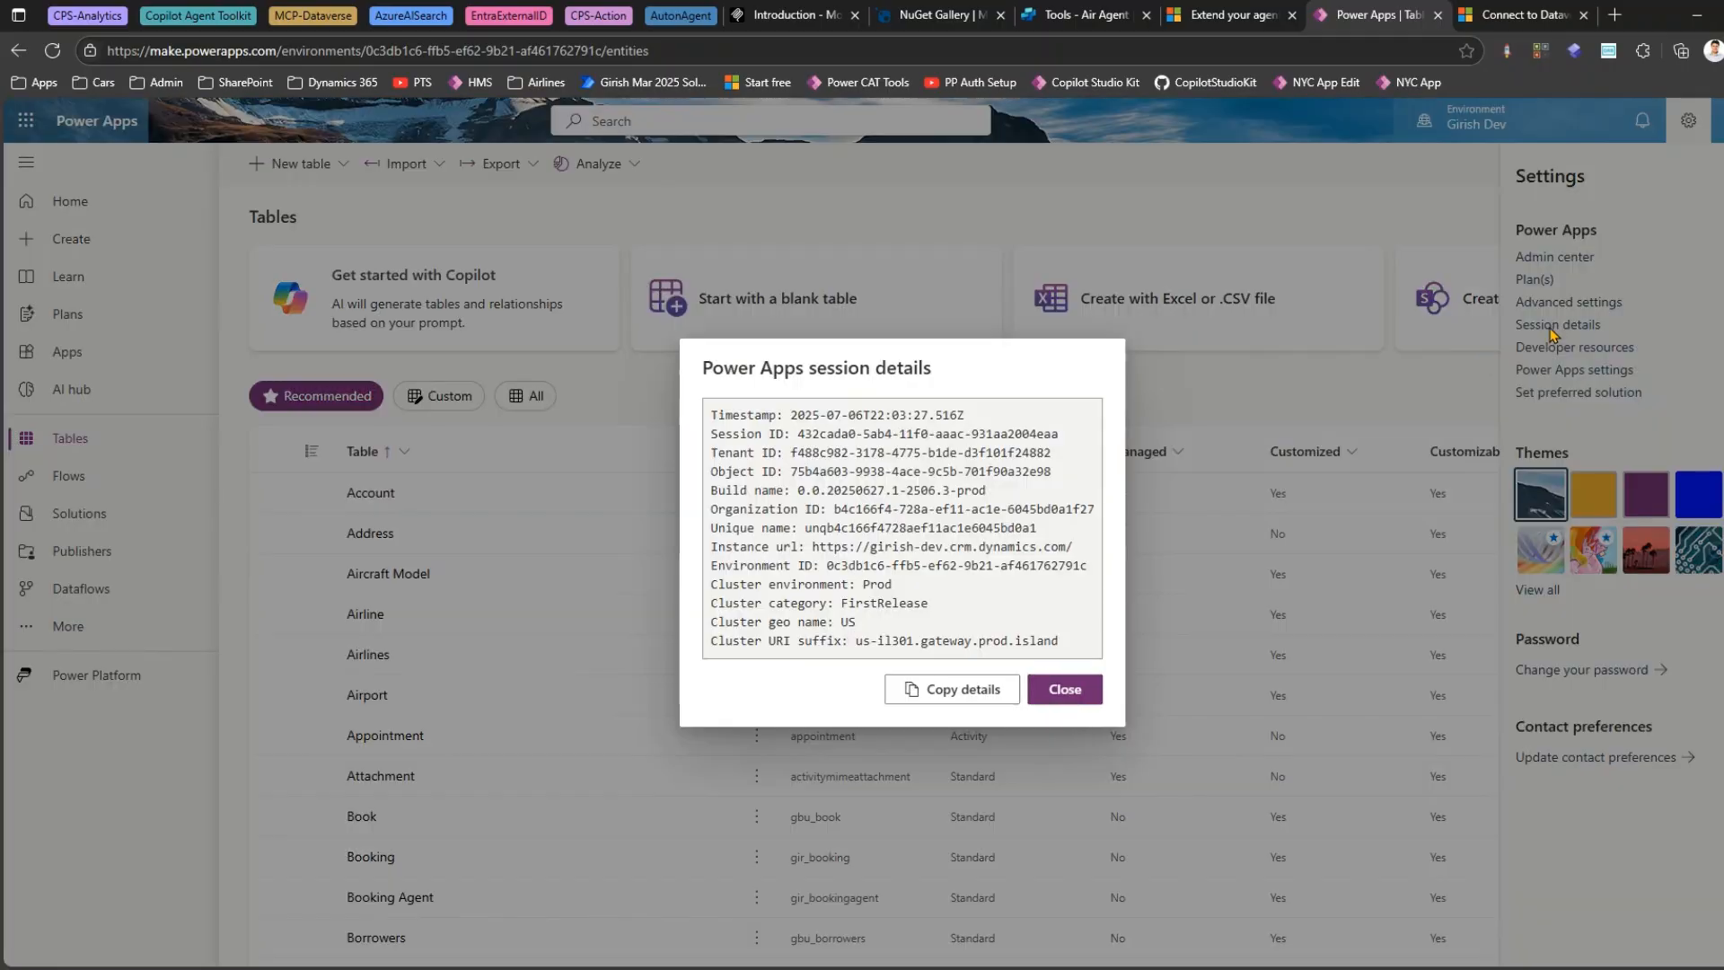
{"action": "left_click_drag", "start_coordinate": [791, 454], "coordinate": [1058, 460]}
{"action": "key", "text": "ctrl+c"}
Replace the "<Tenant Id GUID>" placeholder in claude_desktop_config.json with the copied tenant ID.
{"action": "mouse_move", "coordinate": [1152, 966]}
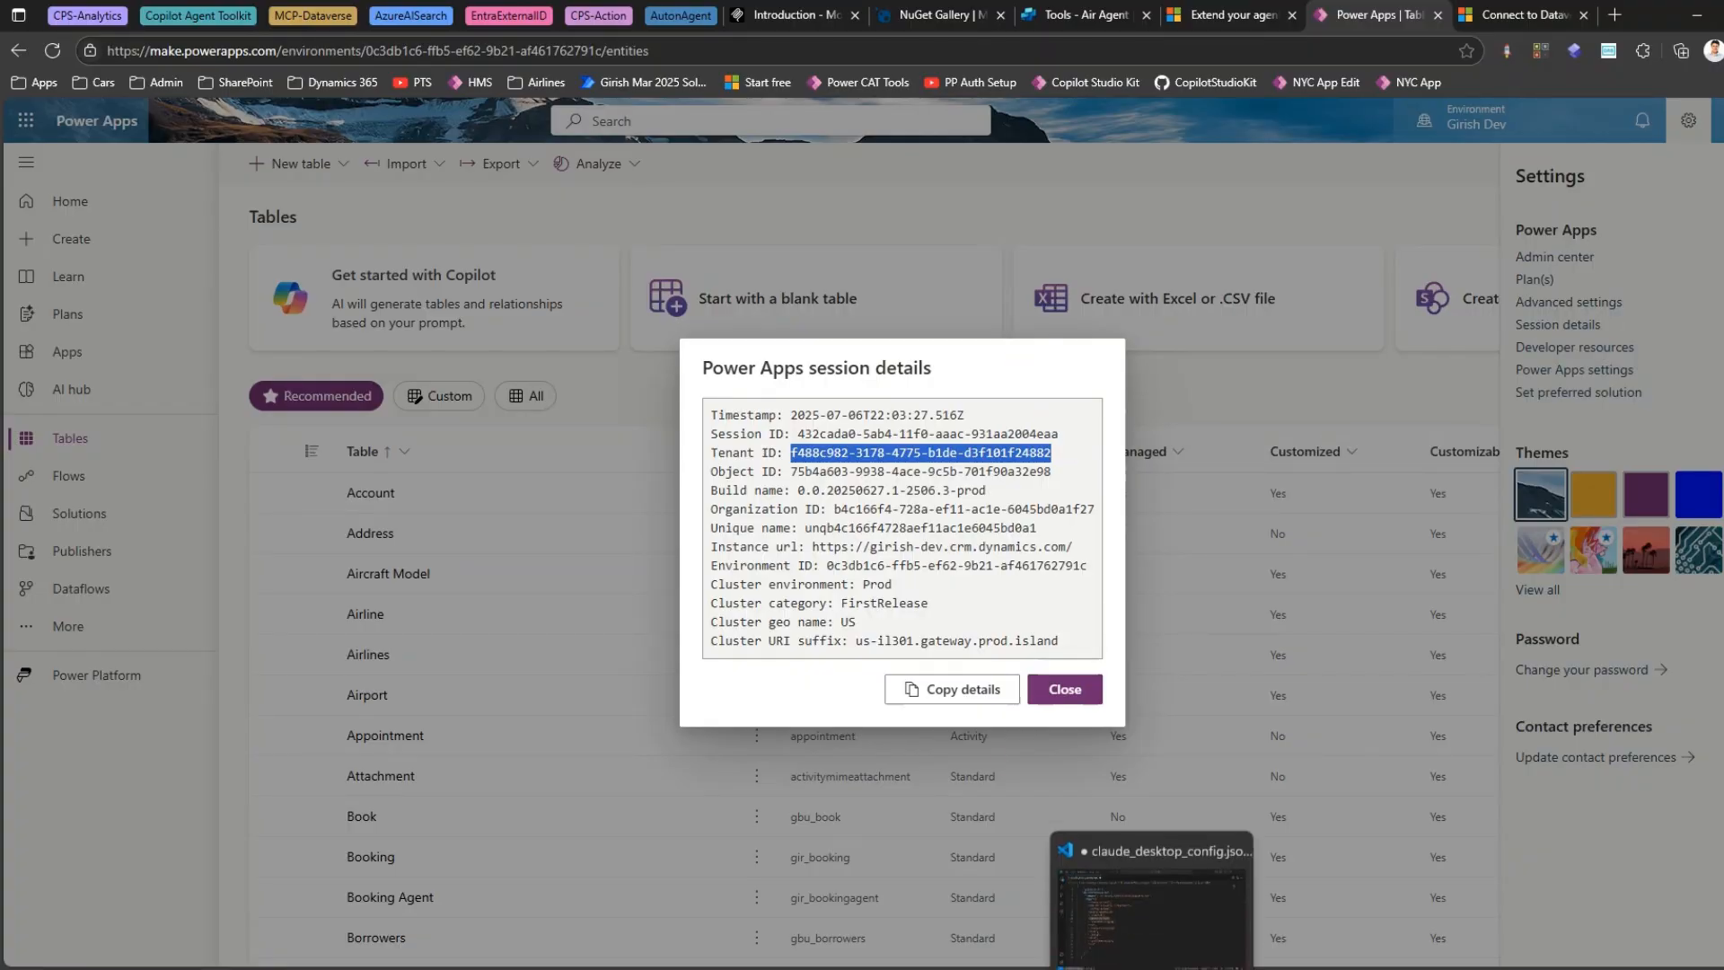
{"action": "left_click", "coordinate": [1152, 907]}
{"action": "left_click", "coordinate": [492, 441]}
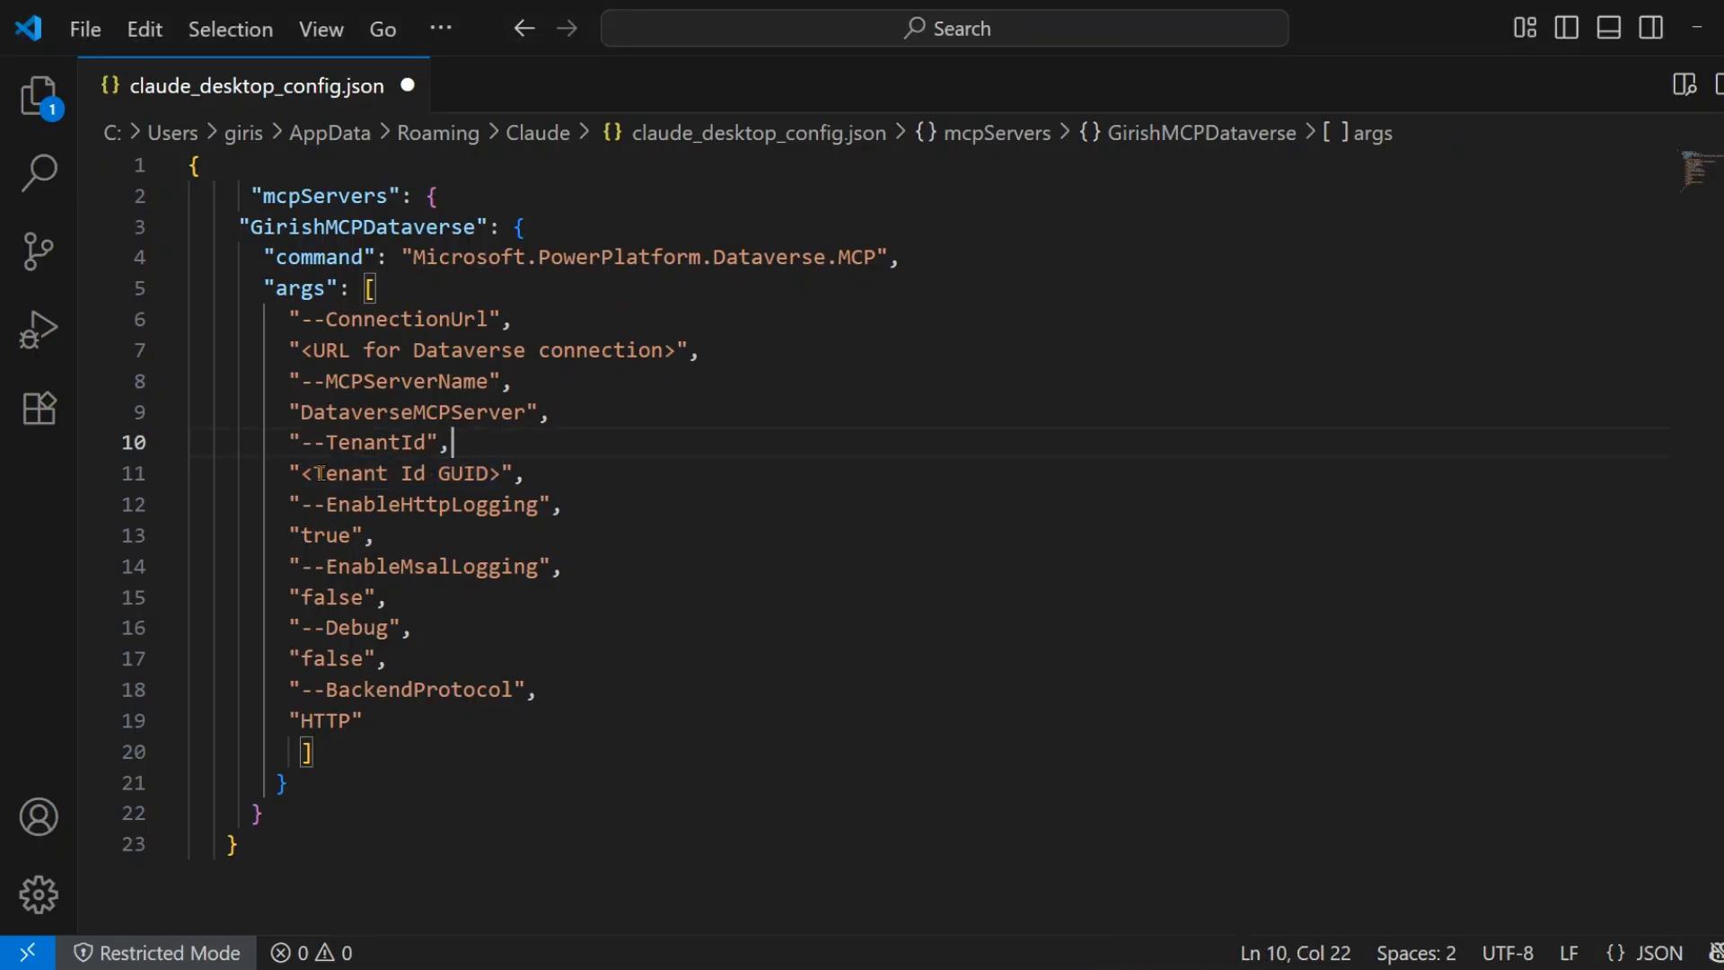
{"action": "left_click_drag", "start_coordinate": [302, 473], "coordinate": [495, 467]}
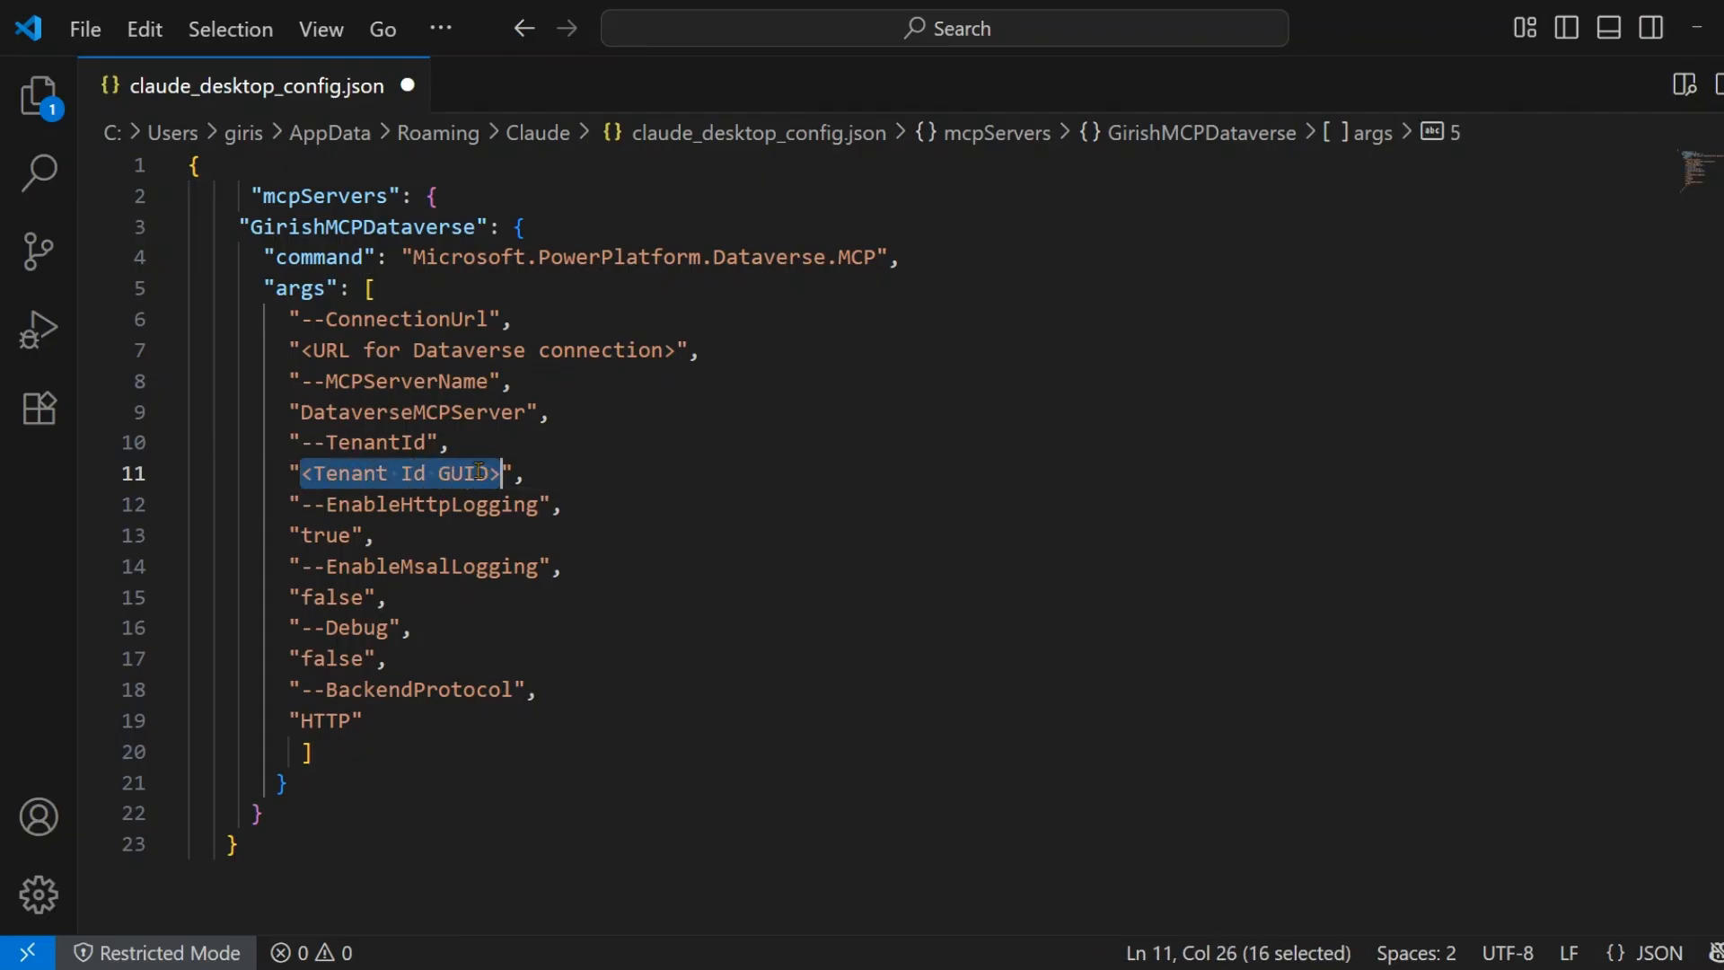
{"action": "key", "text": "ctrl+v"}
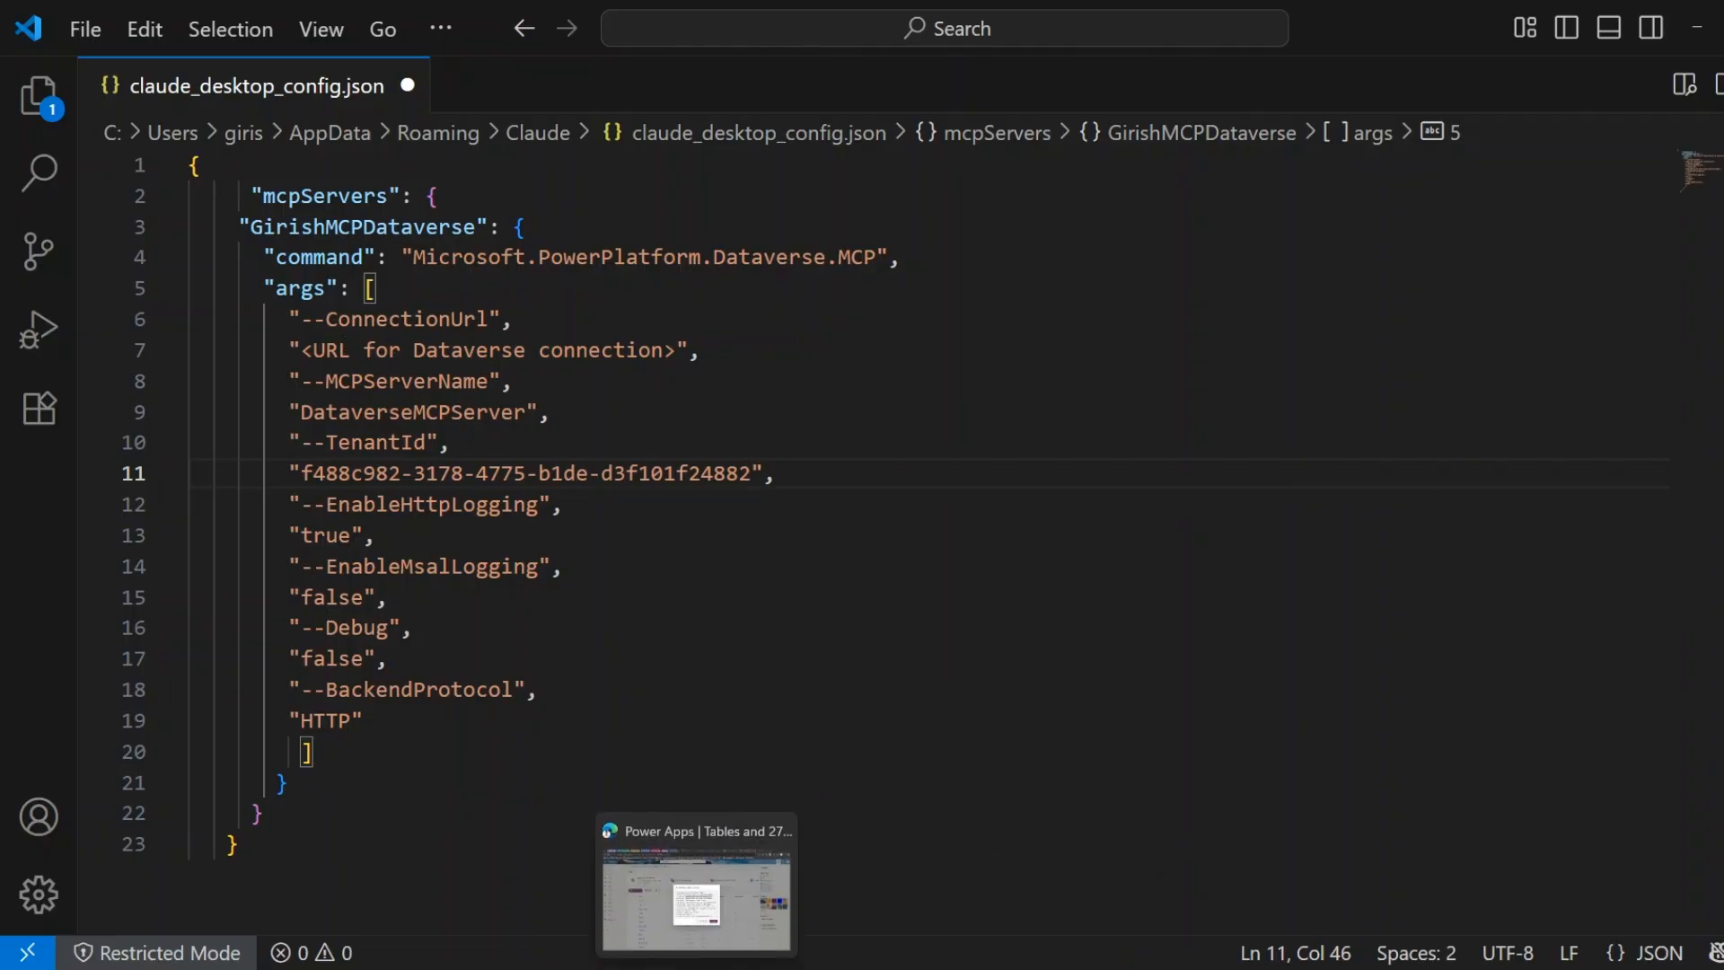
Close the Power Apps session details, open the most recently modified Microsoft Dataverse connection and select its page URL.
{"action": "left_click", "coordinate": [671, 898]}
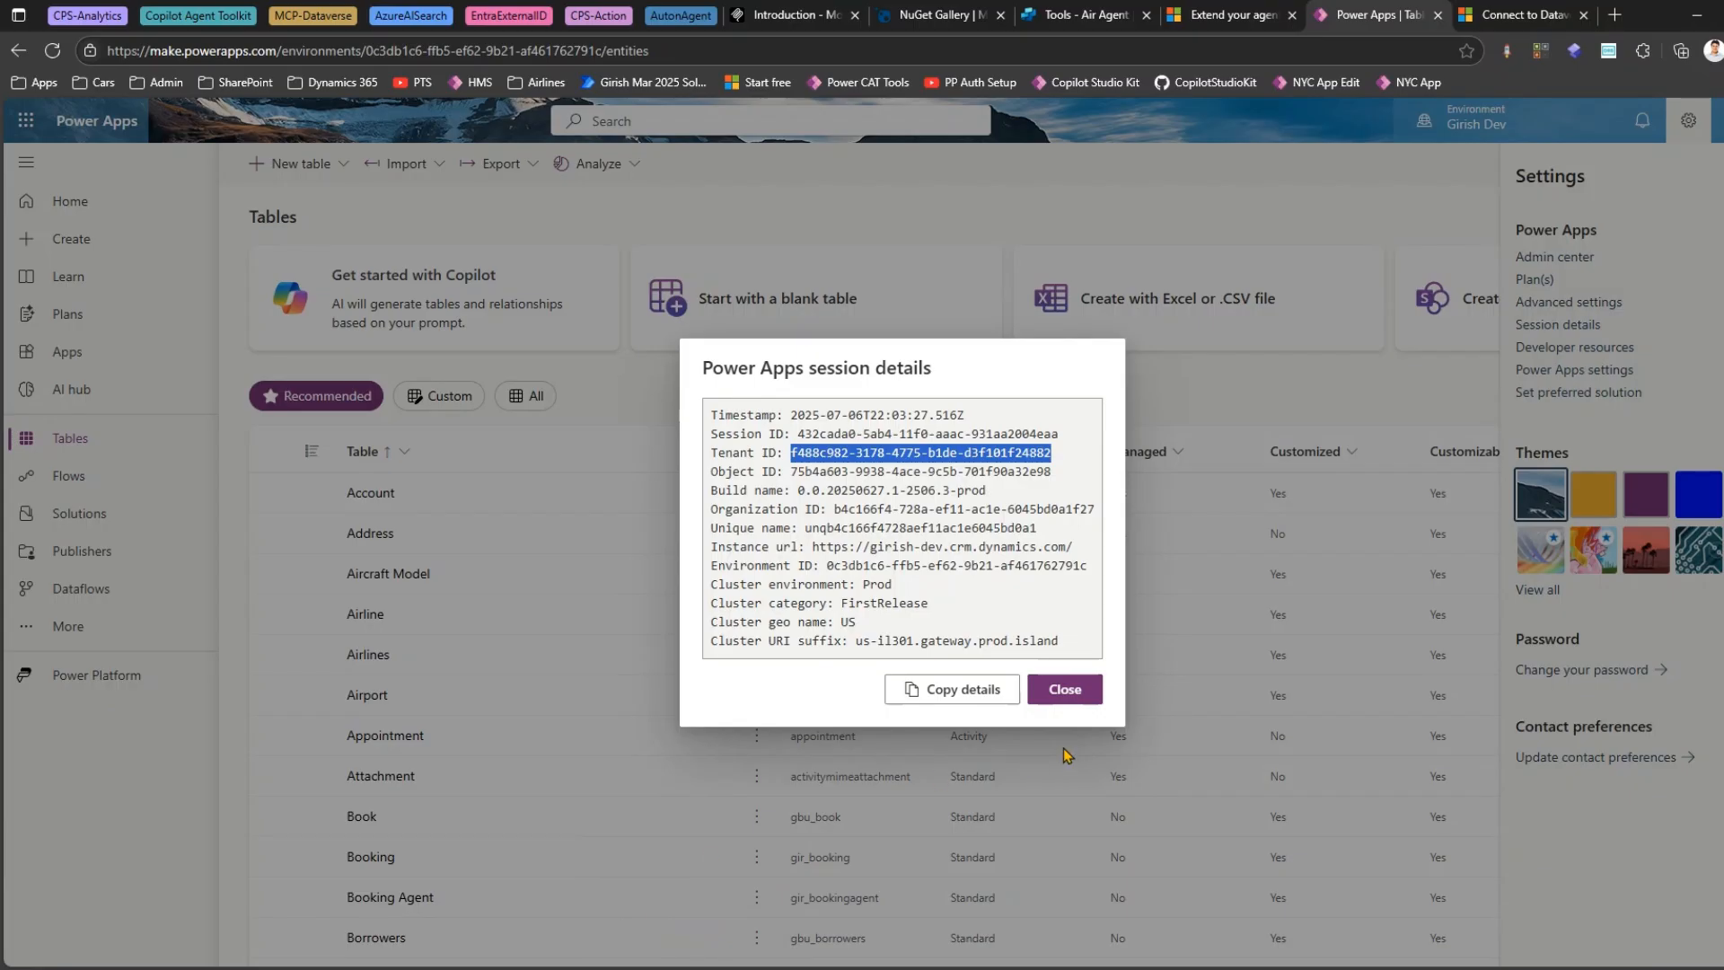
{"action": "left_click", "coordinate": [1066, 689]}
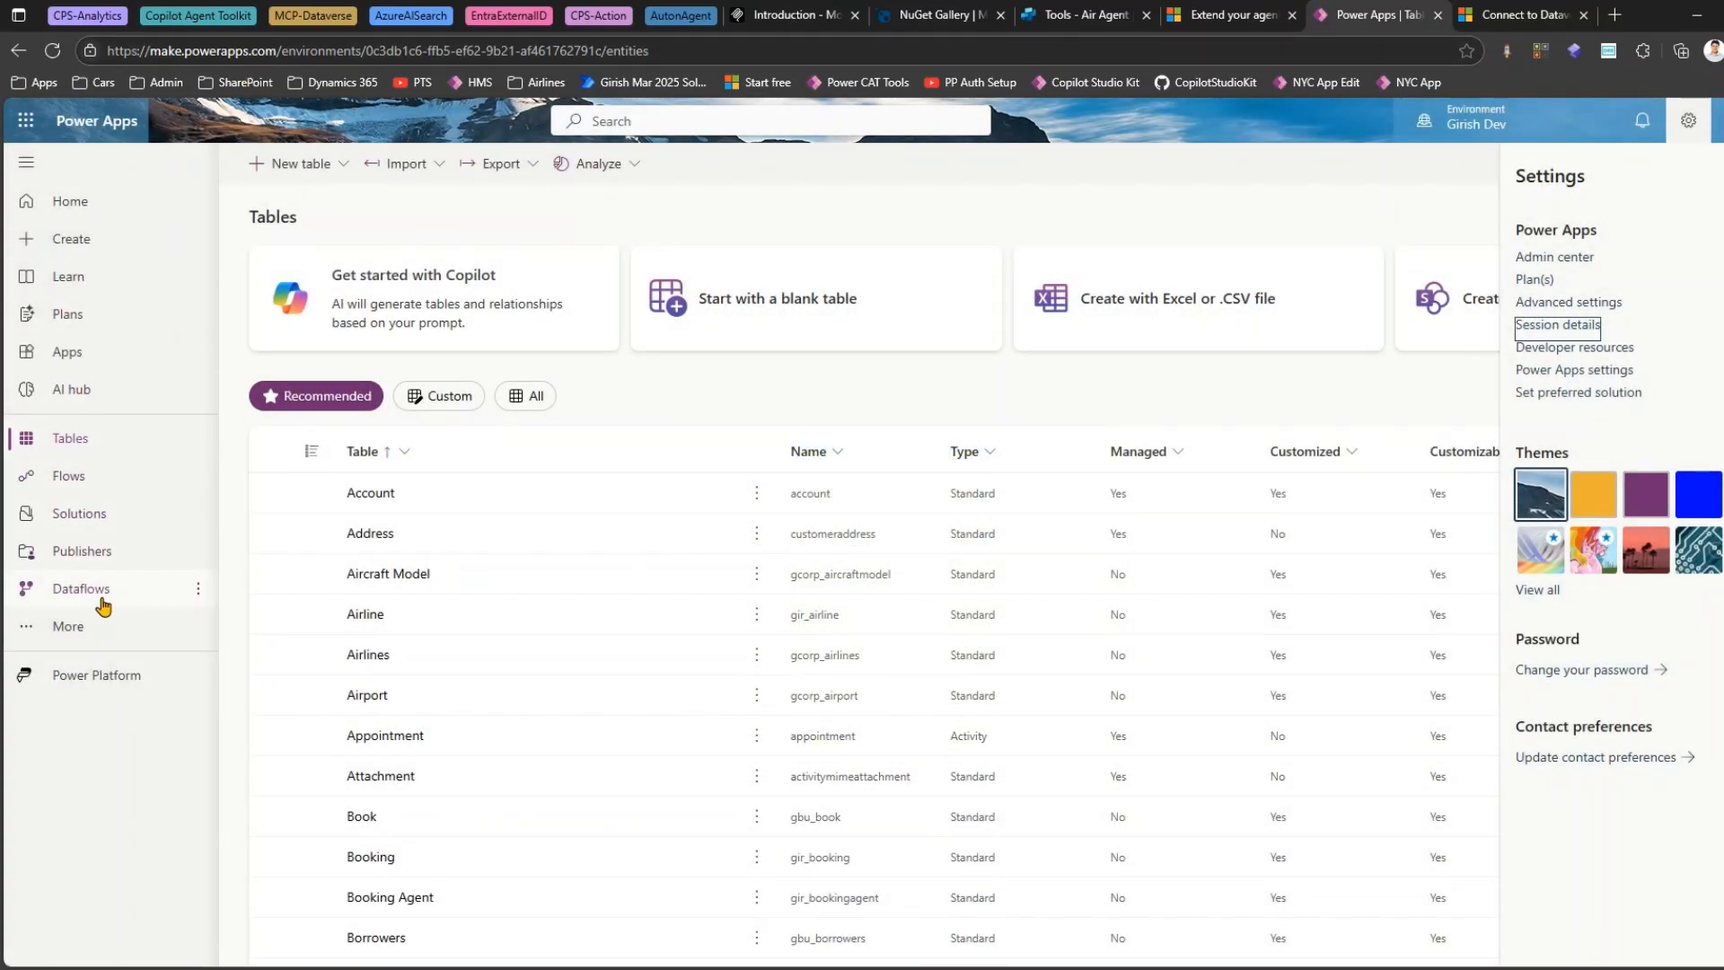
{"action": "left_click", "coordinate": [100, 636]}
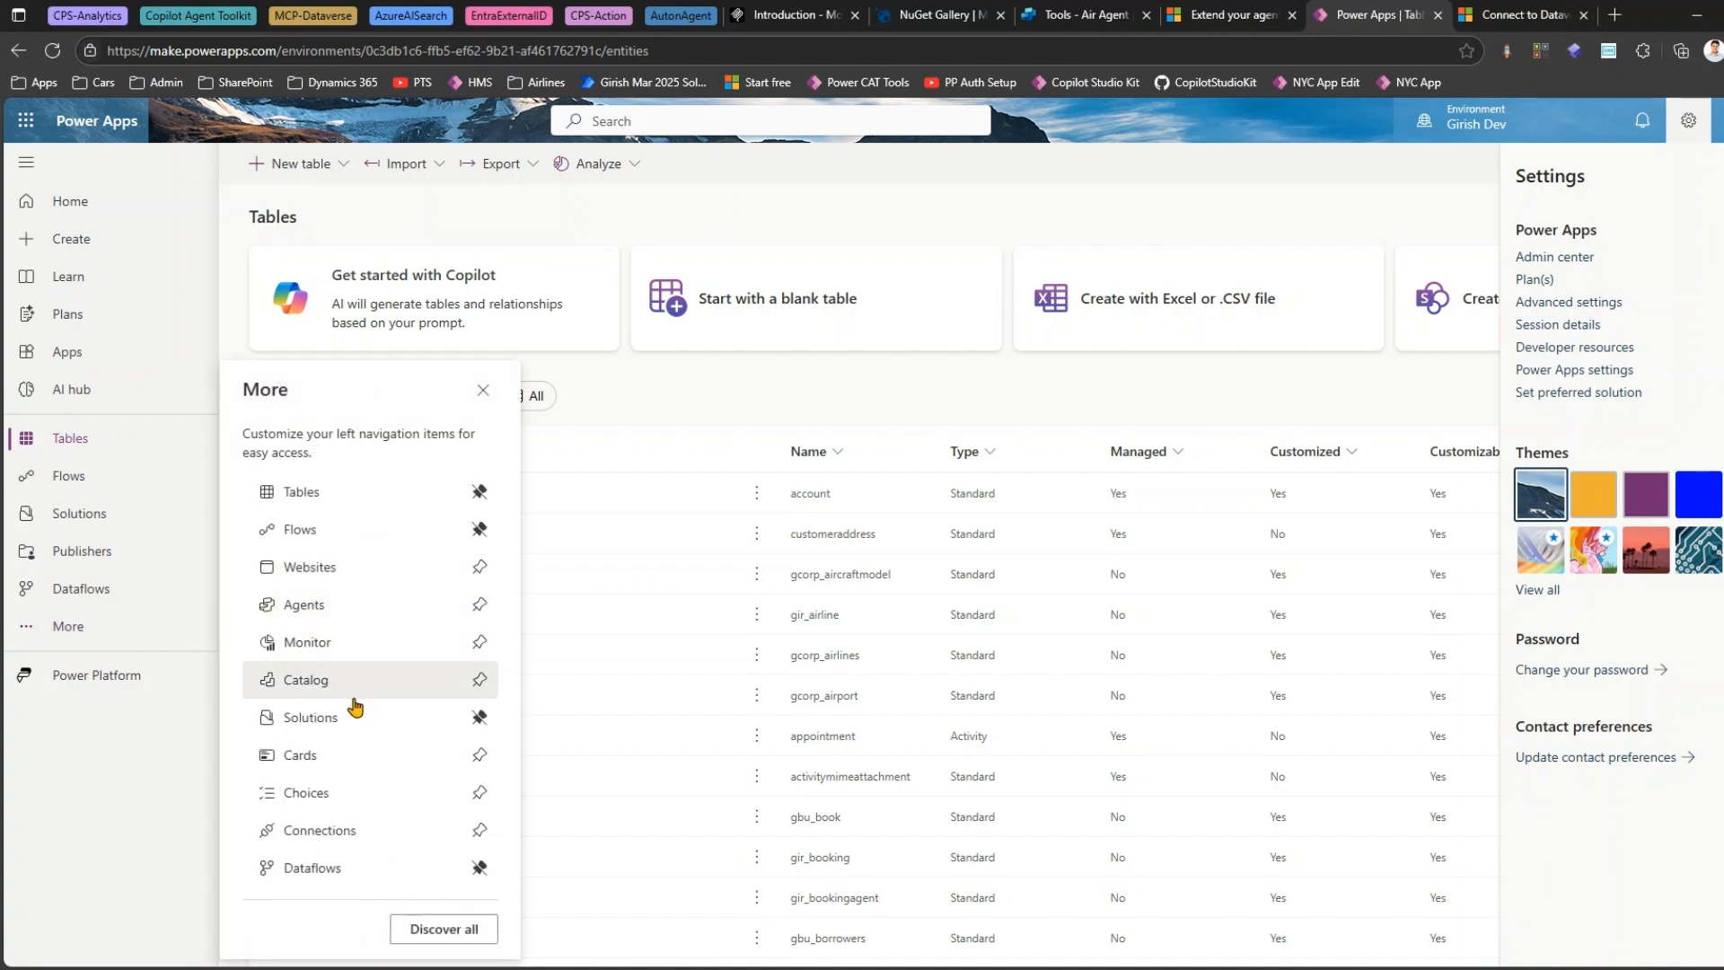
{"action": "left_click", "coordinate": [316, 830]}
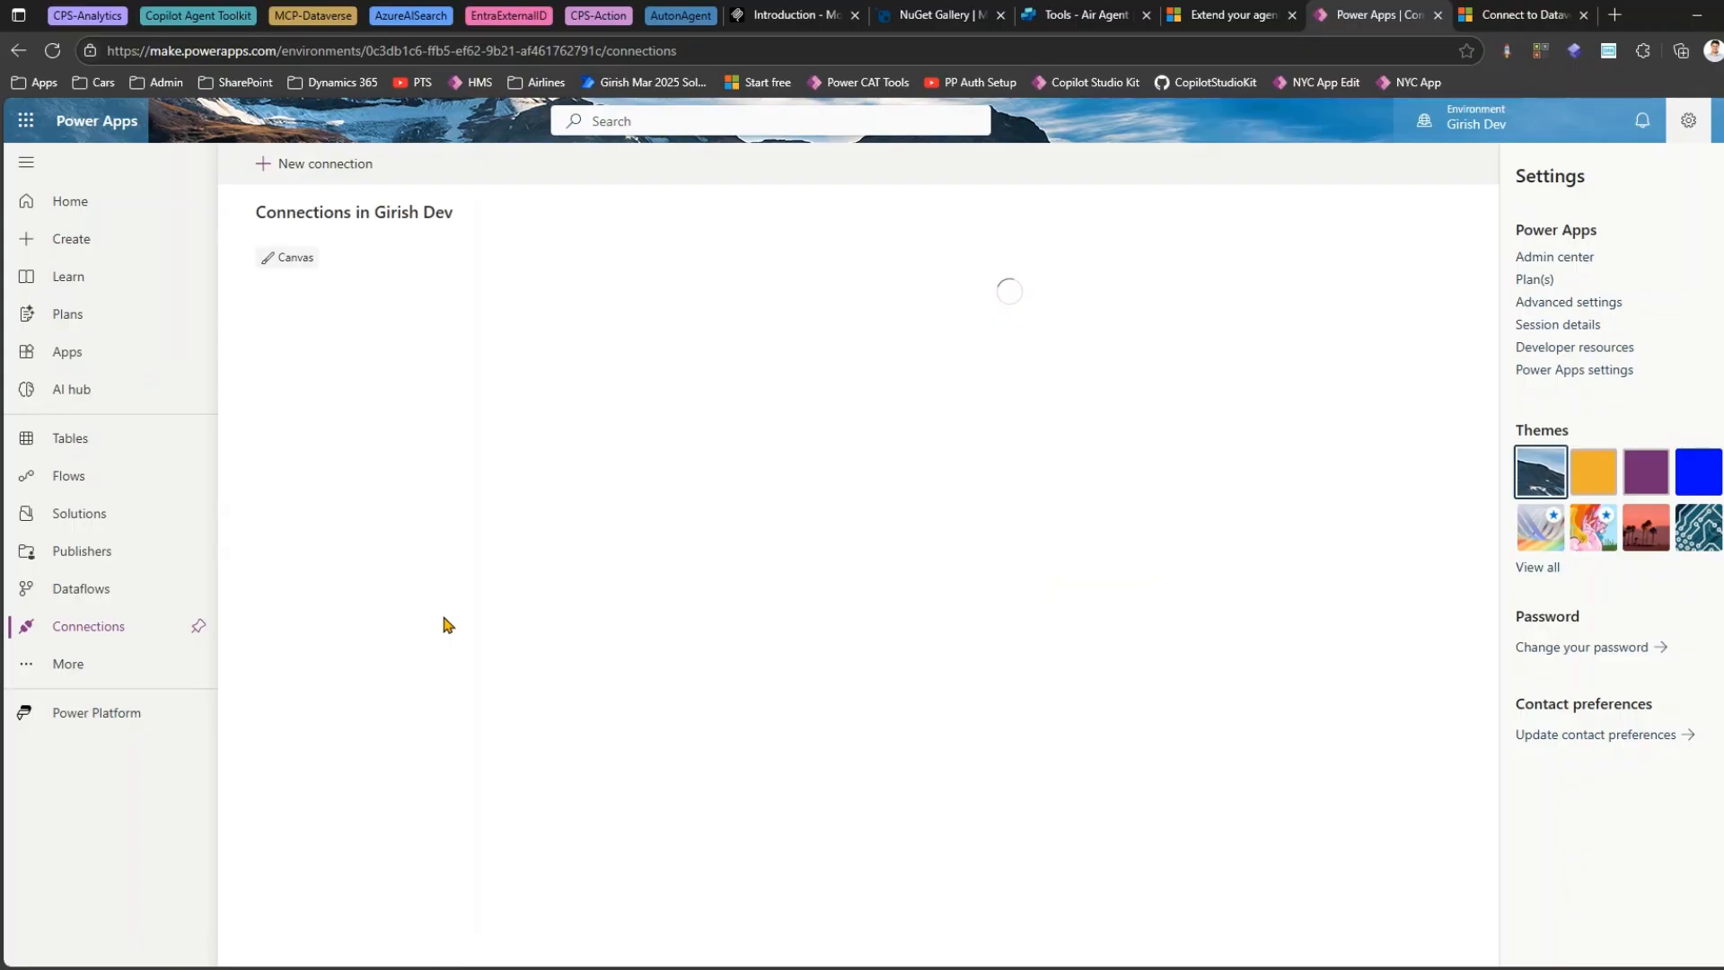
{"action": "left_click", "coordinate": [1719, 174]}
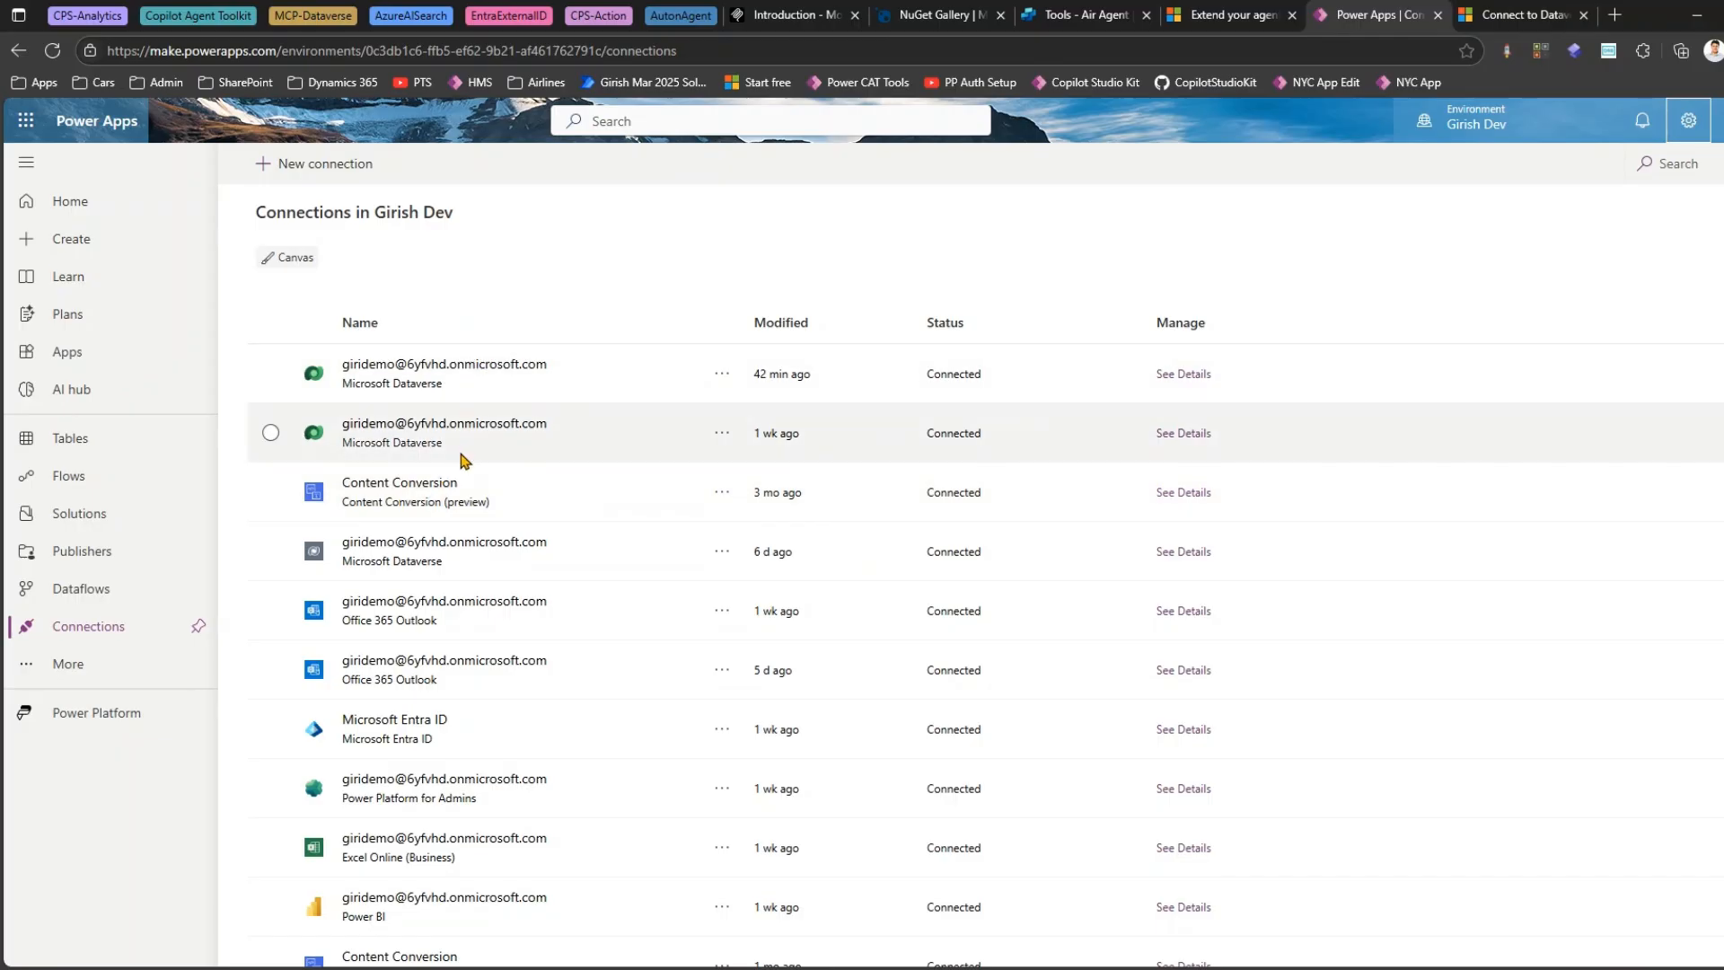
{"action": "left_click", "coordinate": [494, 365]}
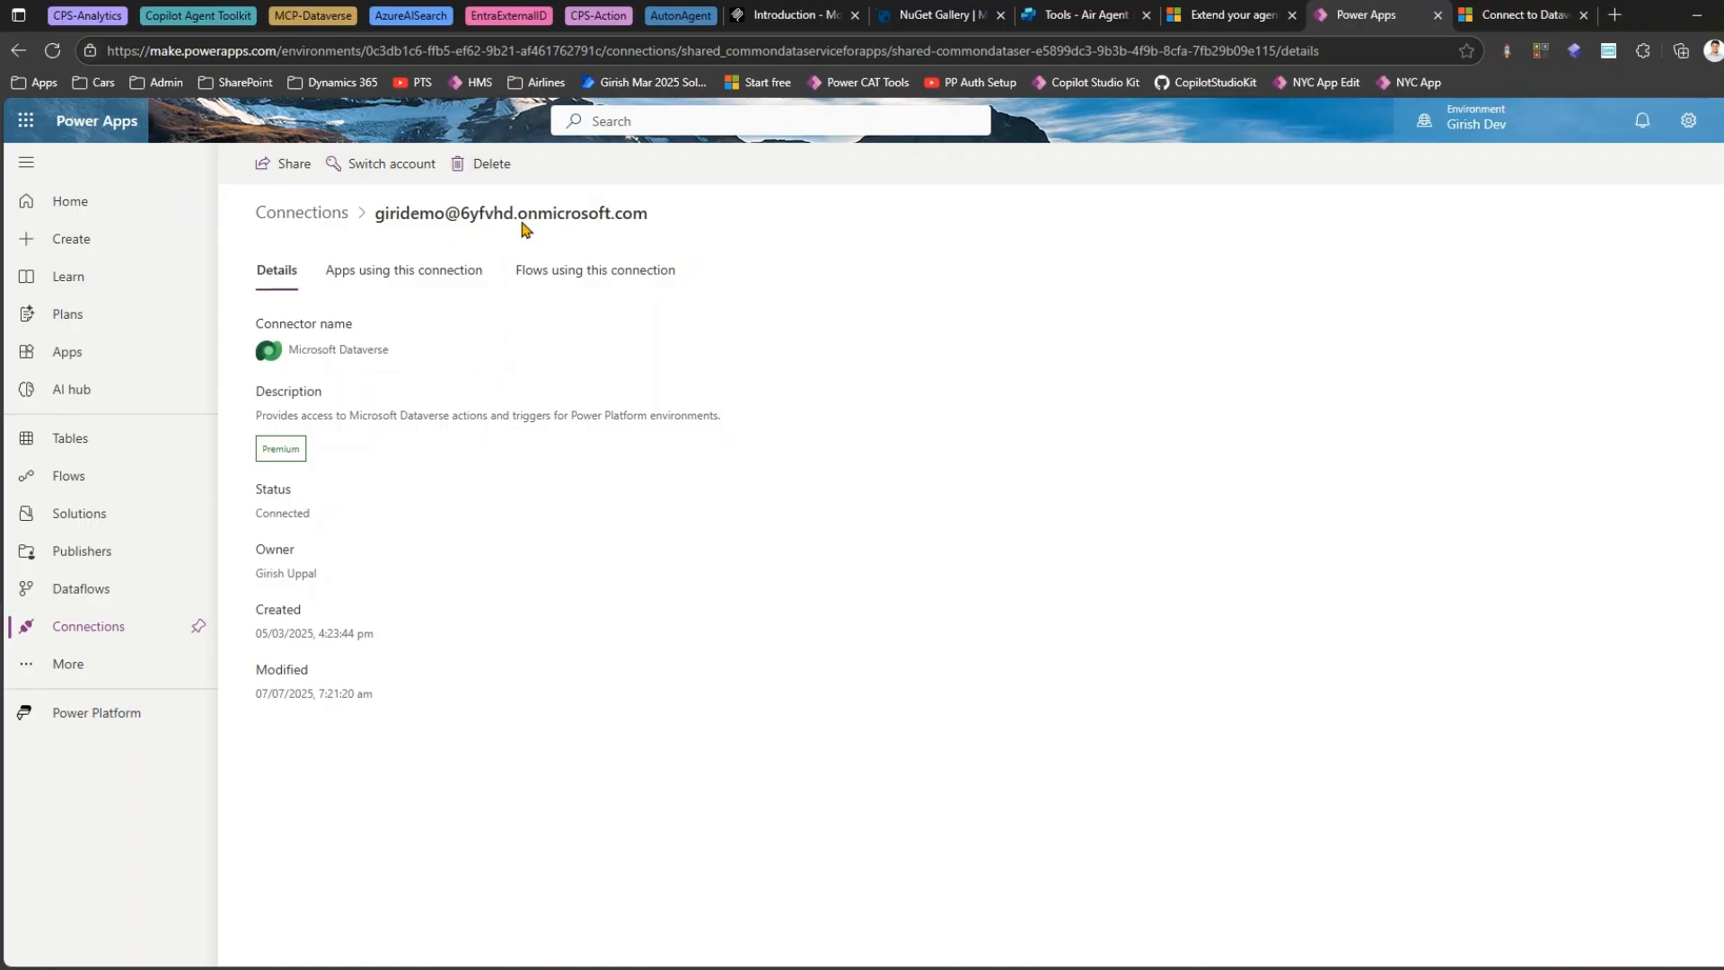
{"action": "left_click", "coordinate": [534, 43]}
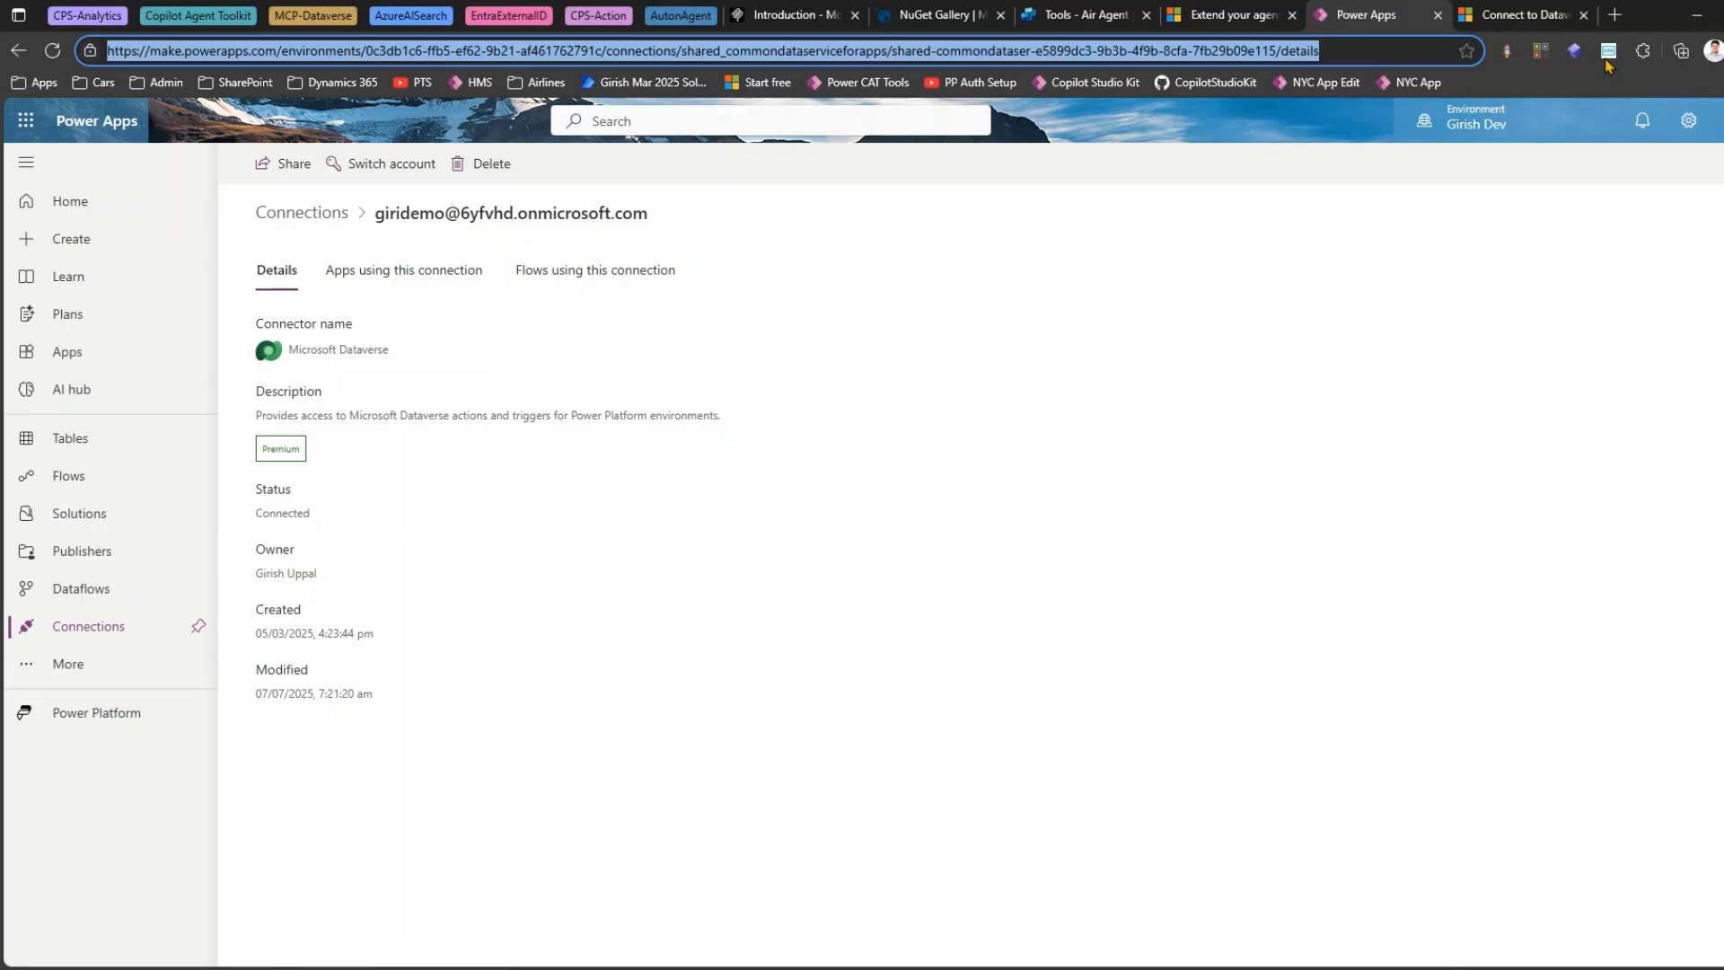
Open Power Automate in a new browser tab from the saved Apps bookmarks.
{"action": "left_click", "coordinate": [1615, 15]}
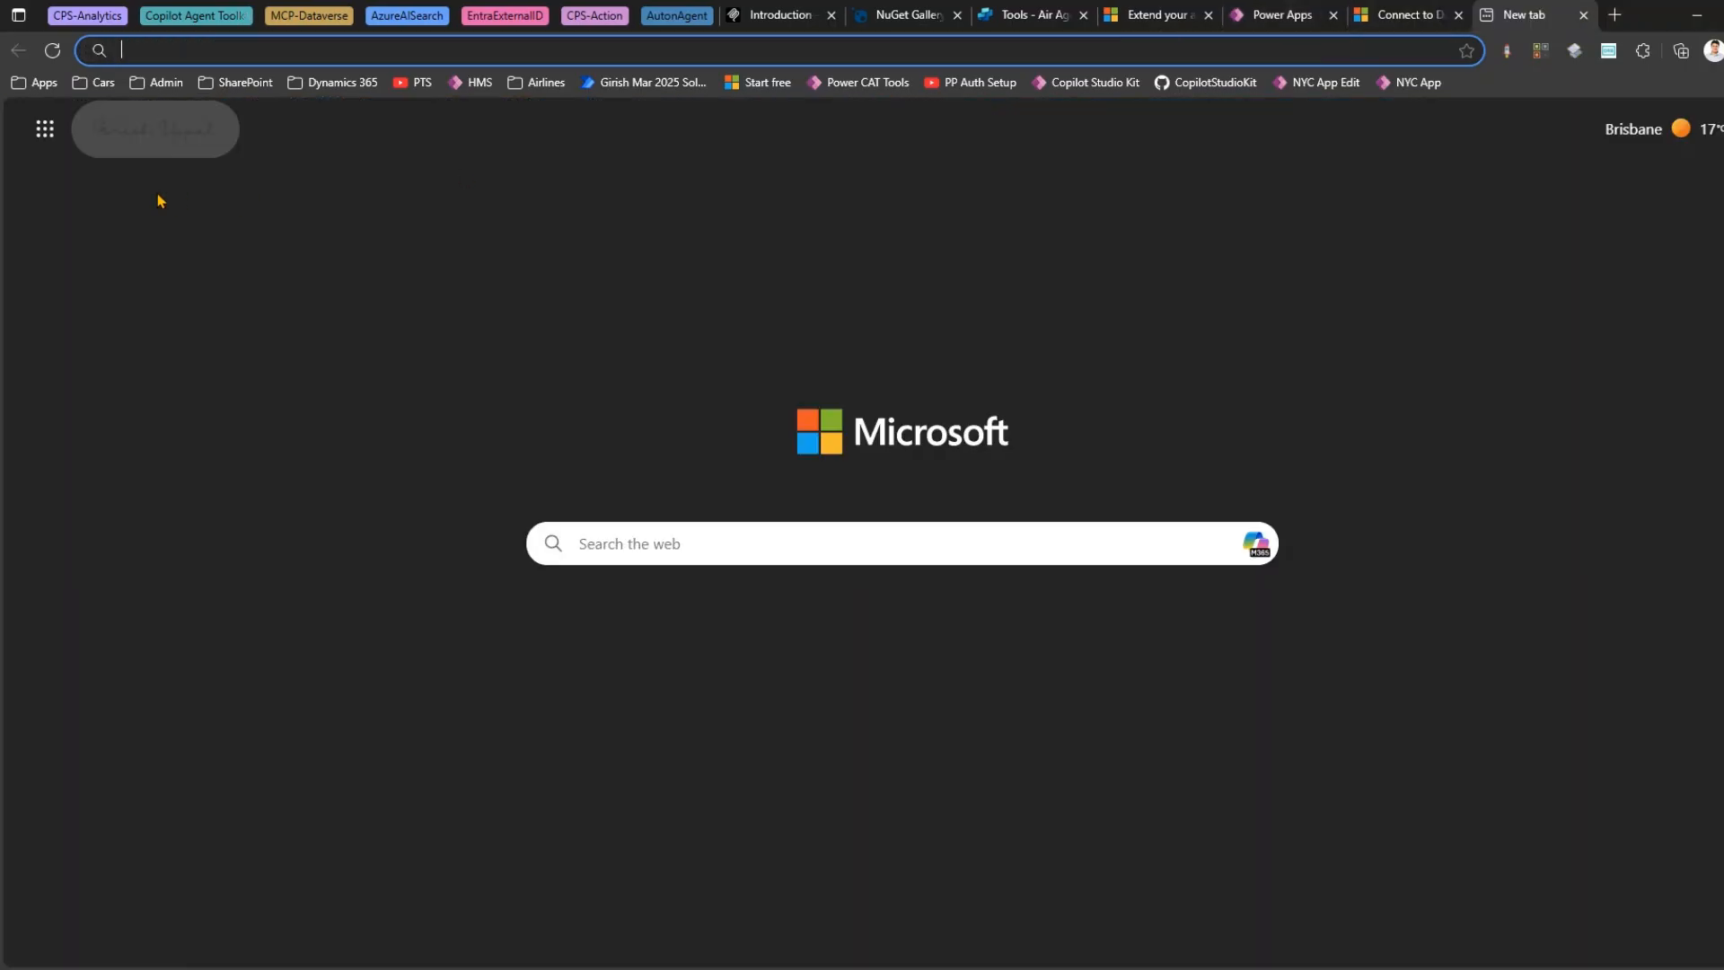
{"action": "left_click", "coordinate": [43, 87]}
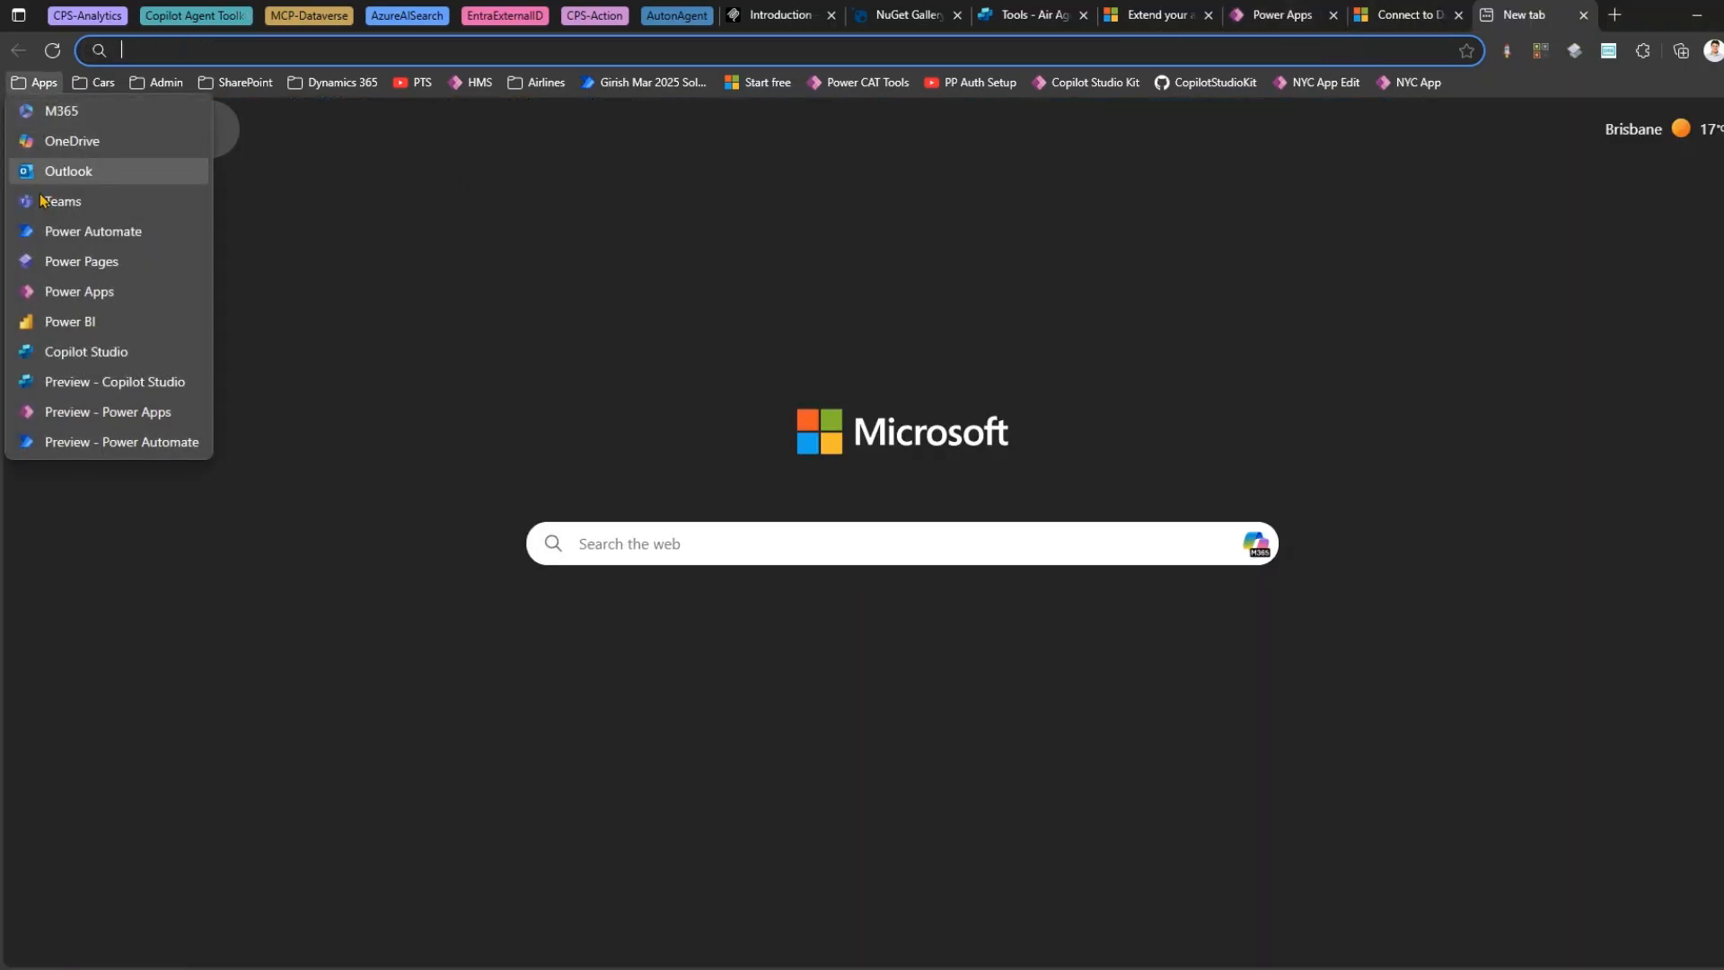
{"action": "left_click", "coordinate": [117, 234]}
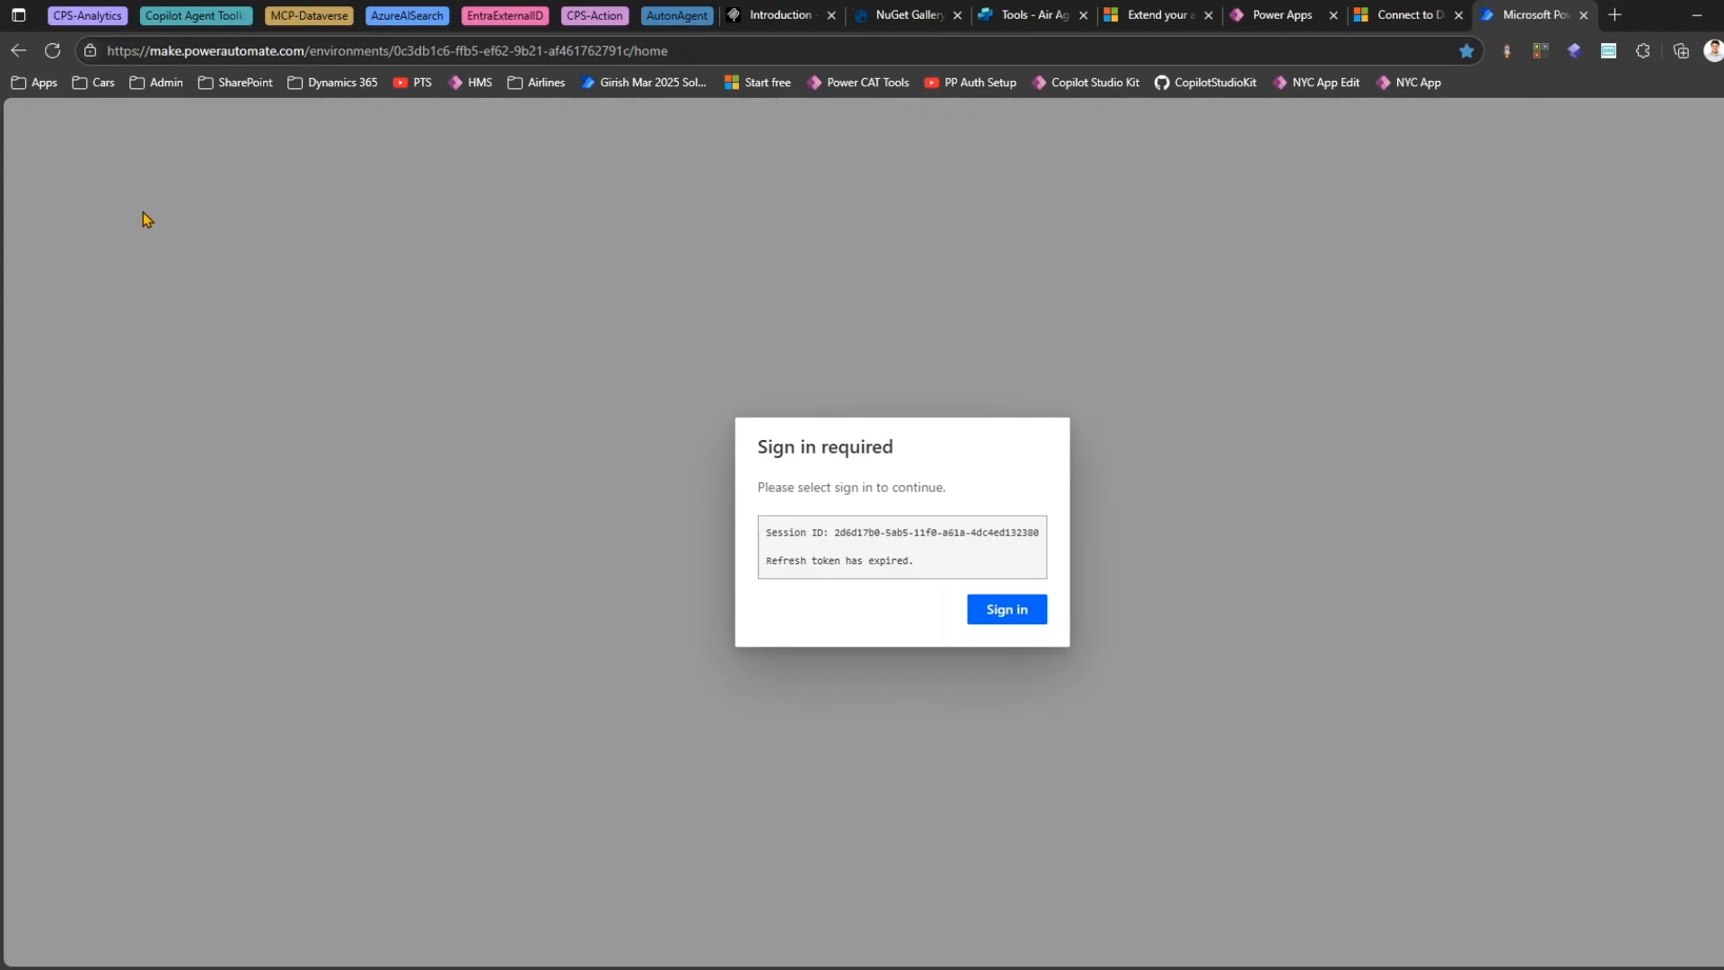
Sign in to Power Automate and open the environment's list of connections.
{"action": "left_click", "coordinate": [1000, 618]}
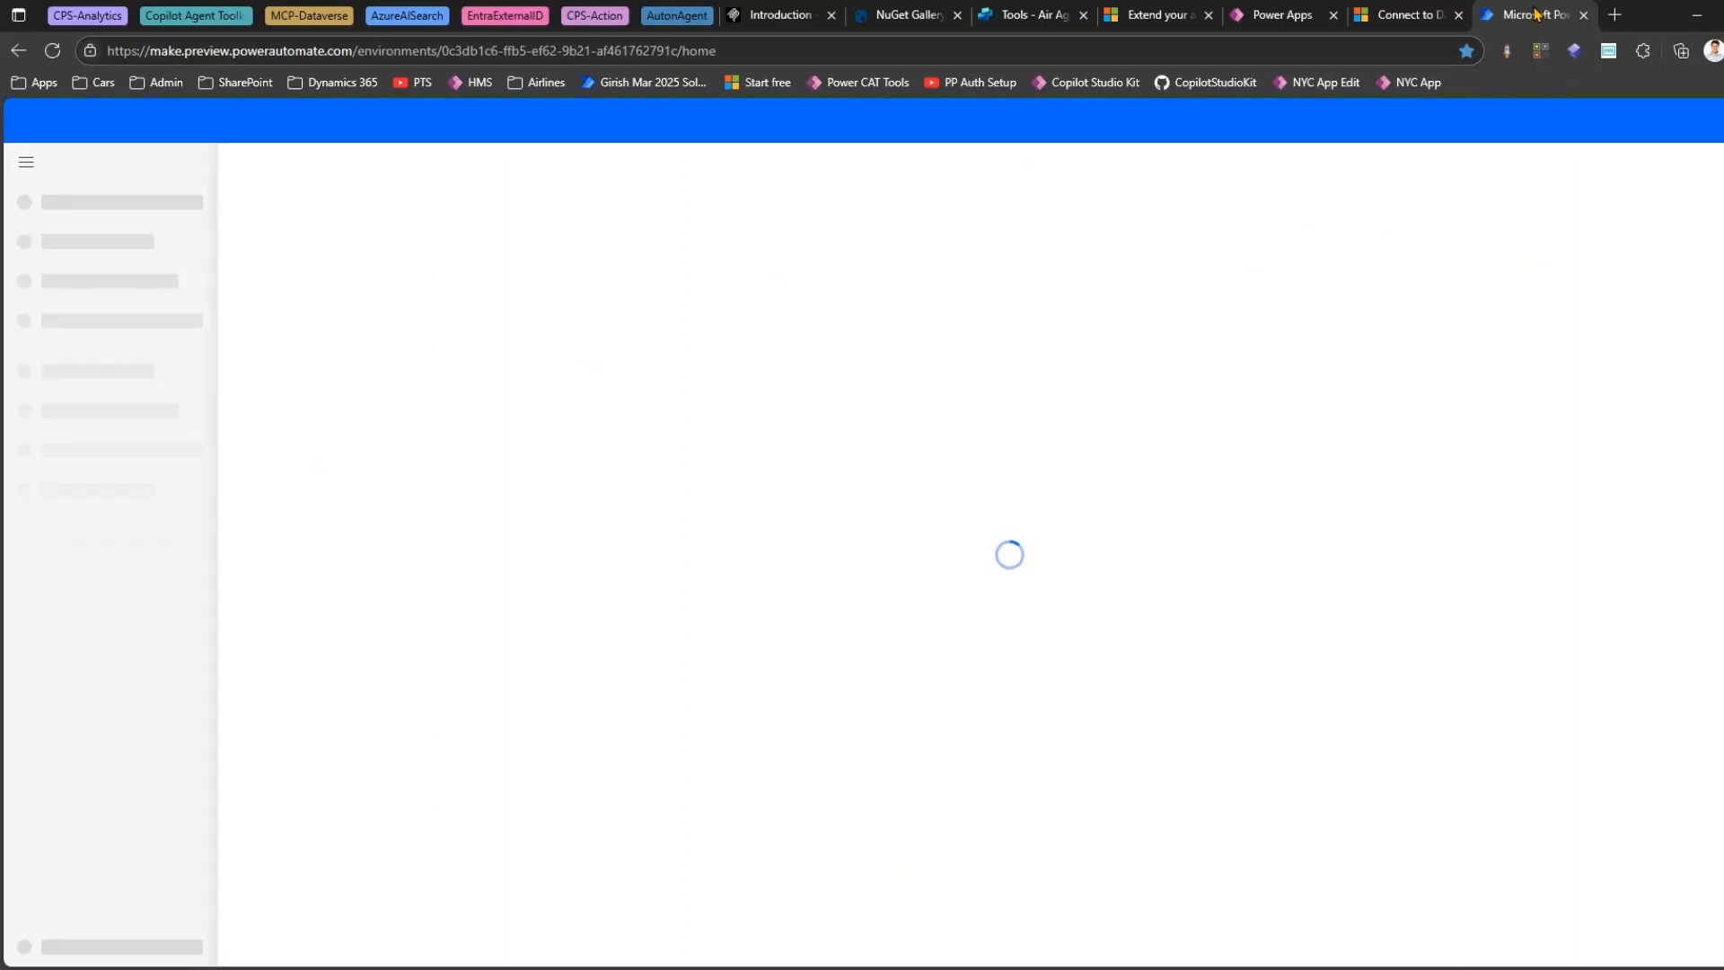
{"action": "left_click_drag", "start_coordinate": [1531, 13], "coordinate": [1408, 9]}
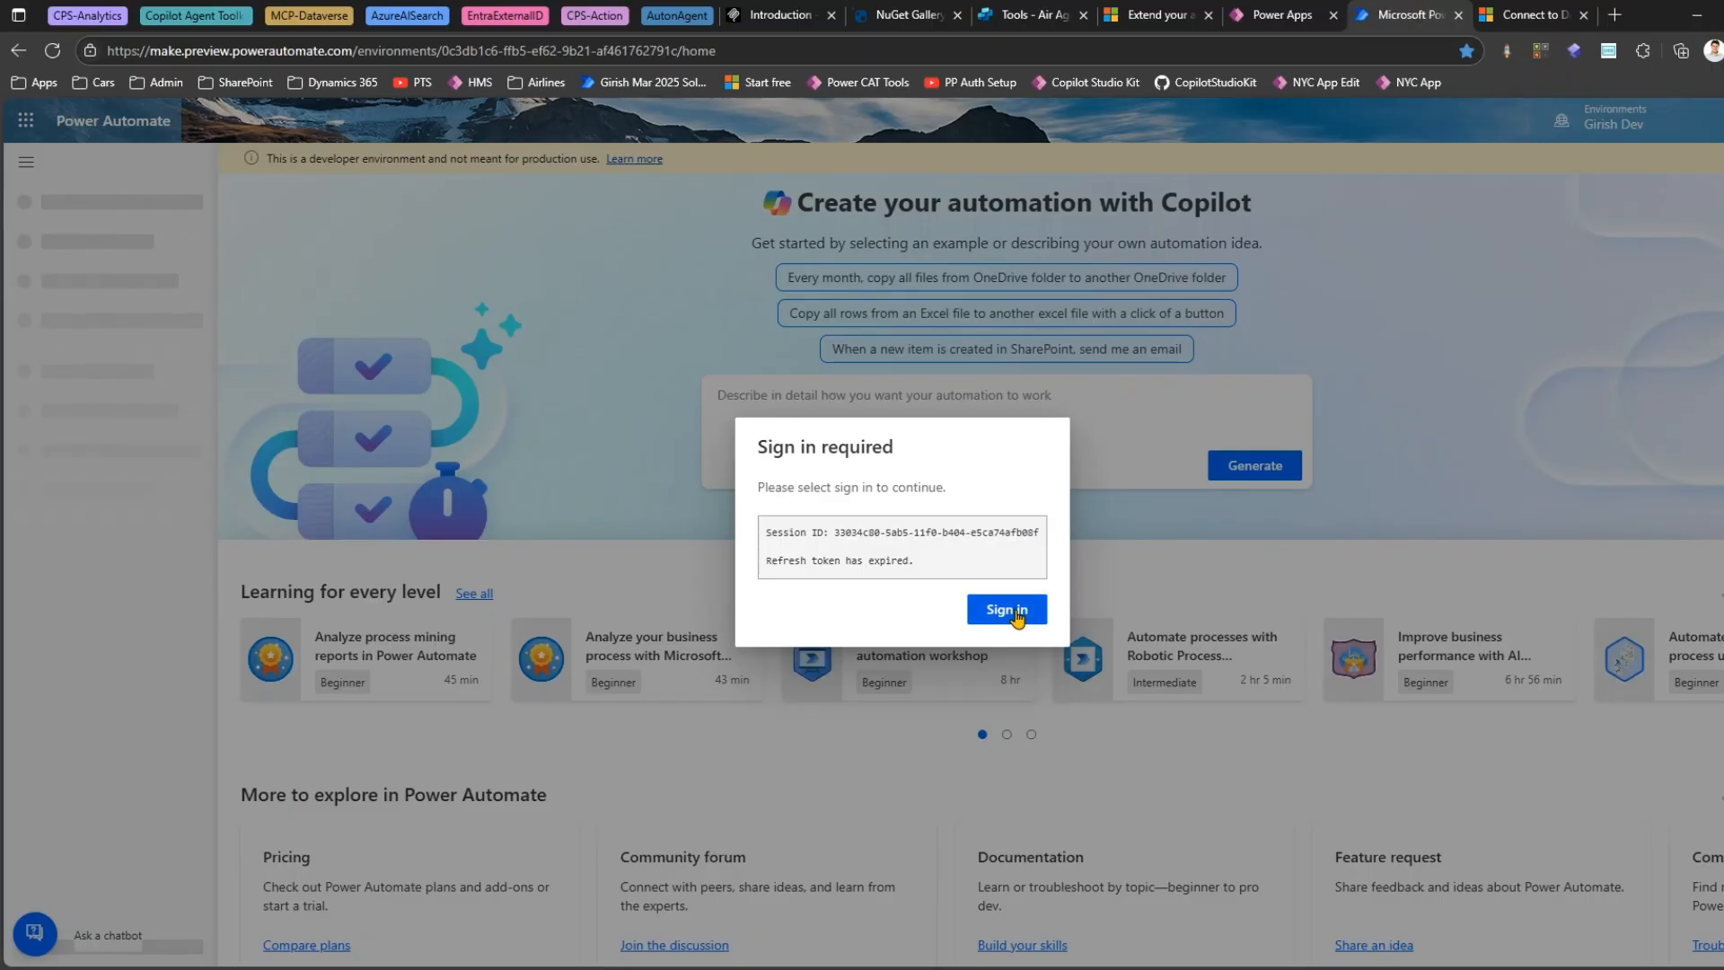
{"action": "left_click", "coordinate": [1007, 609]}
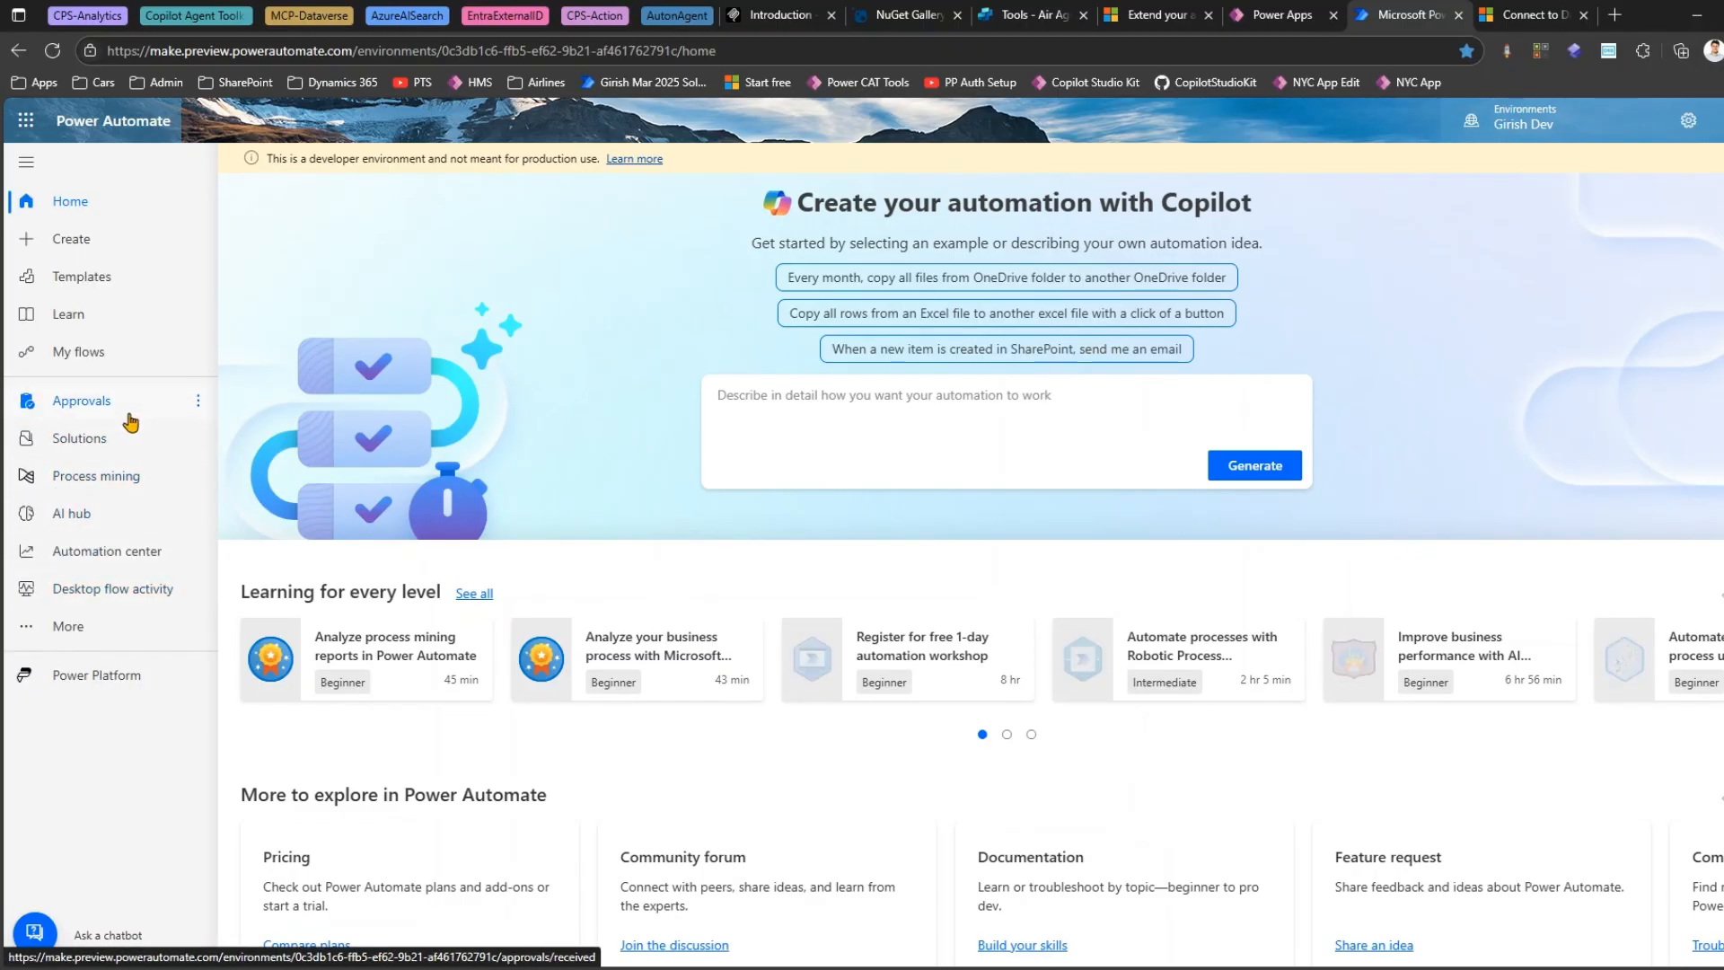
{"action": "left_click", "coordinate": [115, 629]}
{"action": "left_click", "coordinate": [361, 717]}
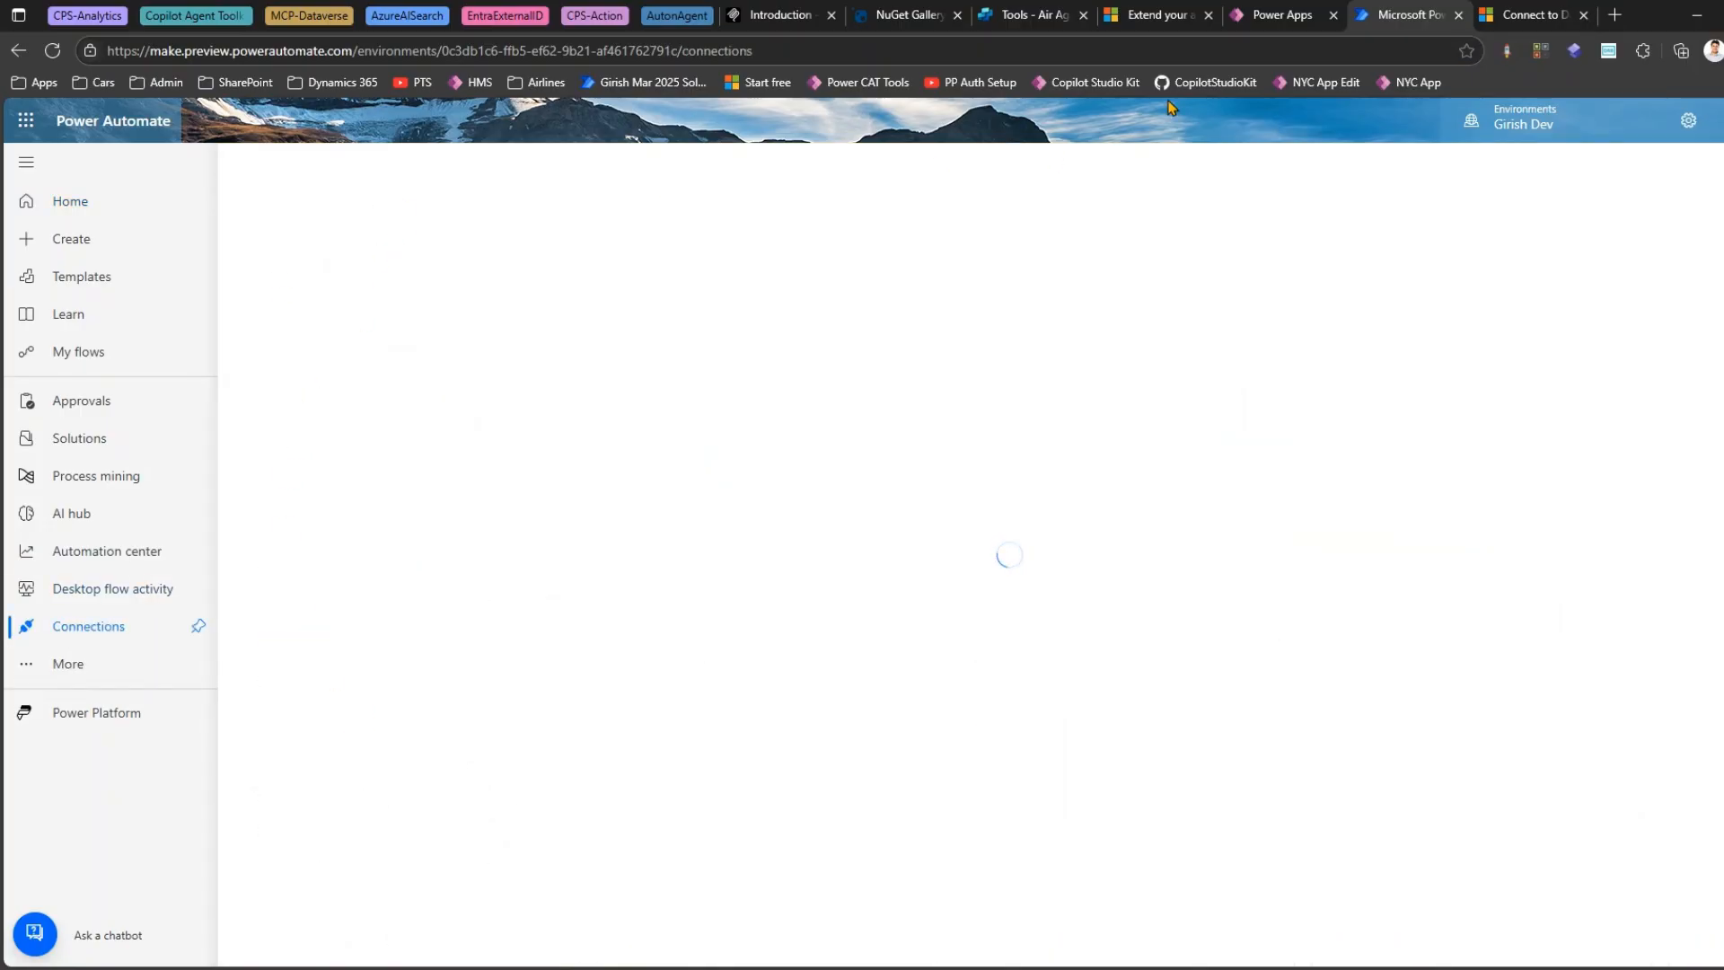
Open the most recently modified Microsoft Dataverse connection in Power Automate and copy its page URL.
{"action": "left_click", "coordinate": [1274, 13]}
{"action": "key", "text": "ctrl+Tab"}
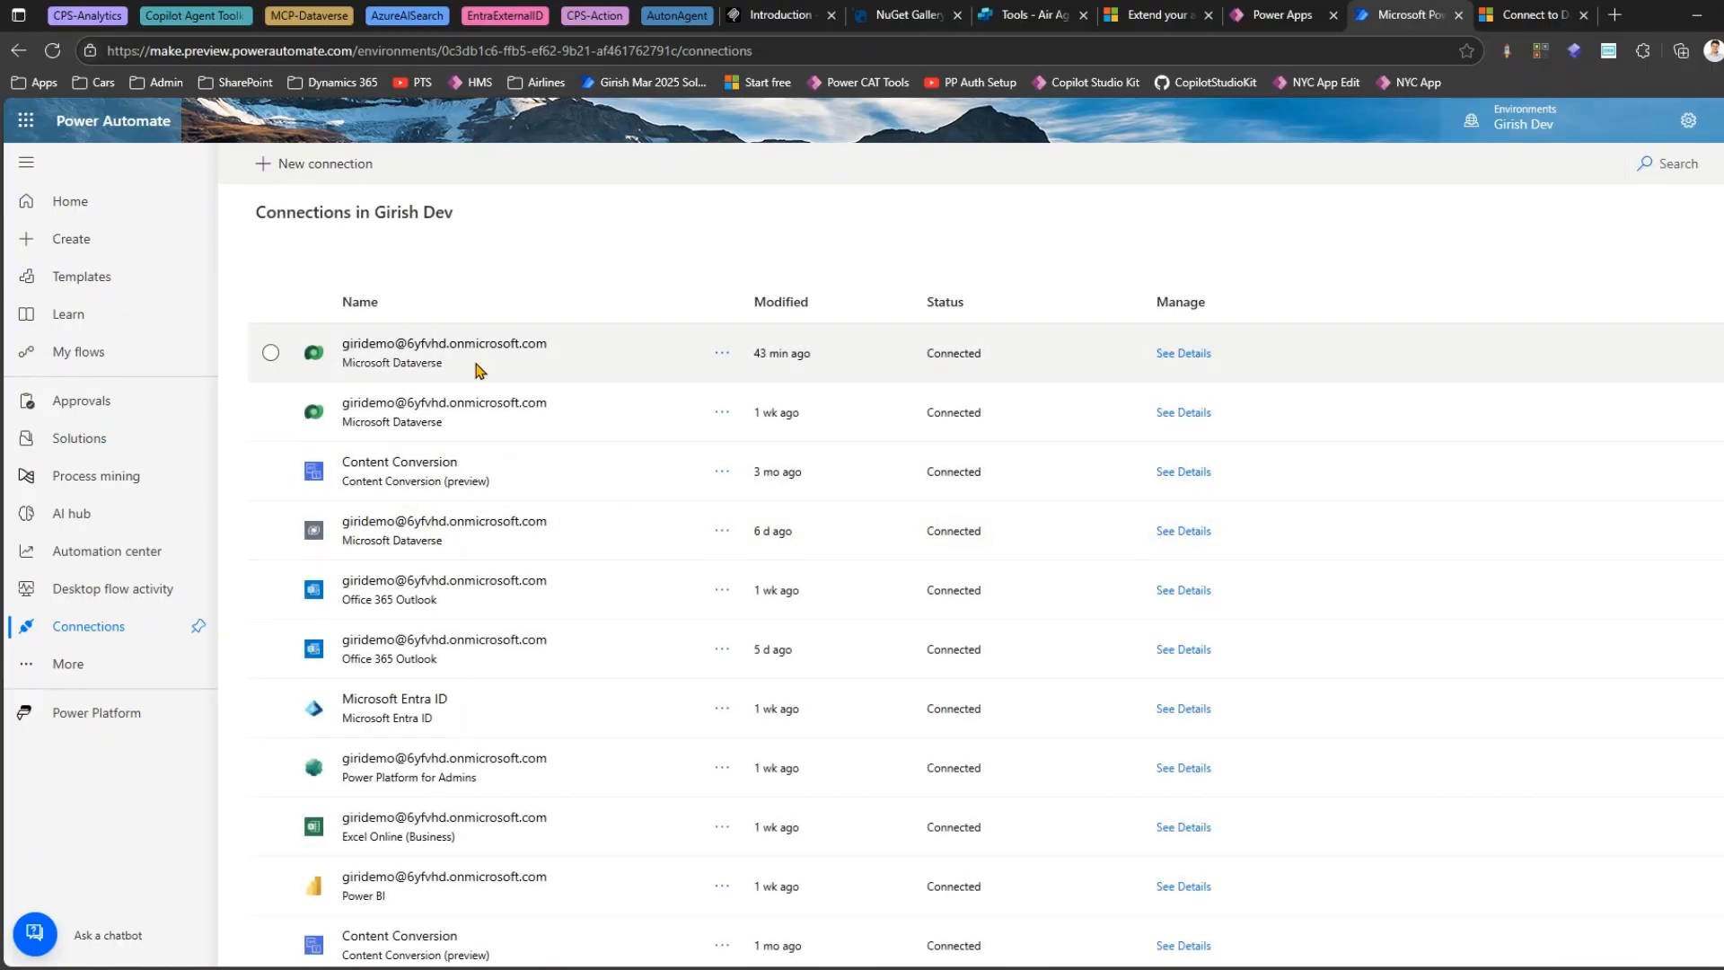
{"action": "left_click", "coordinate": [486, 347]}
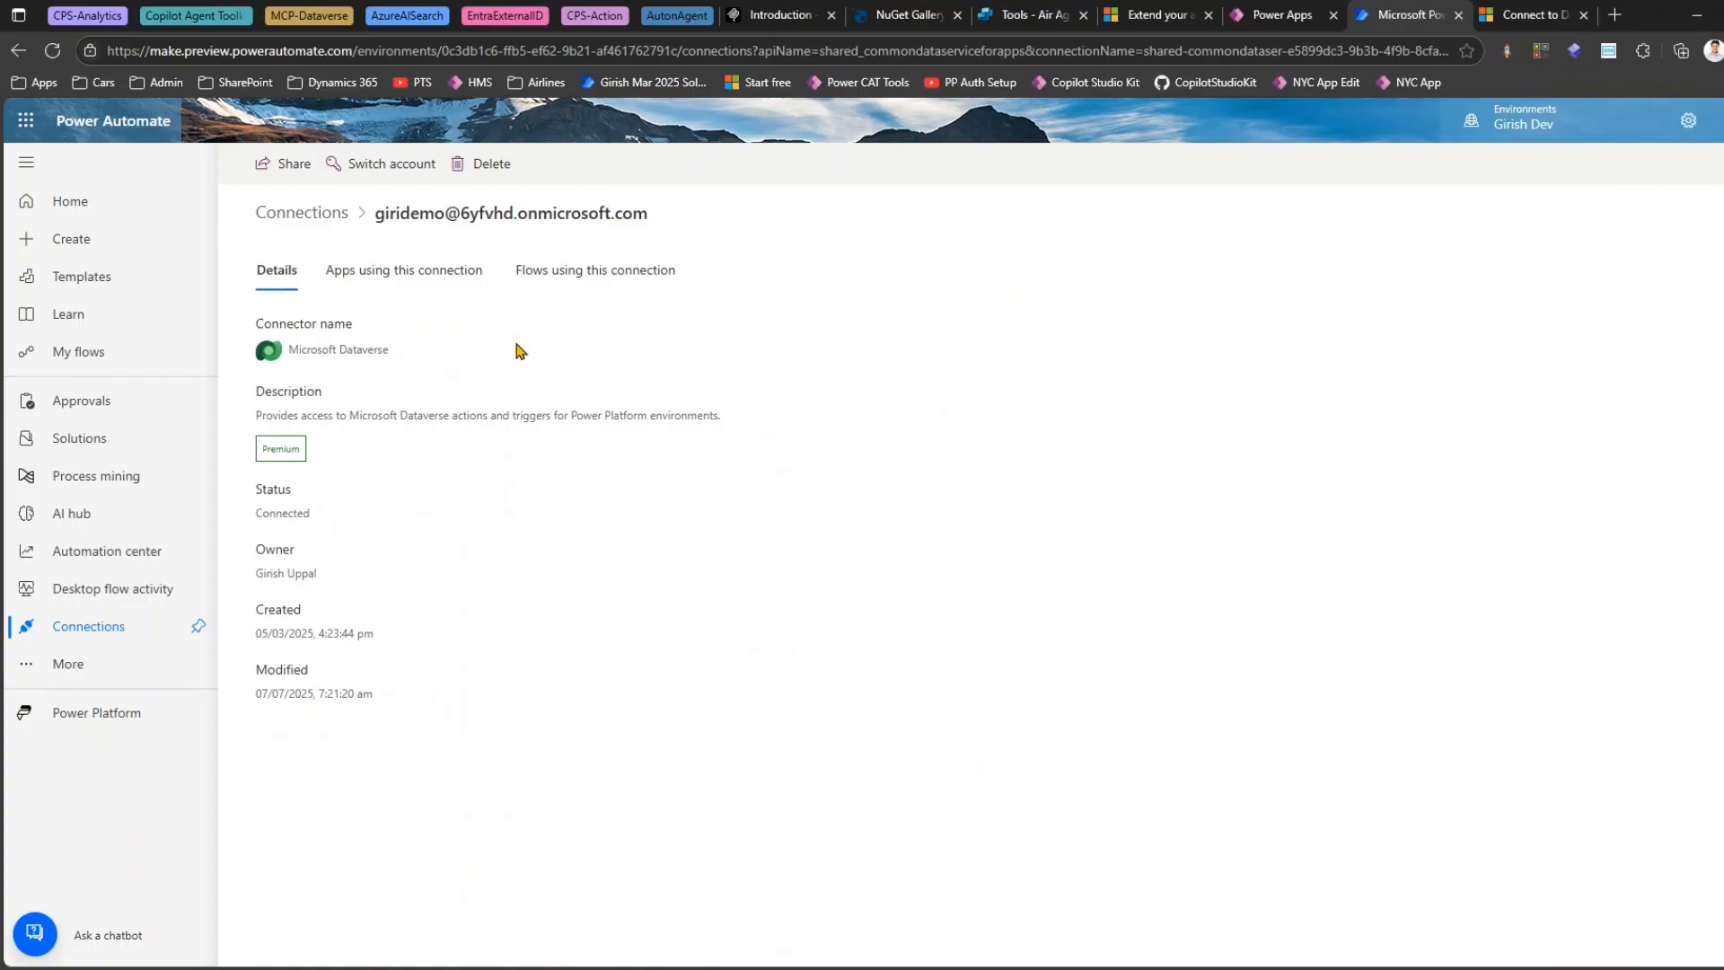
{"action": "left_click", "coordinate": [596, 51]}
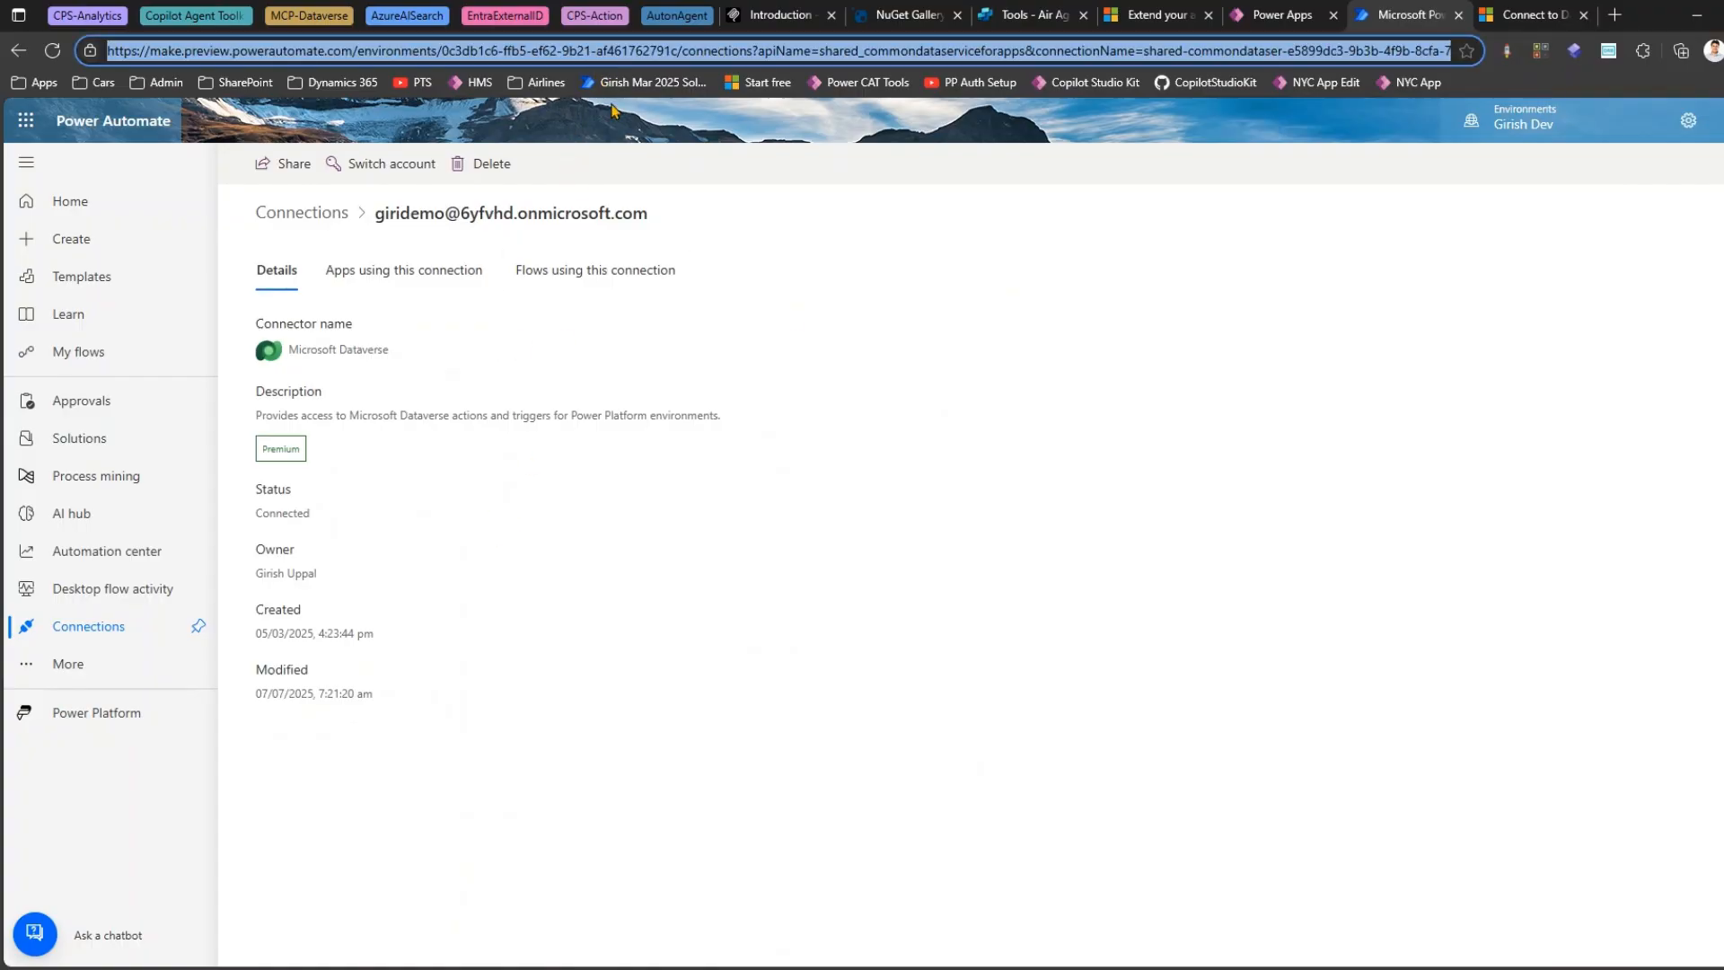
Switch to VS Code and replace the "<URL for Dataverse connection>" placeholder in claude_desktop_config.json with the copied connection URL.
{"action": "left_click", "coordinate": [1159, 968]}
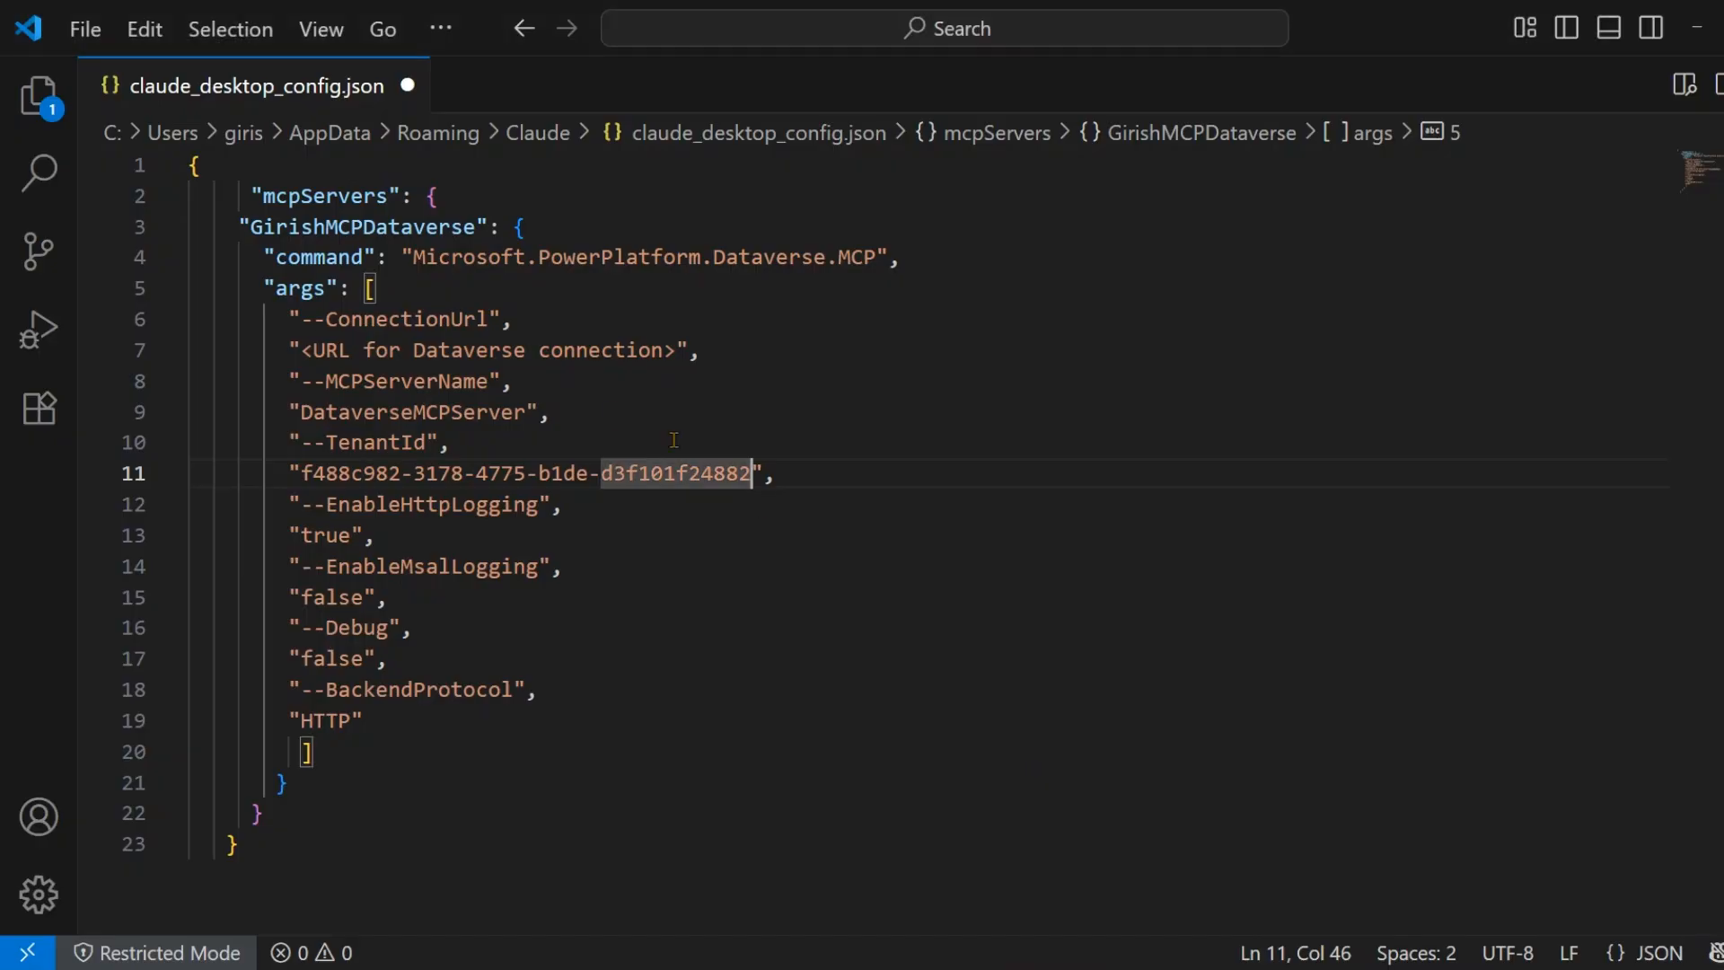
{"action": "left_click_drag", "start_coordinate": [303, 351], "coordinate": [677, 345]}
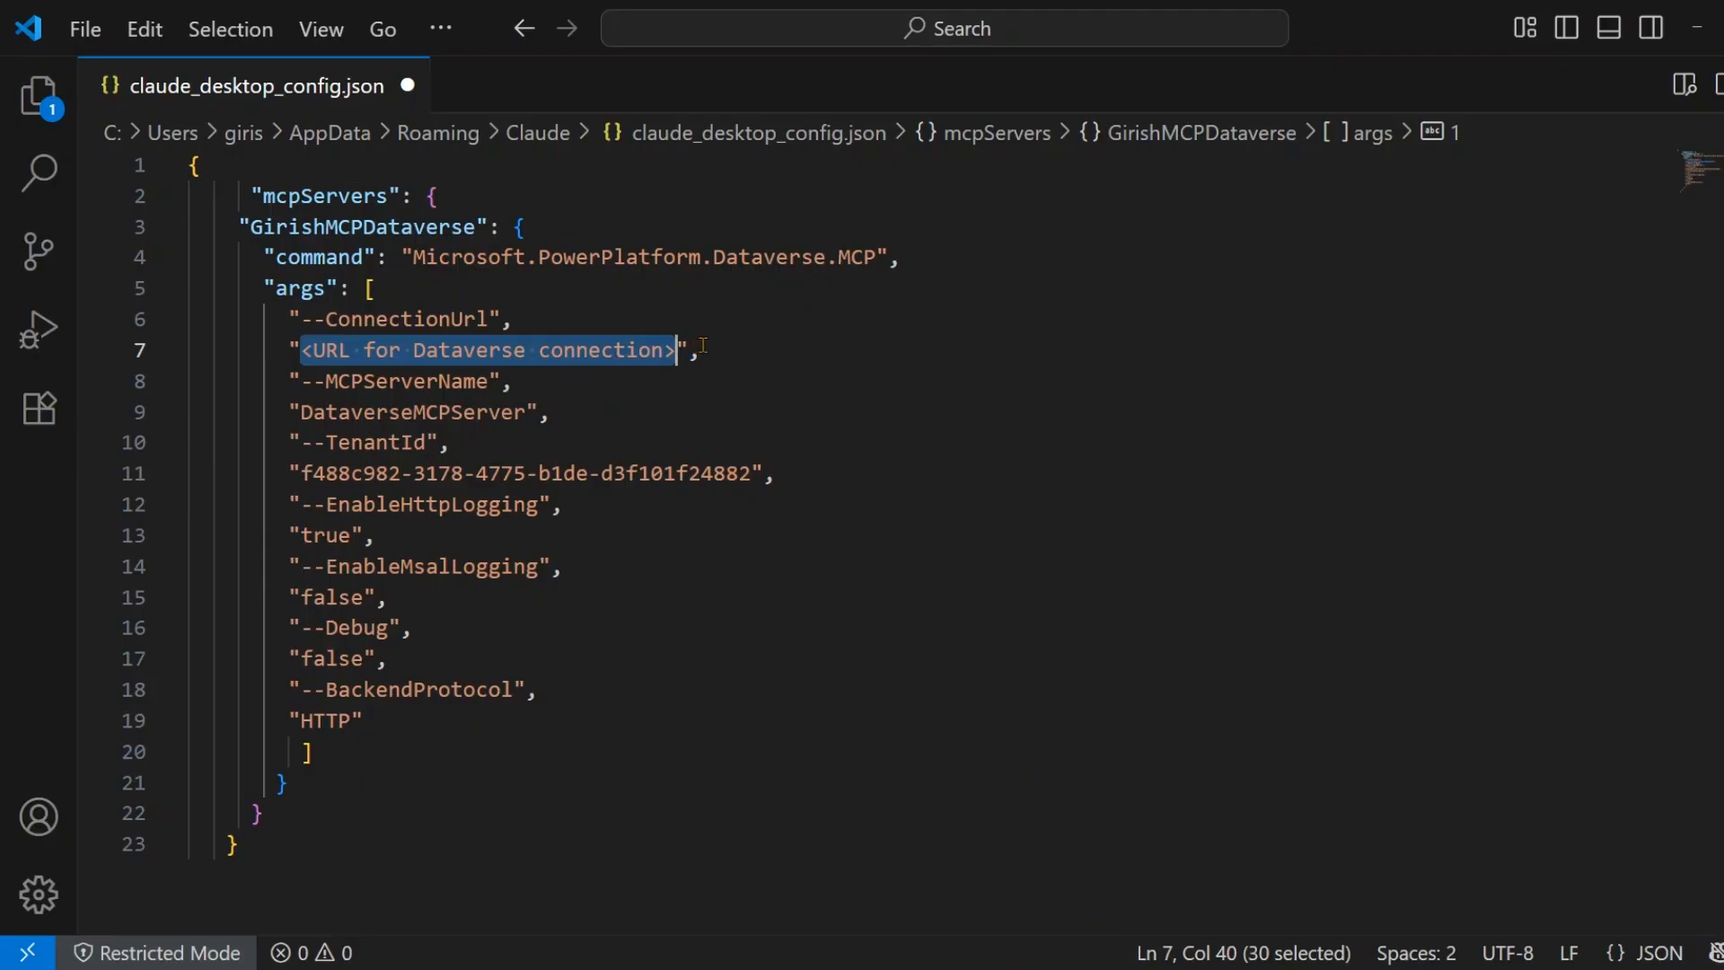
{"action": "key", "text": "ctrl+v"}
Turn on word wrap in the editor so the long connection URL fits the window.
{"action": "left_click_drag", "start_coordinate": [1108, 927], "coordinate": [322, 934]}
{"action": "left_click", "coordinate": [321, 30]}
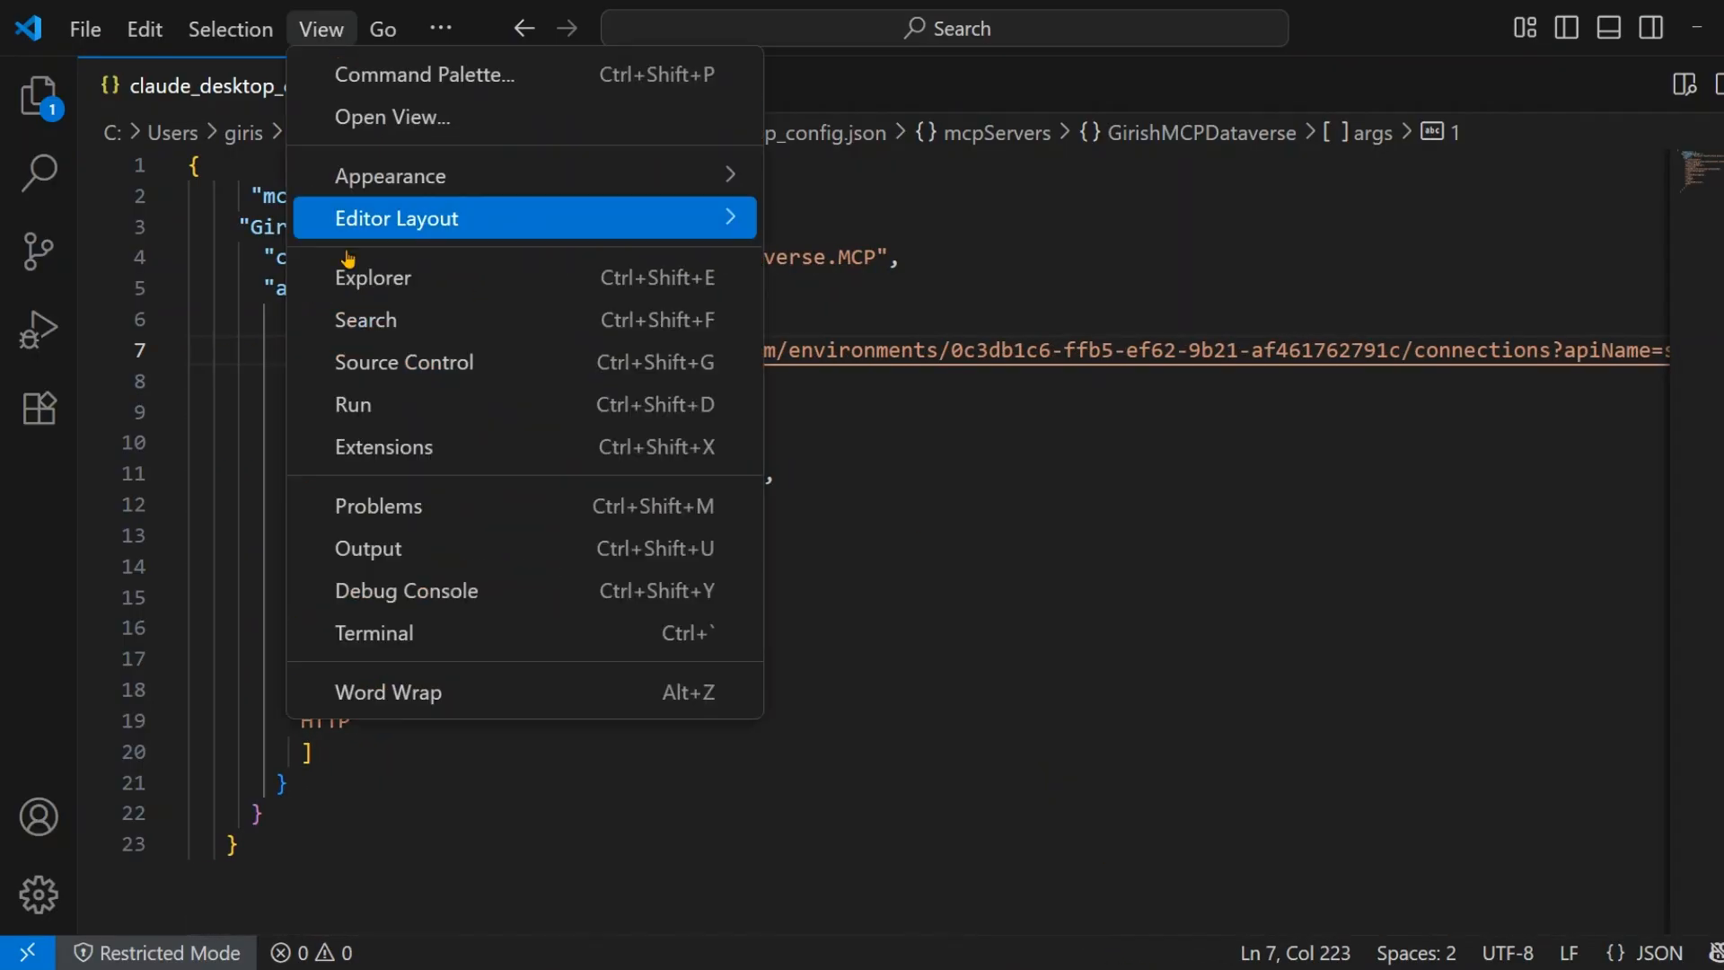
{"action": "left_click", "coordinate": [406, 688]}
{"action": "left_click", "coordinate": [433, 279]}
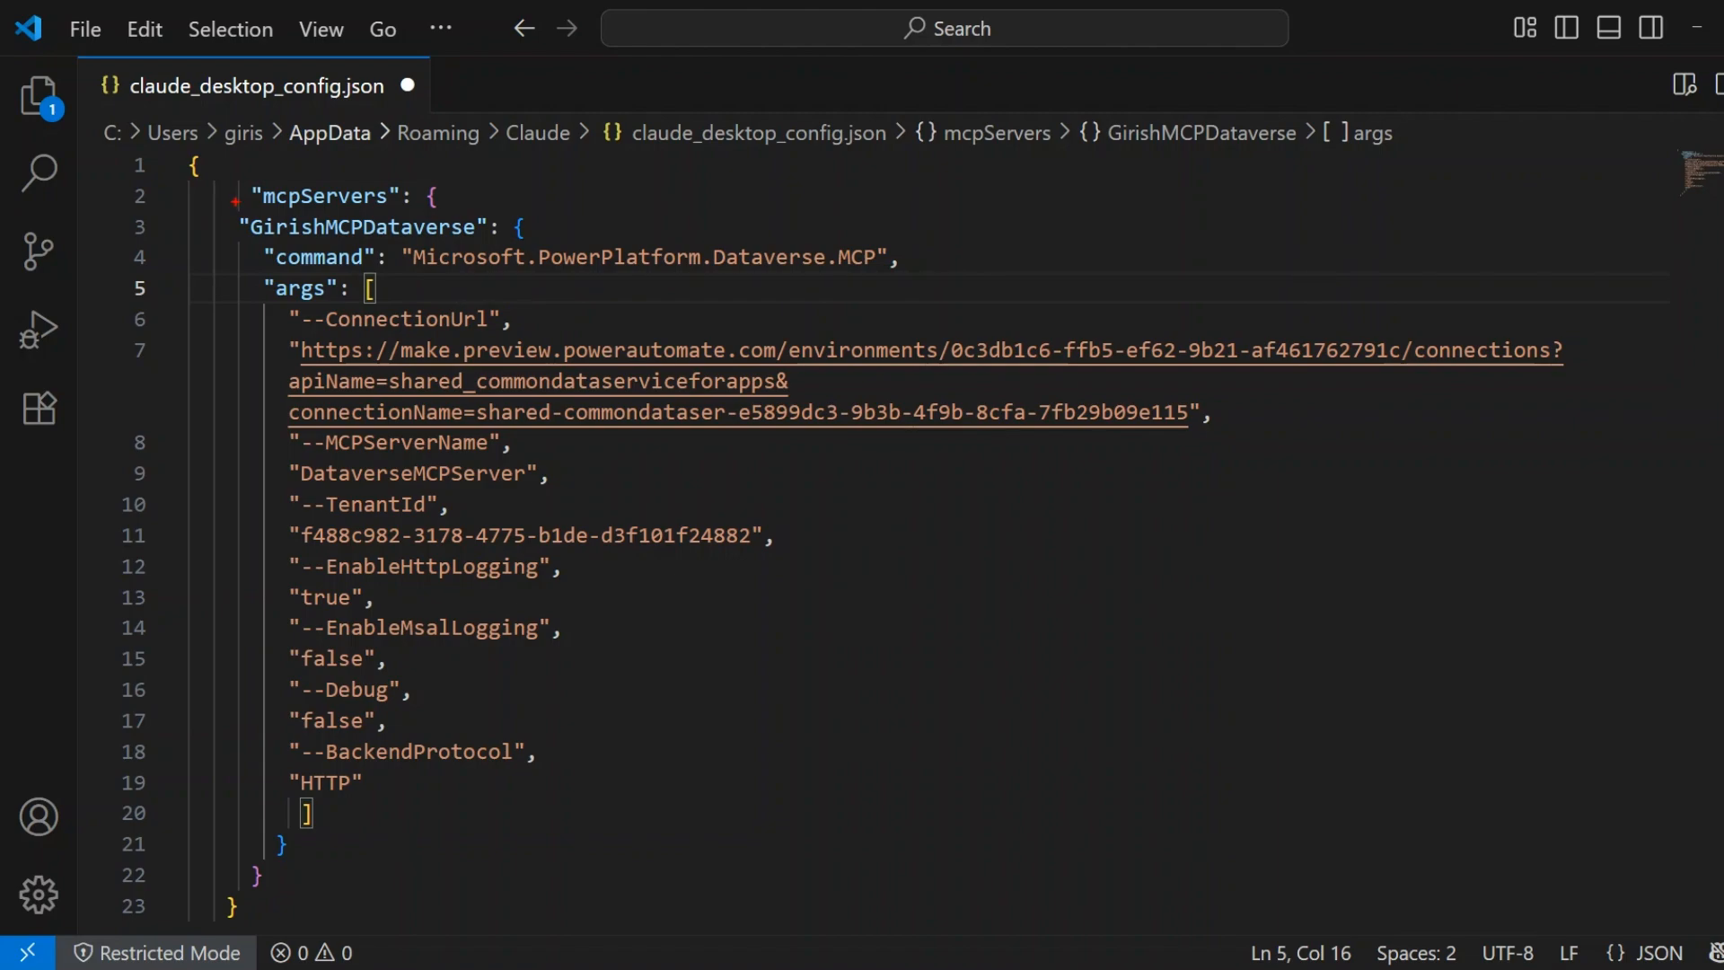
{"action": "left_click_drag", "start_coordinate": [230, 211], "coordinate": [506, 243]}
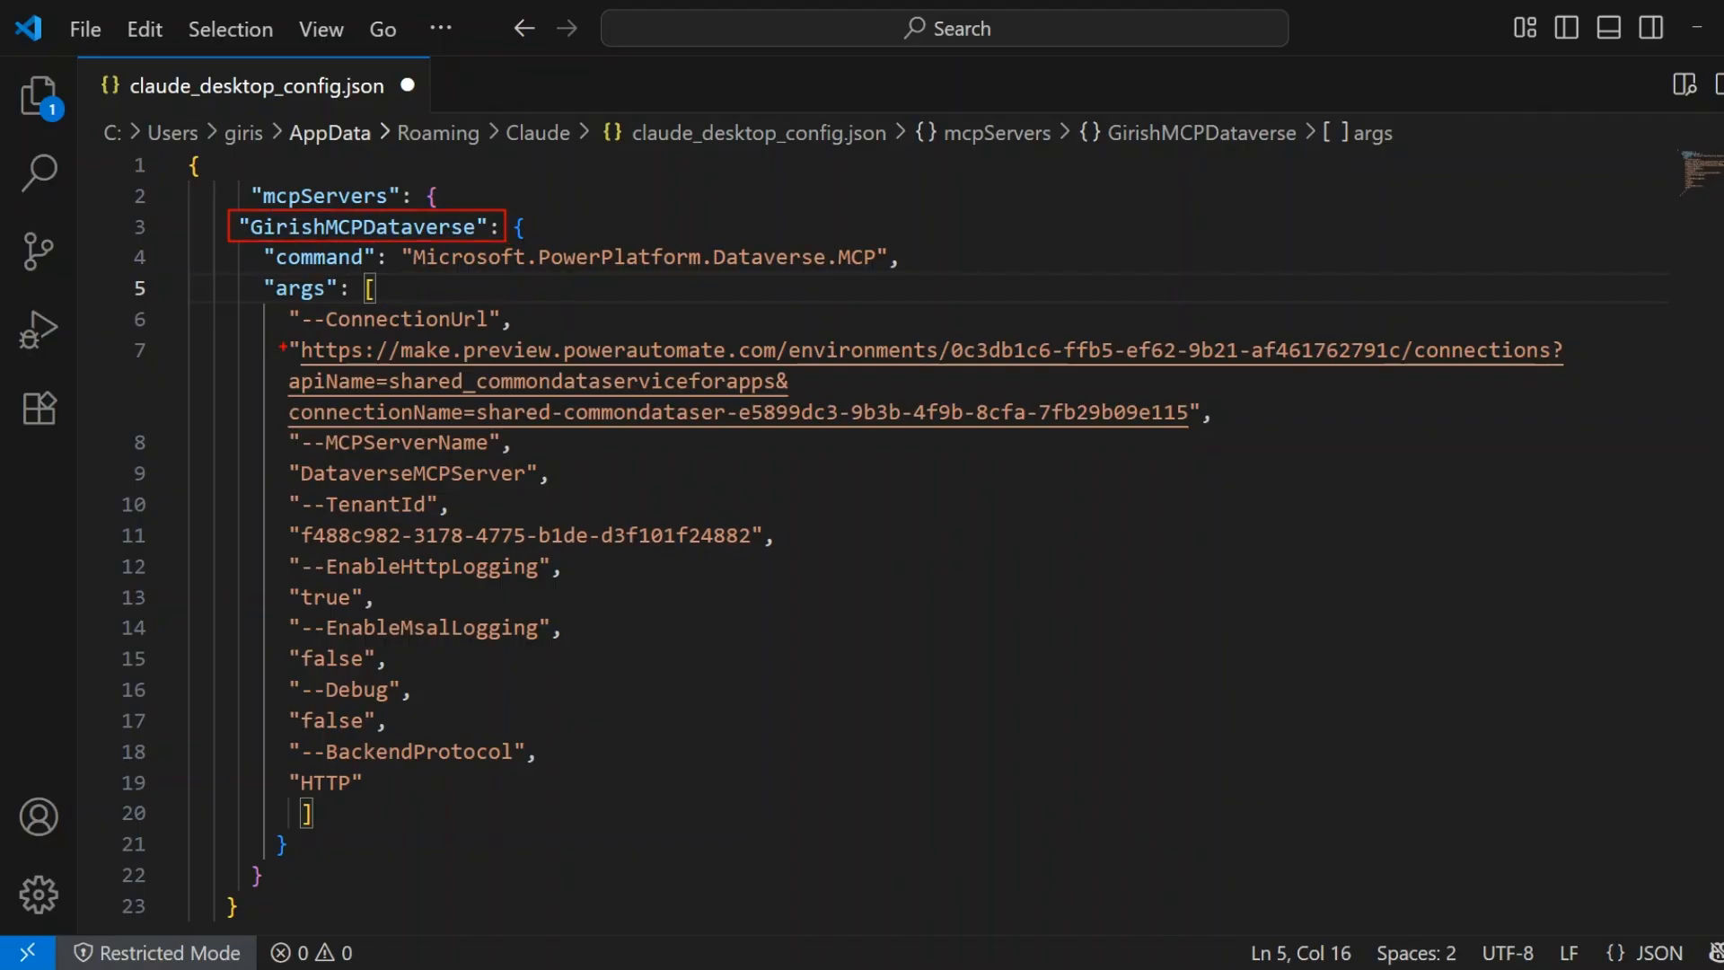
{"action": "mouse_move", "coordinate": [271, 337]}
{"action": "left_mouse_down"}
{"action": "mouse_move", "coordinate": [361, 364]}
{"action": "mouse_move", "coordinate": [1223, 440]}
{"action": "mouse_move", "coordinate": [1472, 449]}
{"action": "mouse_move", "coordinate": [1577, 432]}
{"action": "left_mouse_up"}
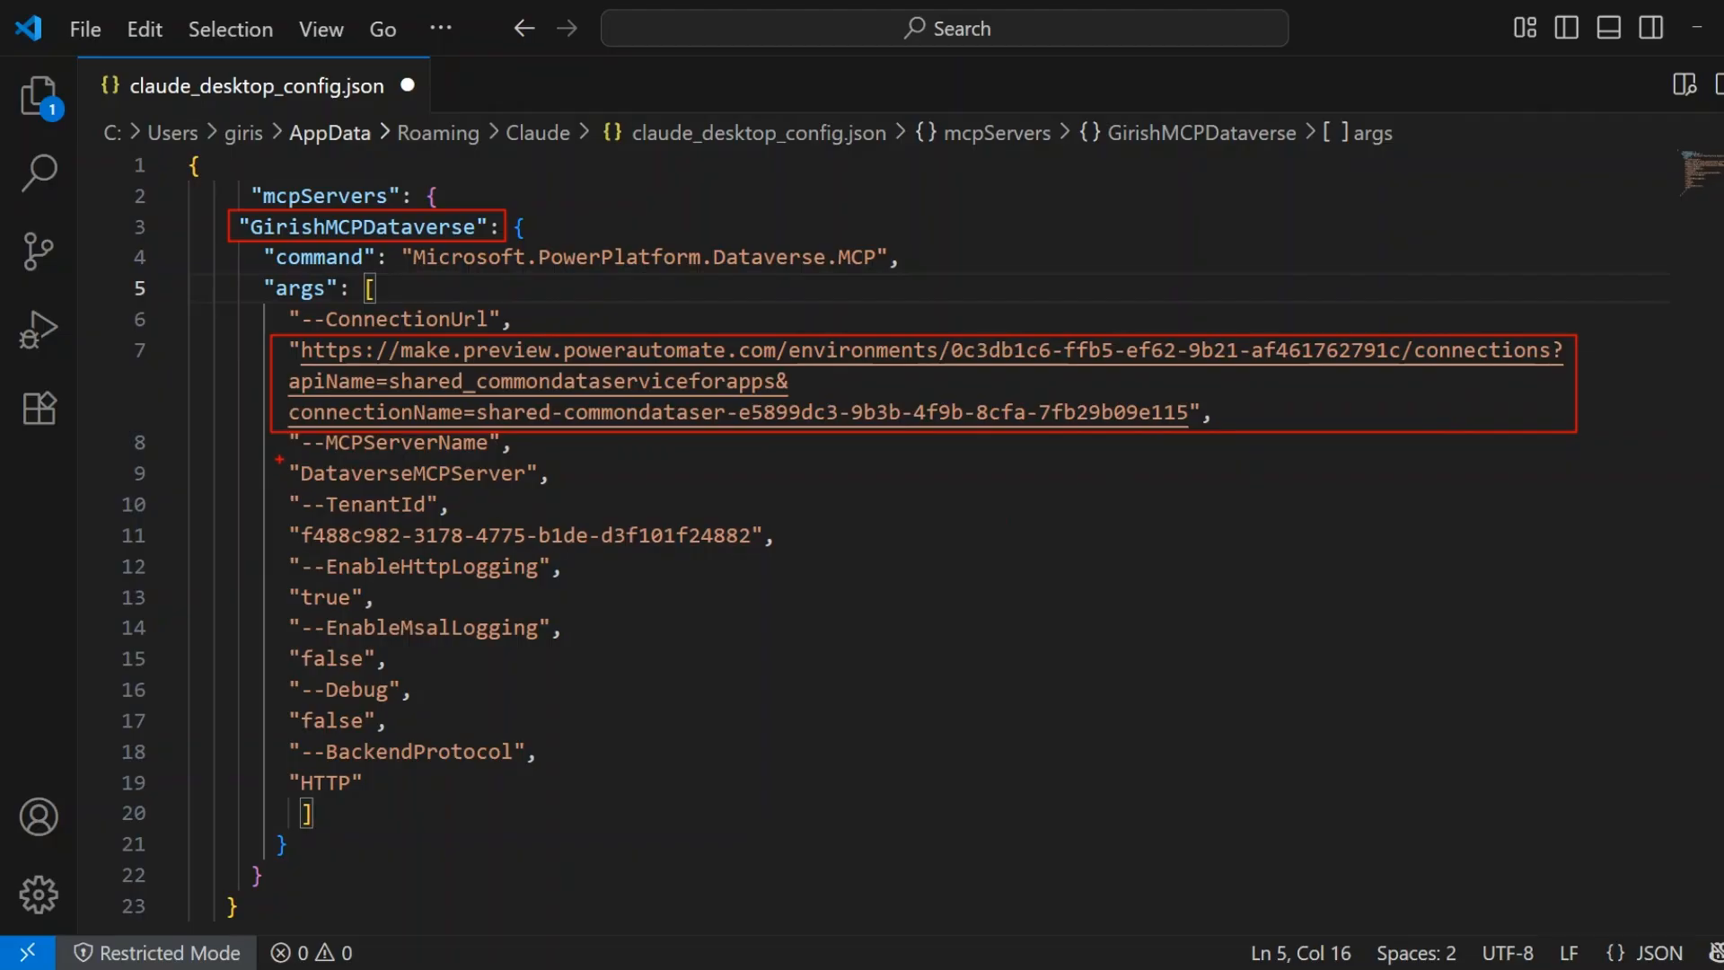
{"action": "left_click_drag", "start_coordinate": [278, 527], "coordinate": [813, 551]}
{"action": "key", "text": "Escape"}
Switch to Power Automate and open the connector list for creating a new connection.
{"action": "left_click", "coordinate": [718, 967]}
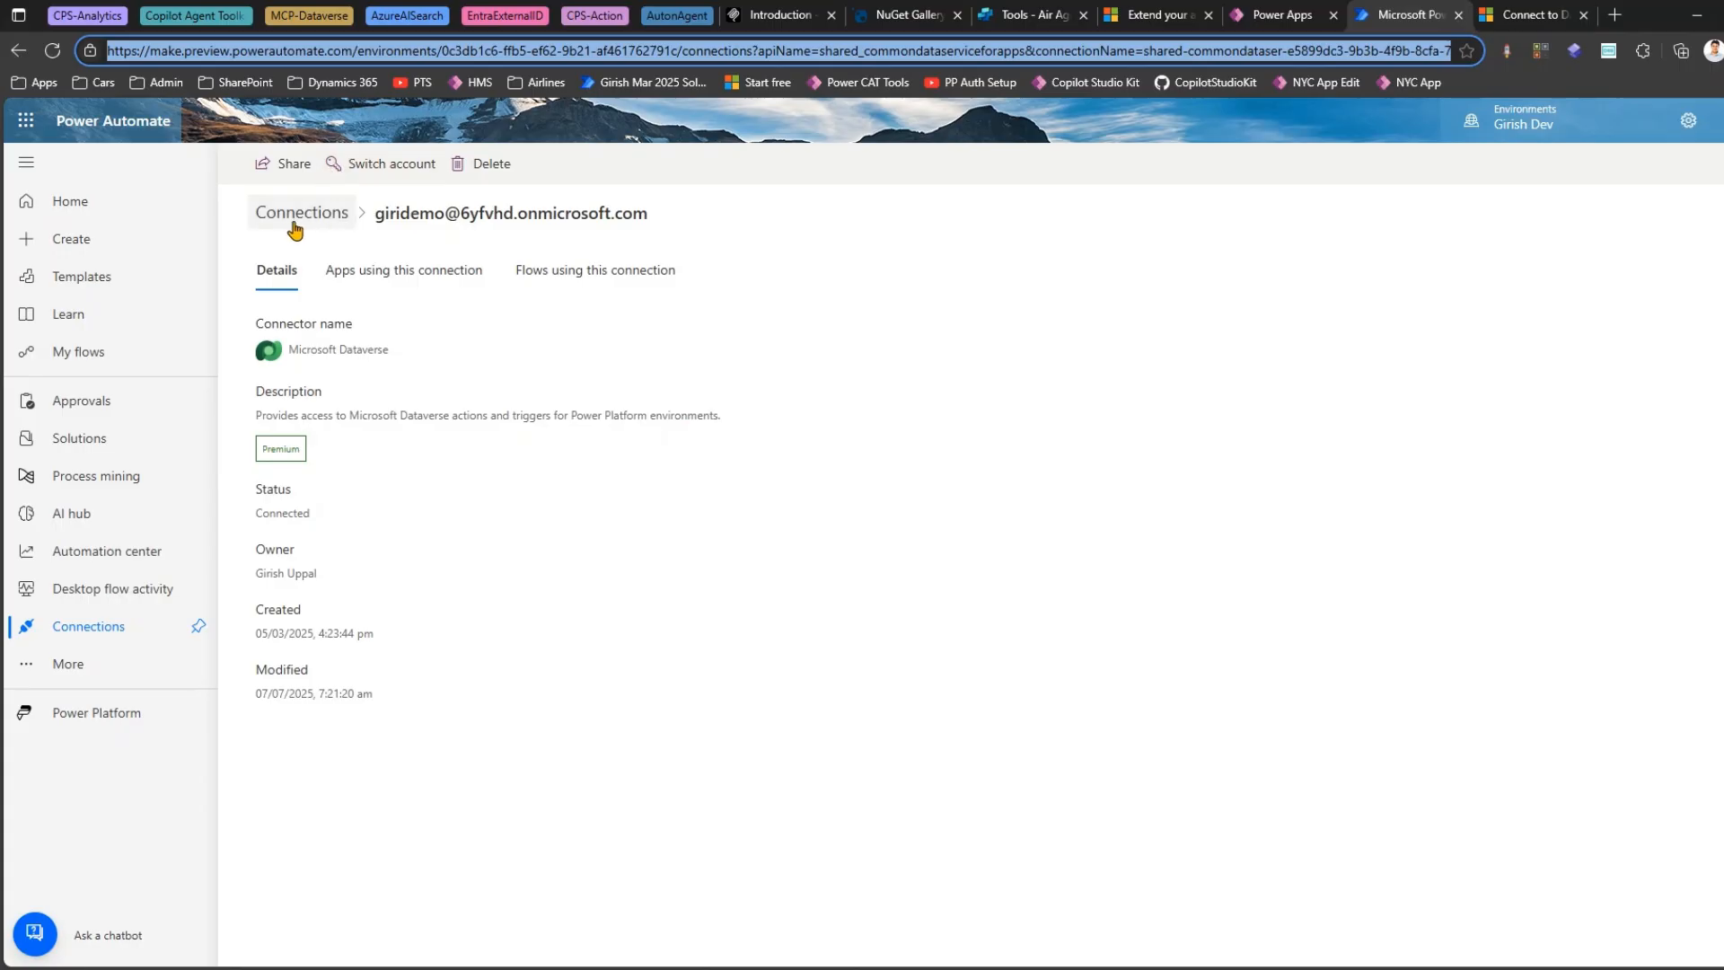
{"action": "left_click", "coordinate": [133, 625]}
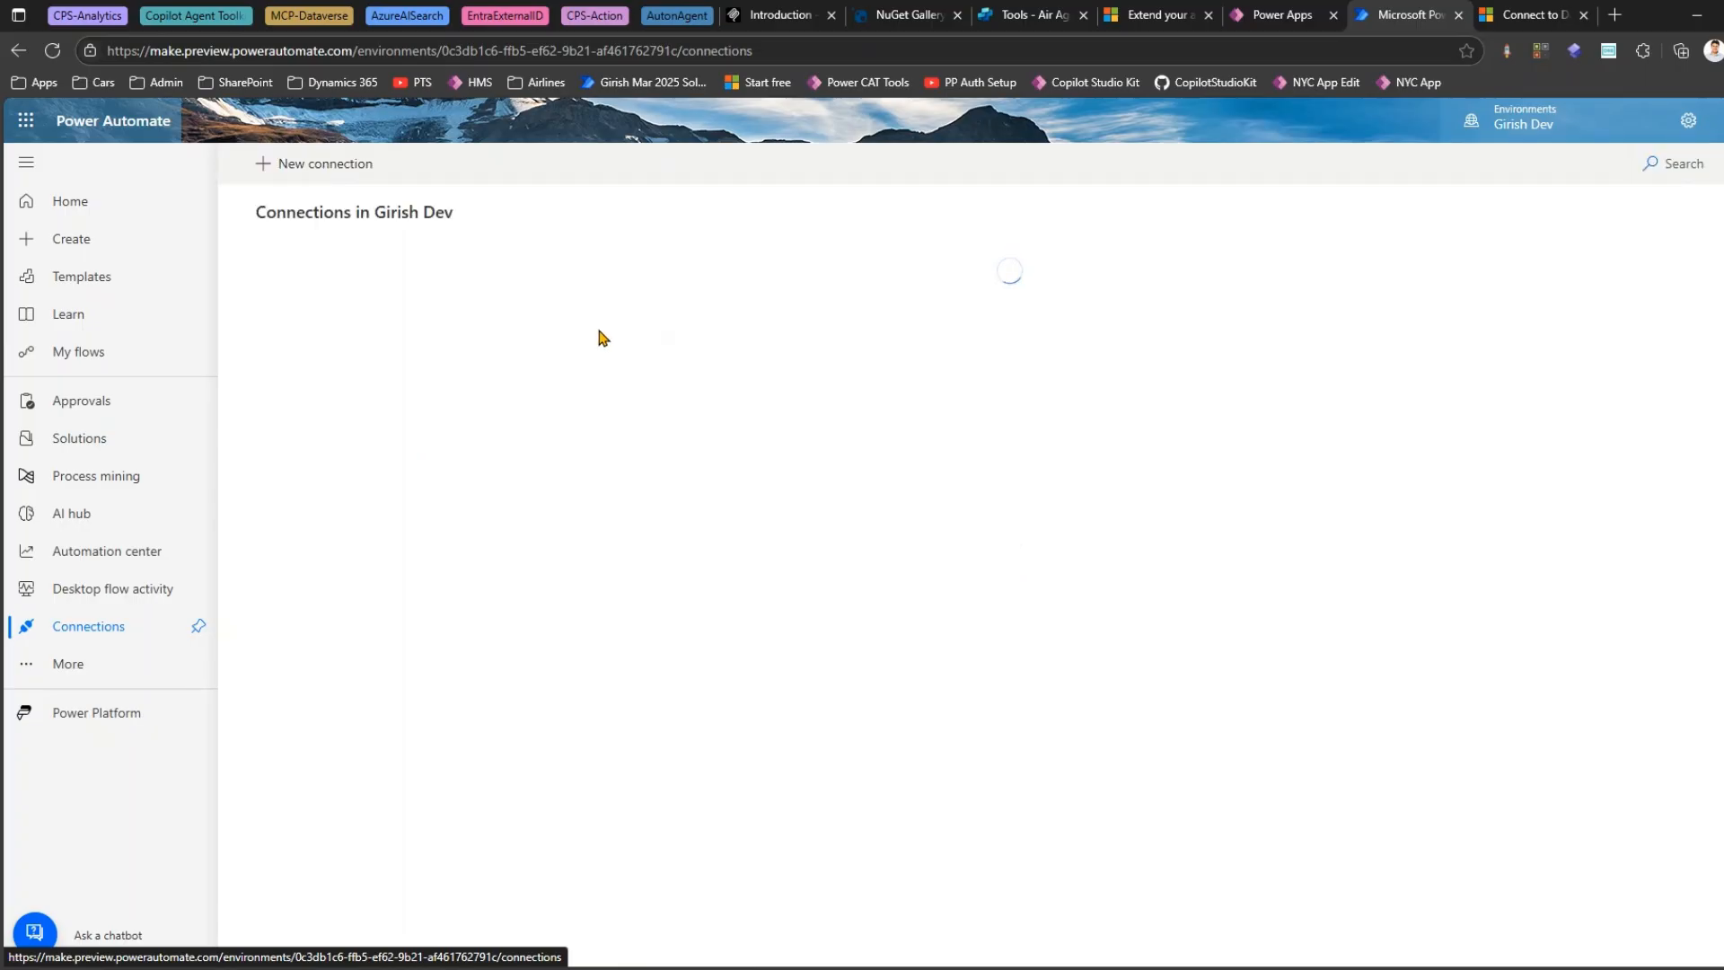
{"action": "left_click", "coordinate": [327, 170]}
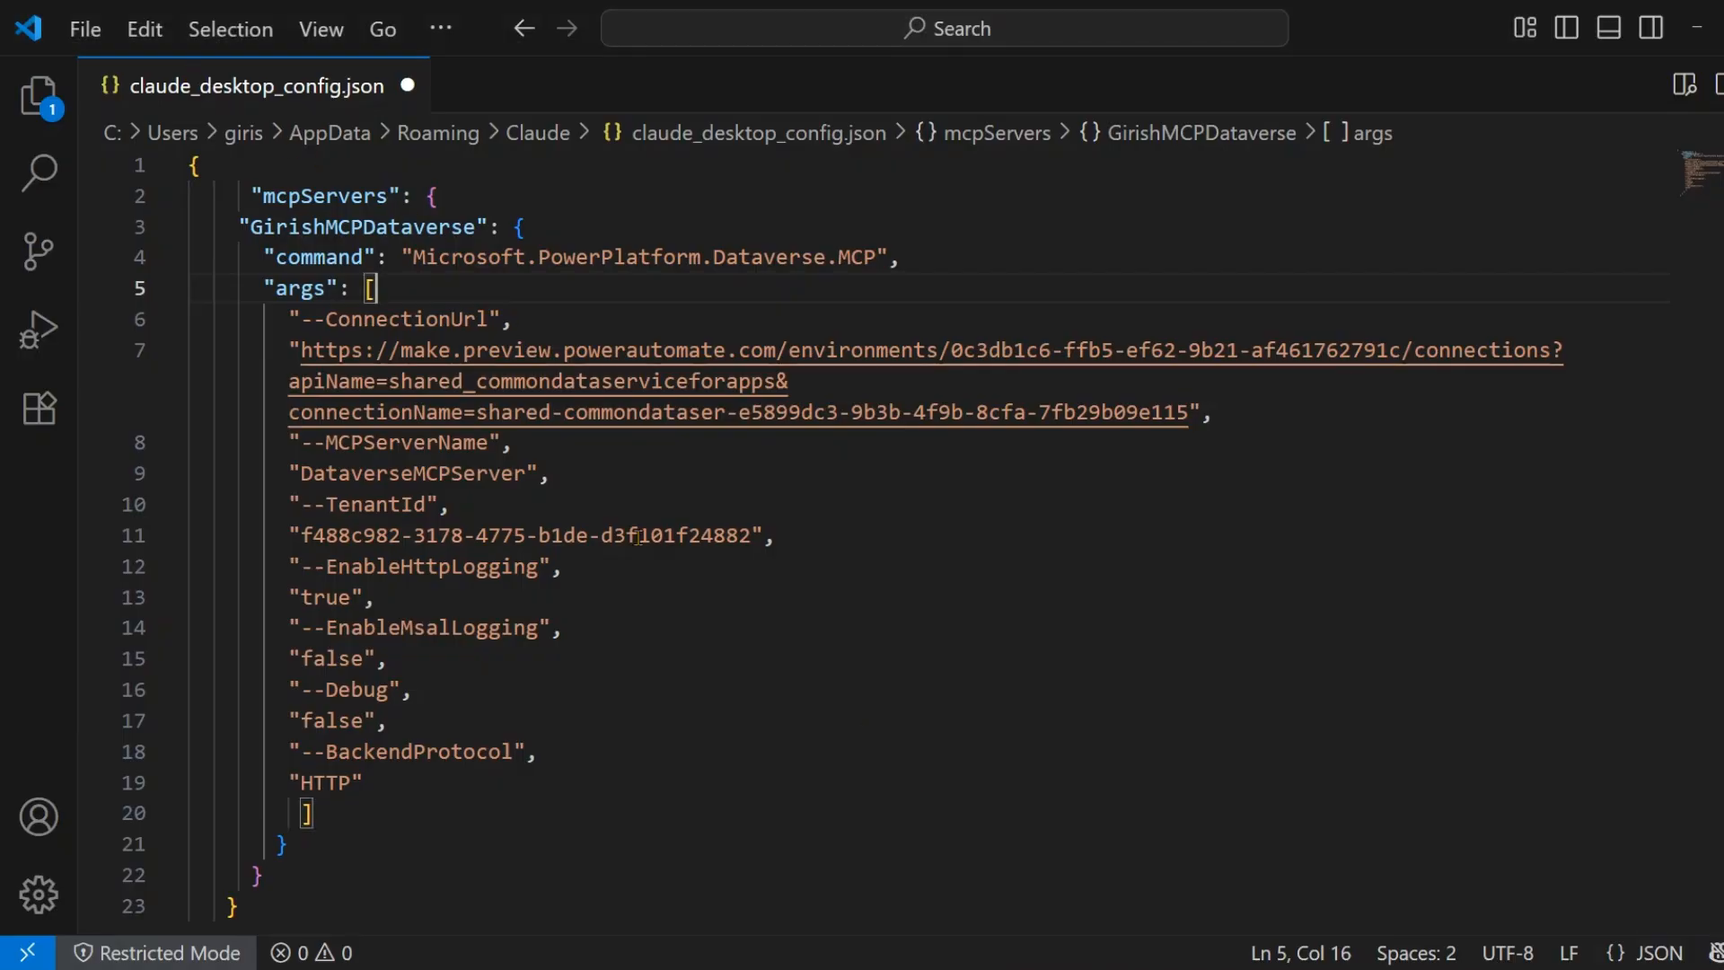
Save the changes to claude_desktop_config.json in VS Code.
{"action": "left_click", "coordinate": [731, 627]}
{"action": "key", "text": "ctrl+s"}
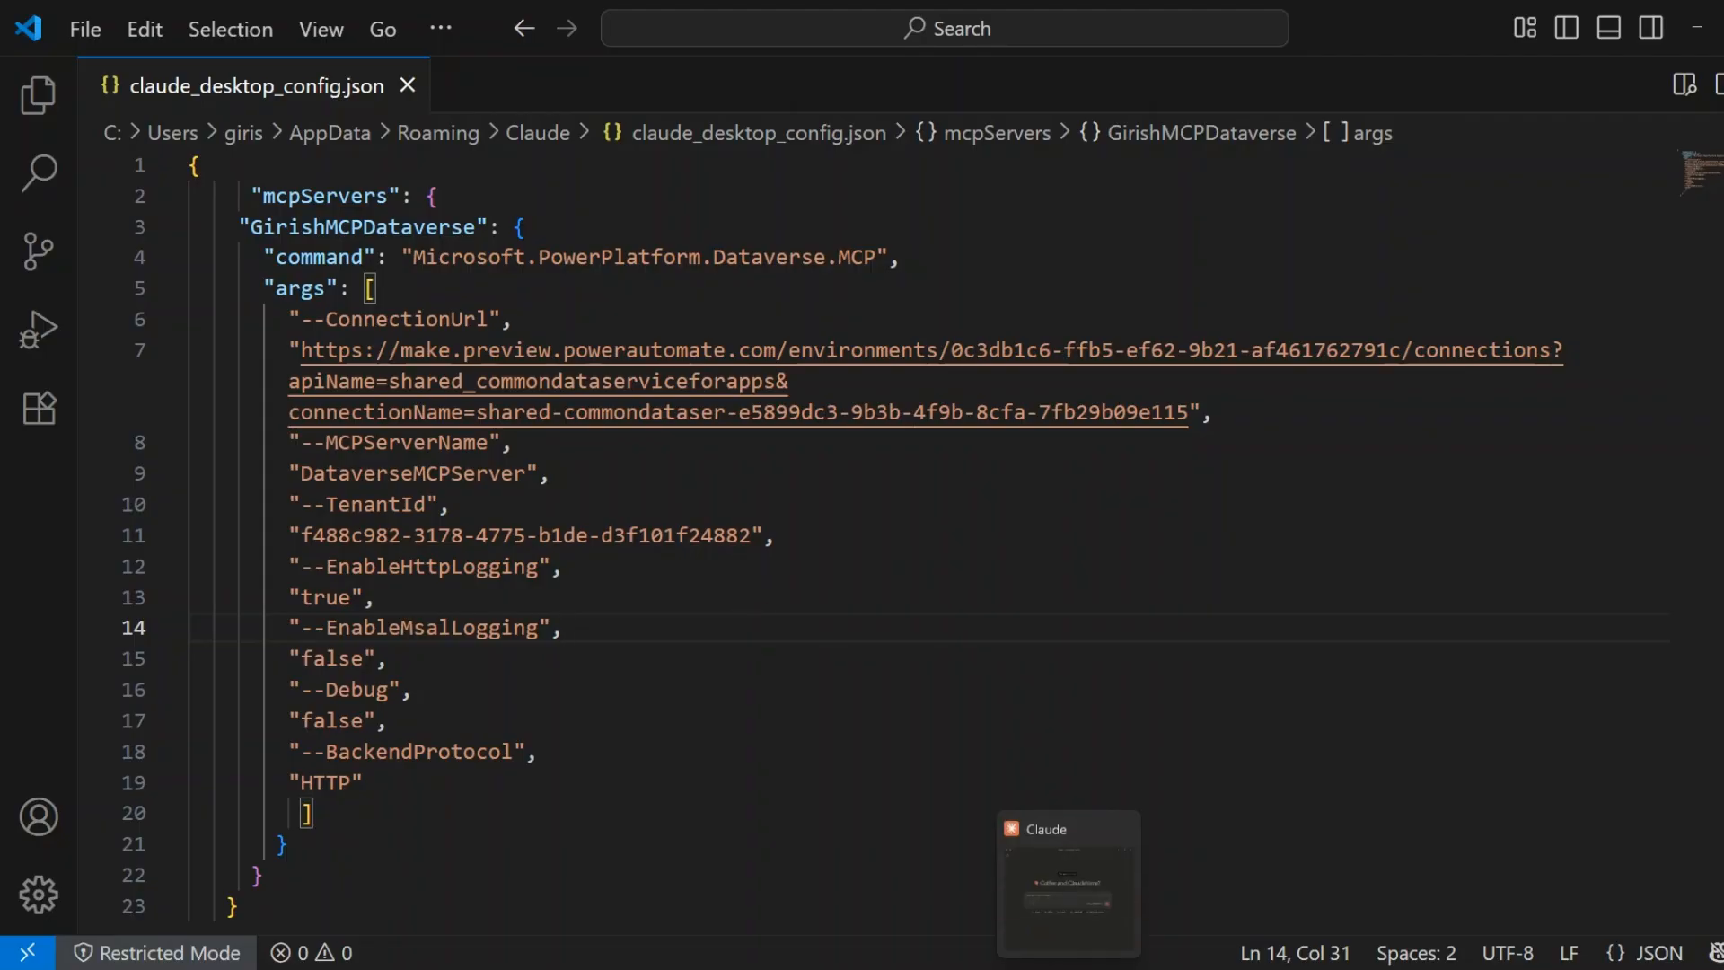
Switch to Claude and check its General, Extensions and Developer settings for the configured MCP server.
{"action": "left_click", "coordinate": [1069, 968]}
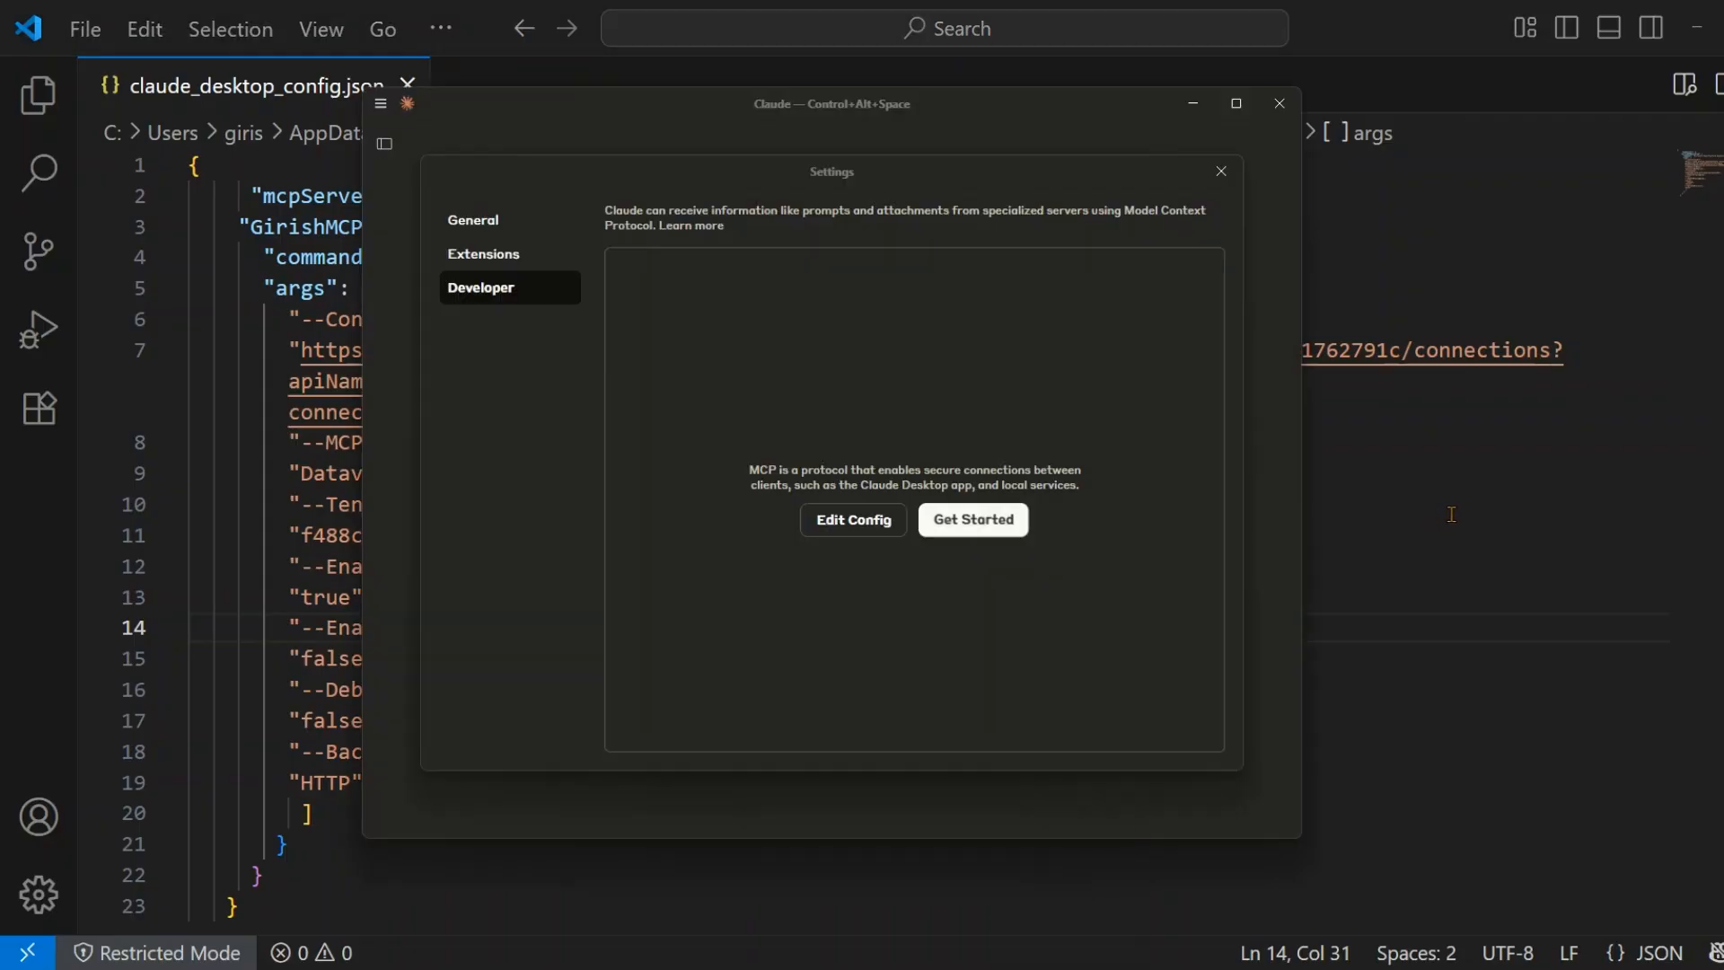
{"action": "left_click", "coordinate": [1485, 507]}
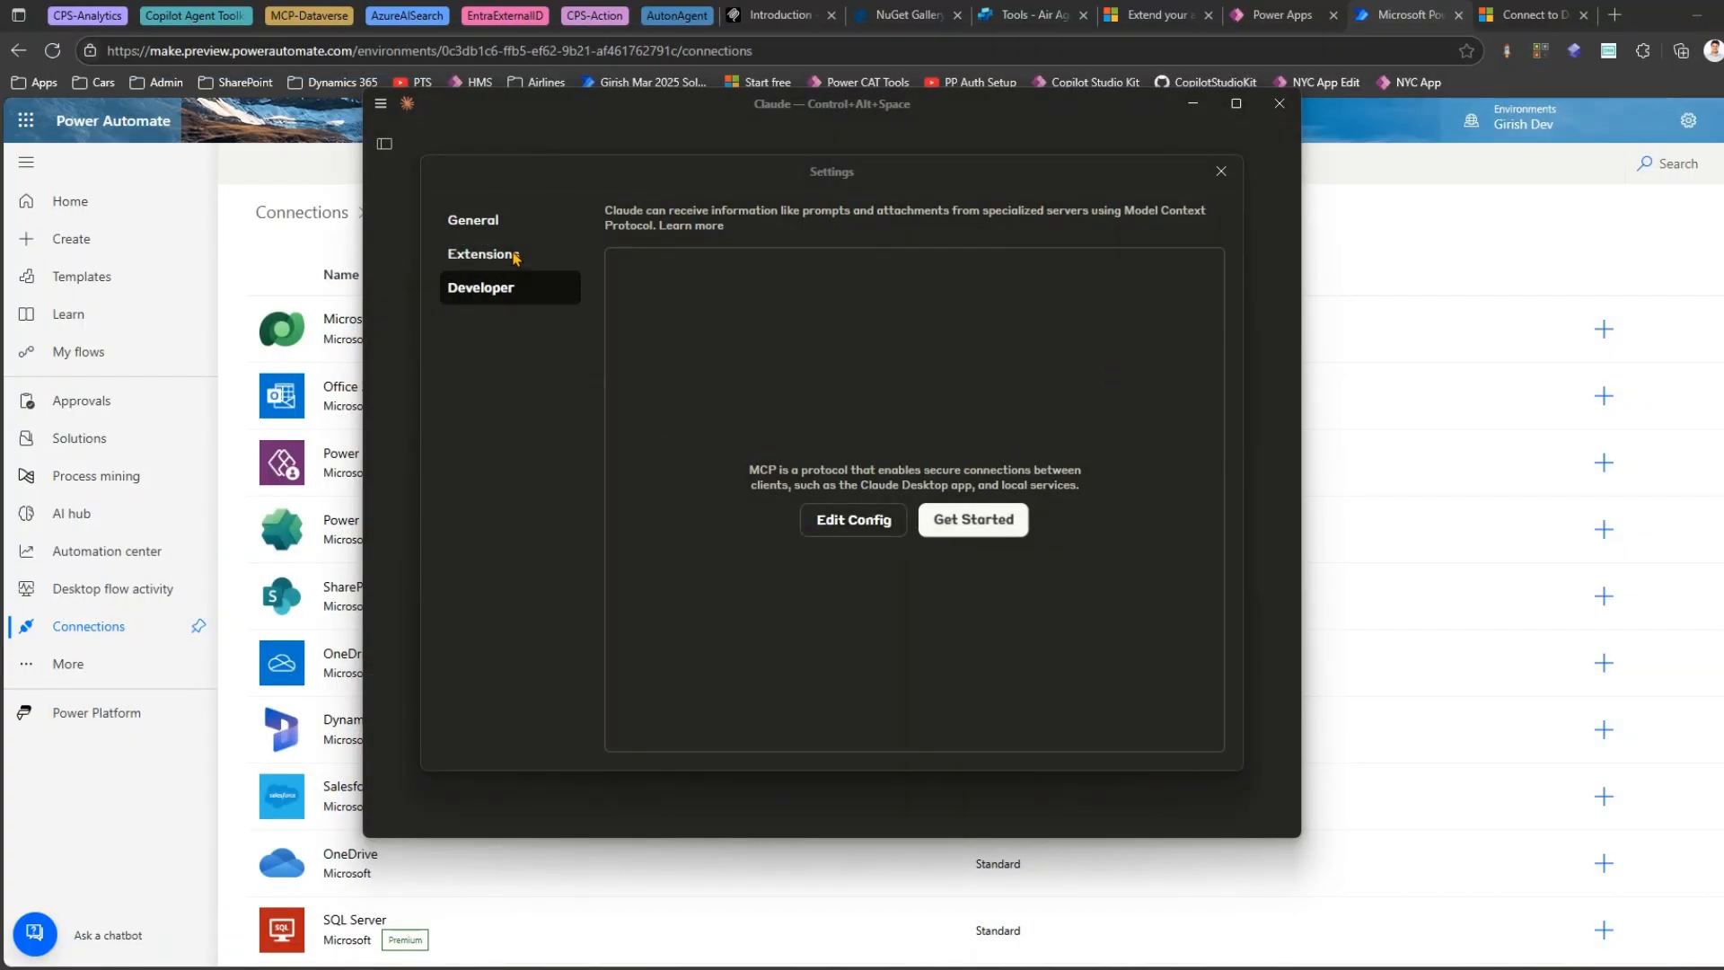
{"action": "left_click", "coordinate": [517, 257]}
{"action": "left_click", "coordinate": [499, 289]}
{"action": "left_click", "coordinate": [482, 254]}
{"action": "left_click", "coordinate": [480, 222]}
{"action": "left_click", "coordinate": [481, 288]}
{"action": "left_click", "coordinate": [476, 260]}
{"action": "left_click", "coordinate": [475, 225]}
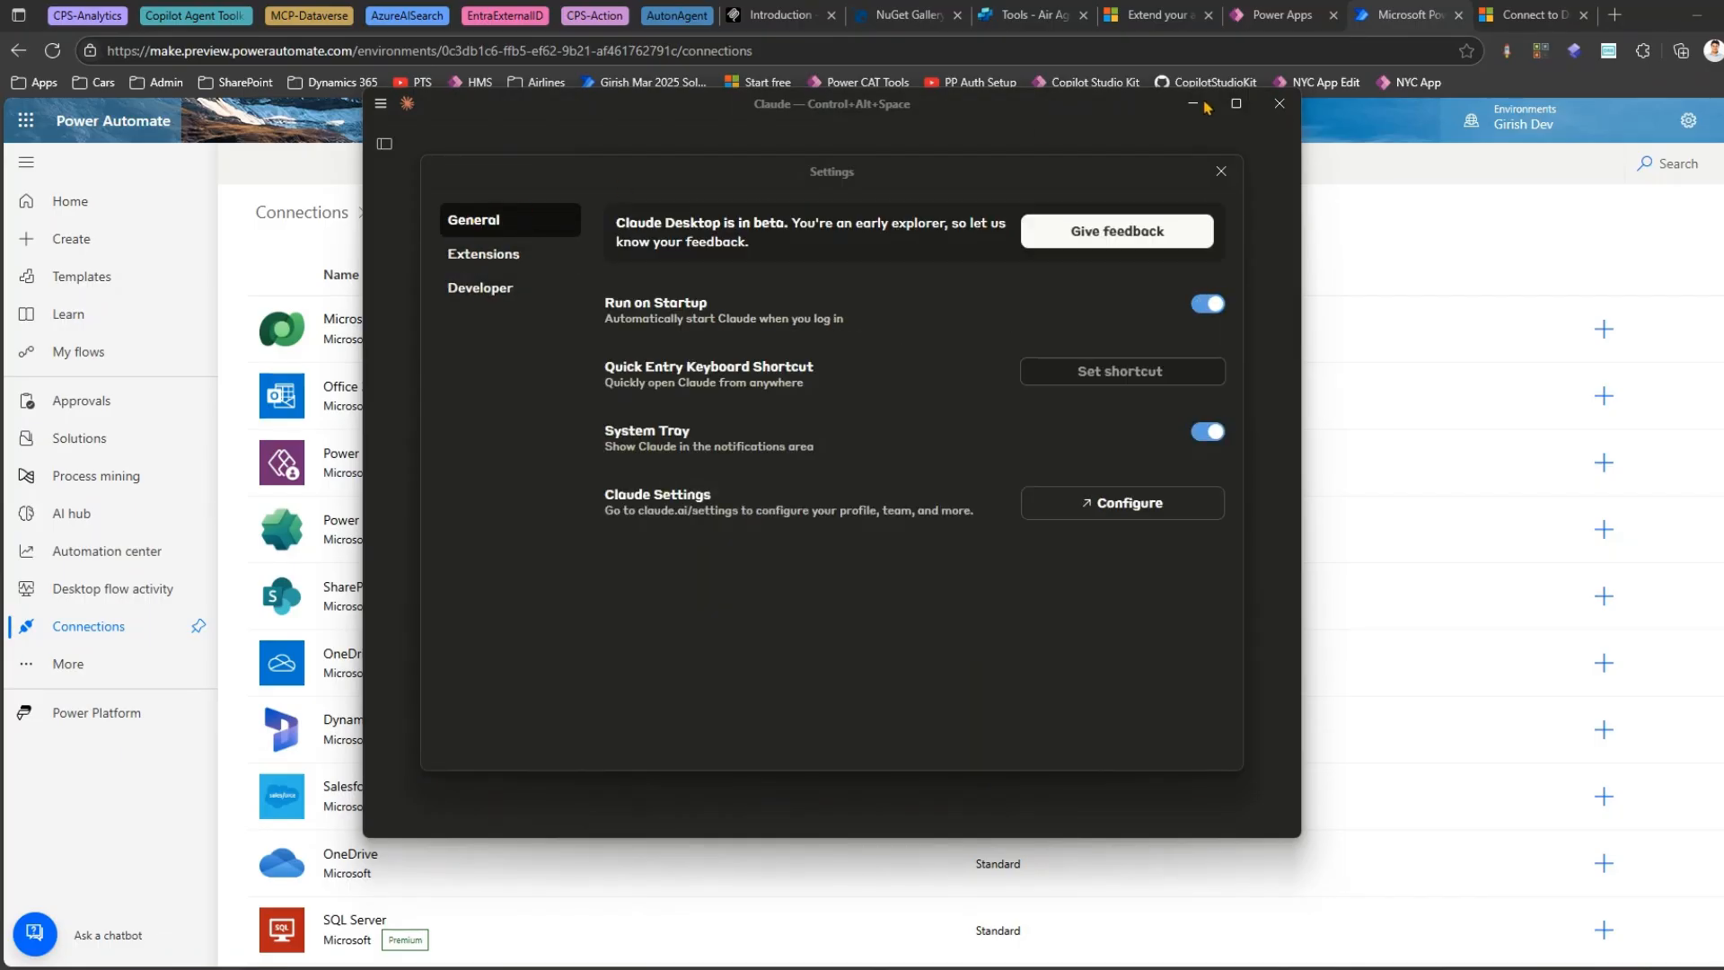
Close Claude's settings and the Claude window.
{"action": "left_click", "coordinate": [1223, 174]}
{"action": "key", "text": "ctrl+alt+space"}
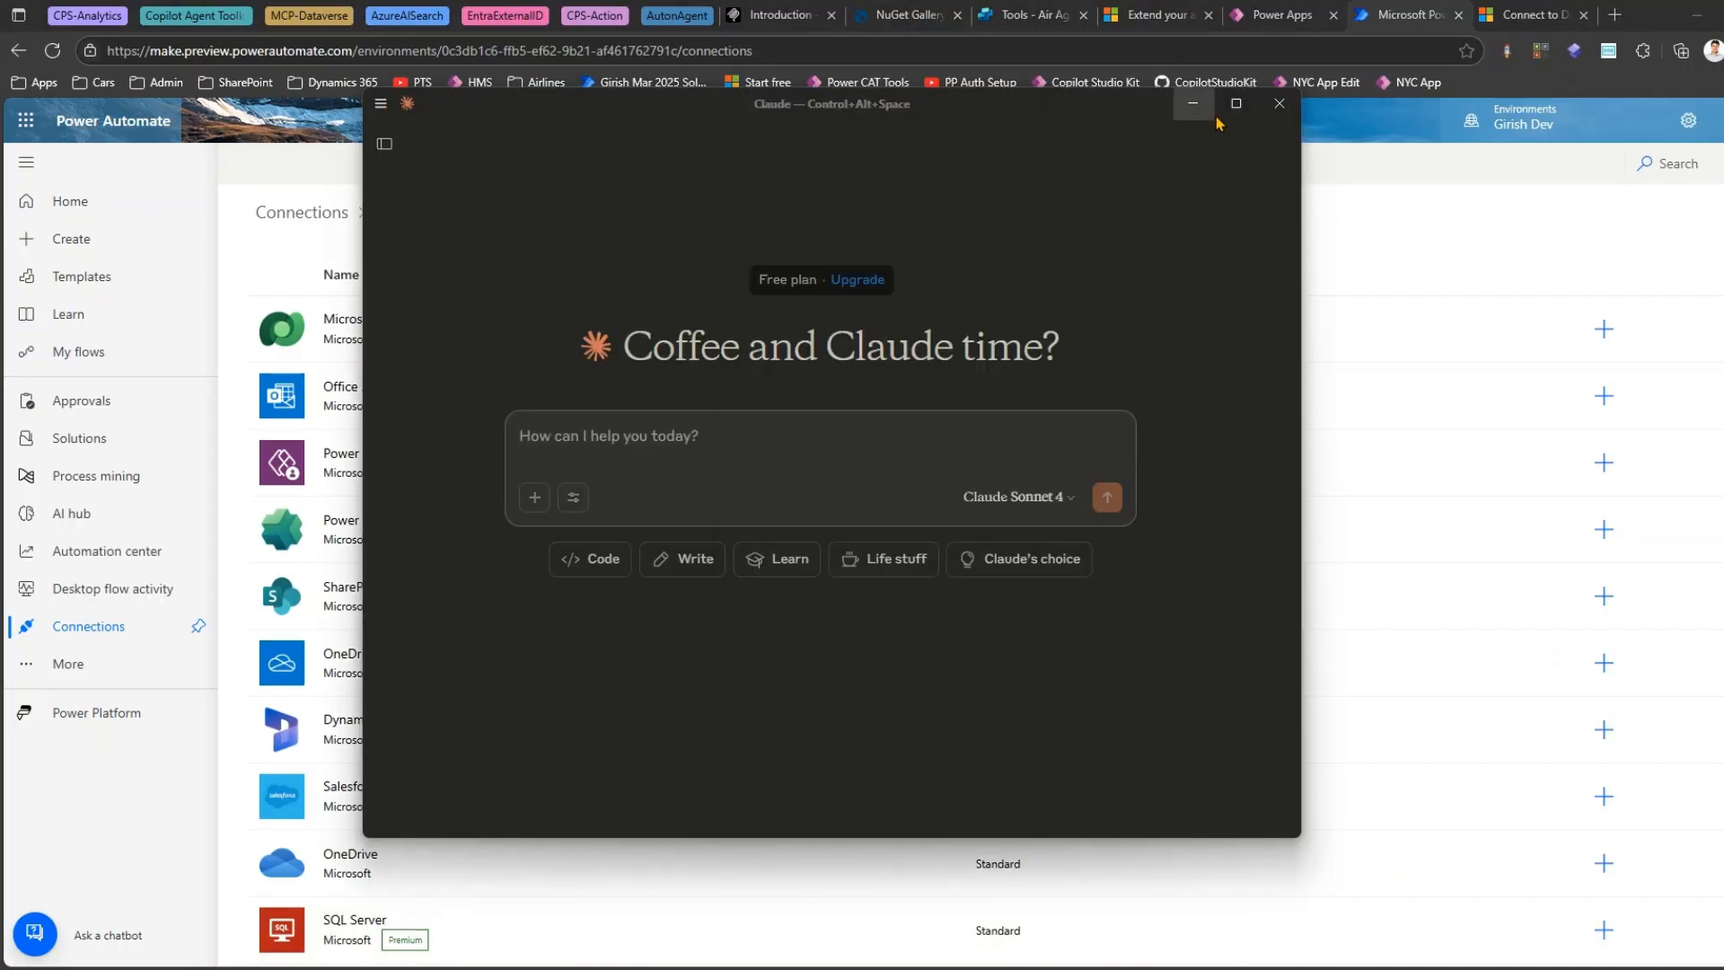
{"action": "left_click", "coordinate": [1280, 103]}
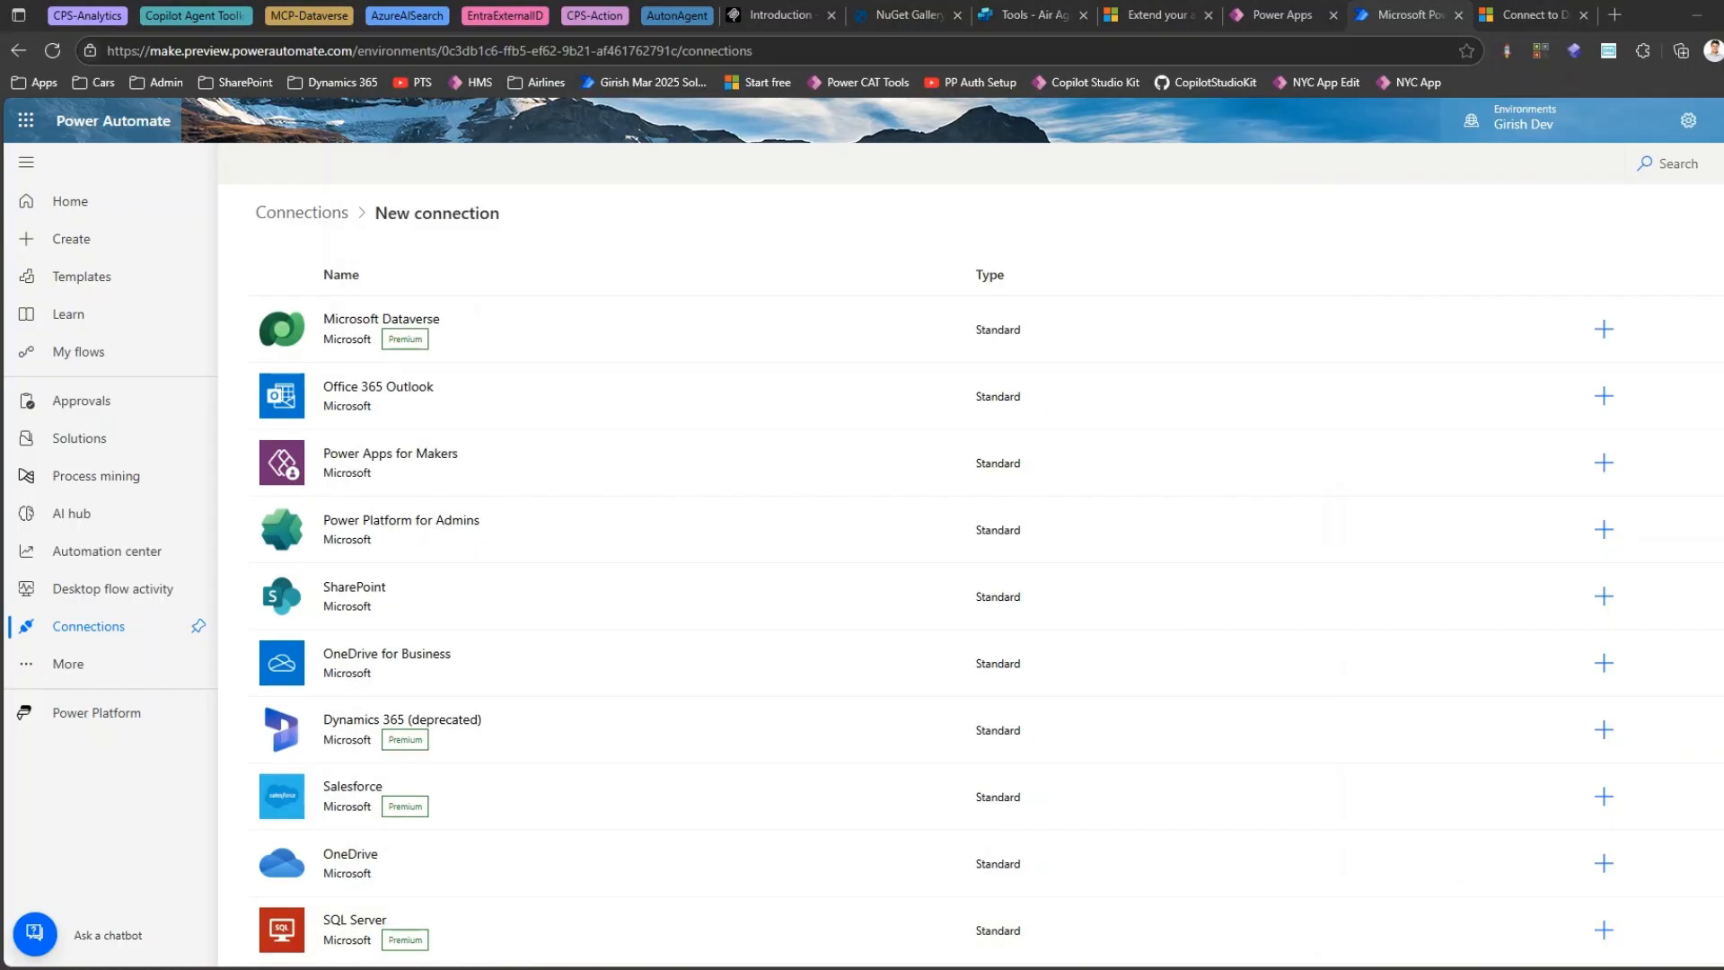
Open Task Manager, end the Claude background task and put Task Manager away.
{"action": "right_click", "coordinate": [1434, 969]}
{"action": "left_click", "coordinate": [1417, 921]}
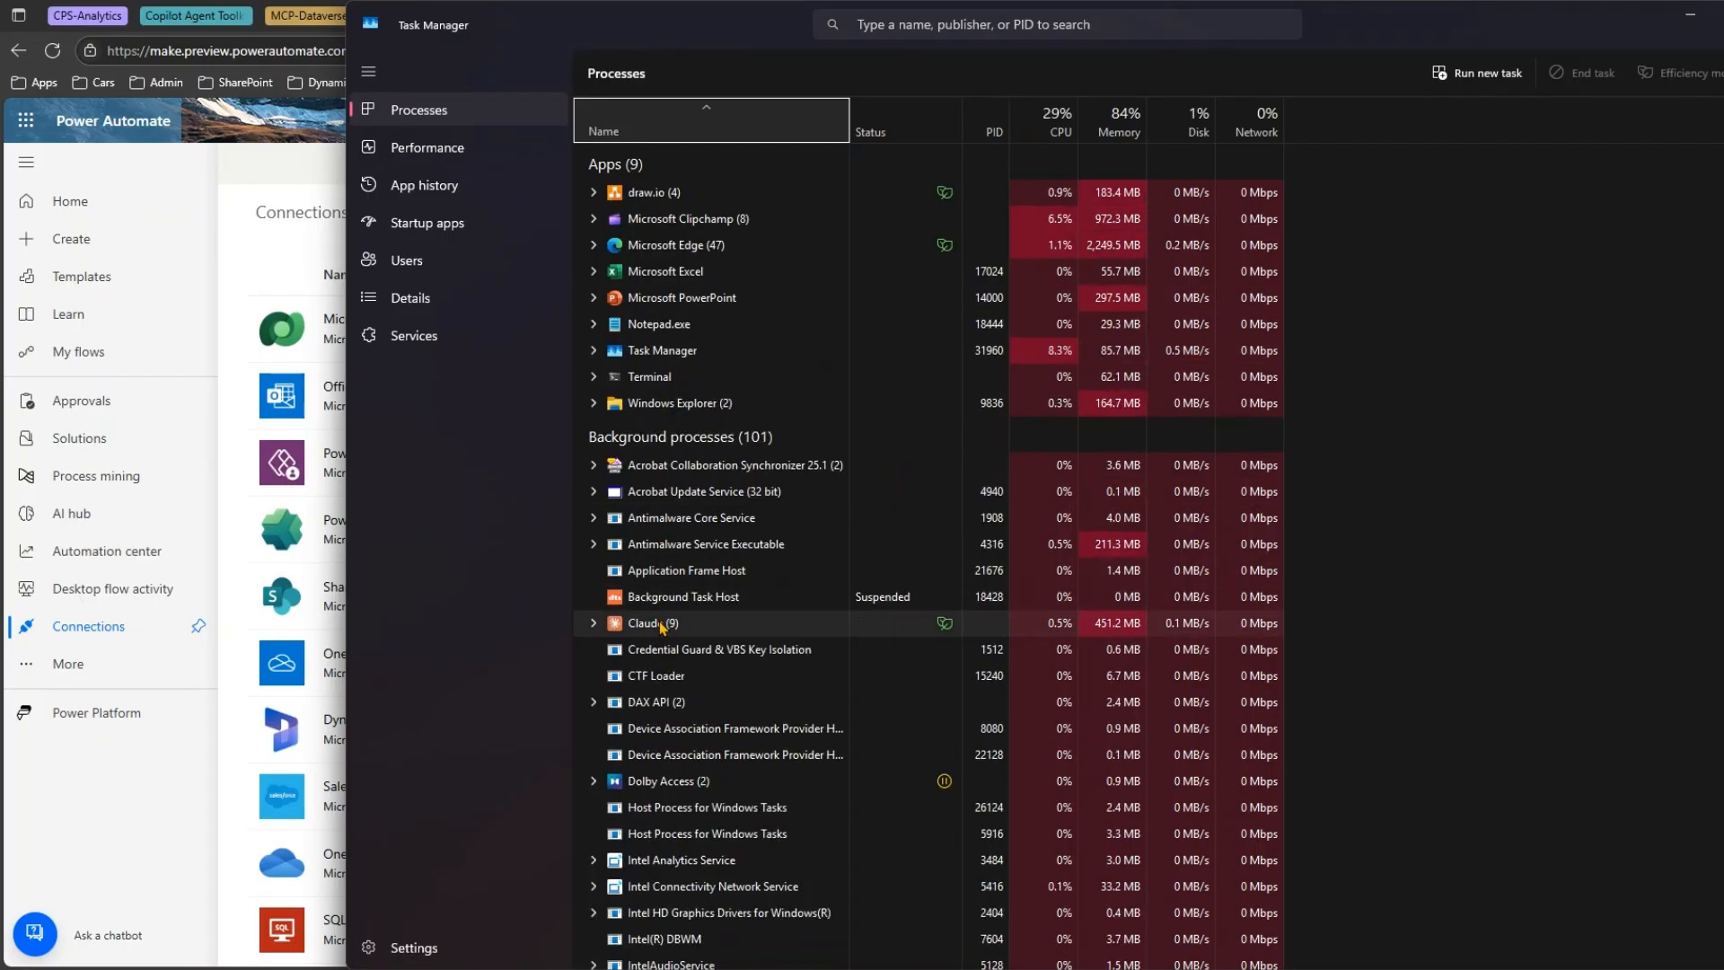
{"action": "left_click", "coordinate": [662, 627]}
{"action": "right_click", "coordinate": [662, 627]}
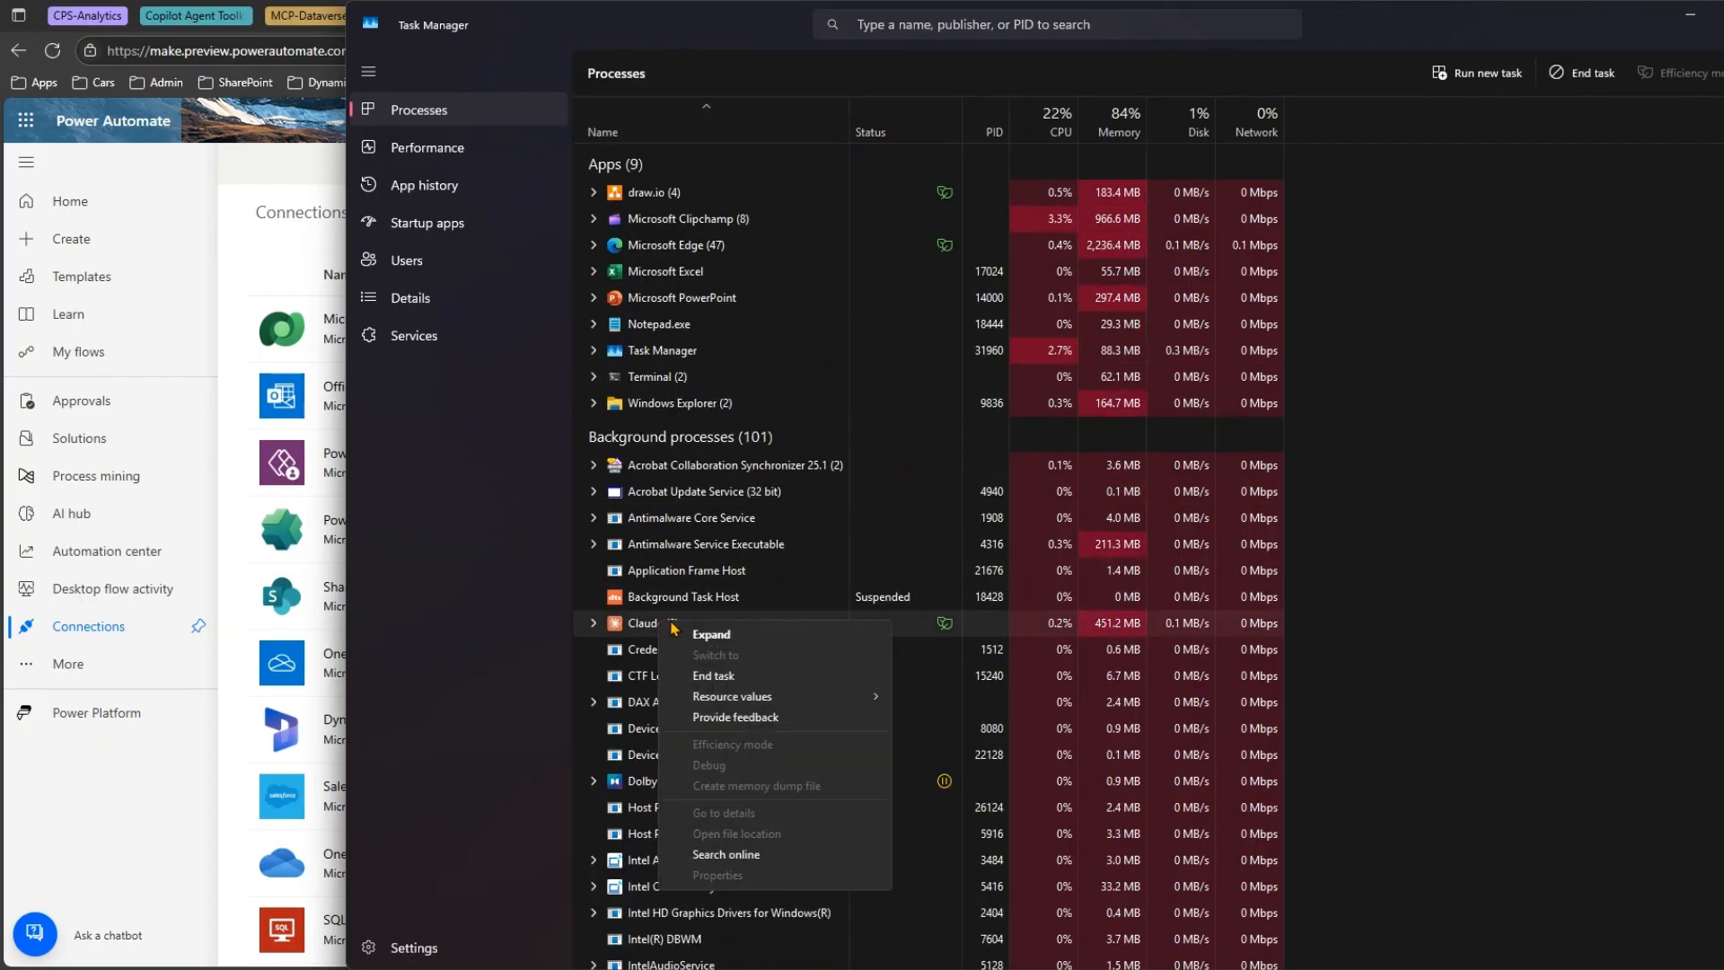
{"action": "left_click", "coordinate": [726, 677]}
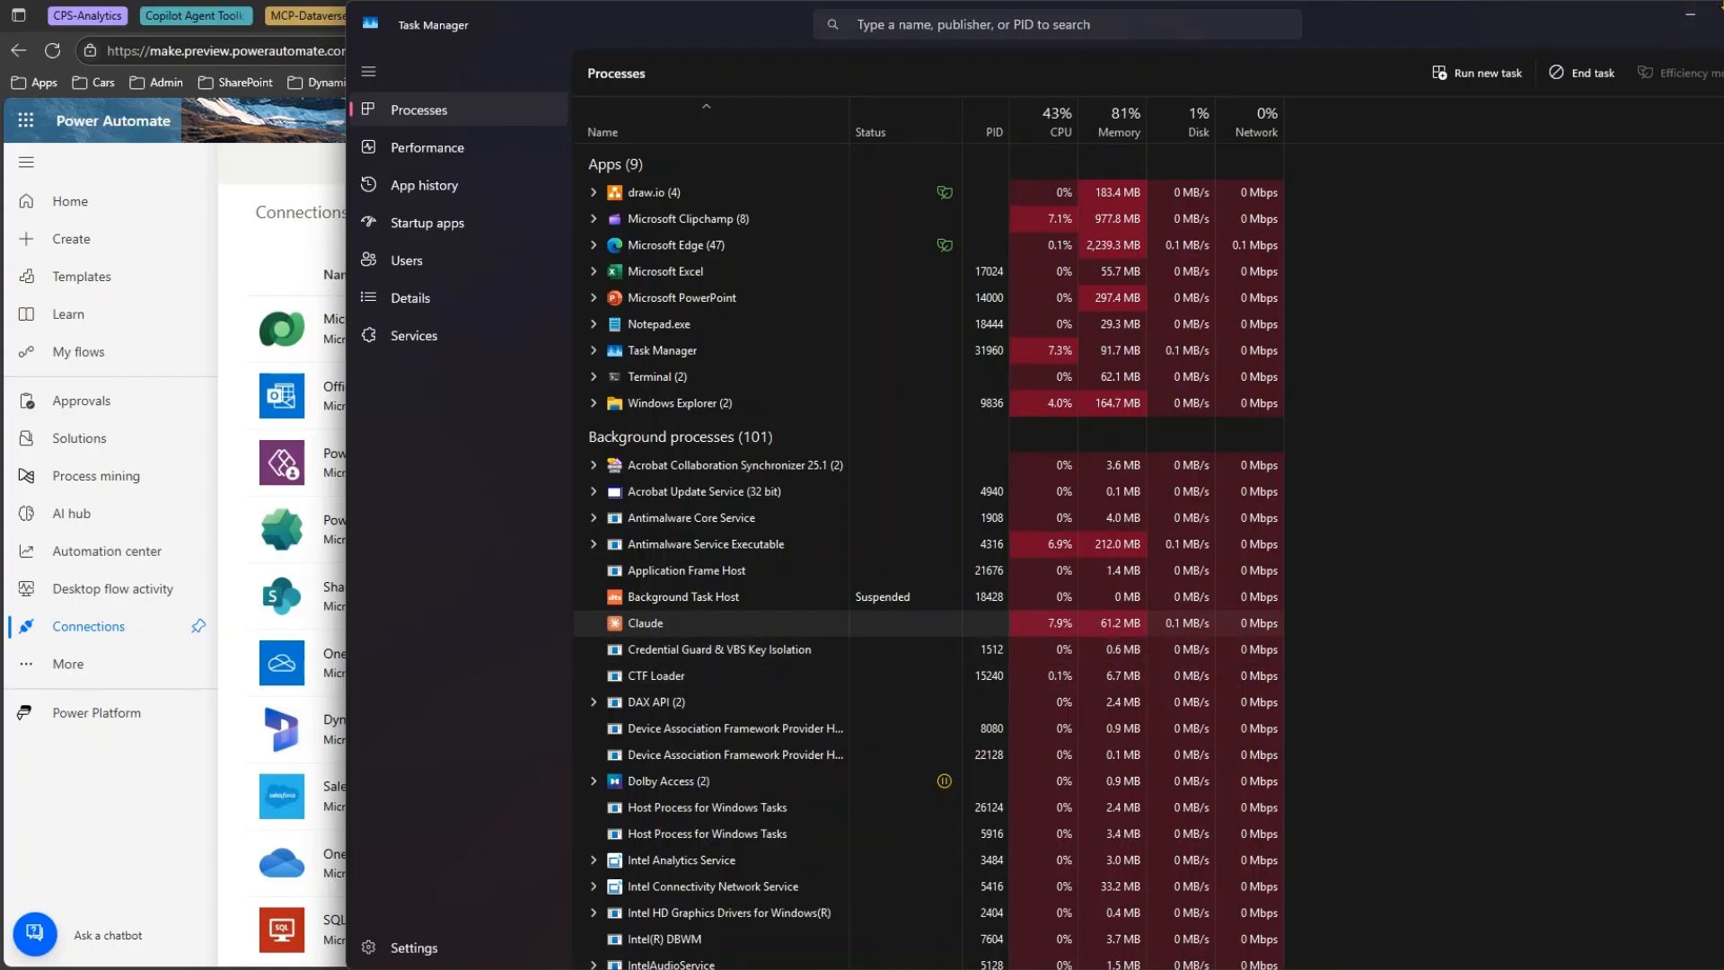
{"action": "left_click", "coordinate": [1690, 20]}
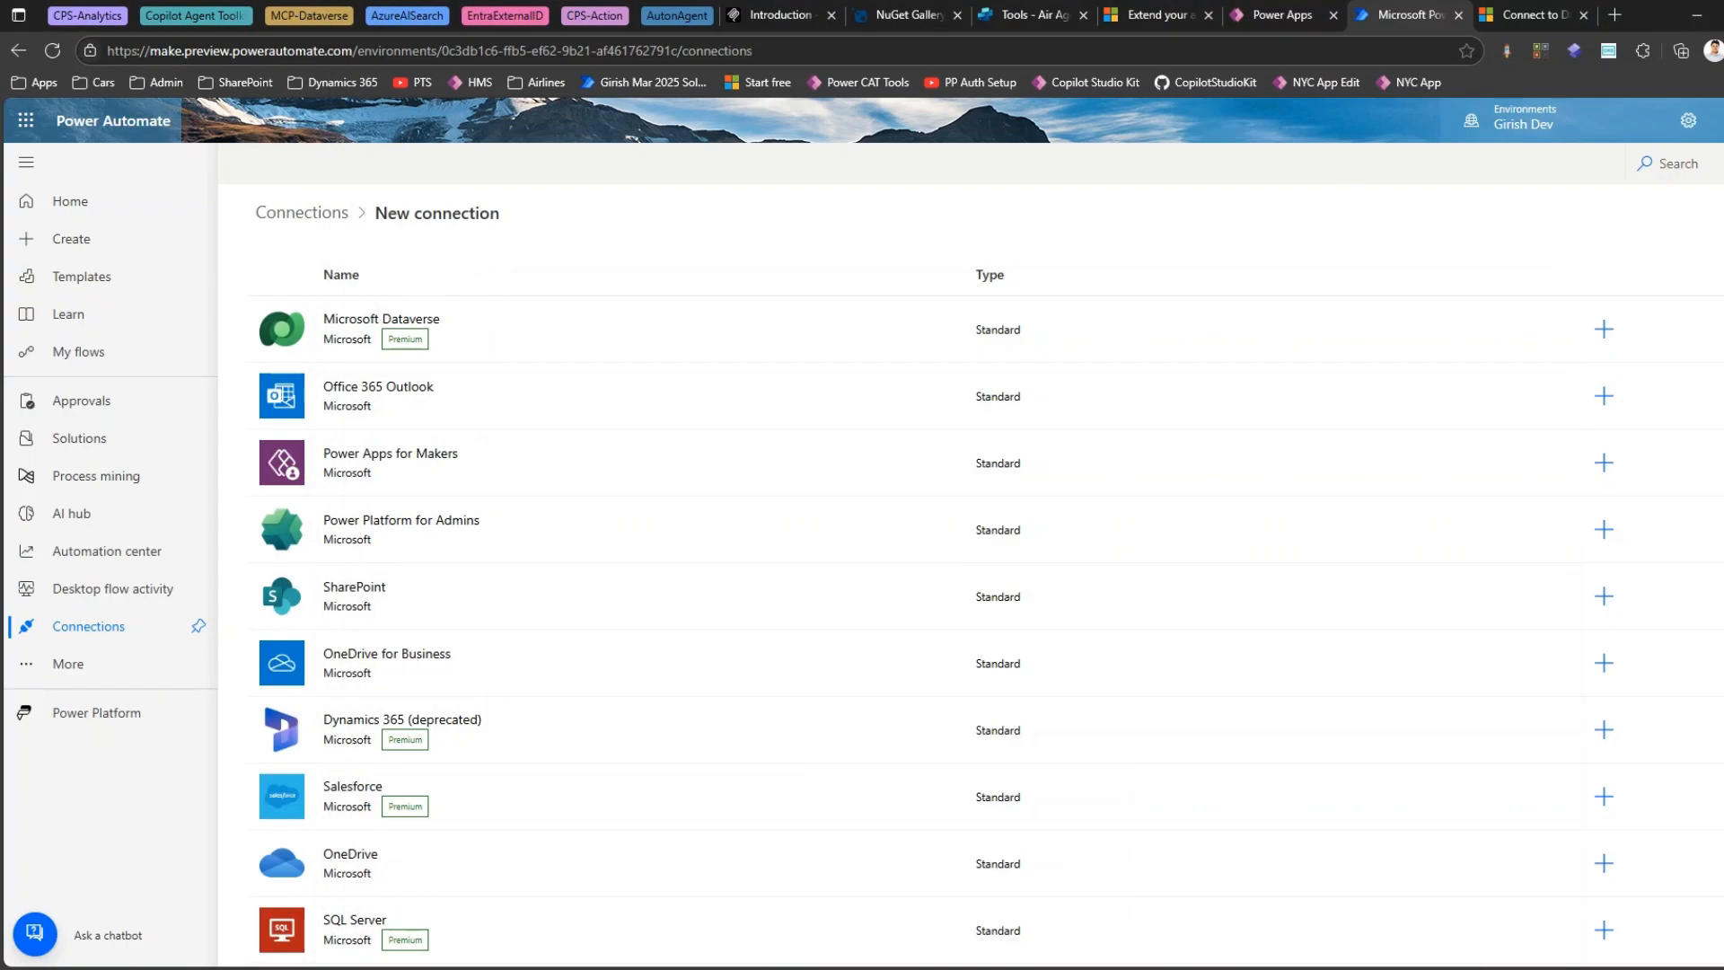
Relaunch Claude and open the Developer section of its settings.
{"action": "key", "text": "super"}
{"action": "left_click", "coordinate": [849, 669]}
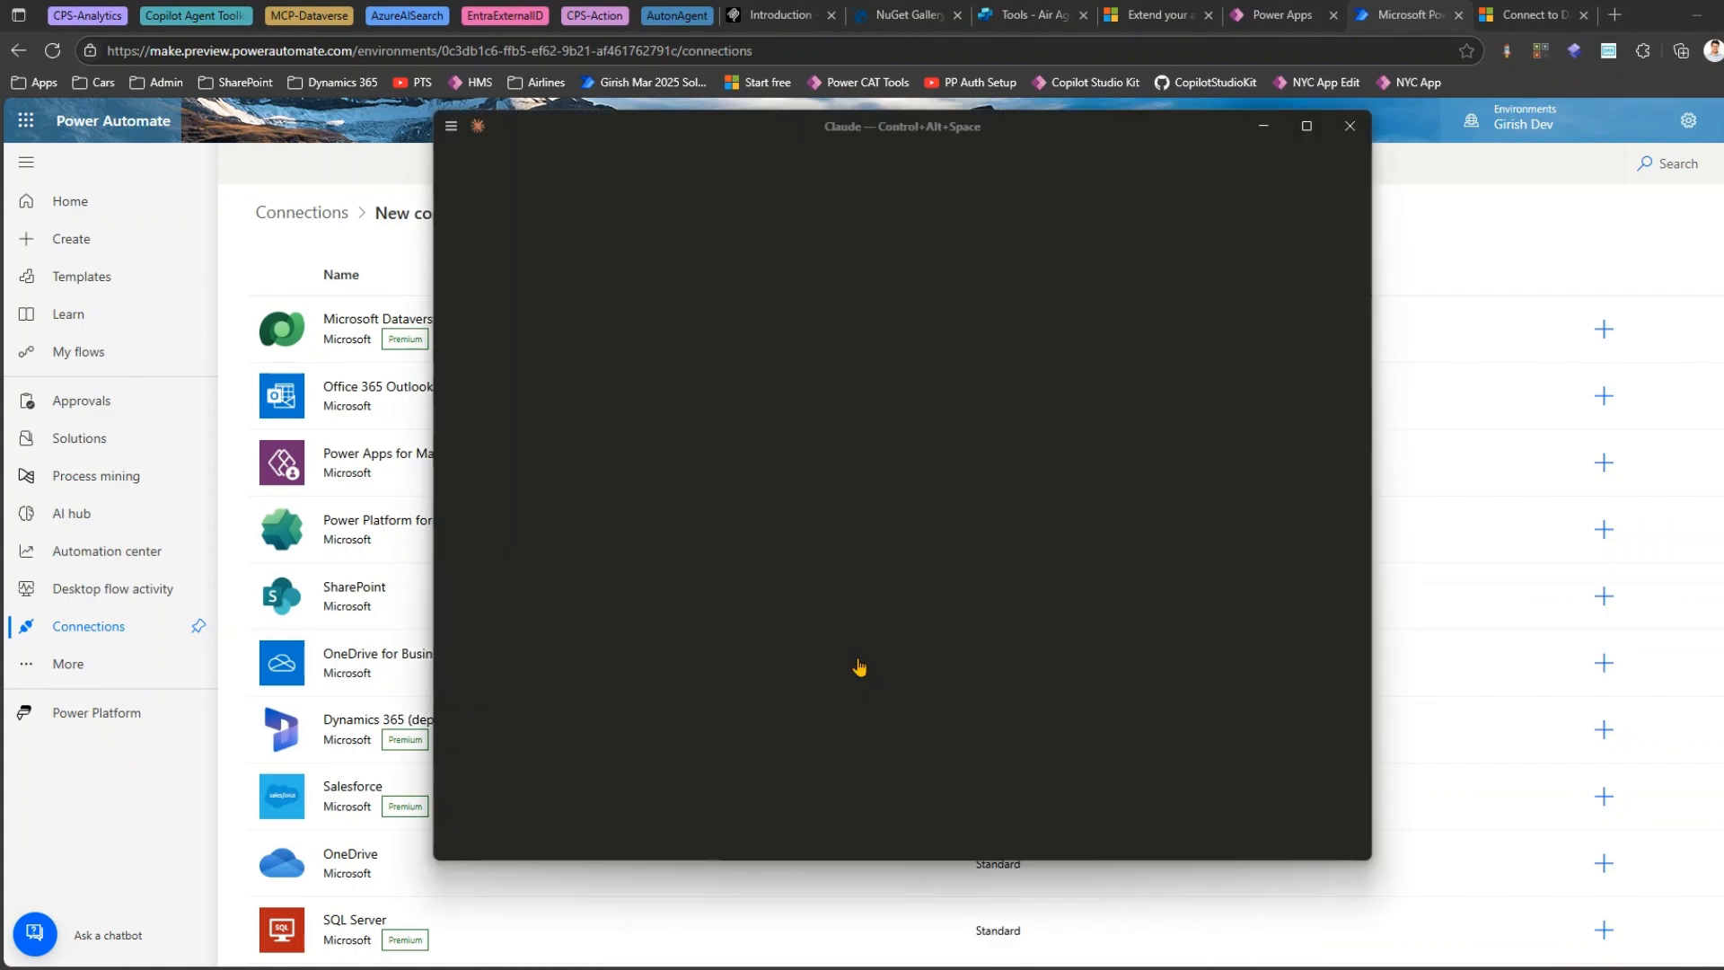
{"action": "left_click", "coordinate": [452, 130]}
{"action": "mouse_move", "coordinate": [476, 155]}
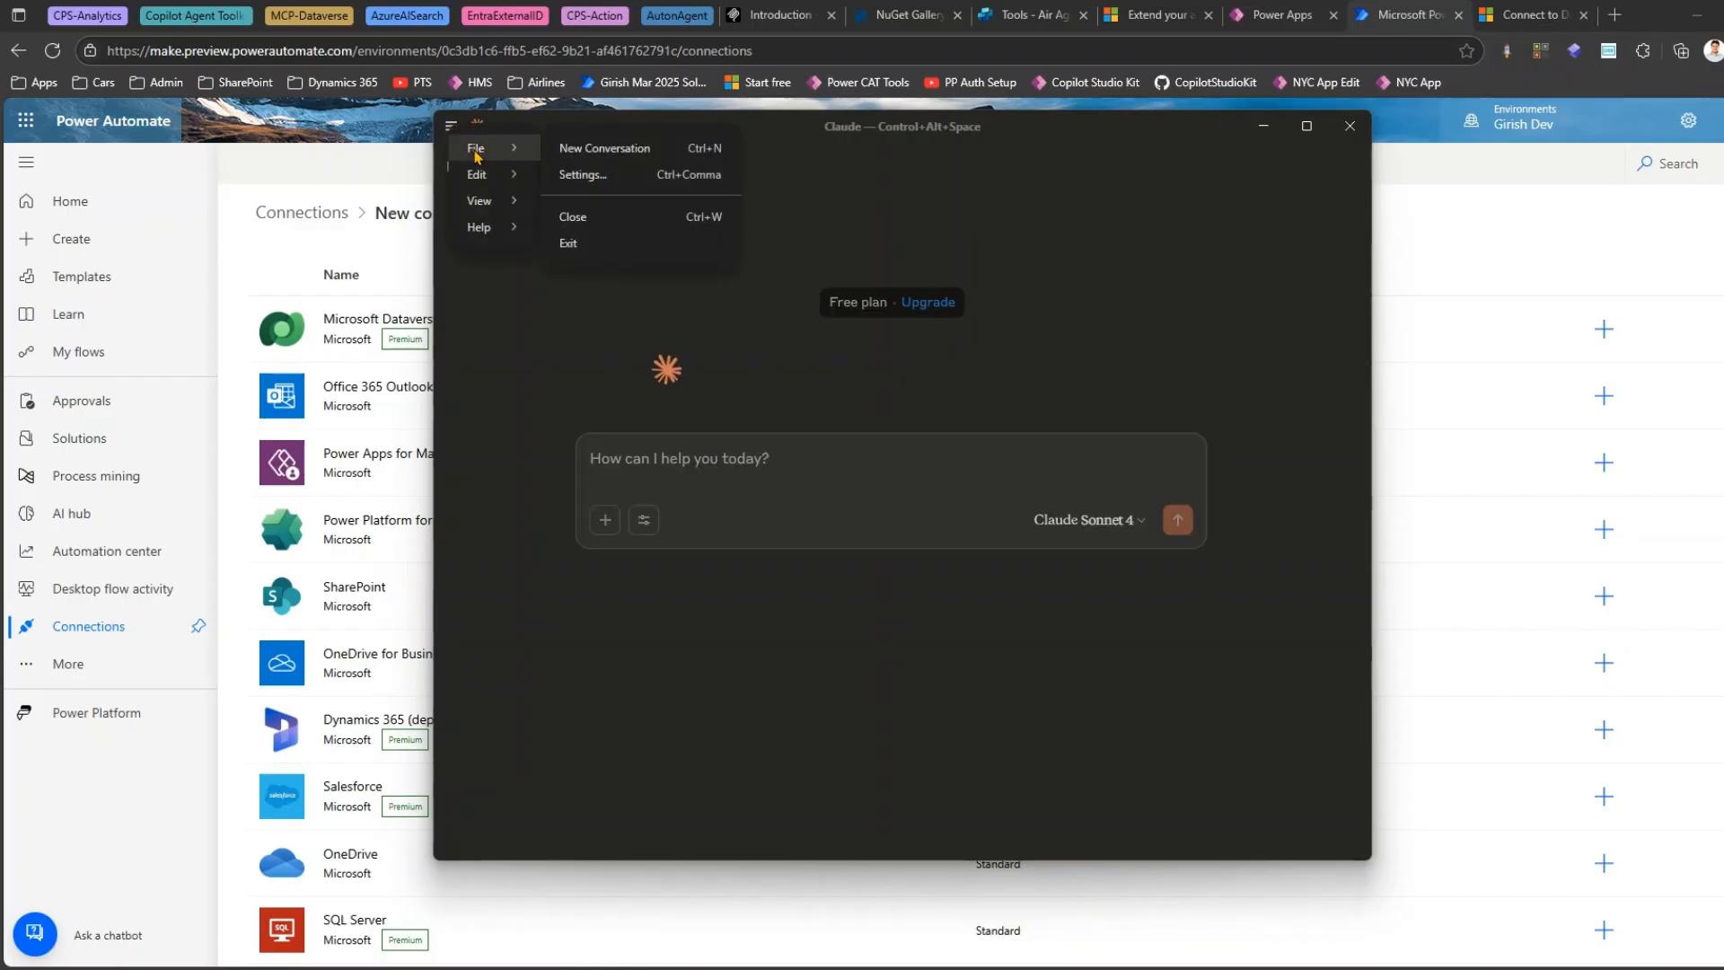
{"action": "left_click", "coordinate": [574, 177]}
{"action": "left_click", "coordinate": [543, 311]}
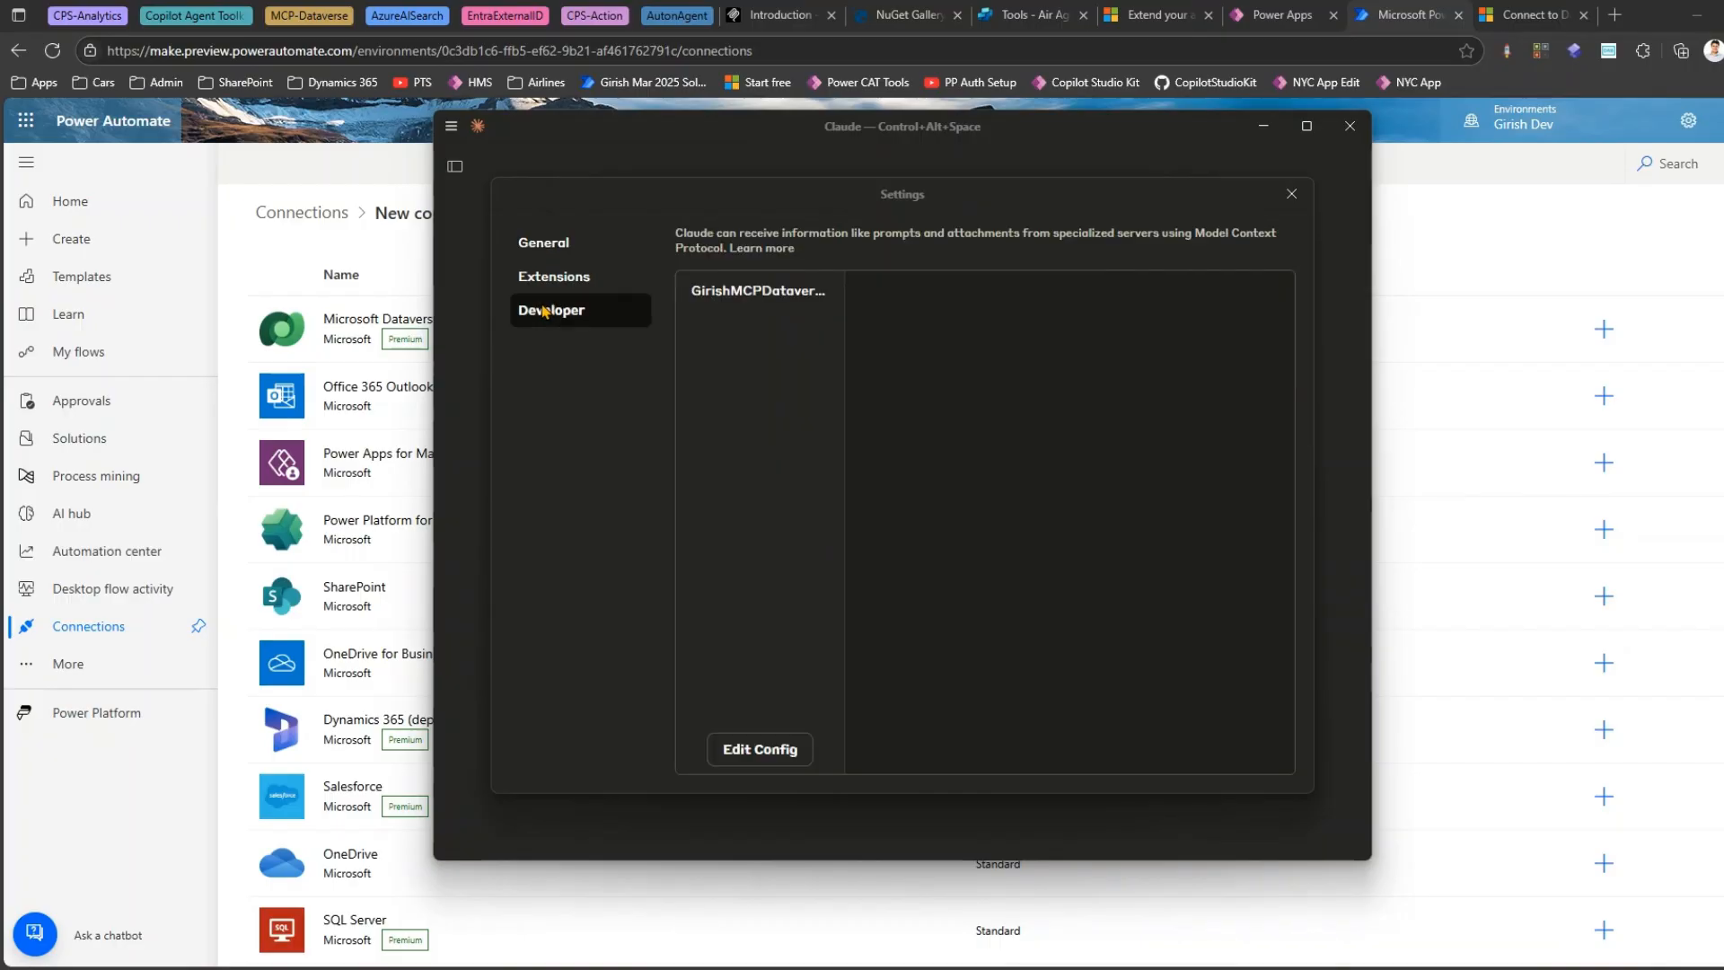
Review the Dataverse MCP server's status, command and arguments, close the settings and return to Claude's new chat.
{"action": "left_click", "coordinate": [757, 291]}
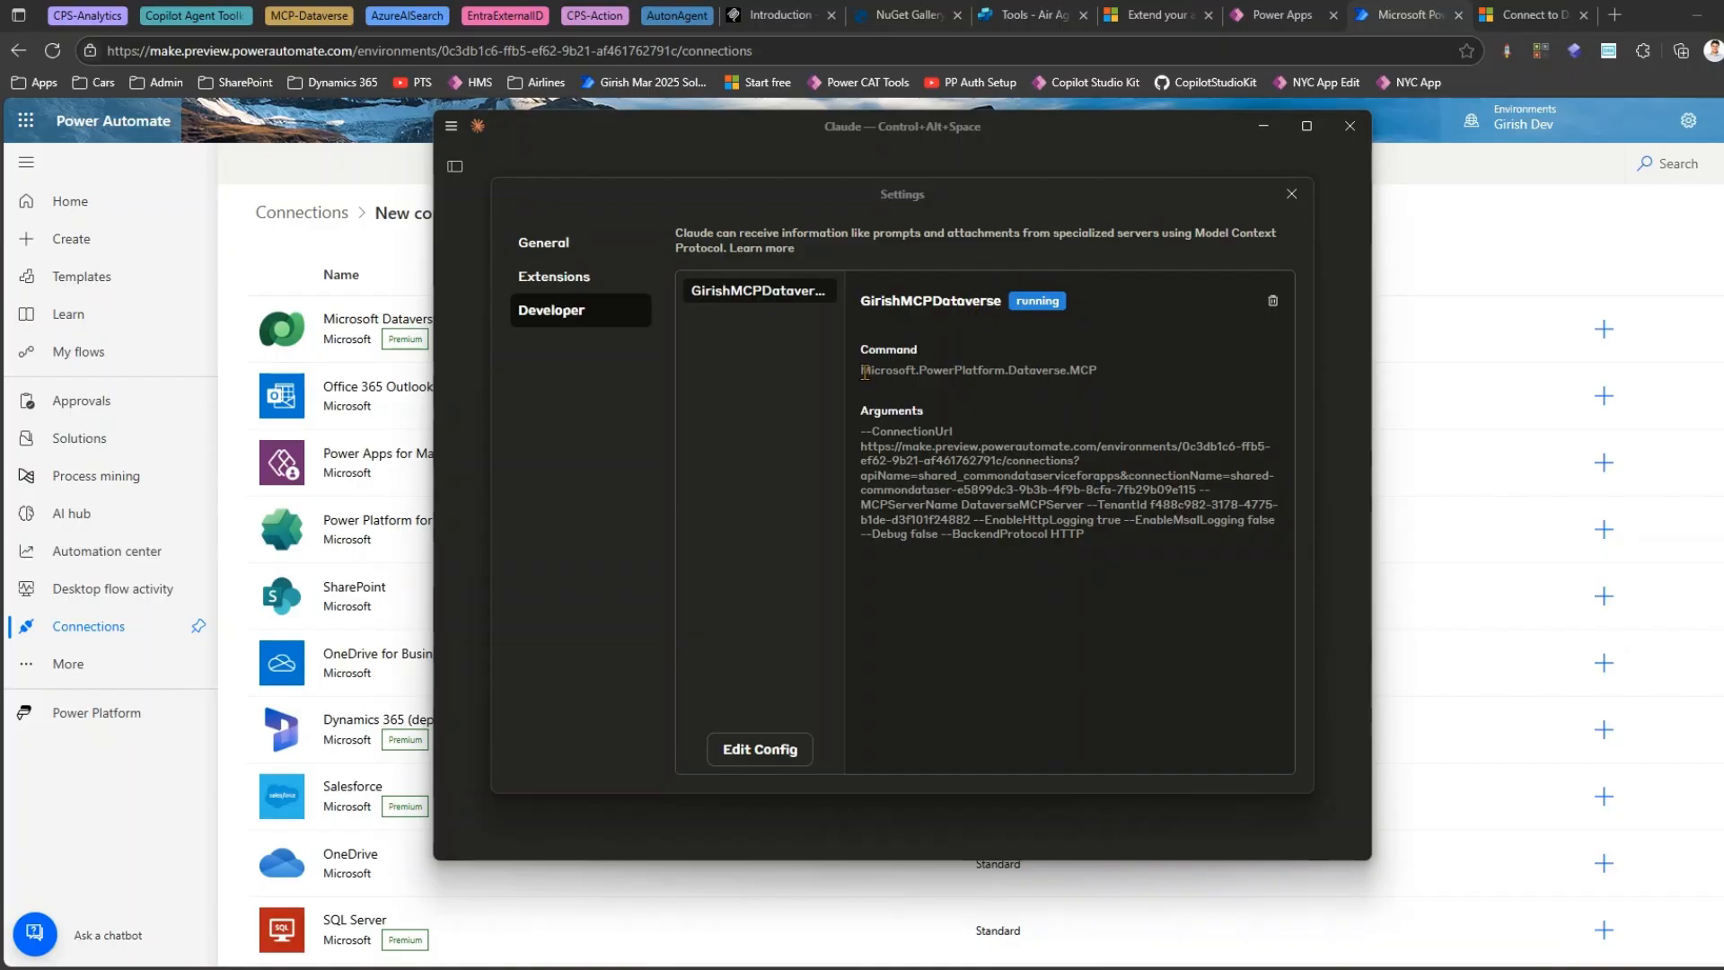
{"action": "left_click_drag", "start_coordinate": [869, 369], "coordinate": [1107, 388]}
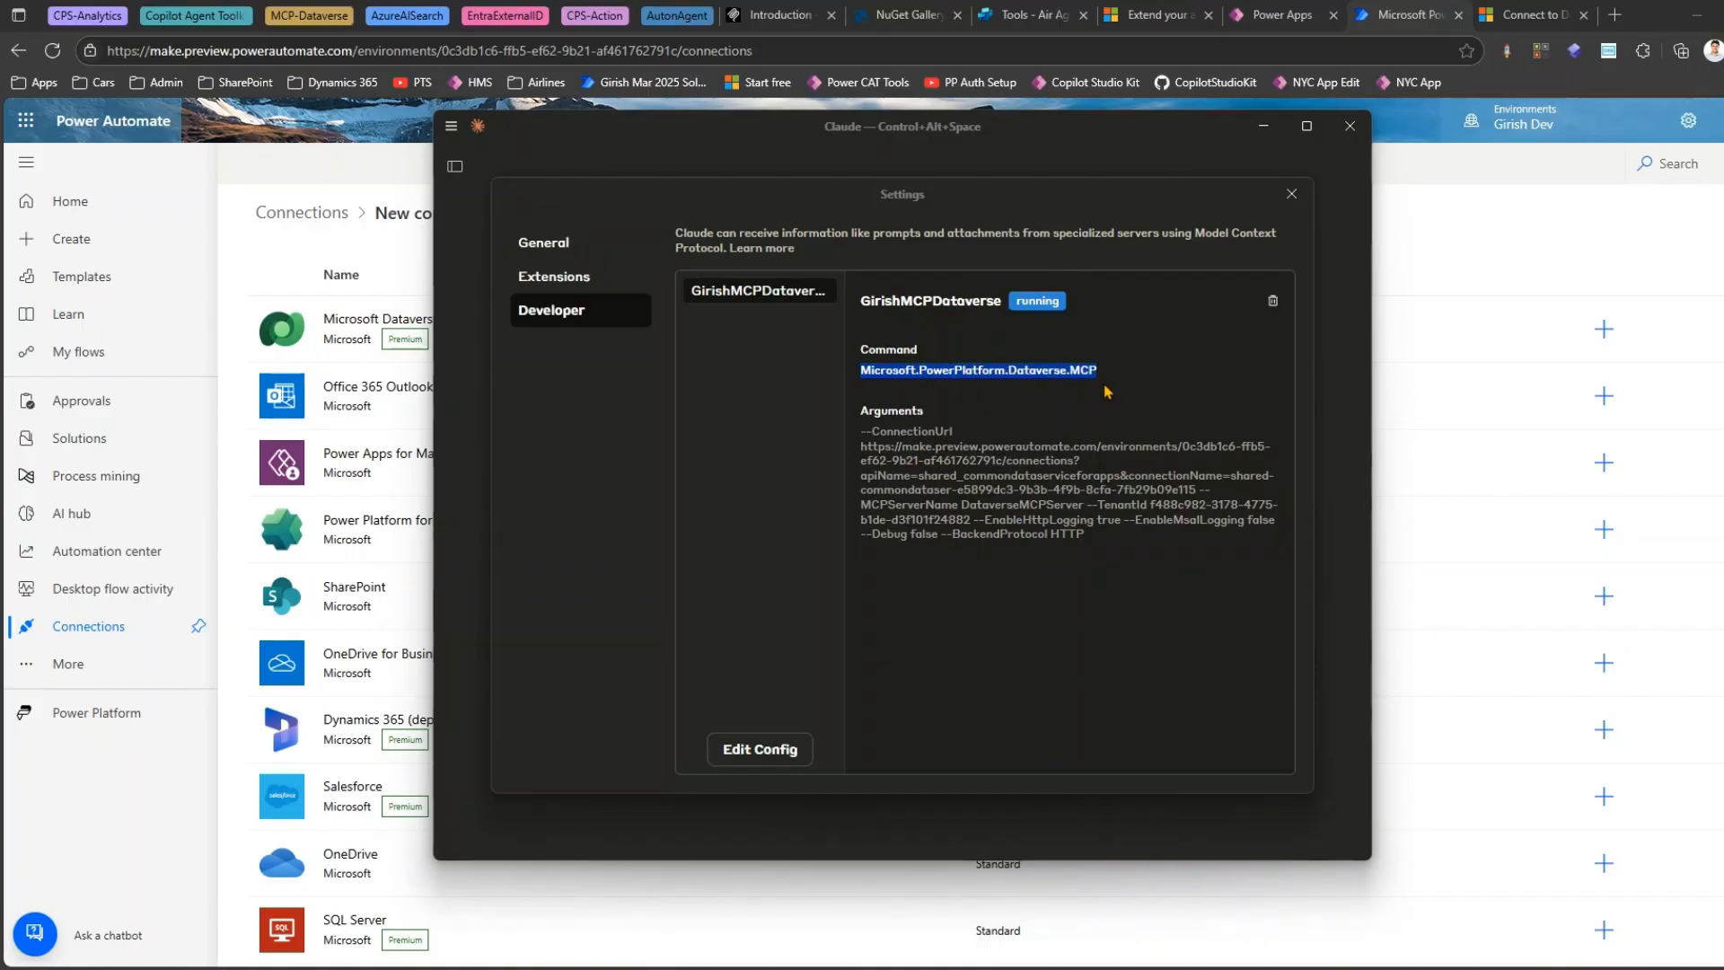
{"action": "left_click", "coordinate": [1077, 968]}
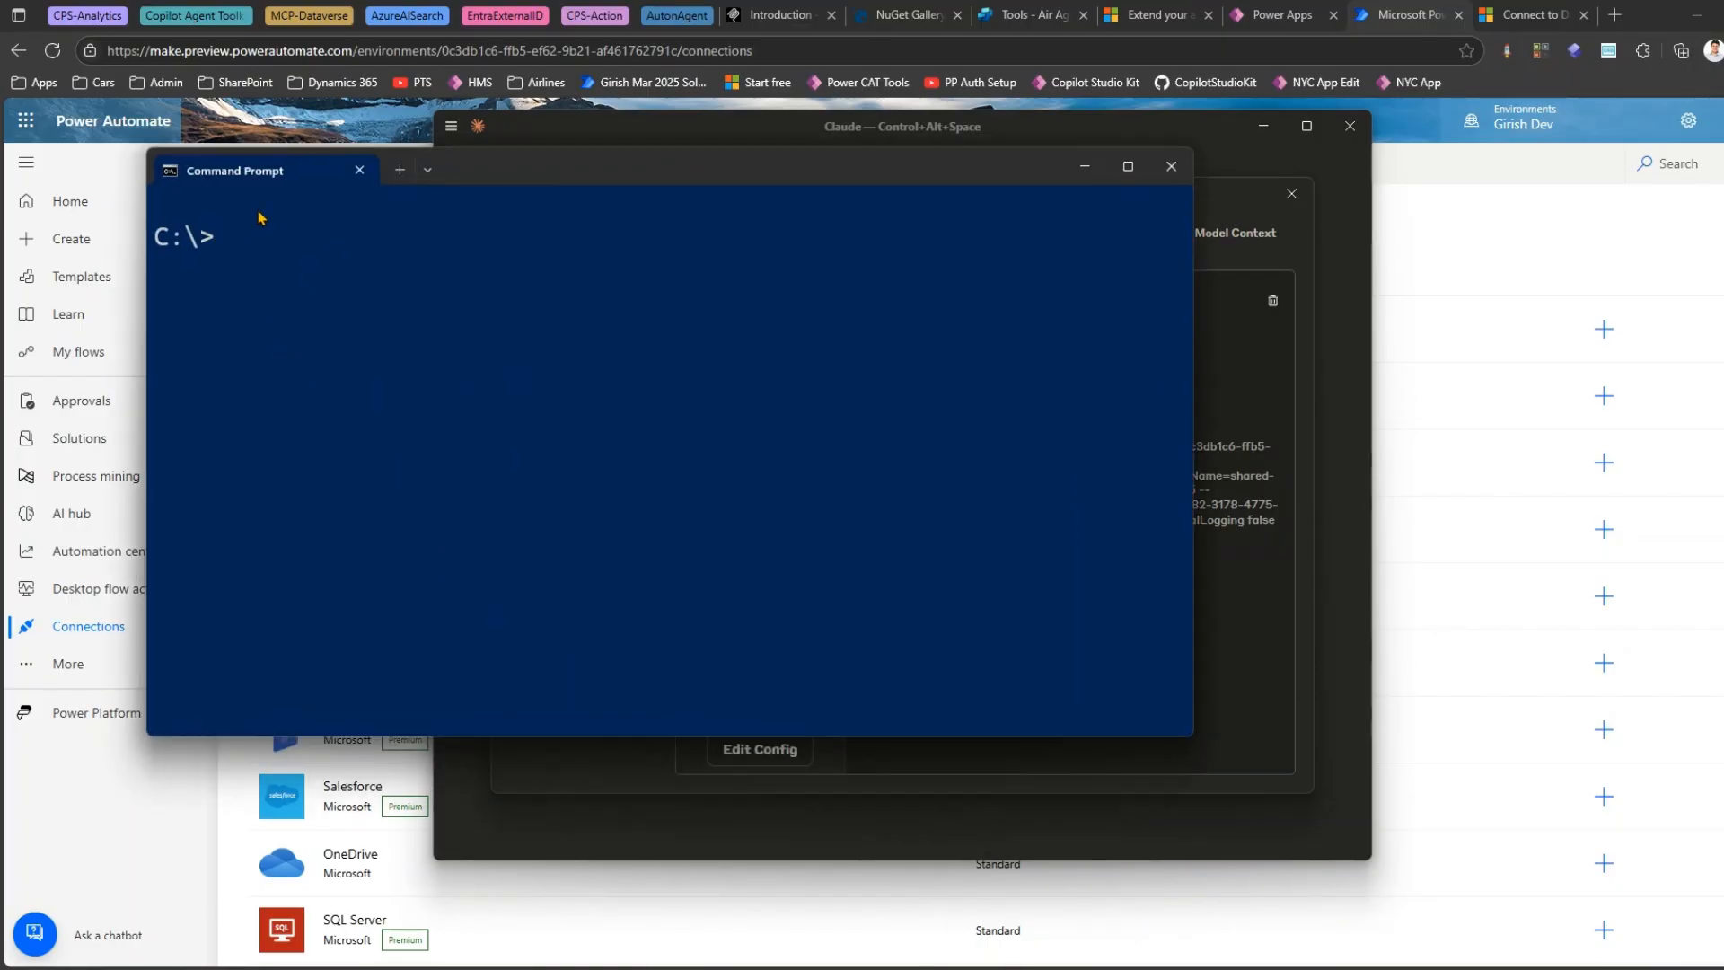
{"action": "left_click", "coordinate": [1091, 178]}
{"action": "left_click_drag", "start_coordinate": [862, 434], "coordinate": [1111, 537]}
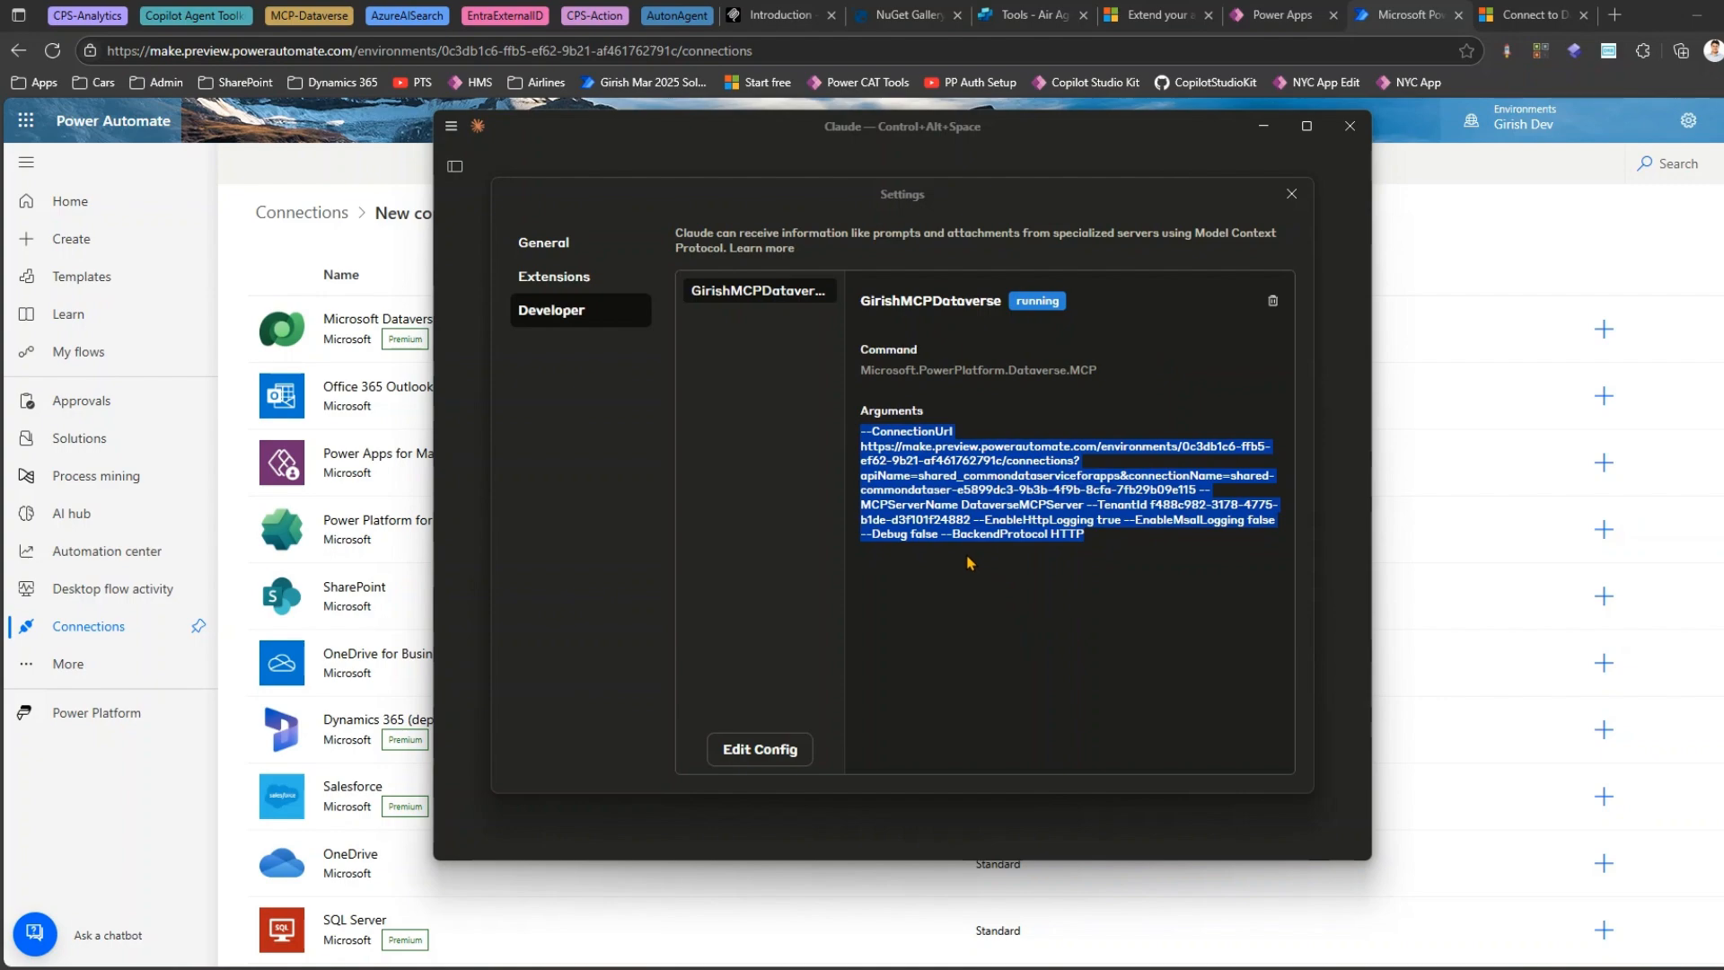
{"action": "left_click", "coordinate": [1293, 194]}
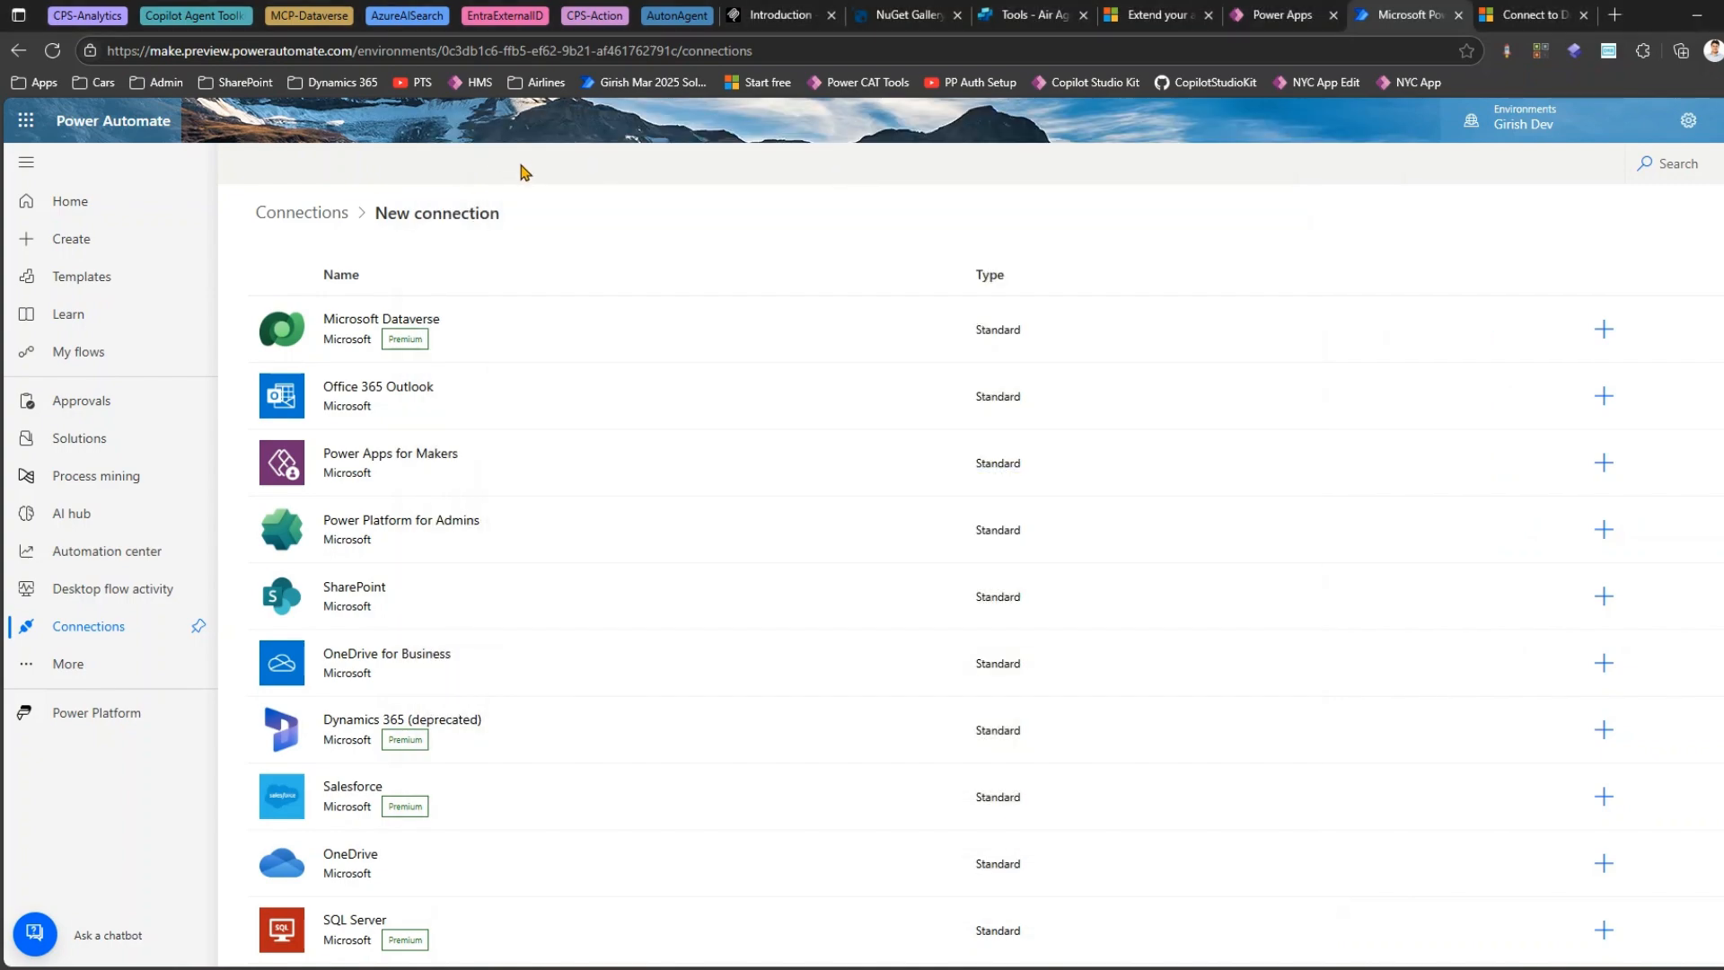
{"action": "key", "text": "alt+Tab"}
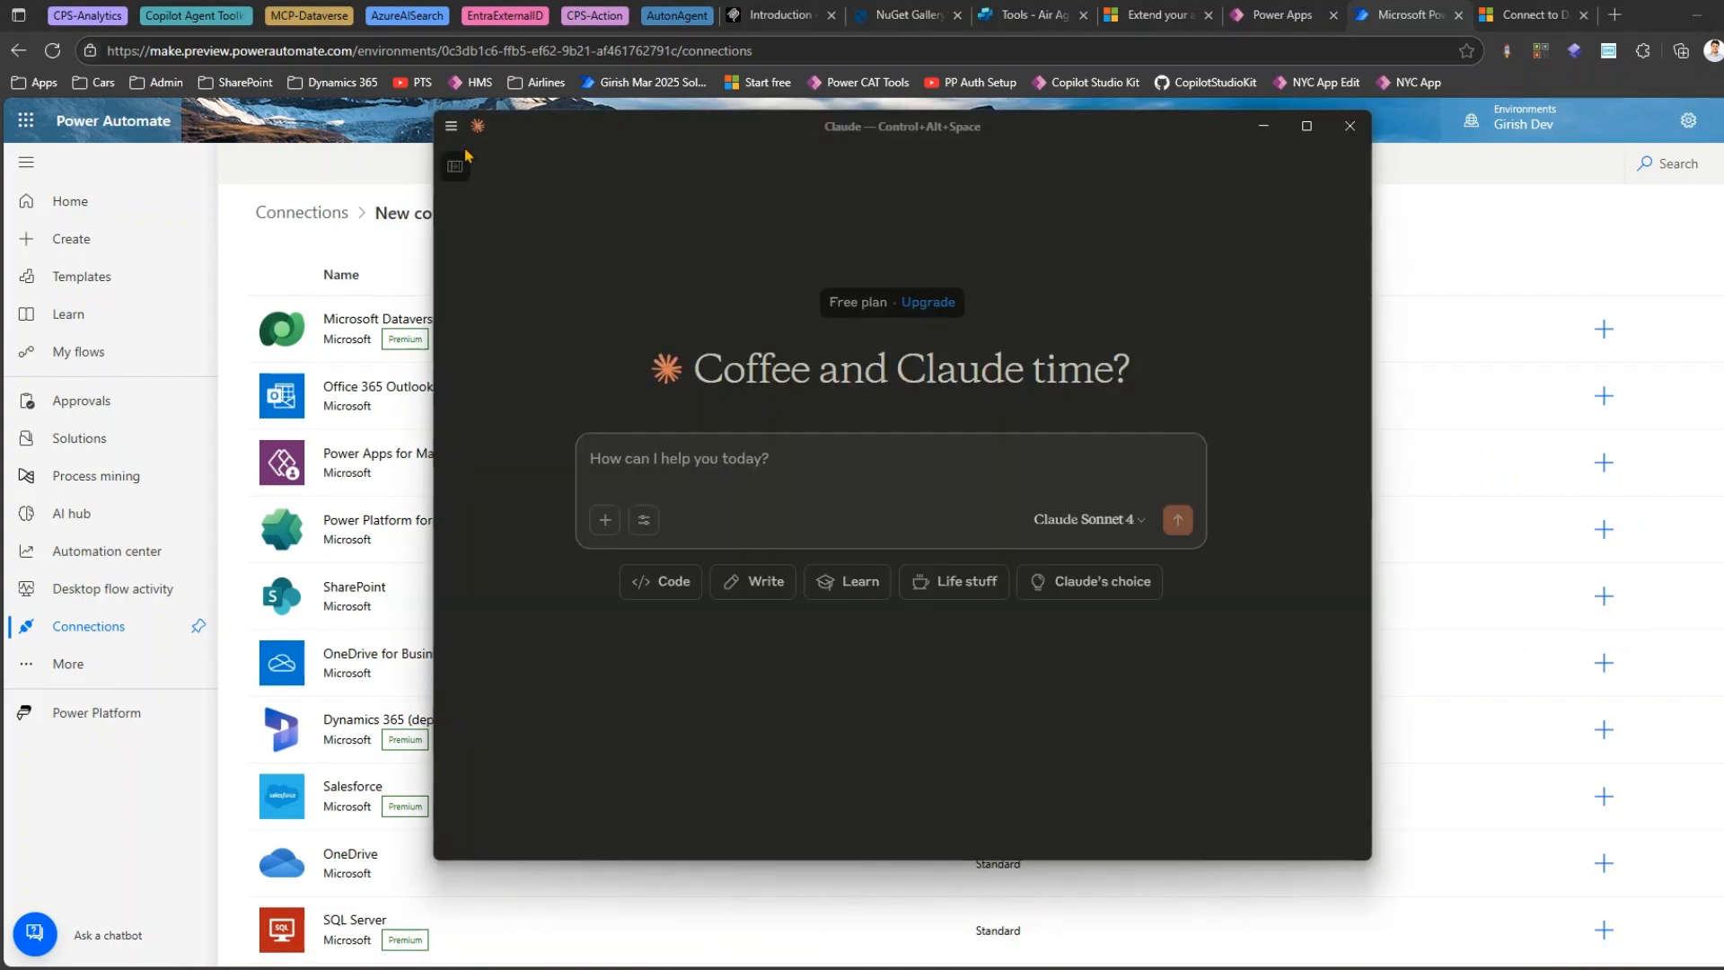
Review the tools offered by the Dataverse MCP server in Claude's tool list, leave them all enabled and close the list.
{"action": "left_click", "coordinate": [645, 522]}
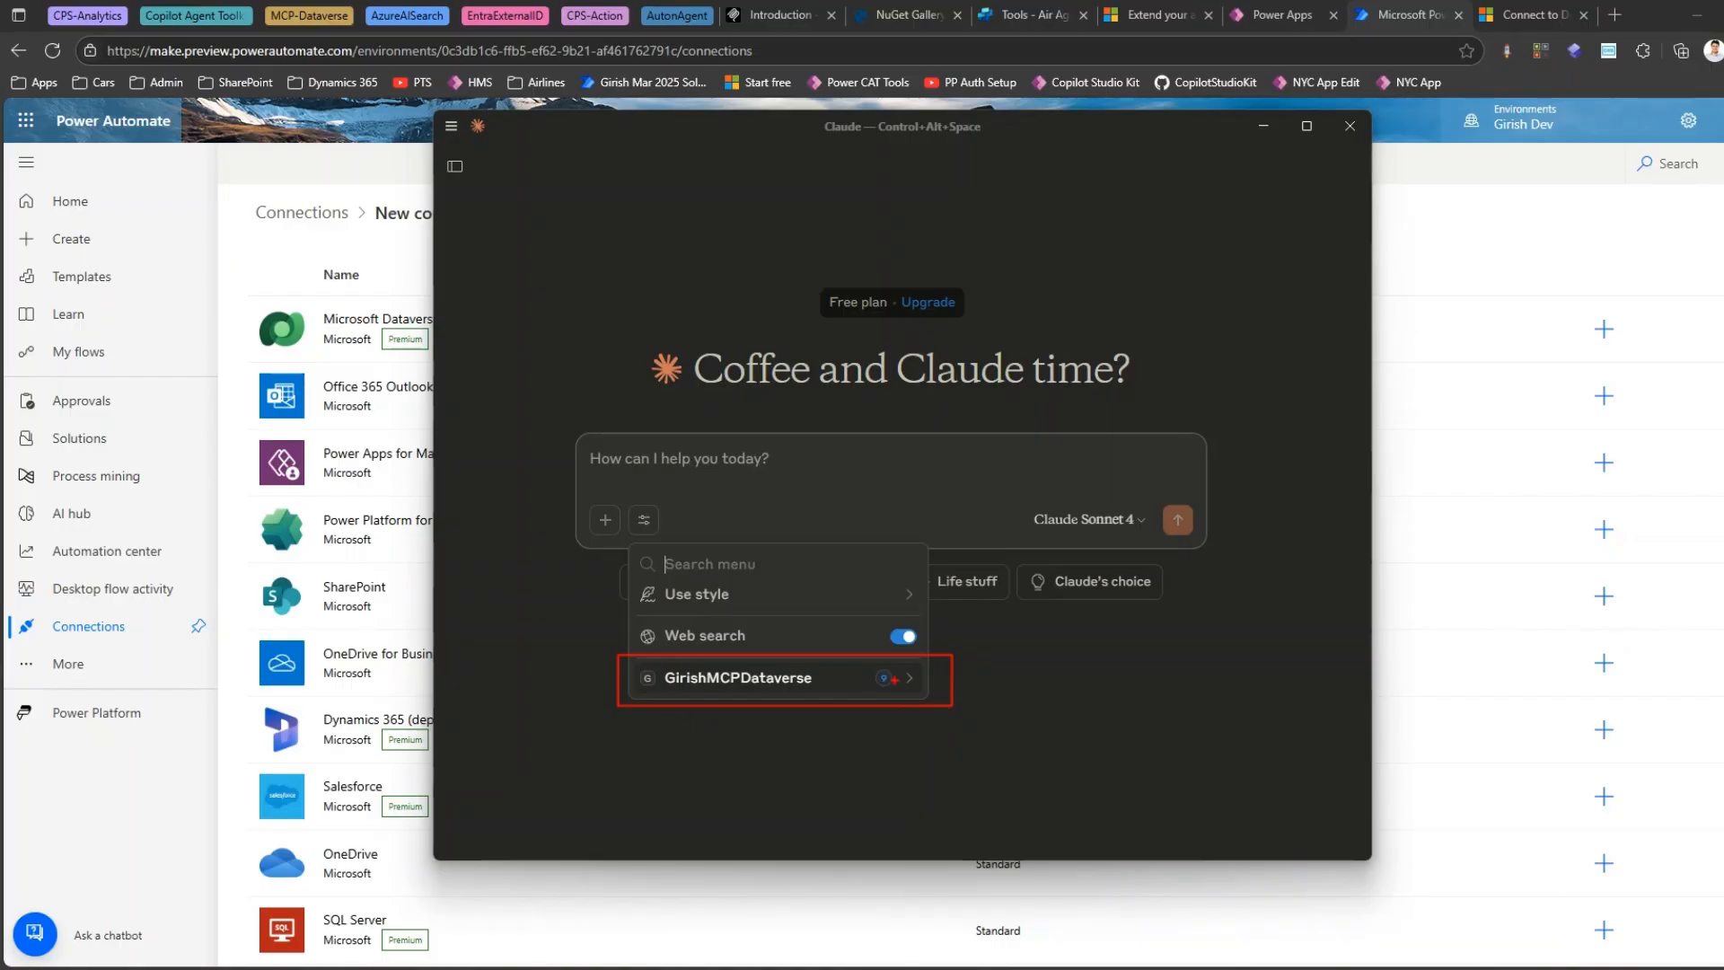
{"action": "left_click", "coordinate": [907, 680]}
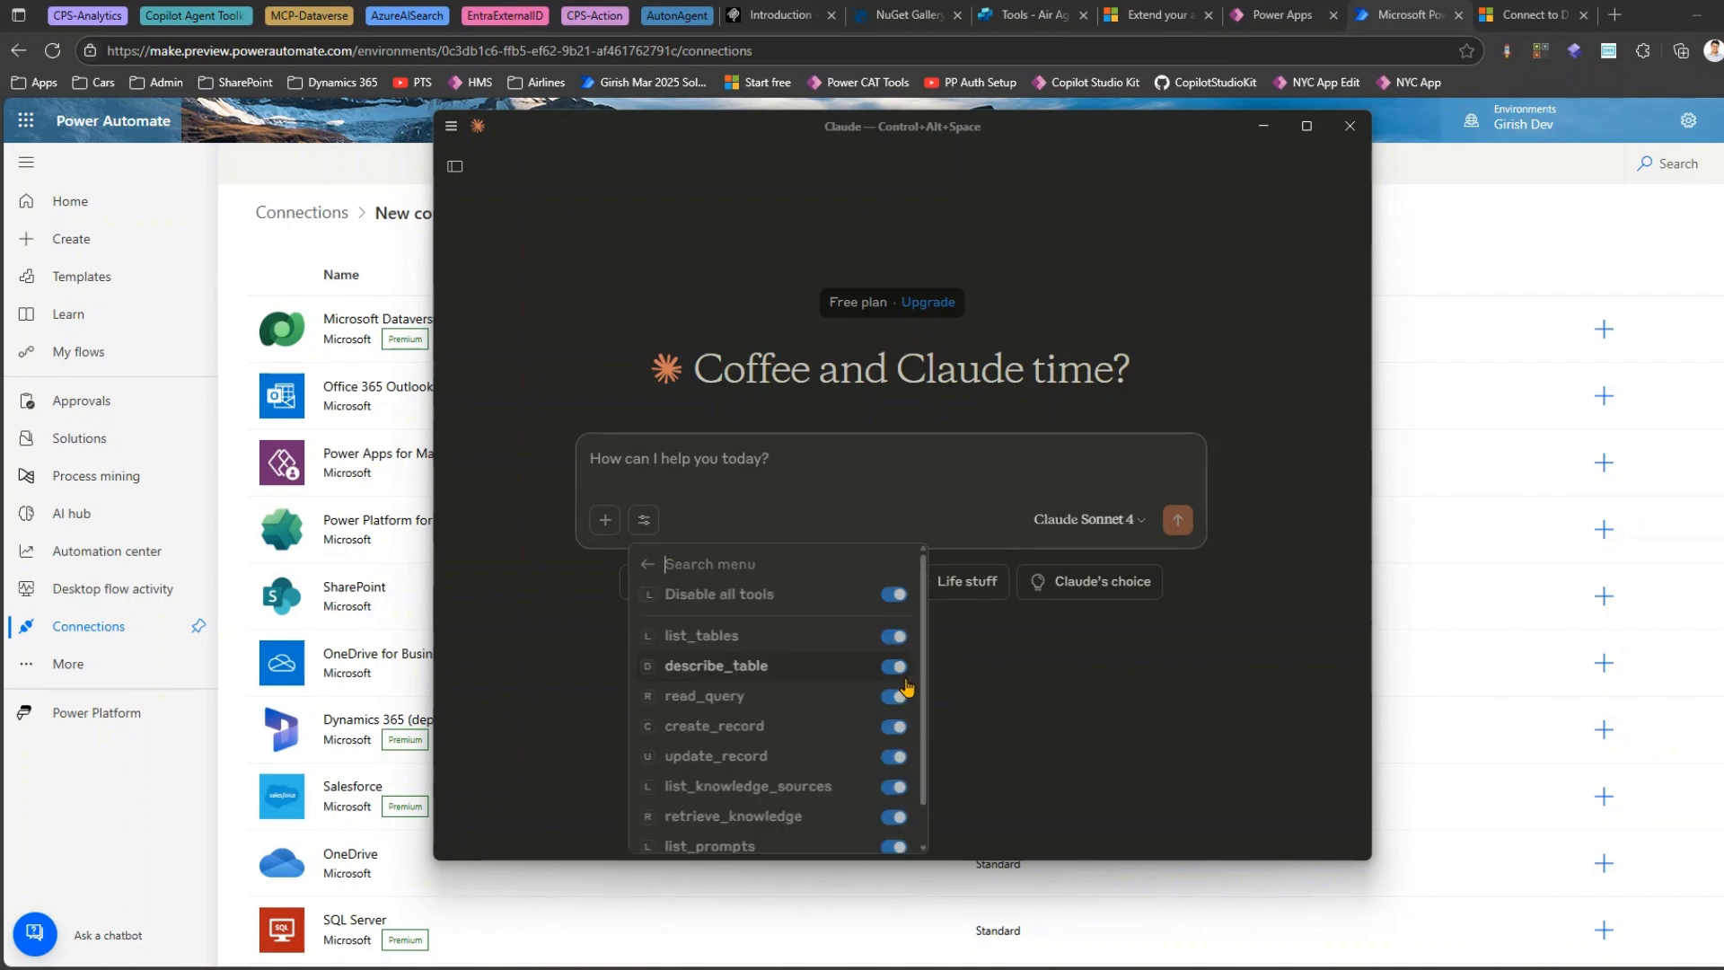
{"action": "left_click", "coordinate": [889, 596]}
{"action": "left_click", "coordinate": [889, 597]}
{"action": "left_click", "coordinate": [893, 637]}
{"action": "left_click", "coordinate": [892, 697]}
{"action": "left_click", "coordinate": [892, 727]}
{"action": "left_click", "coordinate": [894, 757]}
{"action": "left_click", "coordinate": [894, 817]}
{"action": "left_click", "coordinate": [898, 638]}
{"action": "left_click", "coordinate": [894, 593]}
{"action": "left_click", "coordinate": [893, 593]}
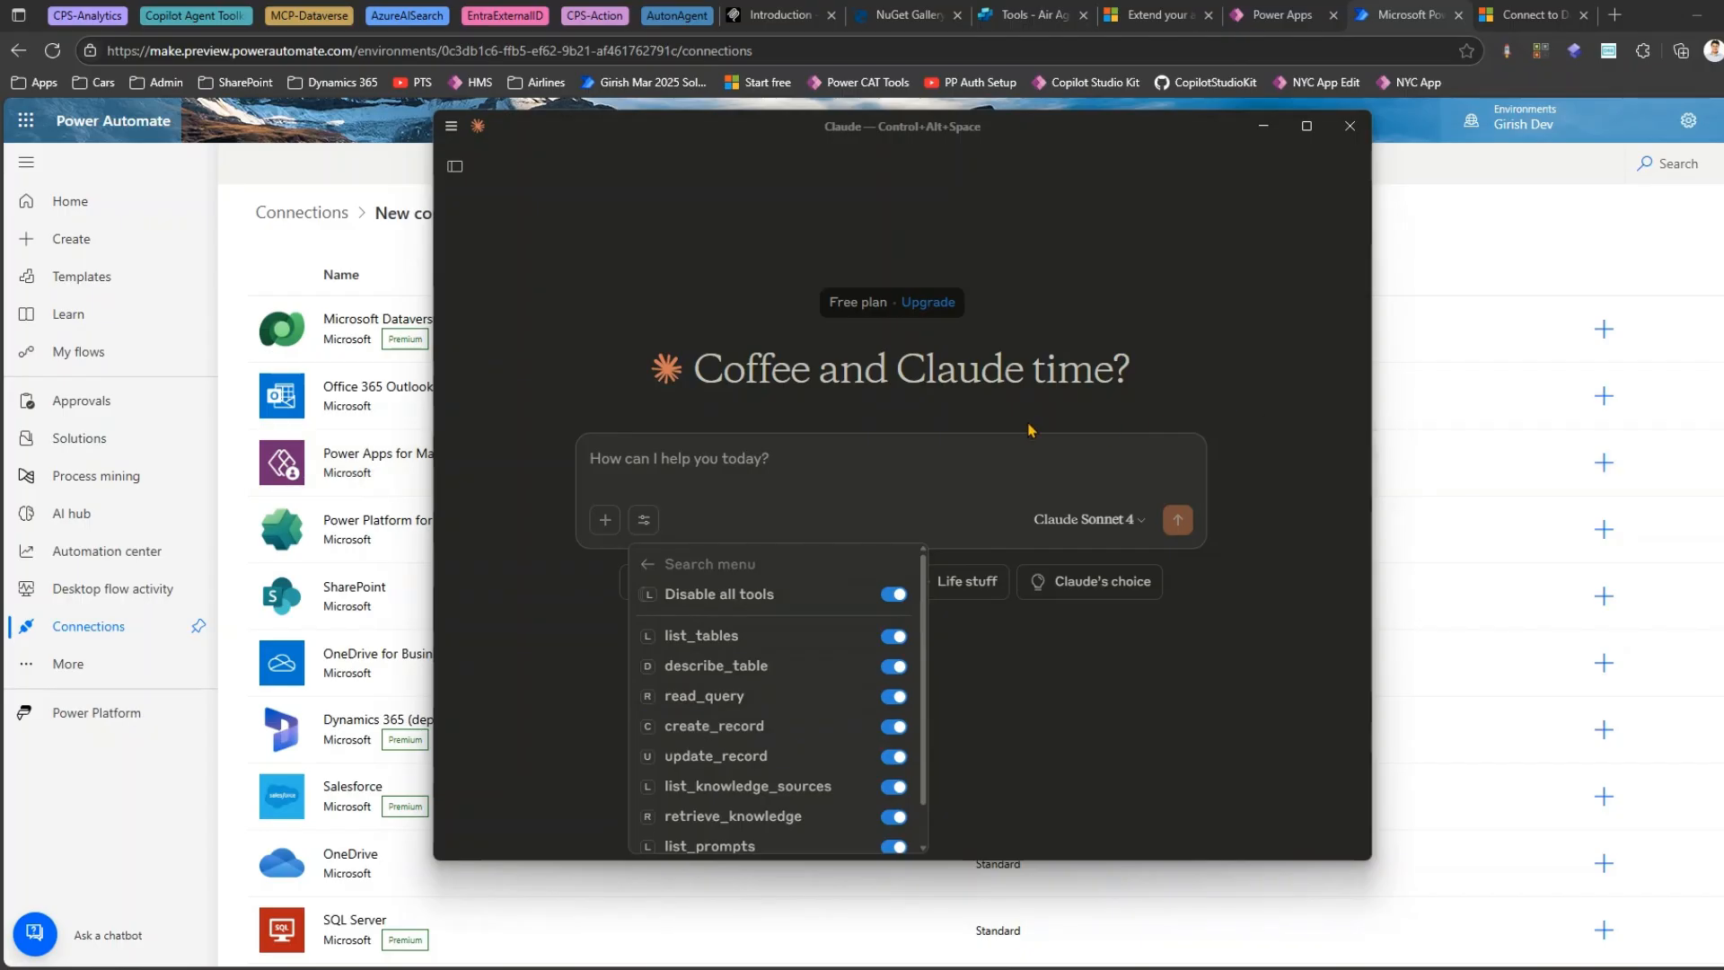
{"action": "key", "text": "Escape"}
{"action": "type", "text": "HOw"}
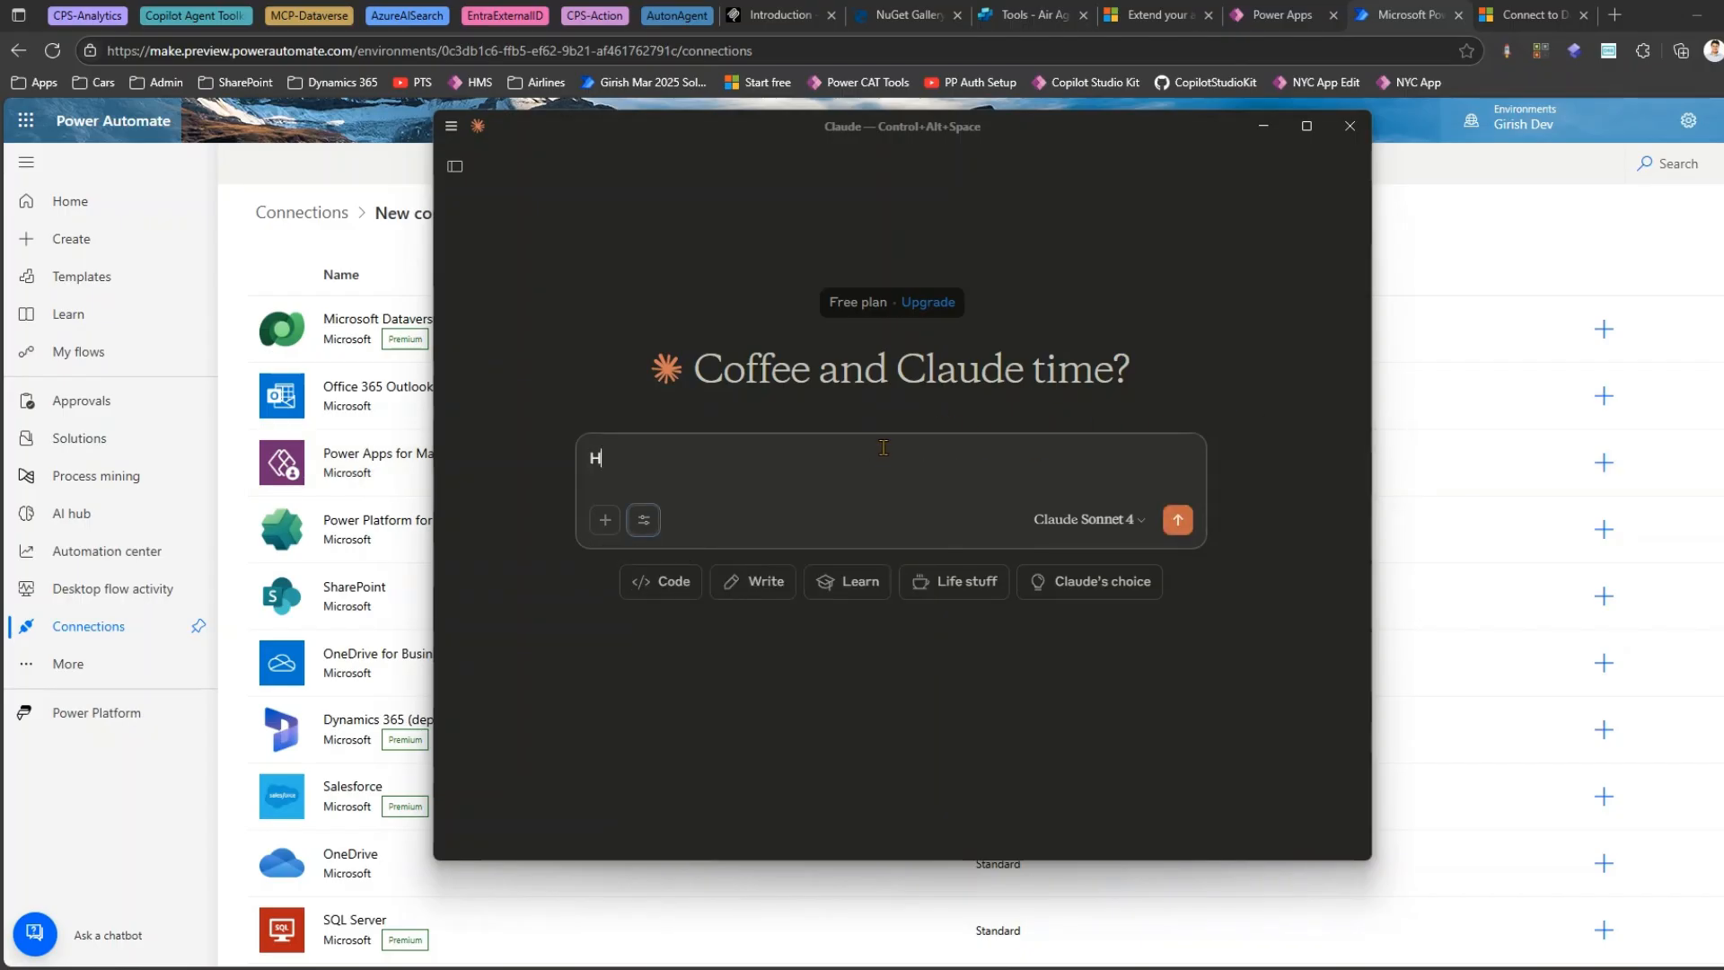
{"action": "key", "text": "BackSpace"}
{"action": "key", "text": "BackSpace"}
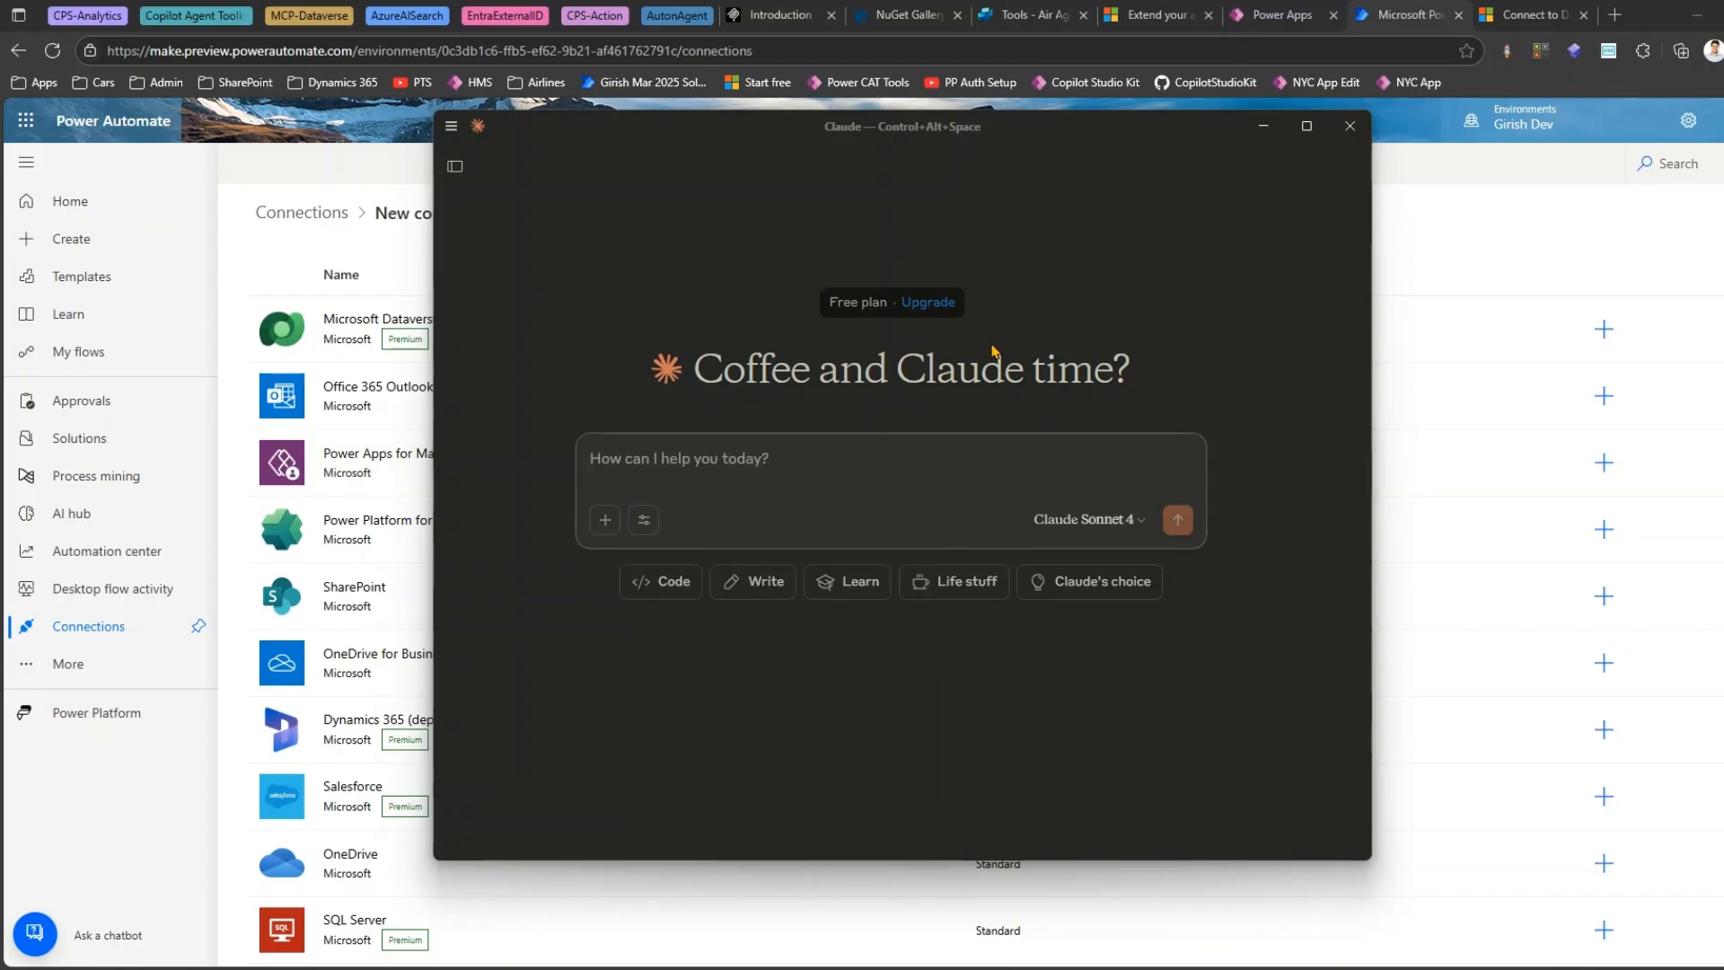
Maximize the Claude window and draft the prompt "How many records exists in airlines table".
{"action": "left_click", "coordinate": [1306, 126]}
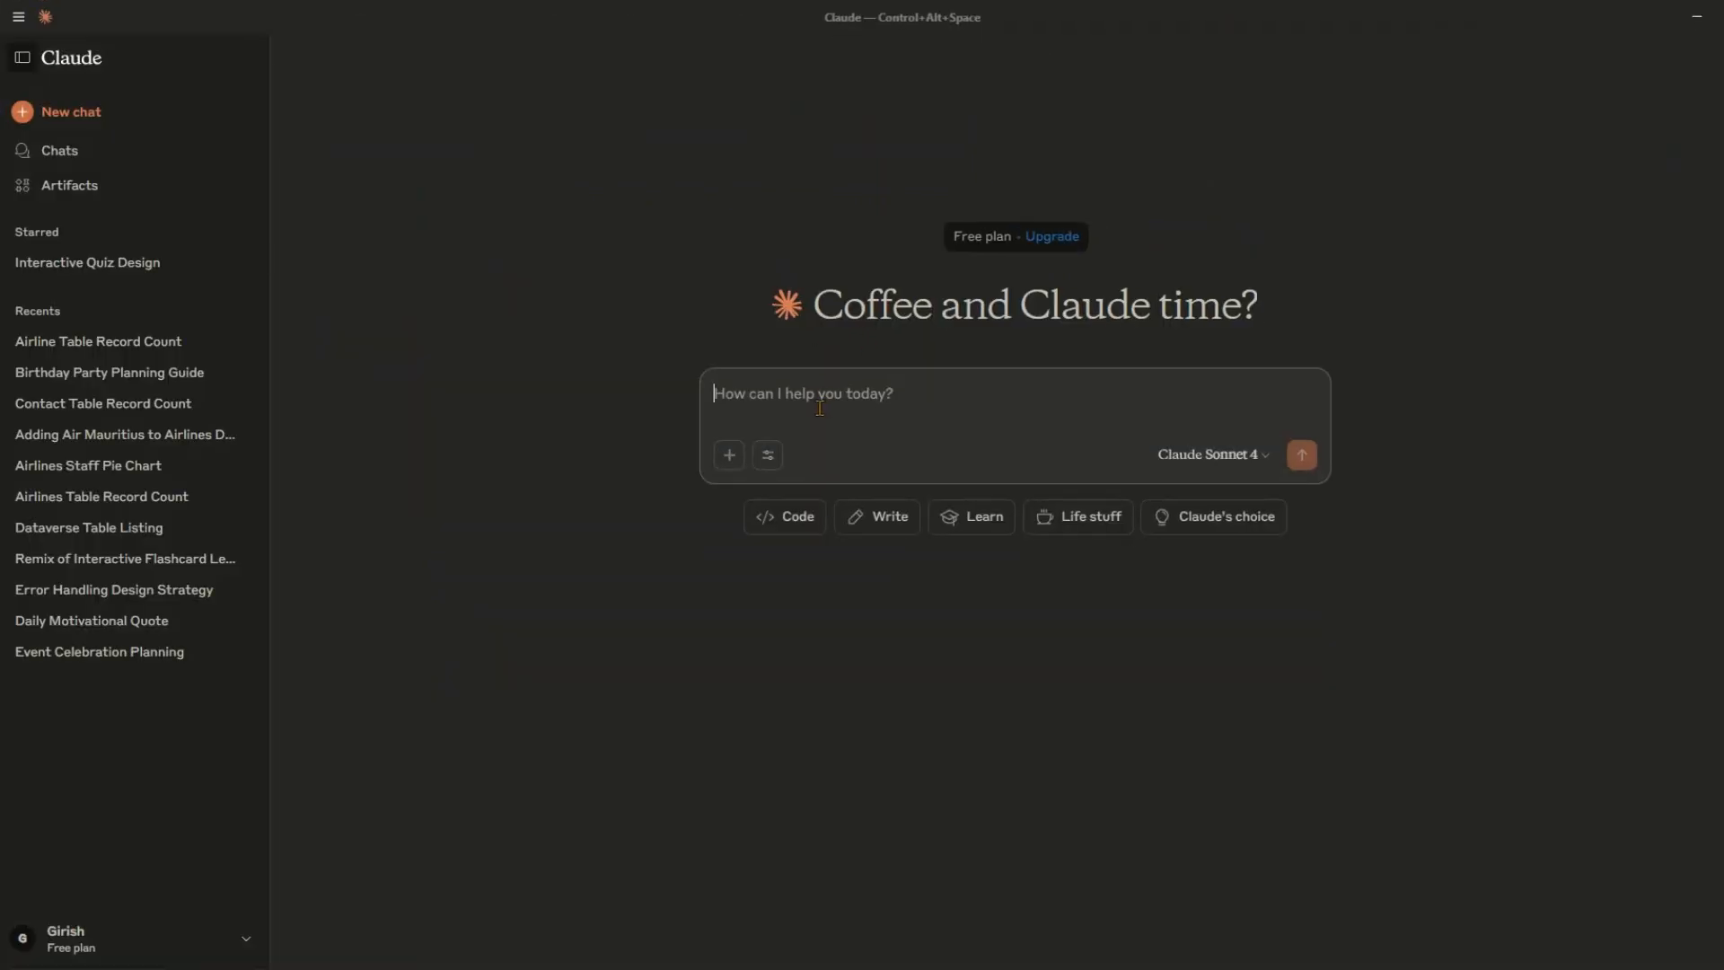
{"action": "type", "text": "How many recor"}
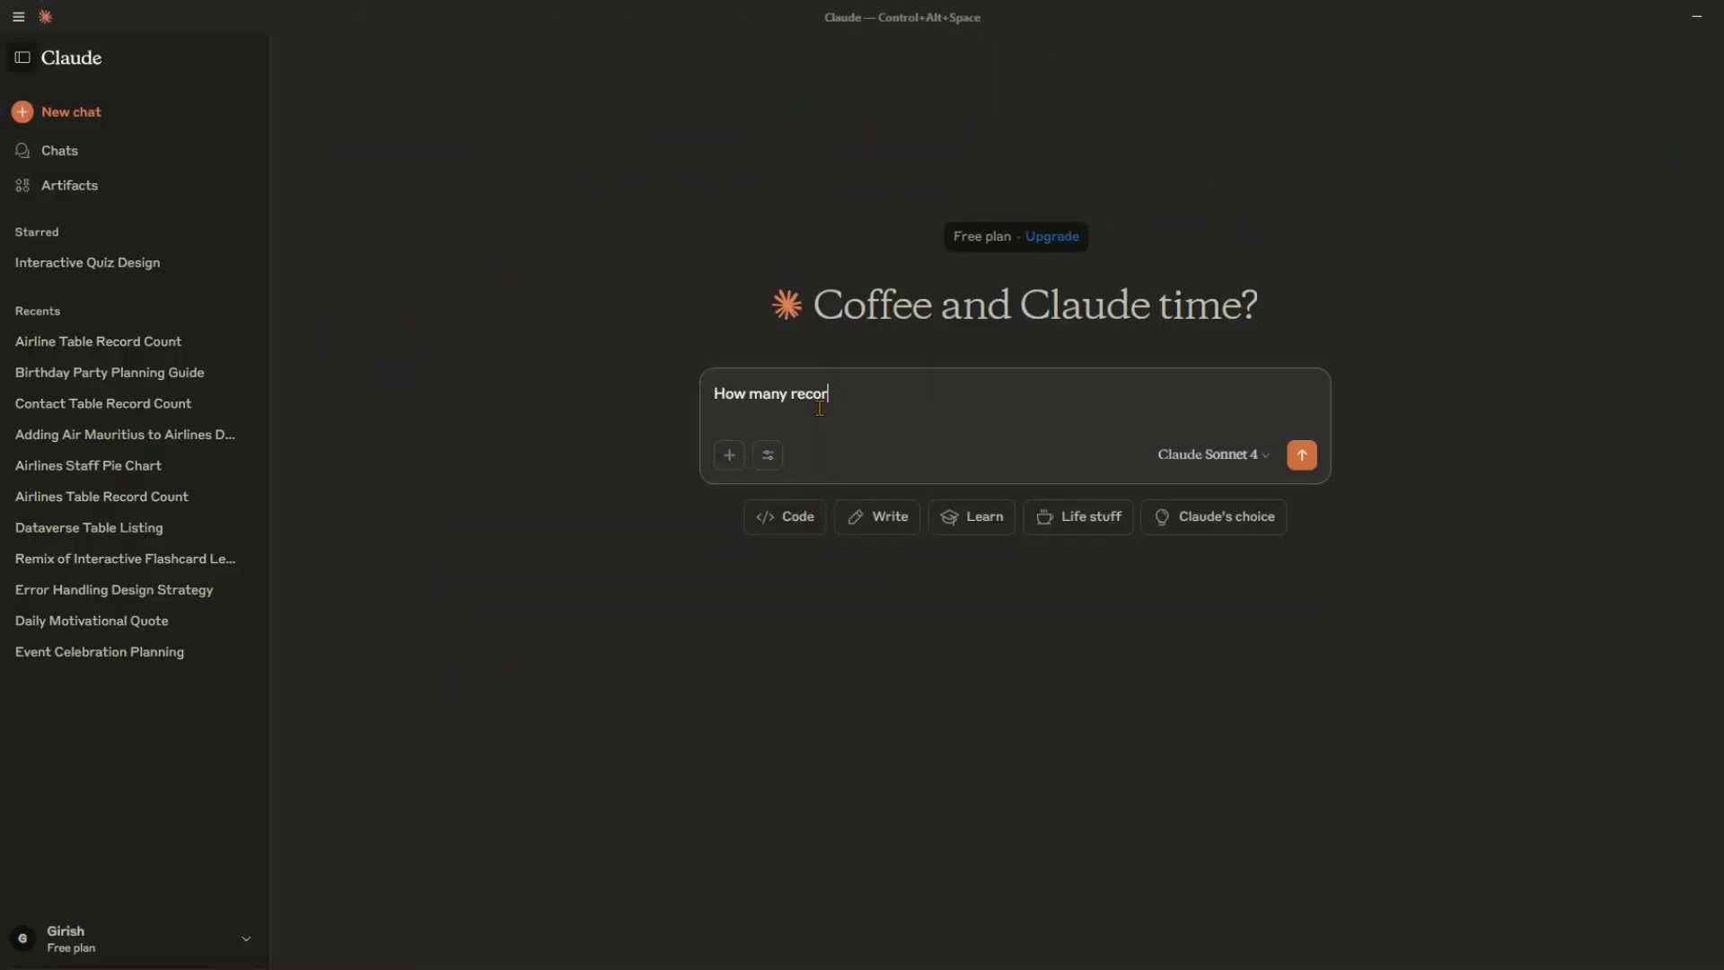
{"action": "type", "text": "ds exists in airlines table"}
Switch to Power Apps in the browser, list the environment's tables and filter them to custom ones to locate the Airlines table.
{"action": "left_click", "coordinate": [687, 924]}
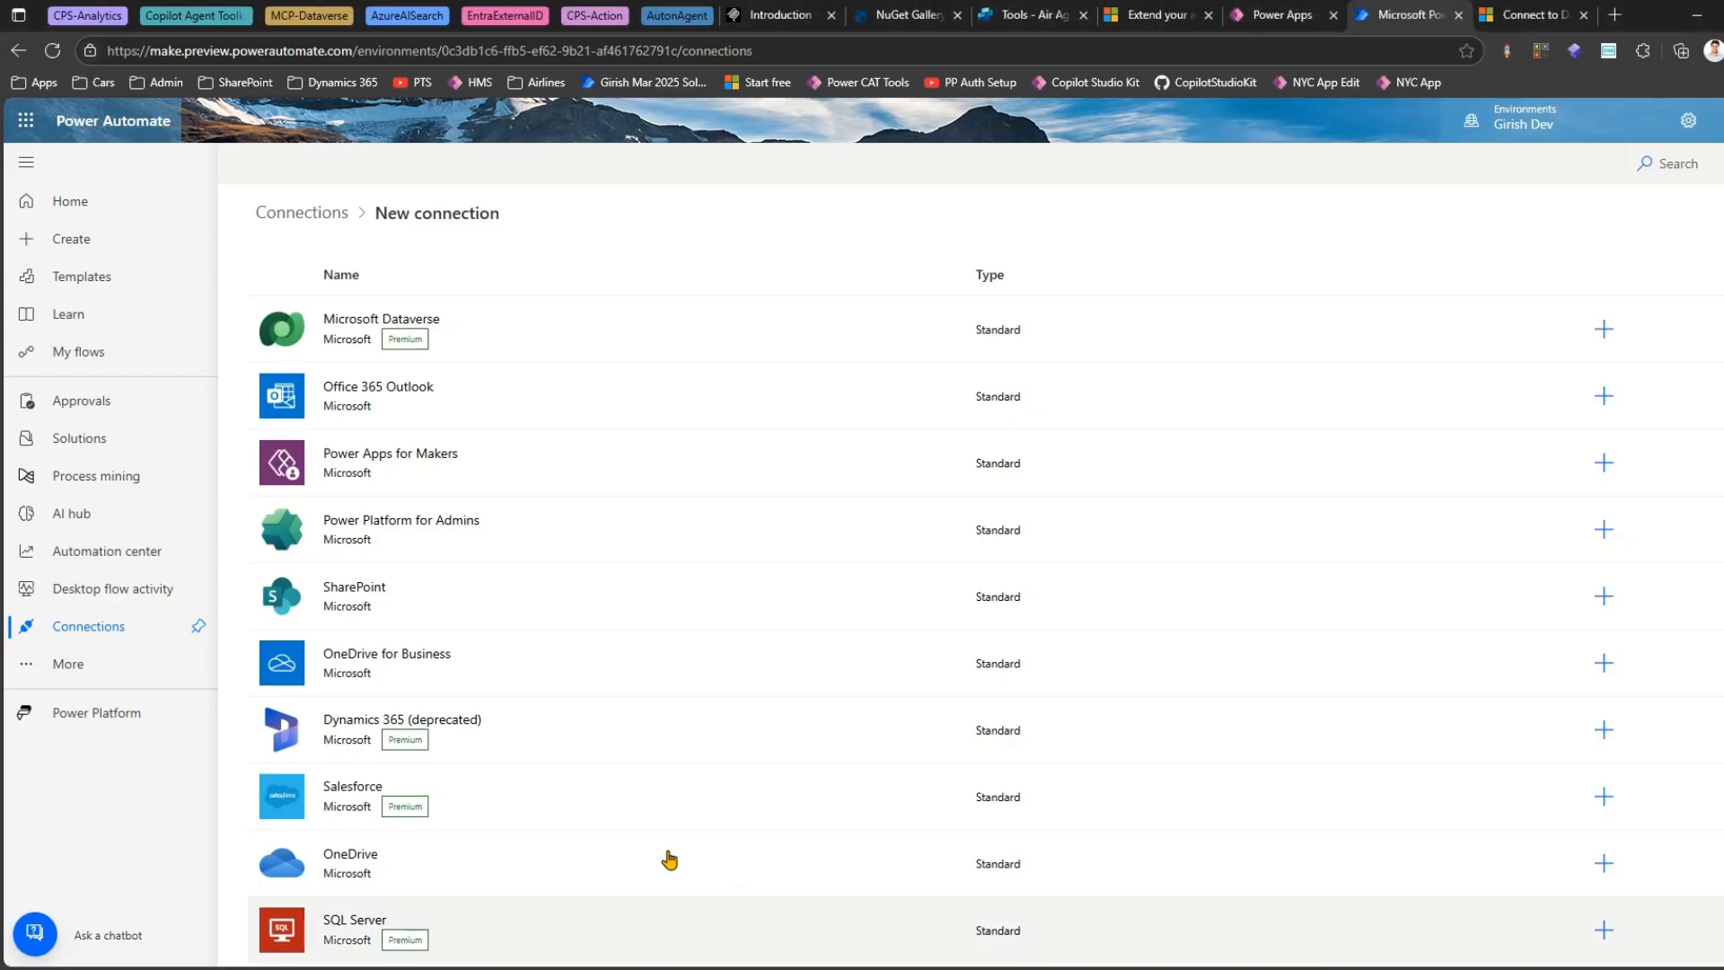
{"action": "left_click", "coordinate": [1280, 23]}
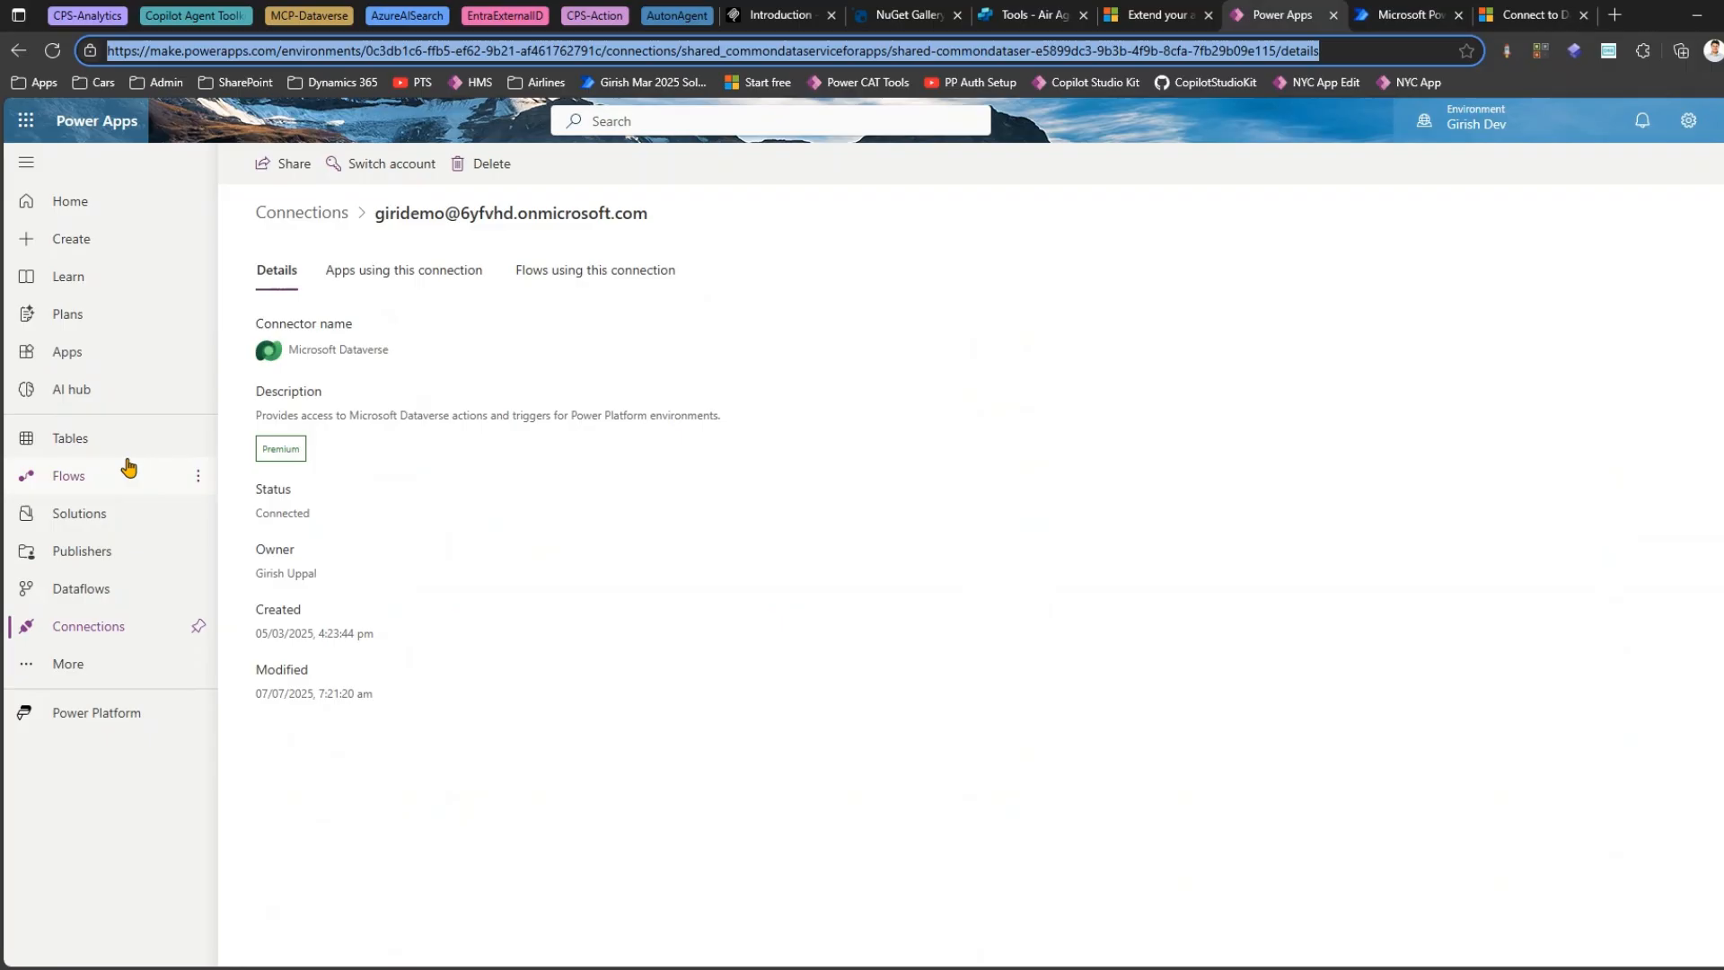
{"action": "left_click", "coordinate": [128, 440]}
{"action": "left_click", "coordinate": [394, 461]}
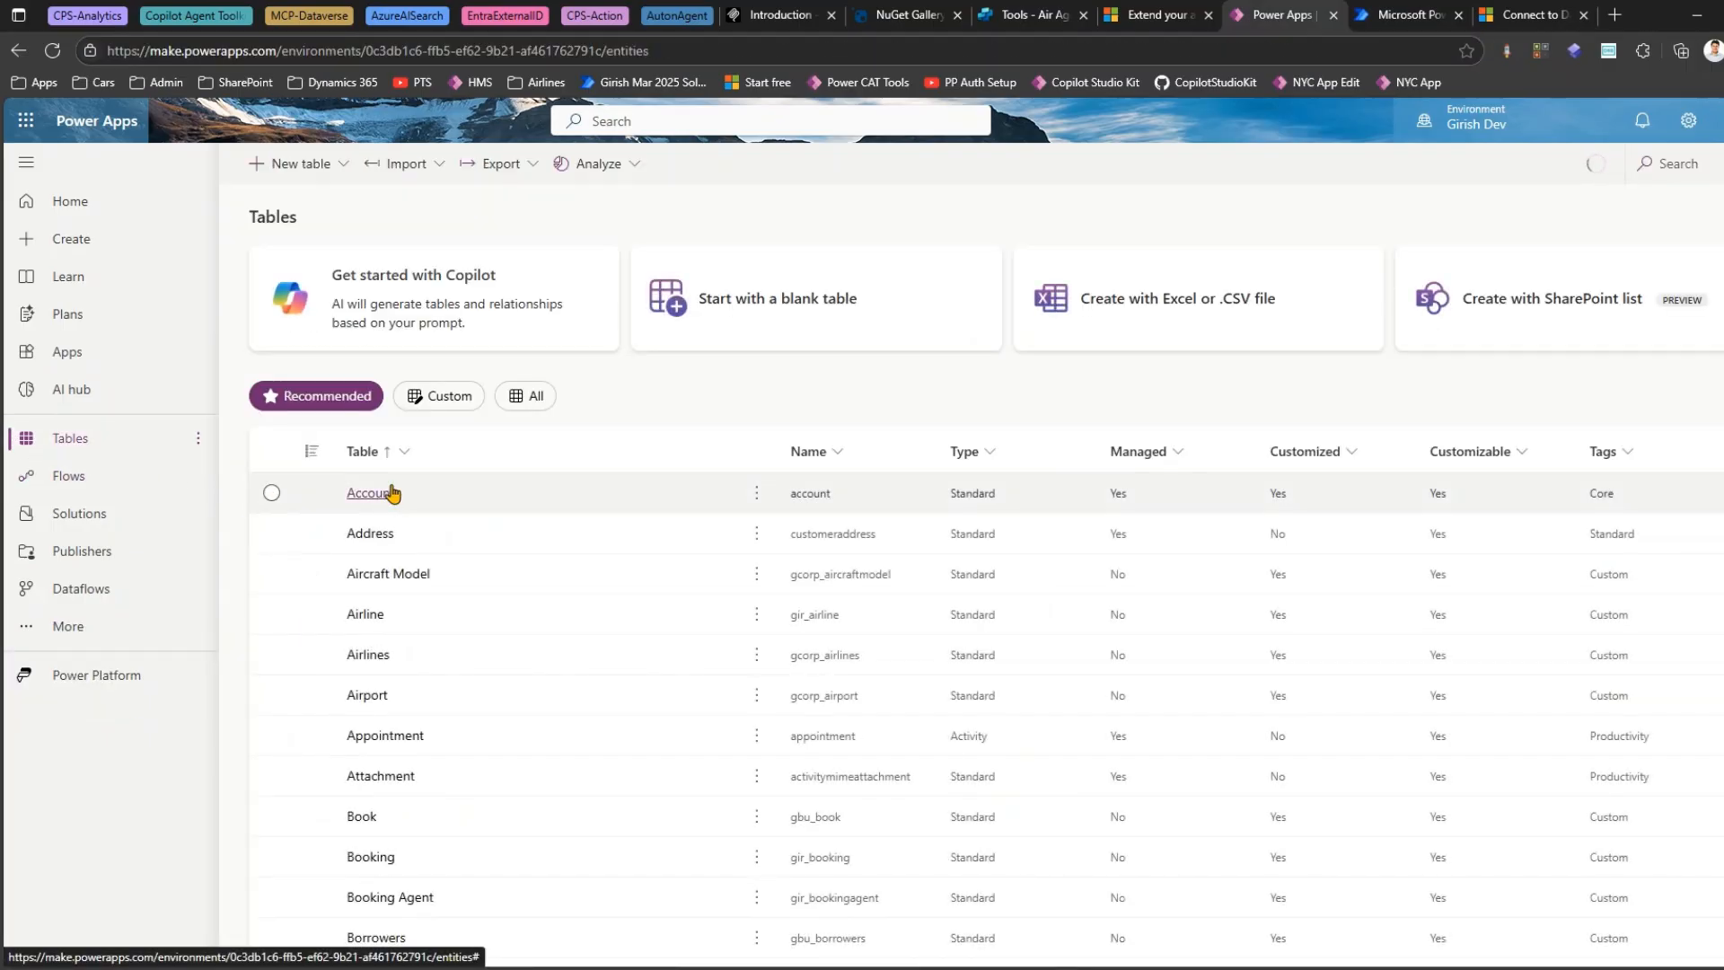
{"action": "left_click", "coordinate": [519, 402]}
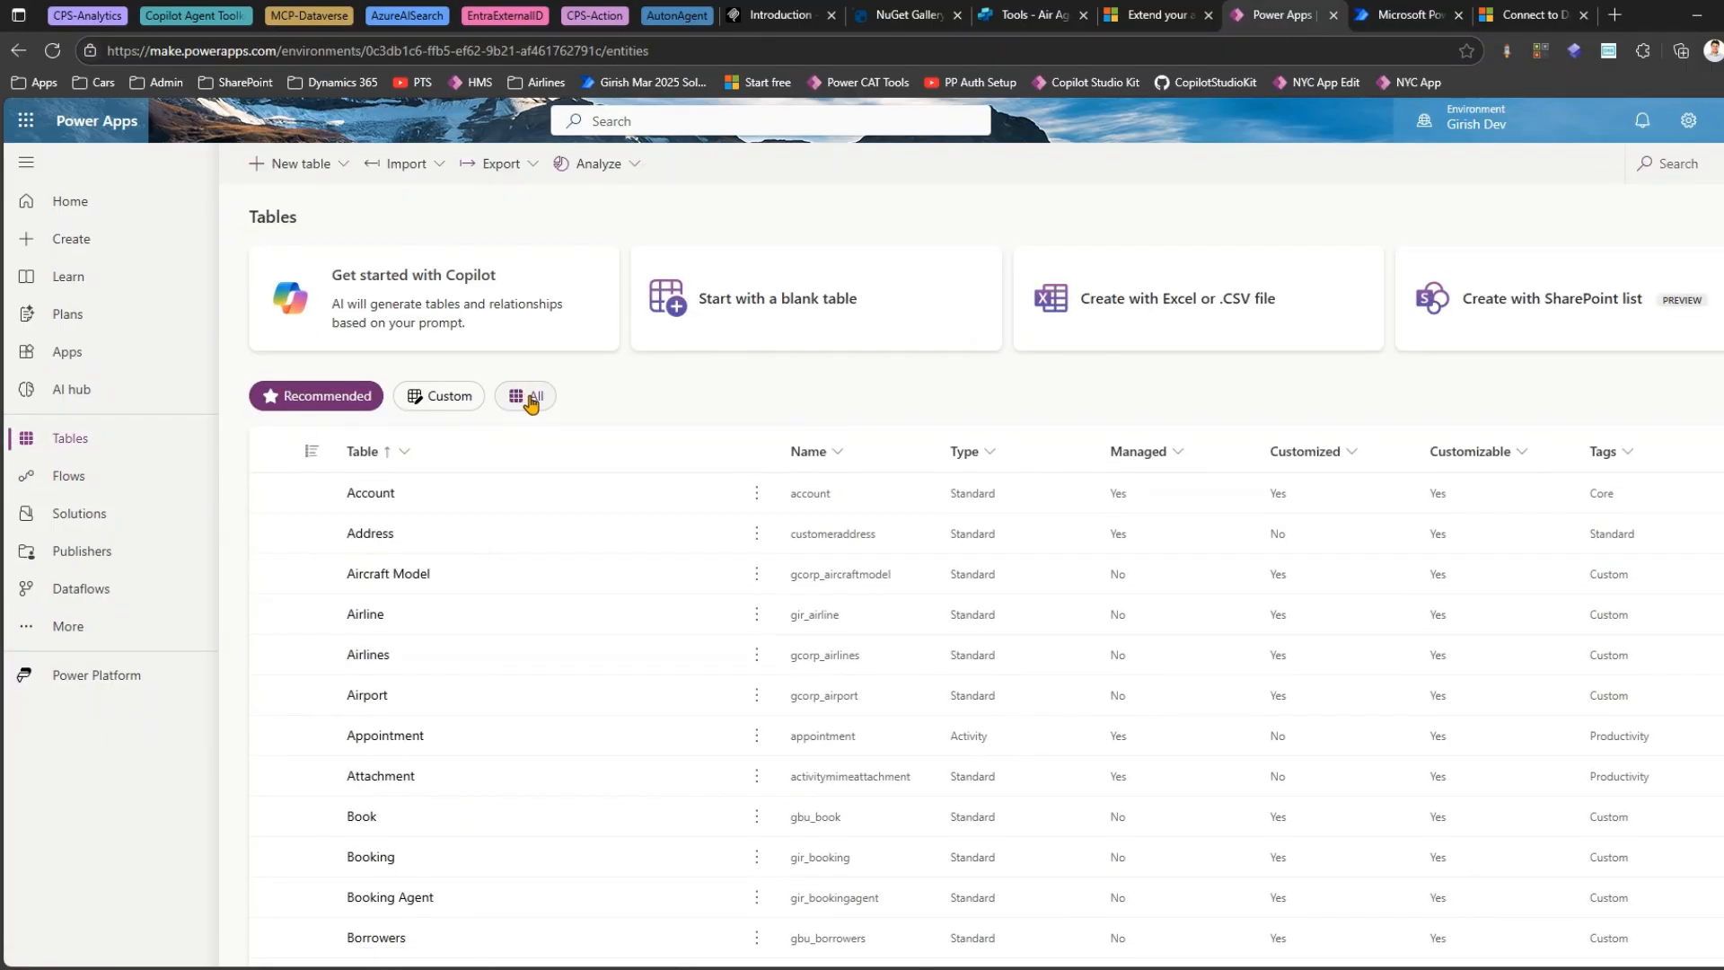
{"action": "left_click", "coordinate": [524, 398]}
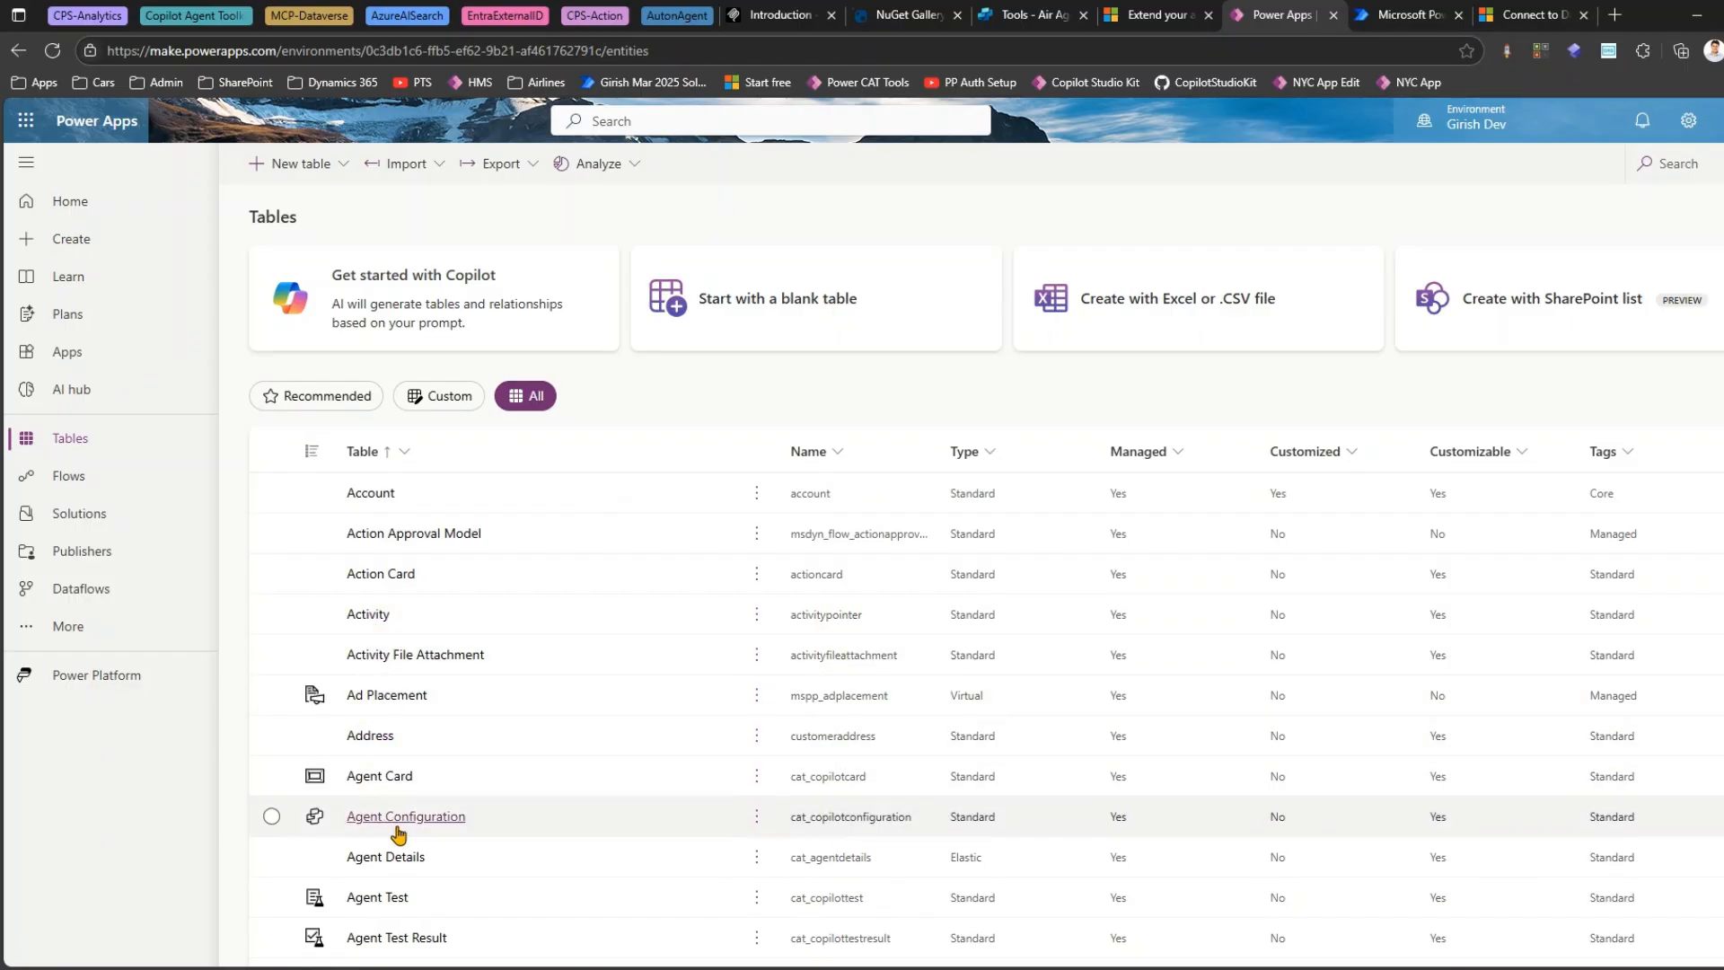
{"action": "scroll", "coordinate": [446, 844], "scroll_direction": "down", "scroll_amount": 2}
{"action": "left_click", "coordinate": [449, 239]}
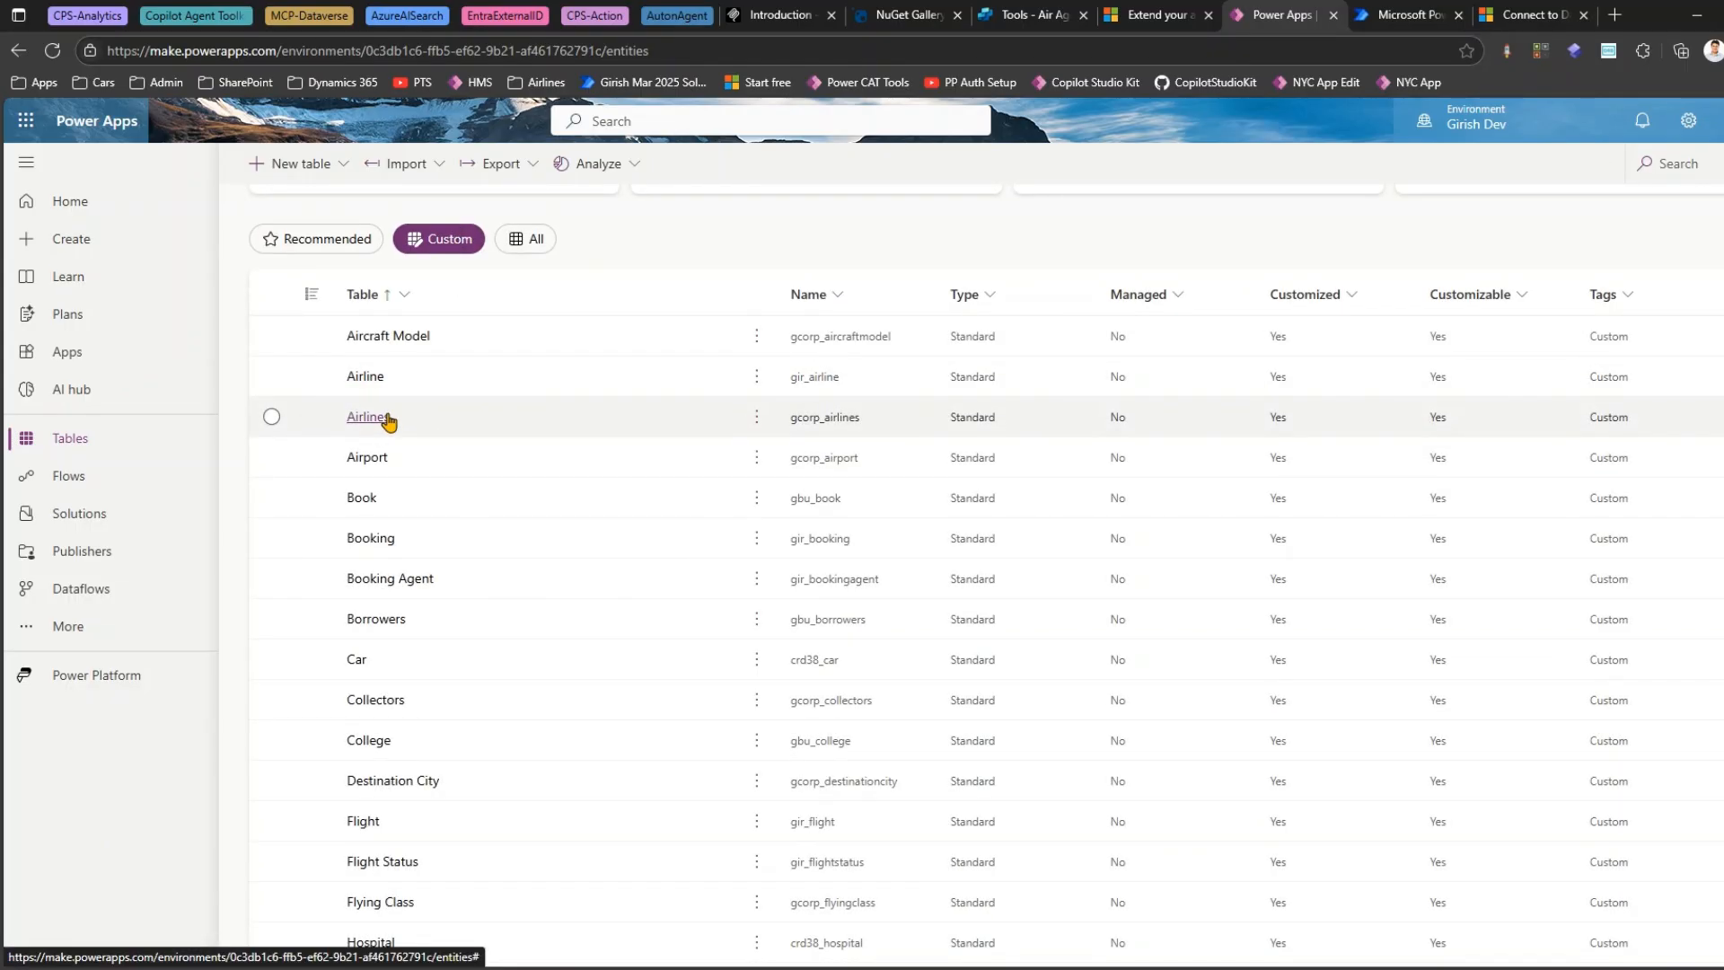
Return to Claude and send the drafted question about the airlines table's record count.
{"action": "left_click", "coordinate": [1032, 968]}
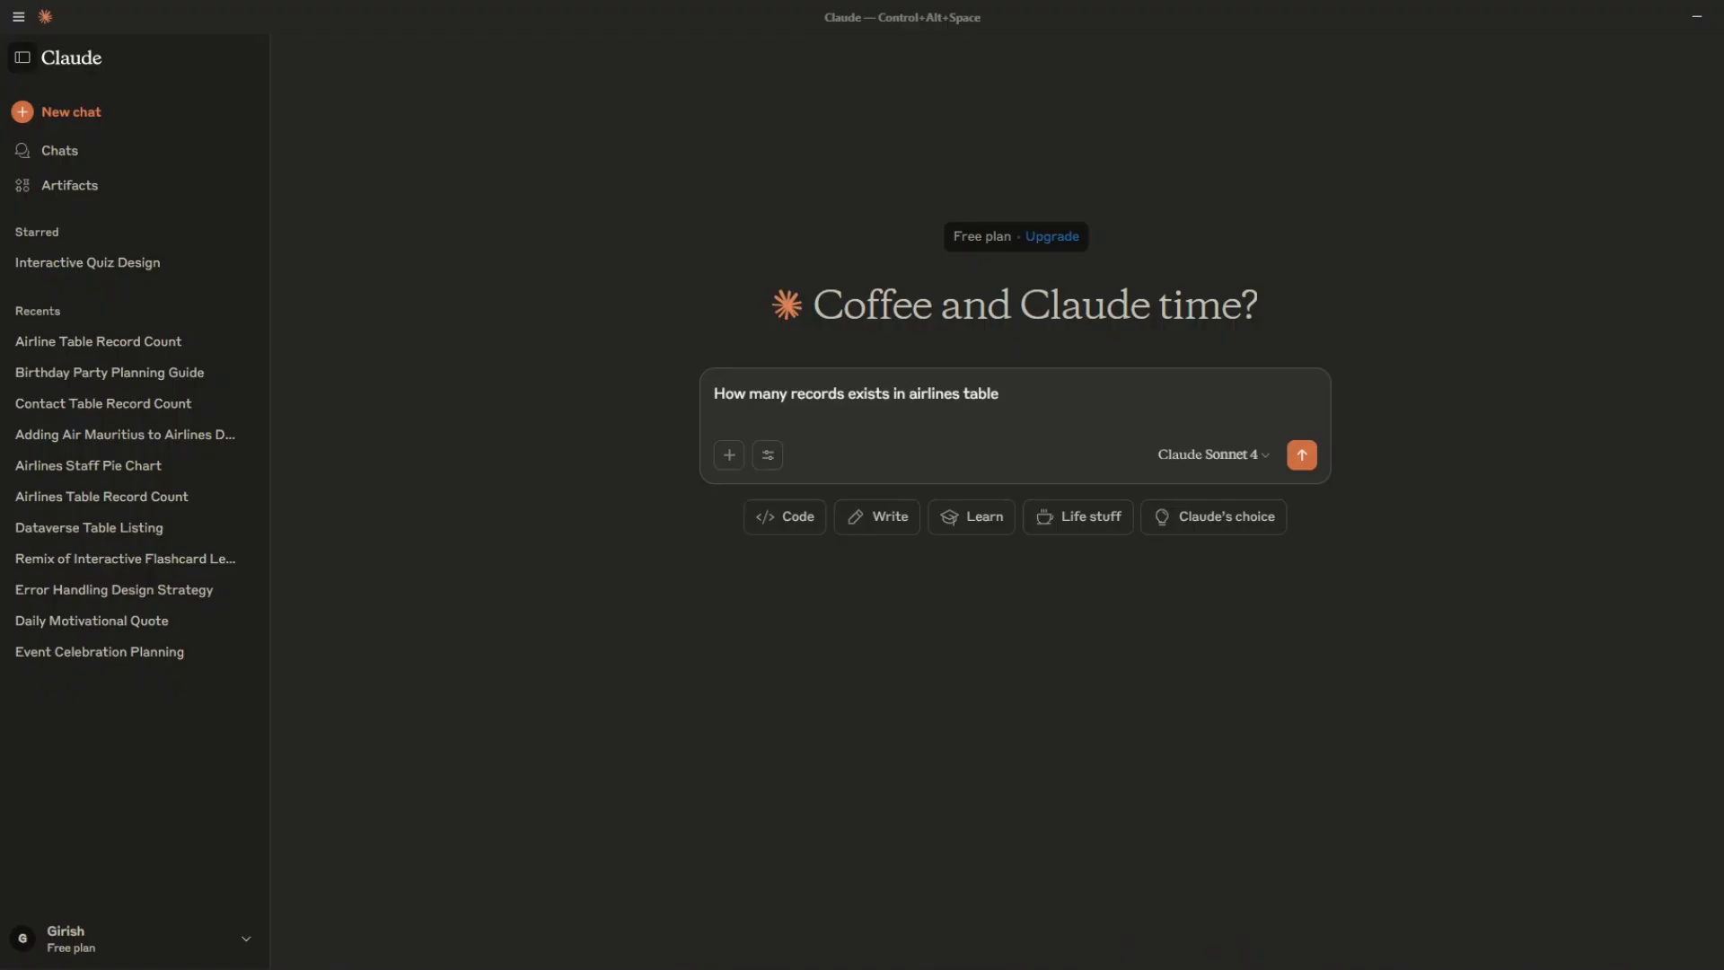
{"action": "left_click", "coordinate": [1301, 454]}
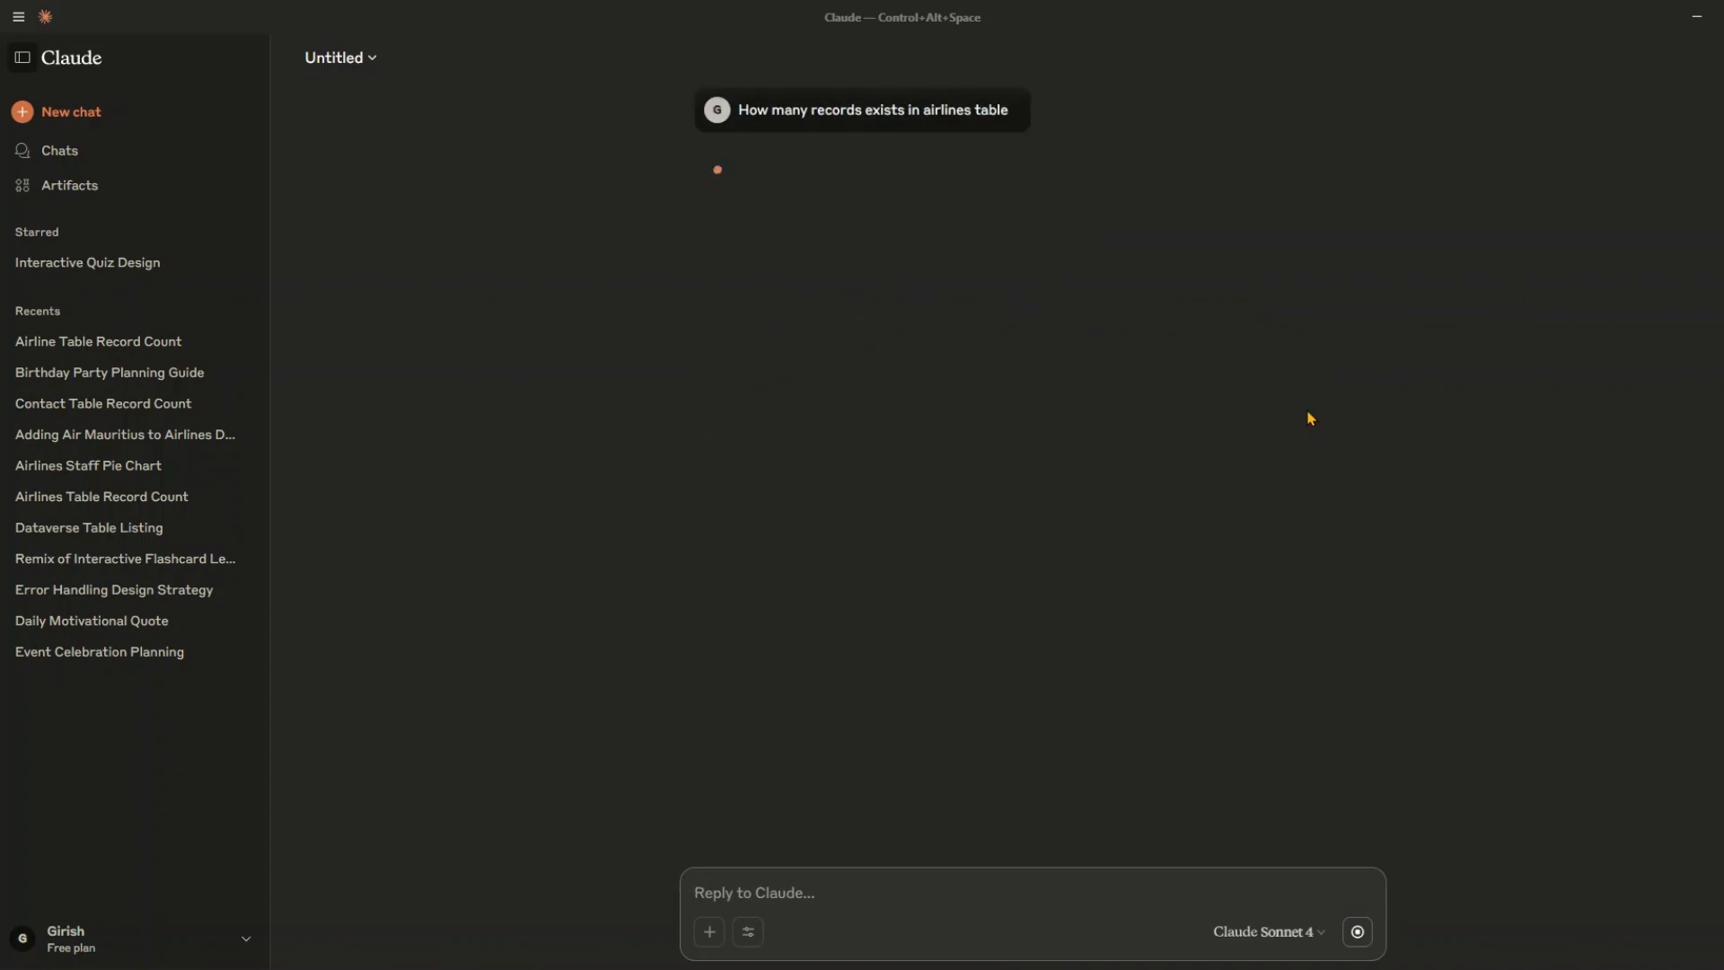
Open the bookmarked Active Airlines view in a new browser tab, sign in again and check its row count.
{"action": "left_click", "coordinate": [699, 968]}
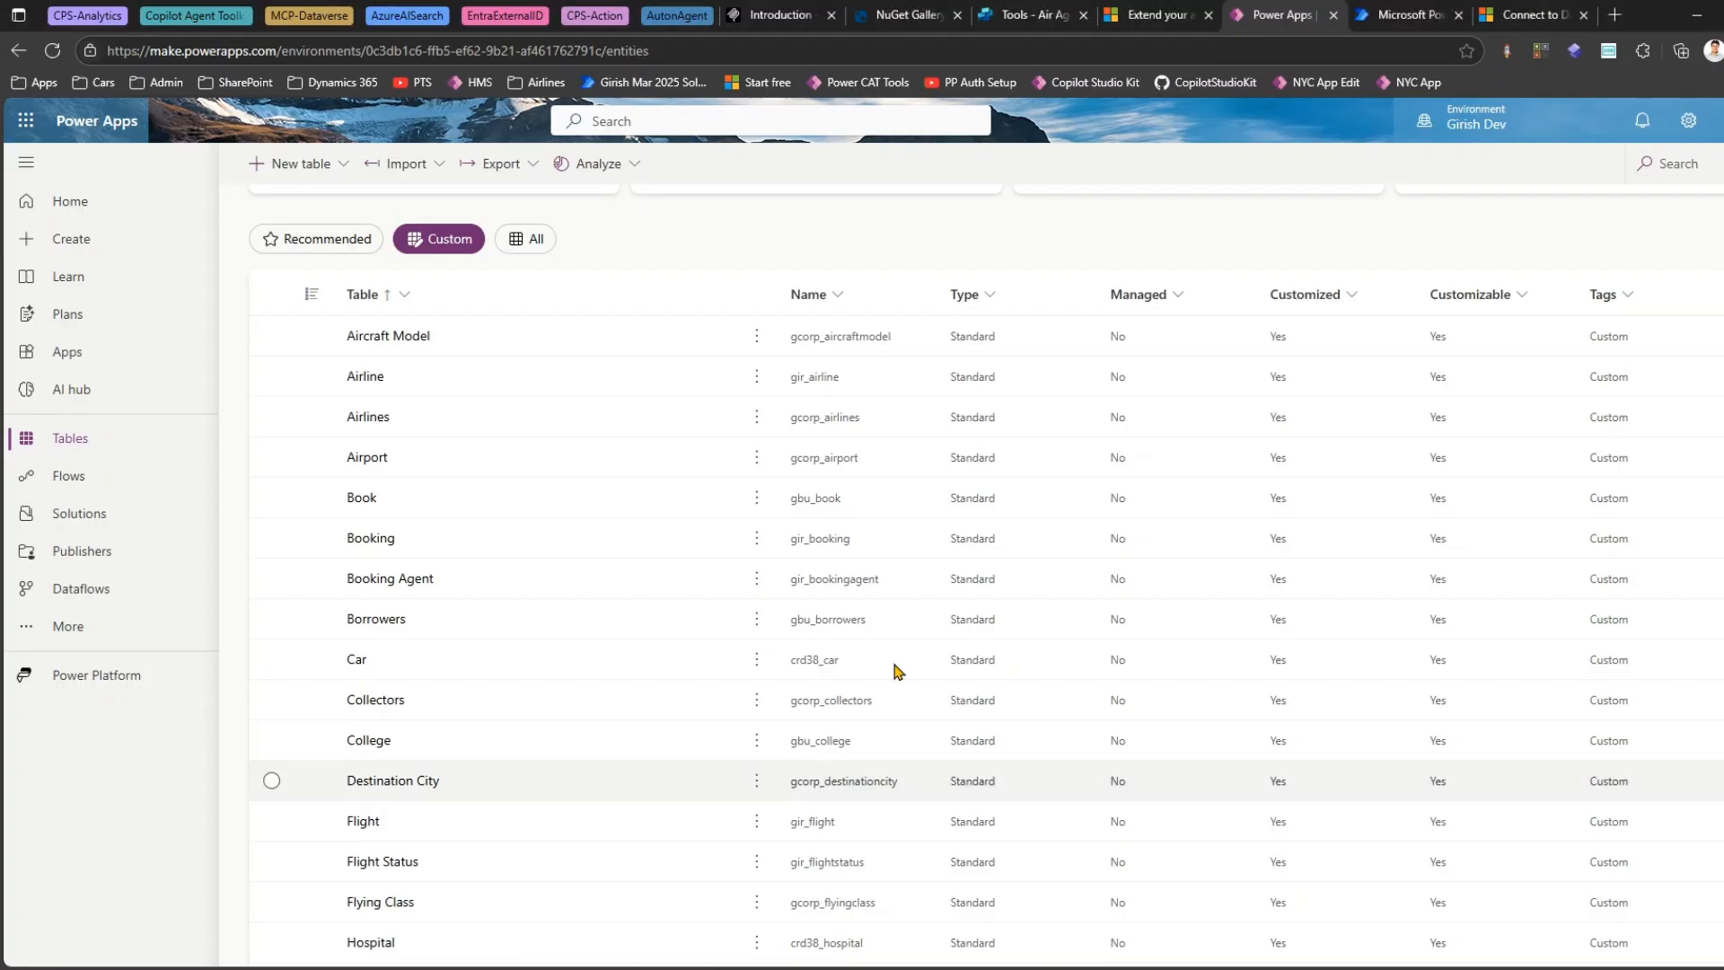
{"action": "left_click", "coordinate": [1614, 15]}
{"action": "left_click", "coordinate": [544, 83]}
{"action": "left_click", "coordinate": [551, 144]}
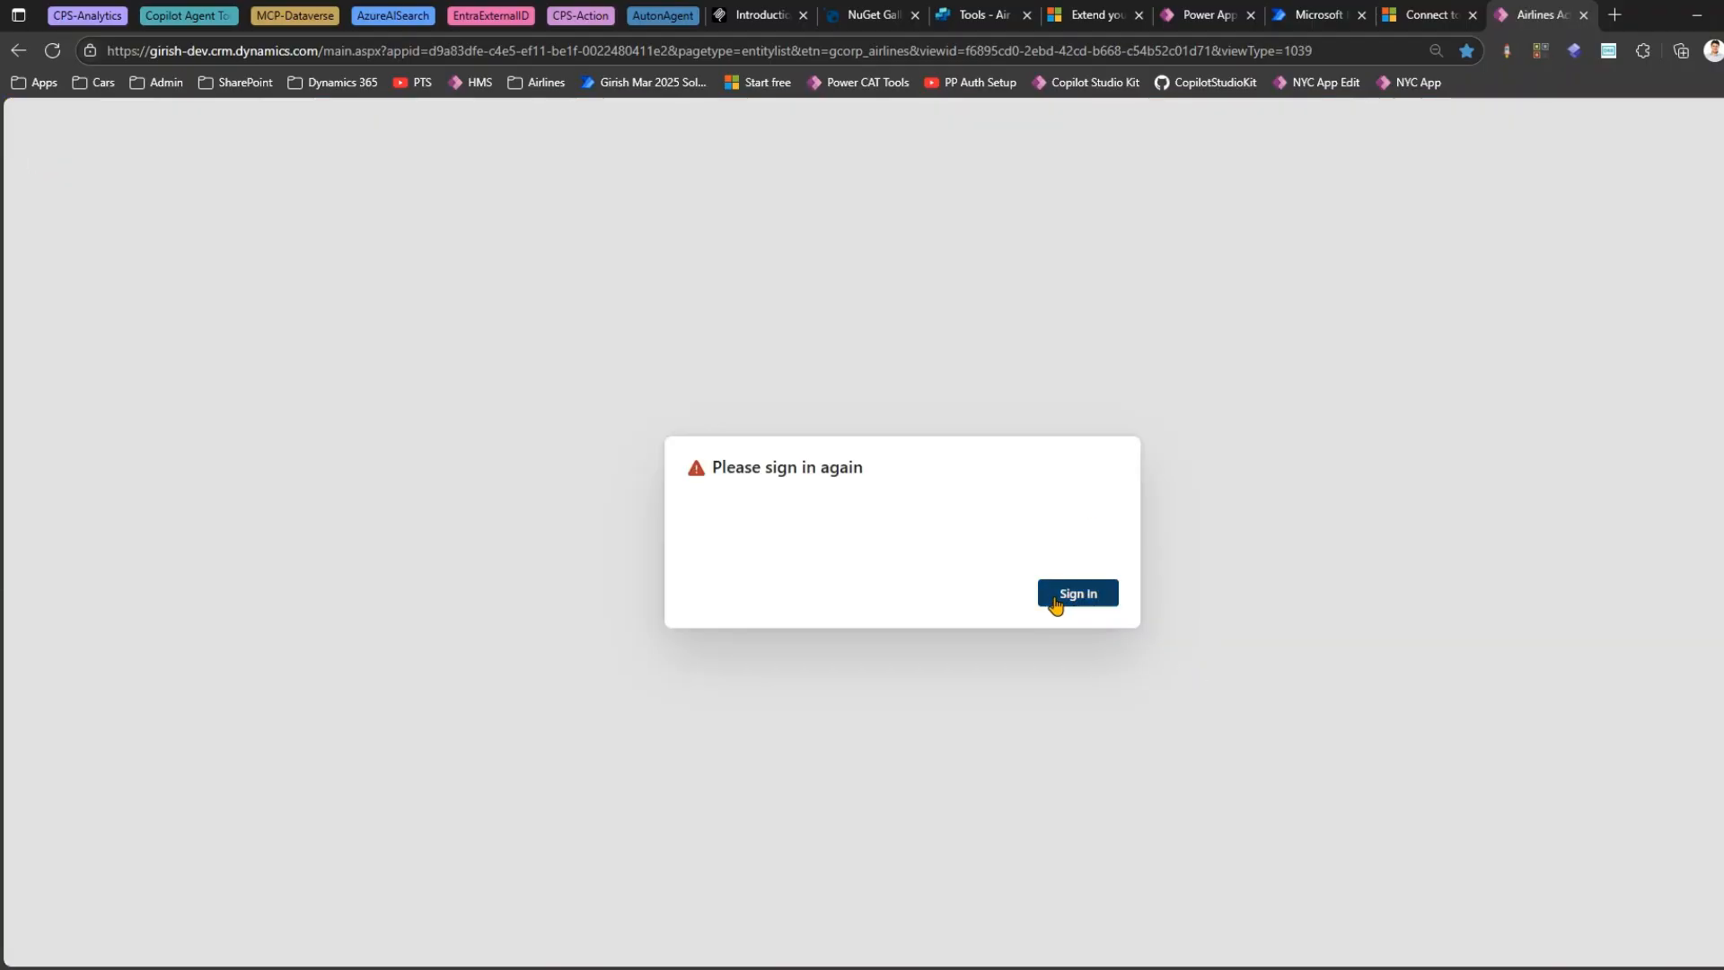
{"action": "left_click", "coordinate": [1061, 600]}
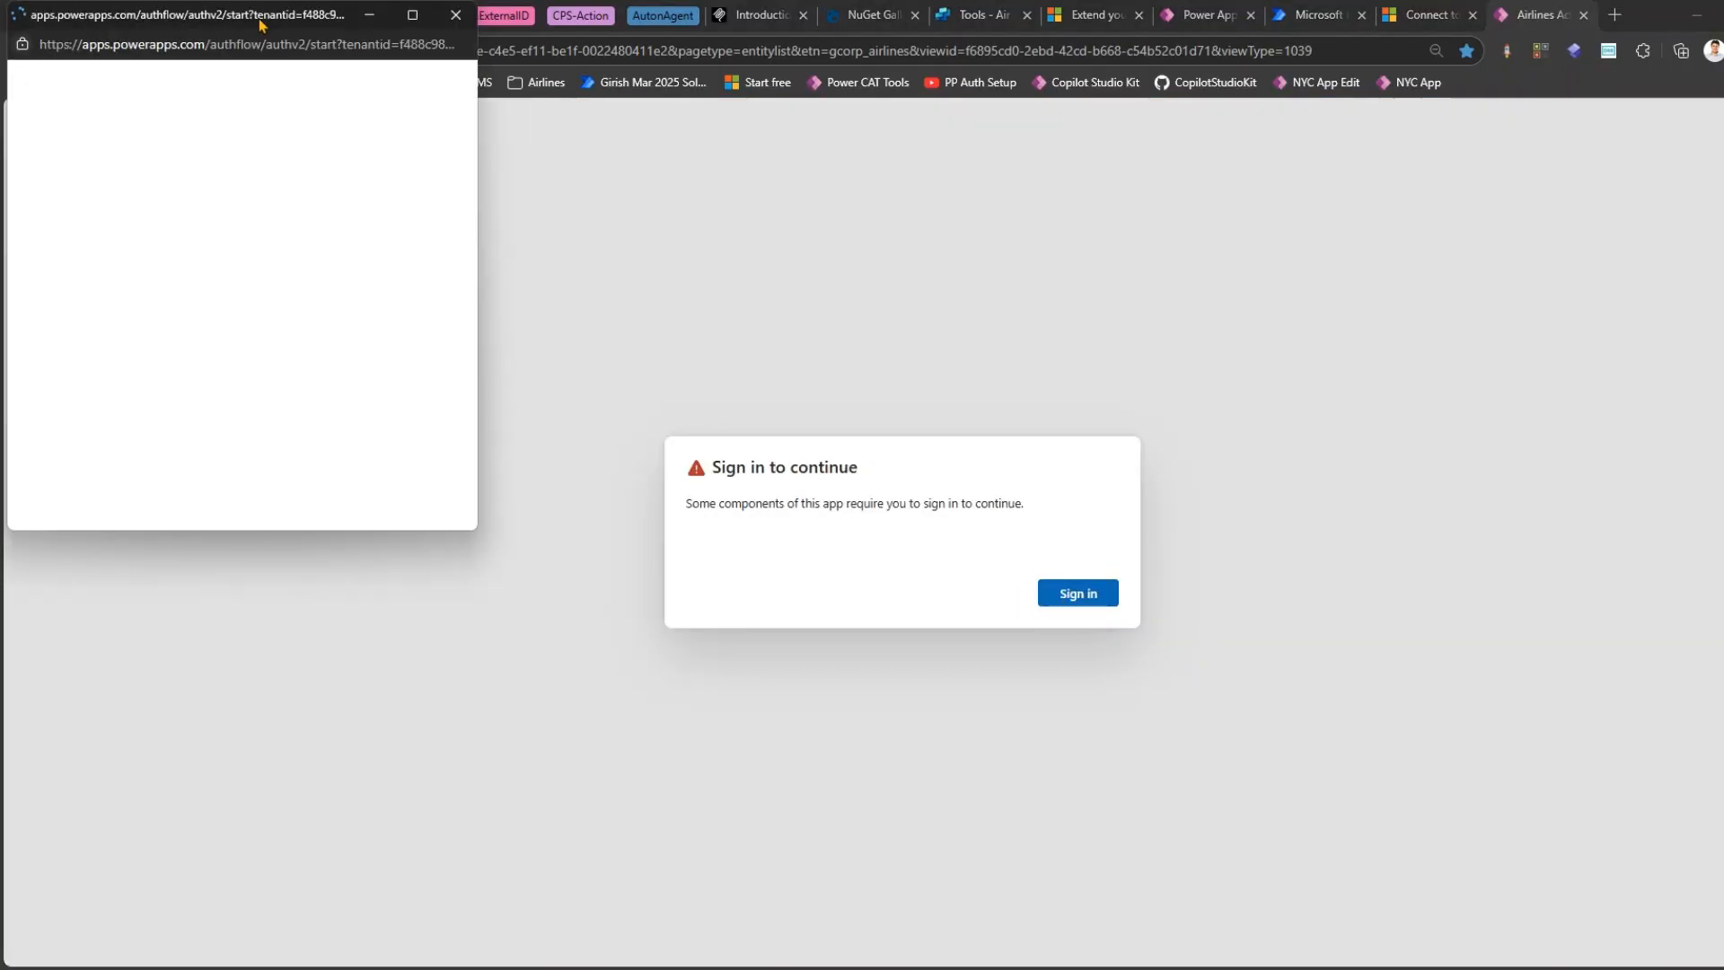
{"action": "left_click_drag", "start_coordinate": [260, 25], "coordinate": [1723, 27]}
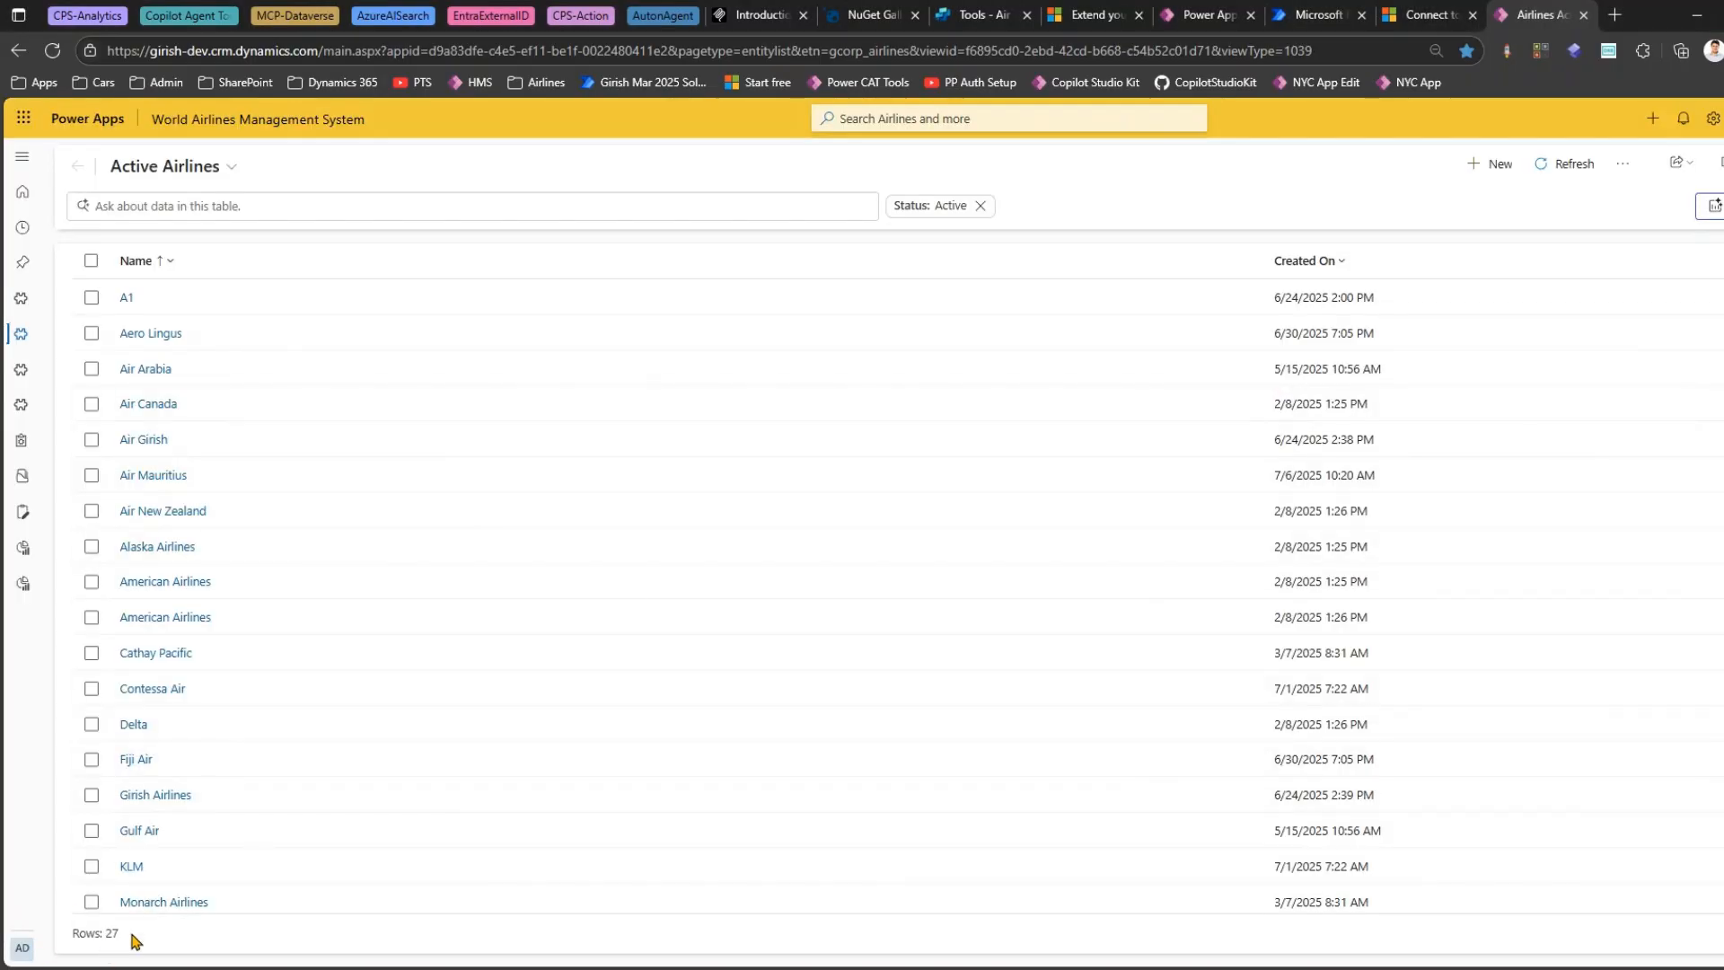
Switch back to Claude, inspect the list_tables request, and allow the list_tables and read_query calls once each.
{"action": "left_click", "coordinate": [925, 968]}
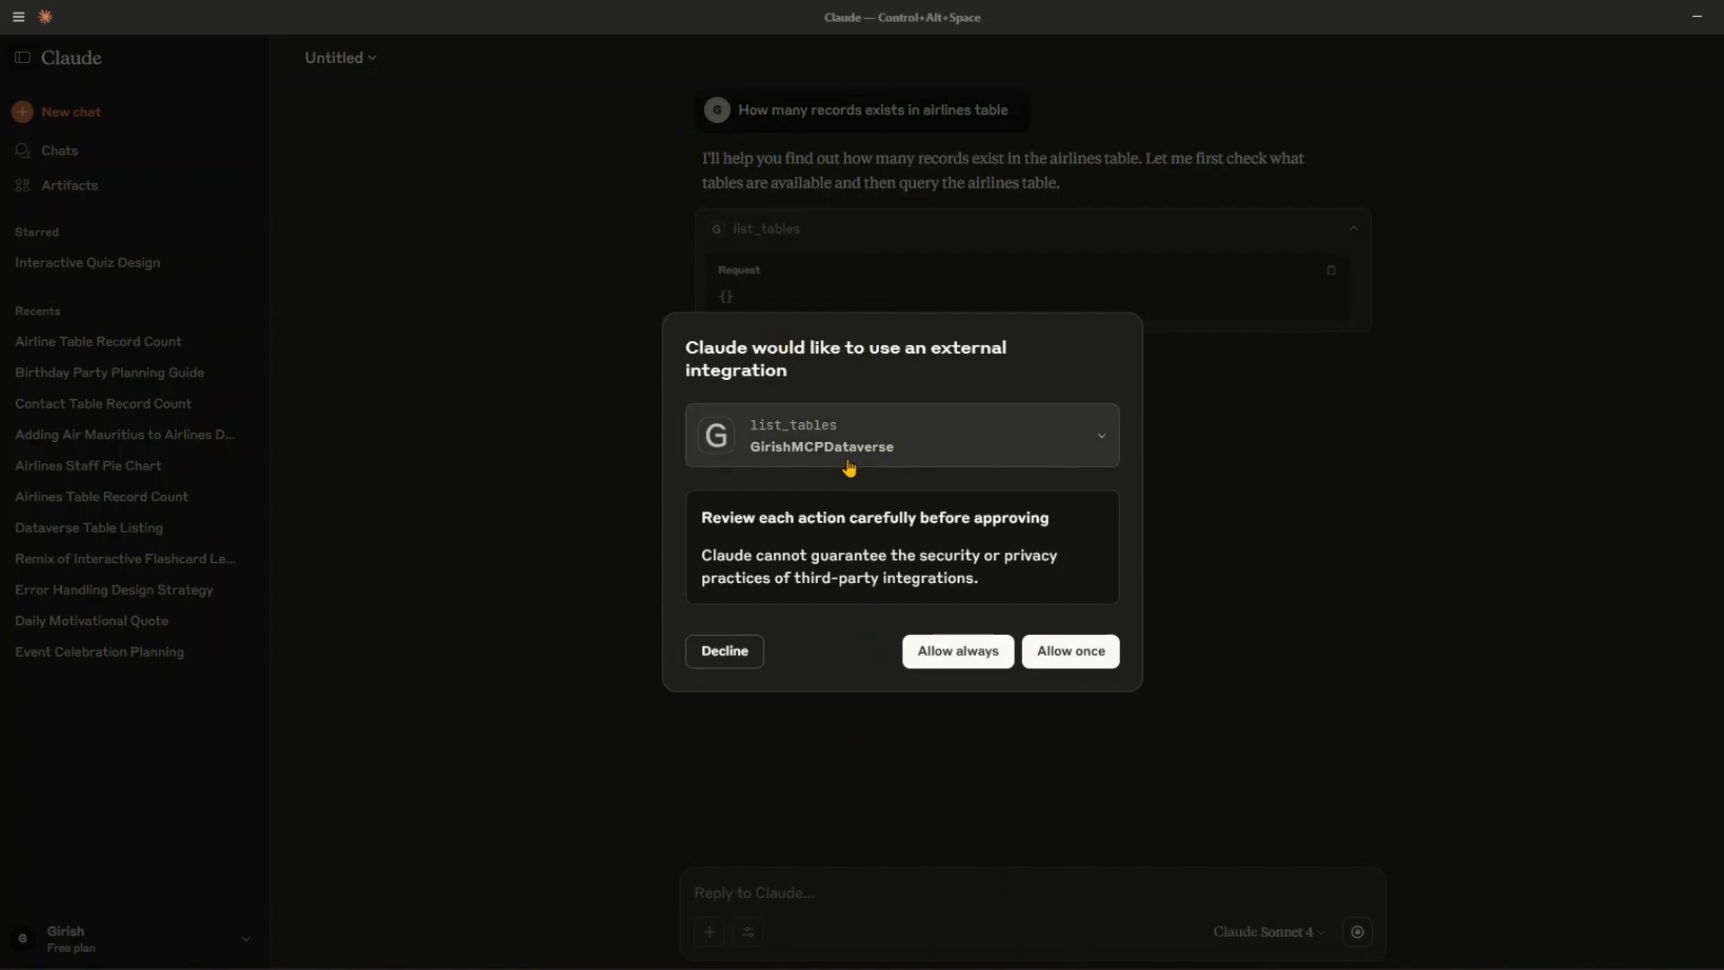
{"action": "left_click", "coordinate": [1101, 440]}
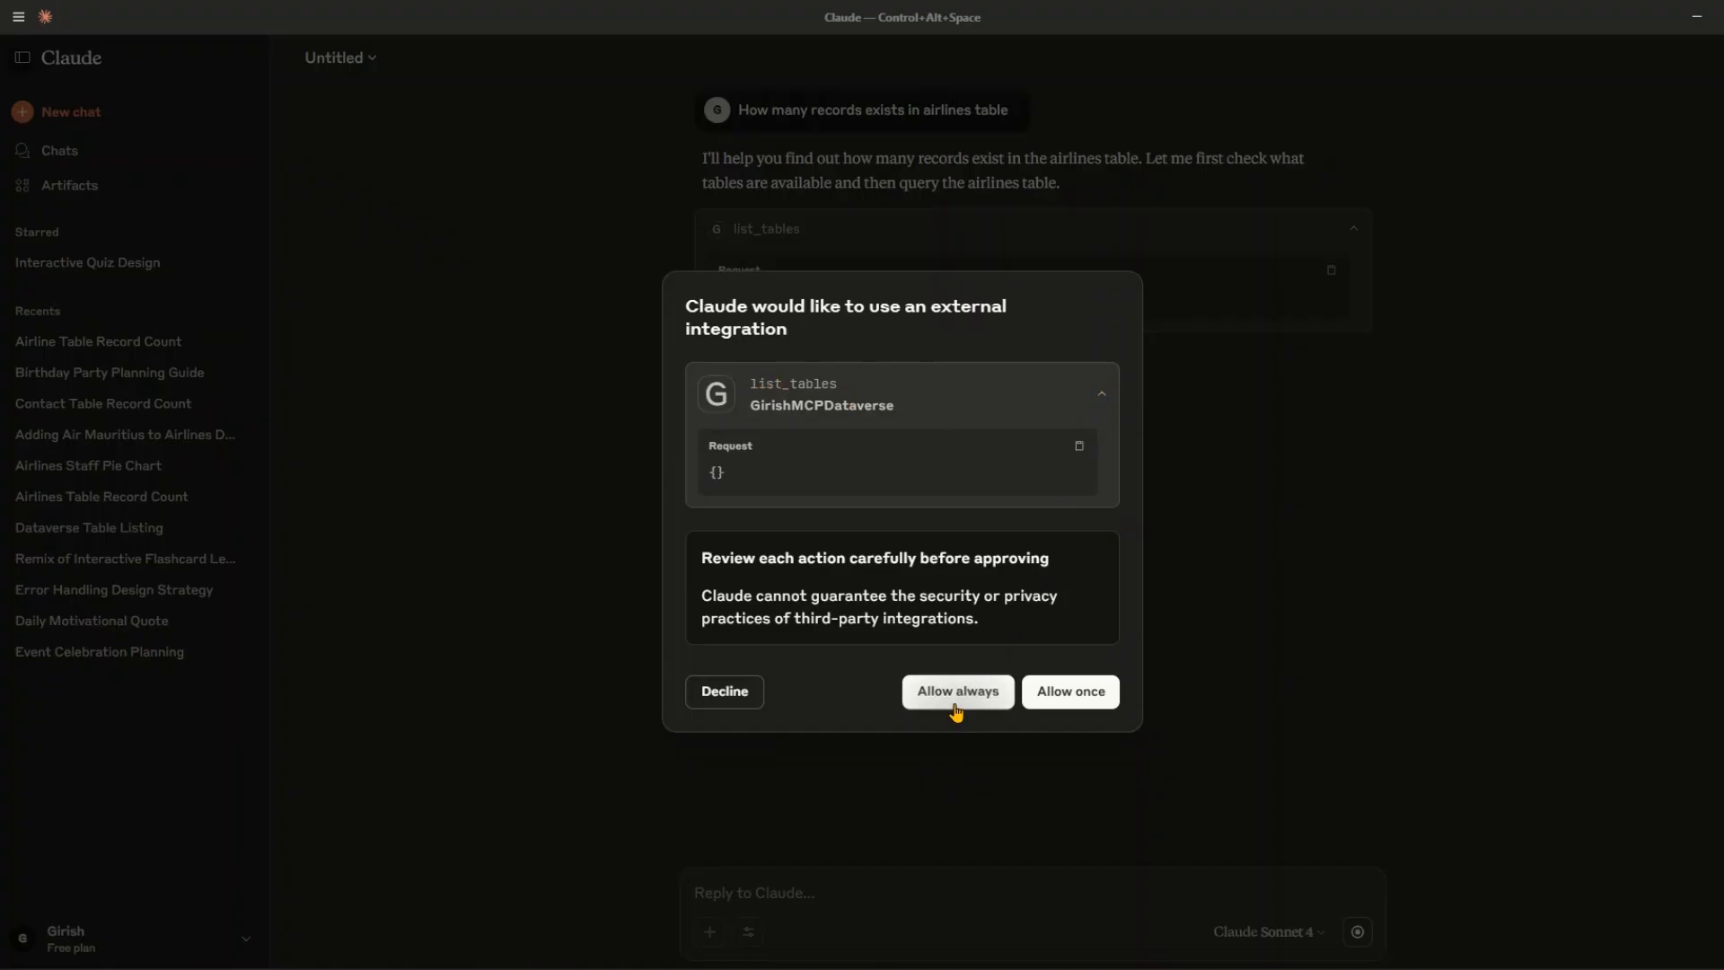
{"action": "left_click", "coordinate": [1097, 697]}
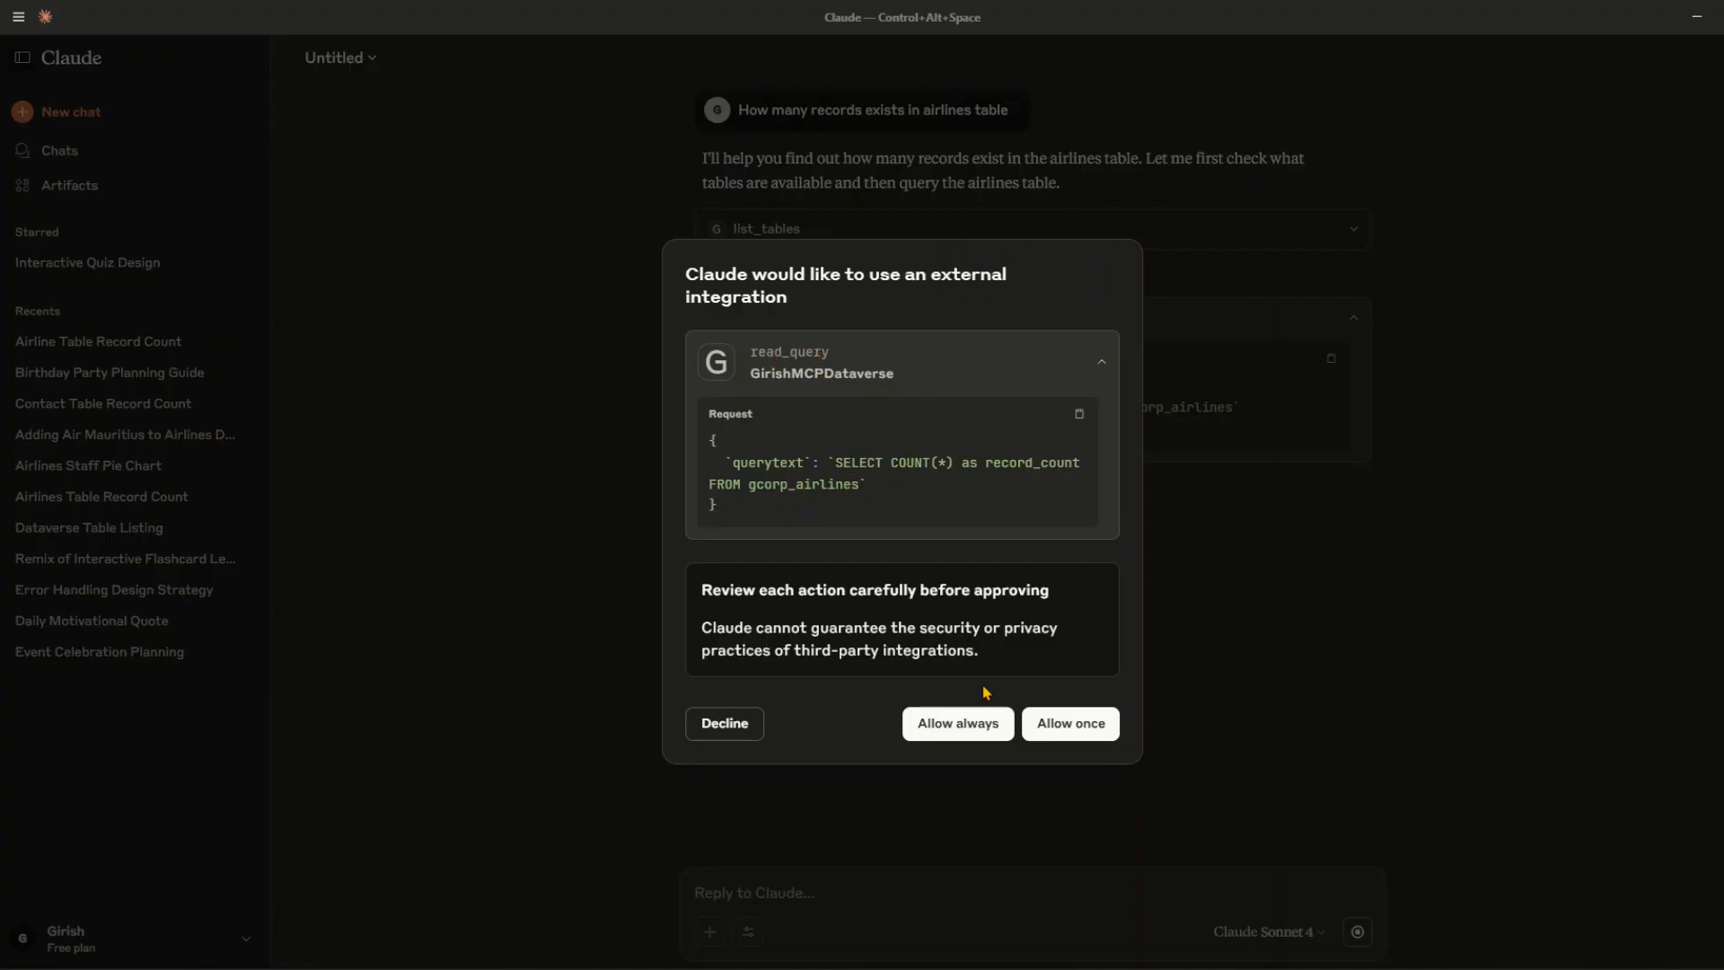
{"action": "left_click", "coordinate": [1057, 729]}
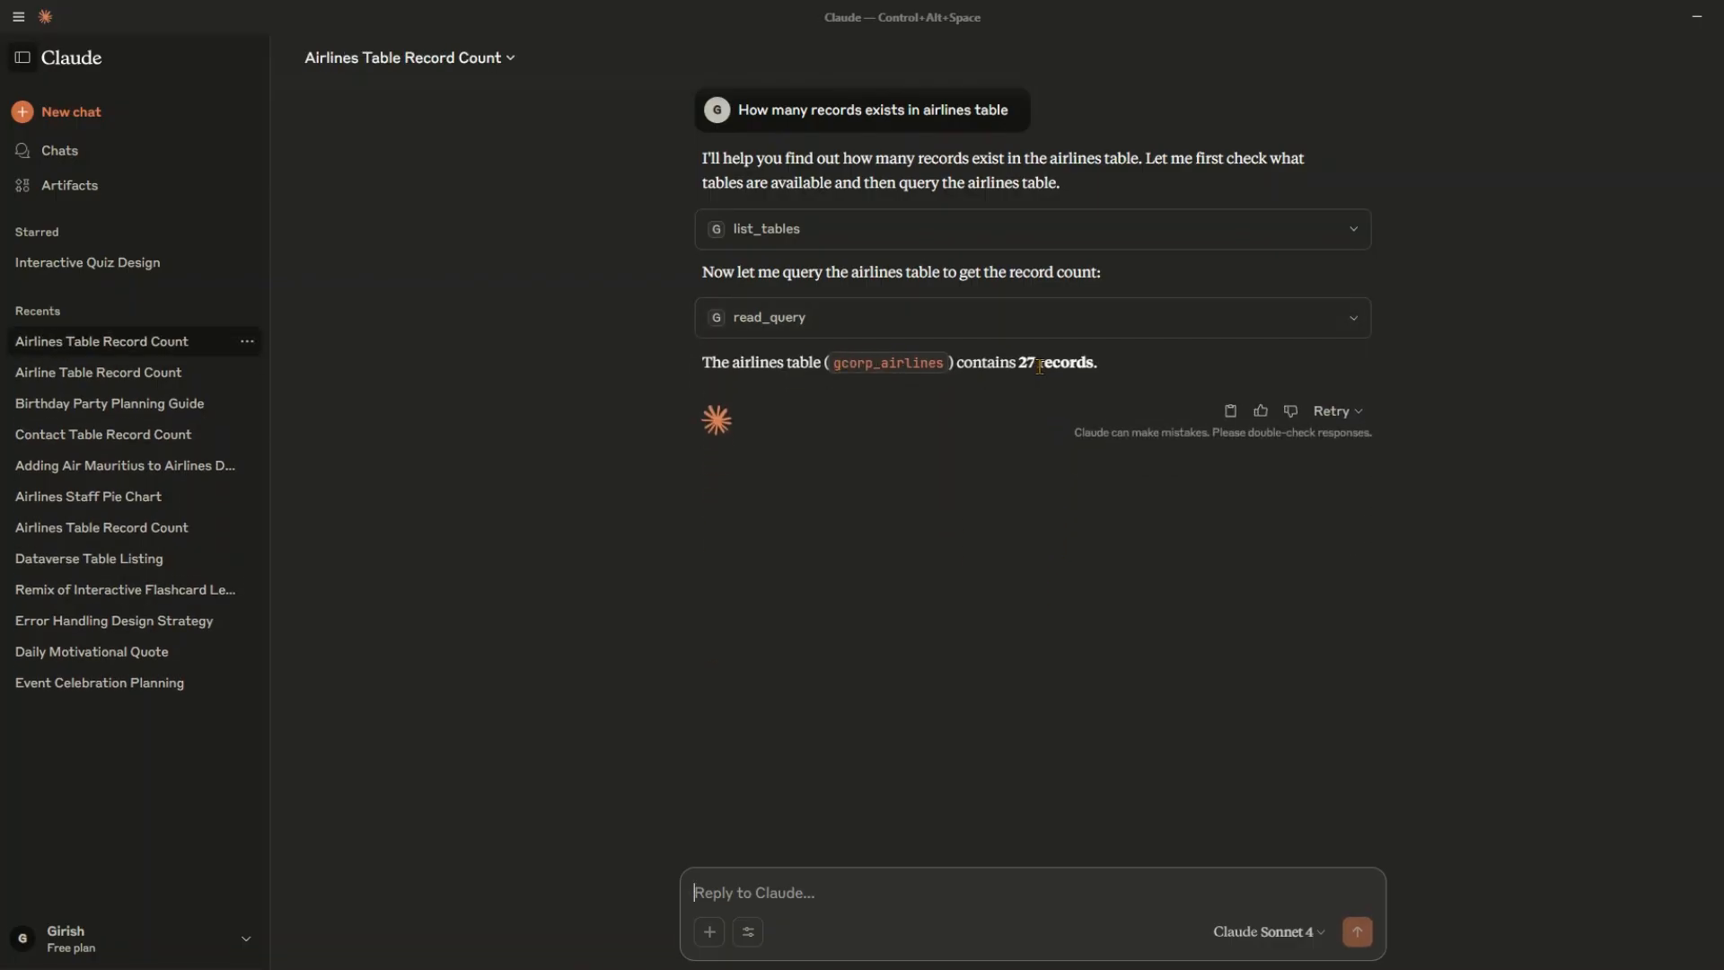
Expand the list_tables and read_query calls in the answer to examine their requests and responses.
{"action": "left_click", "coordinate": [1356, 232]}
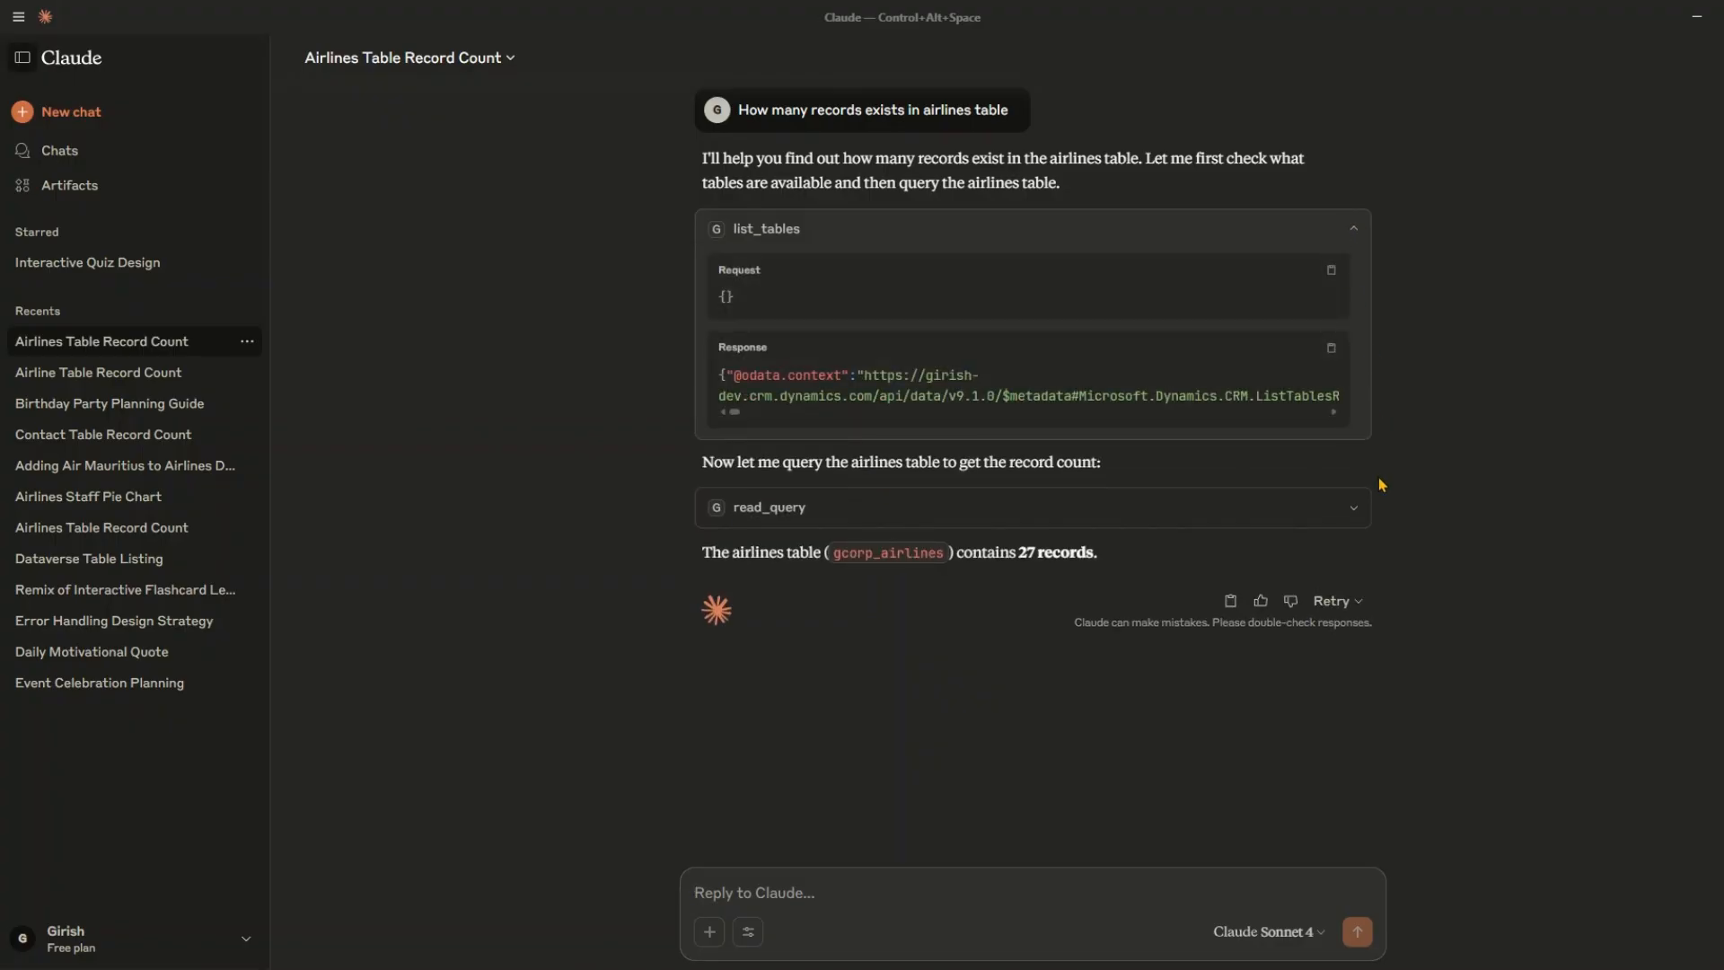
{"action": "left_click", "coordinate": [1358, 508]}
{"action": "scroll", "coordinate": [1316, 527], "scroll_direction": "down", "scroll_amount": 4}
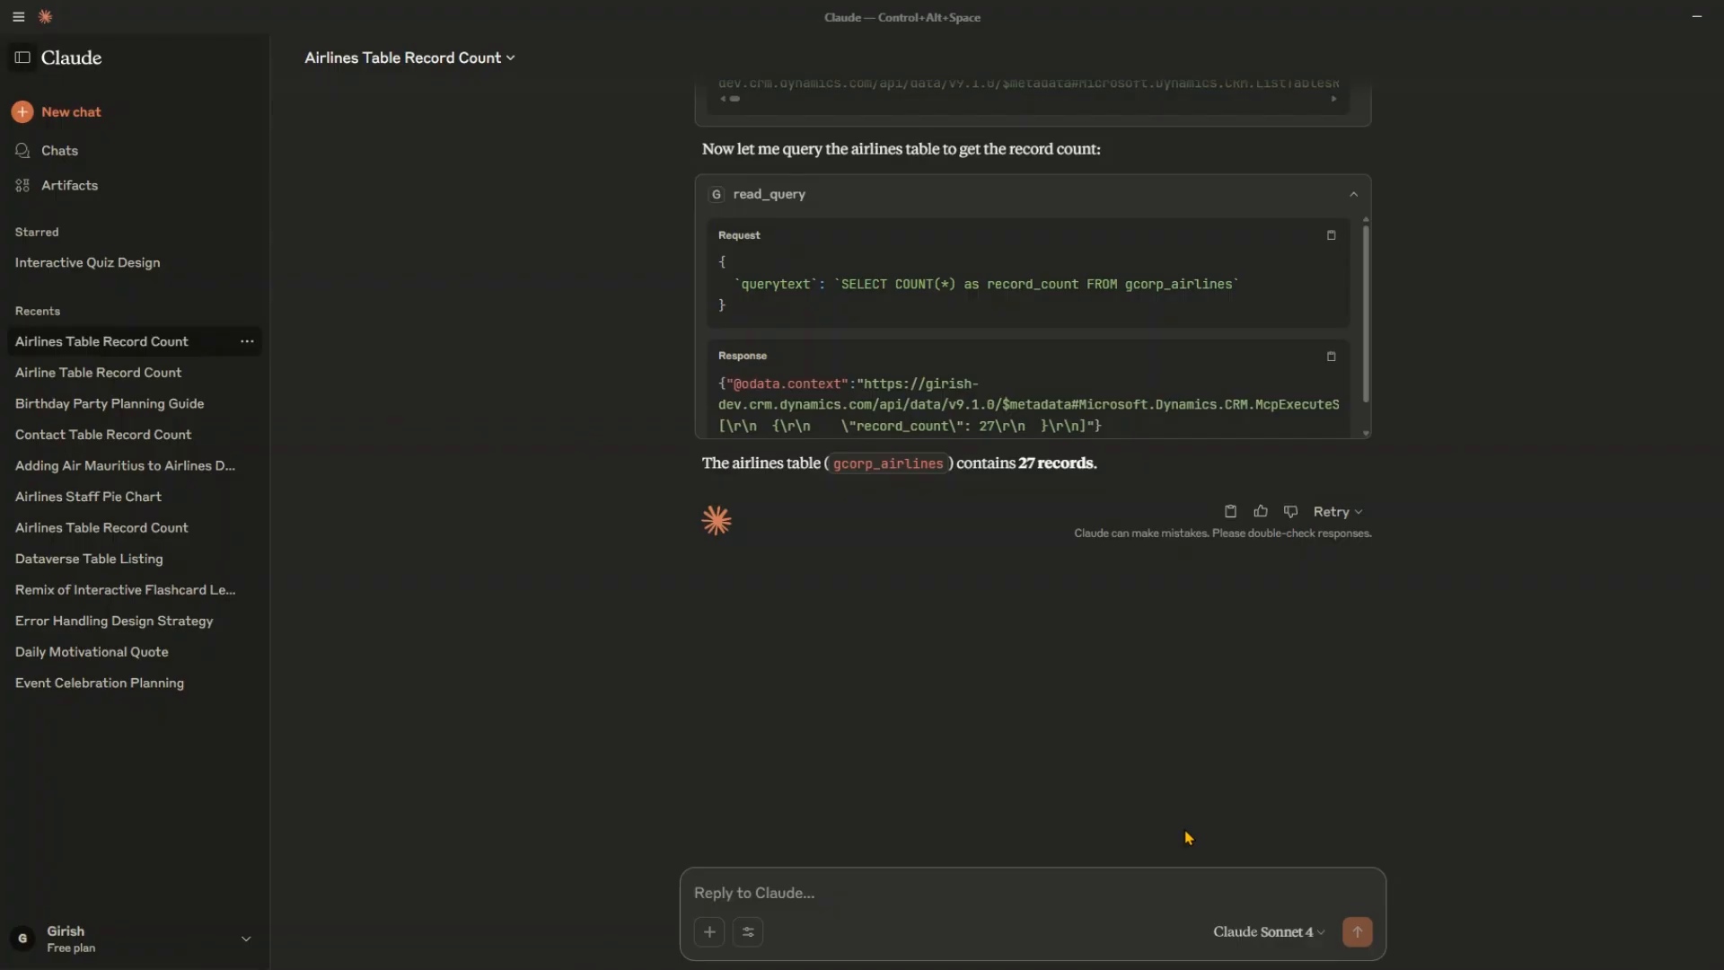
Send the prompt "schema for airlines table" and allow the describe_table call once.
{"action": "type", "text": "schema for"}
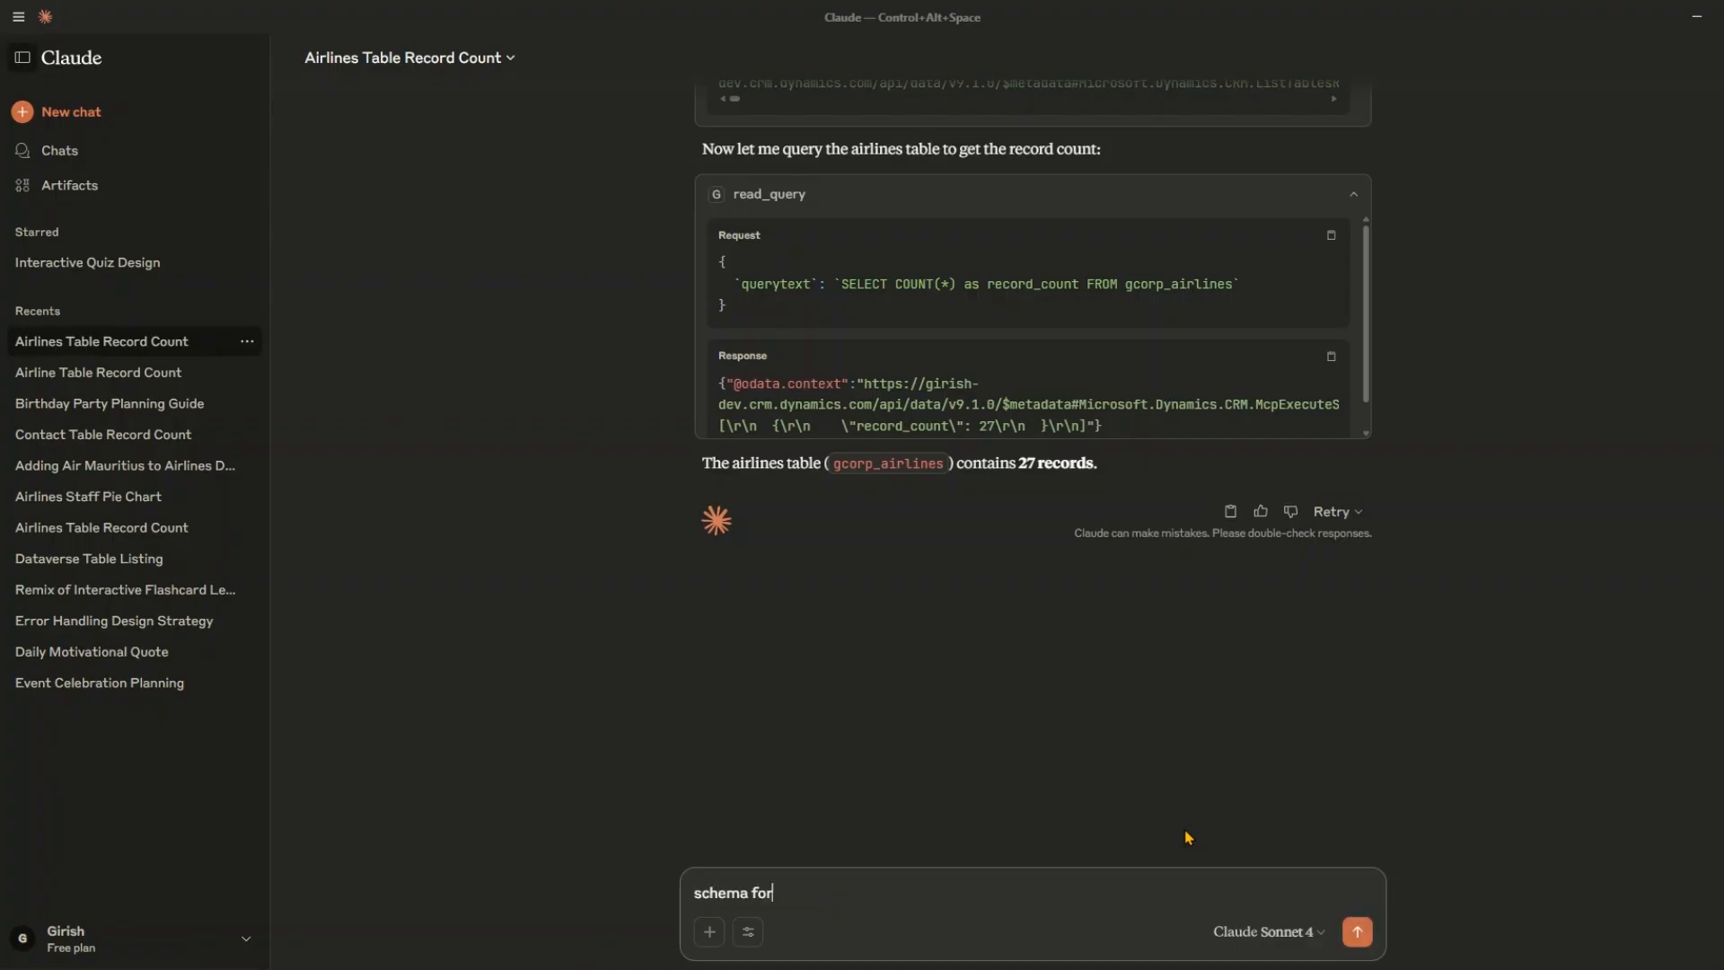
{"action": "type", "text": " airlibnes"}
{"action": "key", "text": "BackSpace"}
{"action": "key", "text": "BackSpace"}
{"action": "key", "text": "BackSpace"}
{"action": "key", "text": "BackSpace"}
{"action": "type", "text": "nes"}
{"action": "type", "text": "table"}
{"action": "key", "text": "Return"}
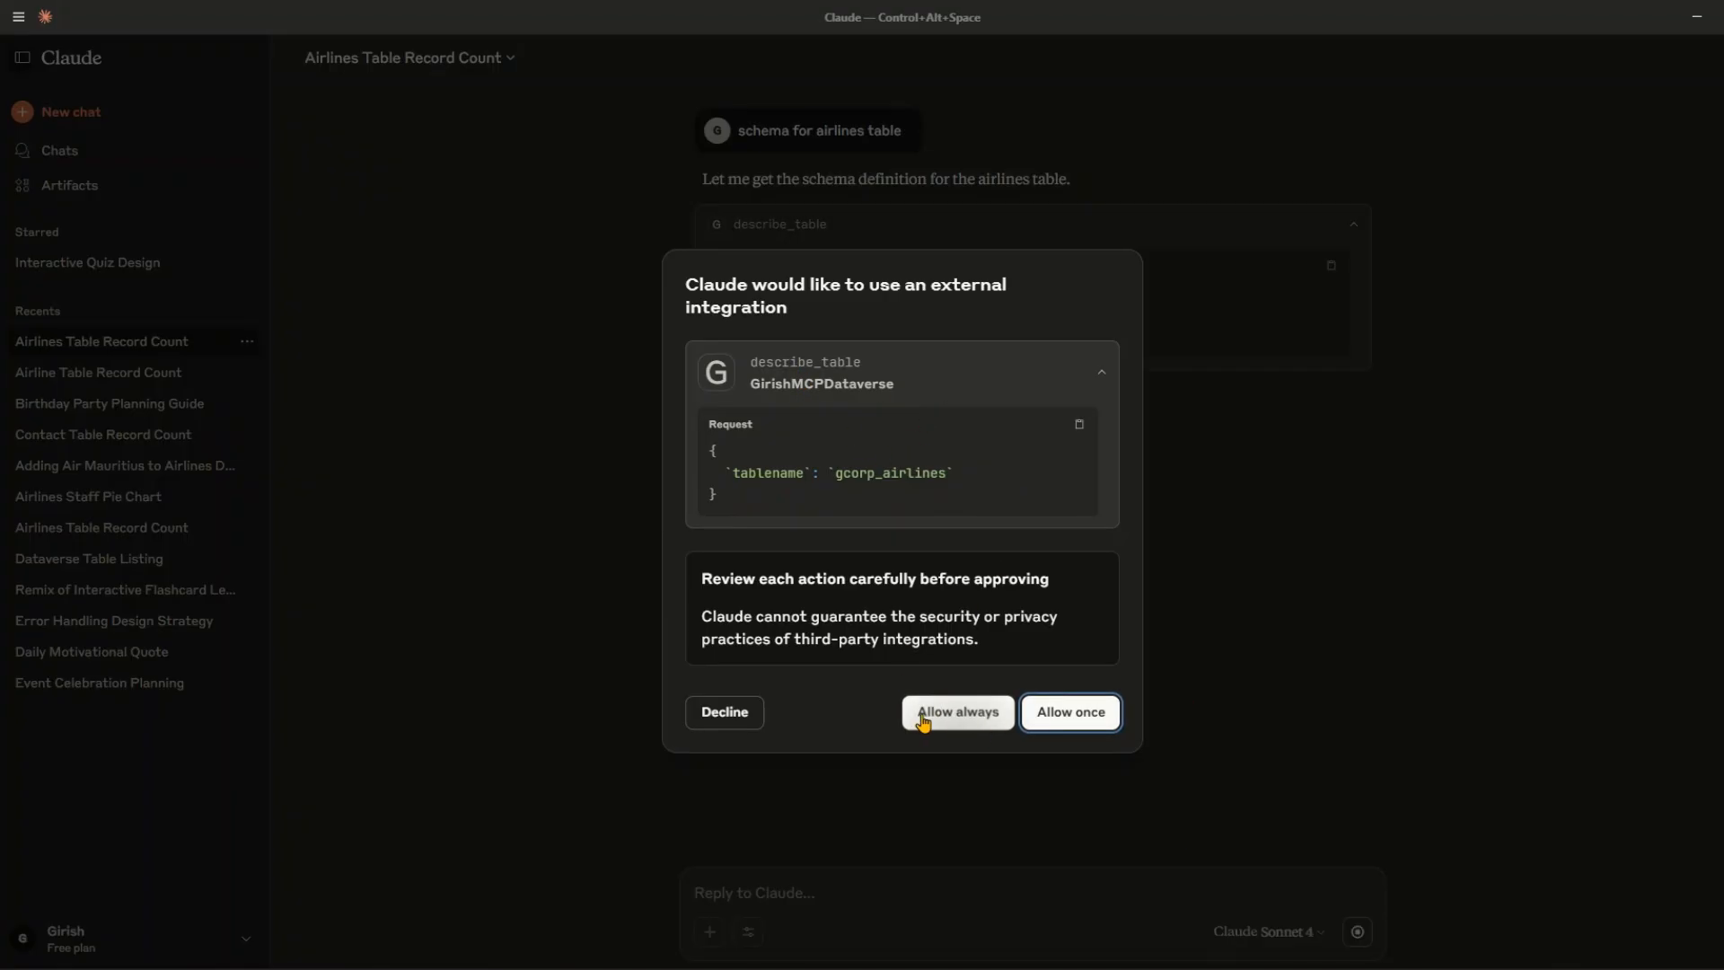
{"action": "left_click", "coordinate": [1071, 712]}
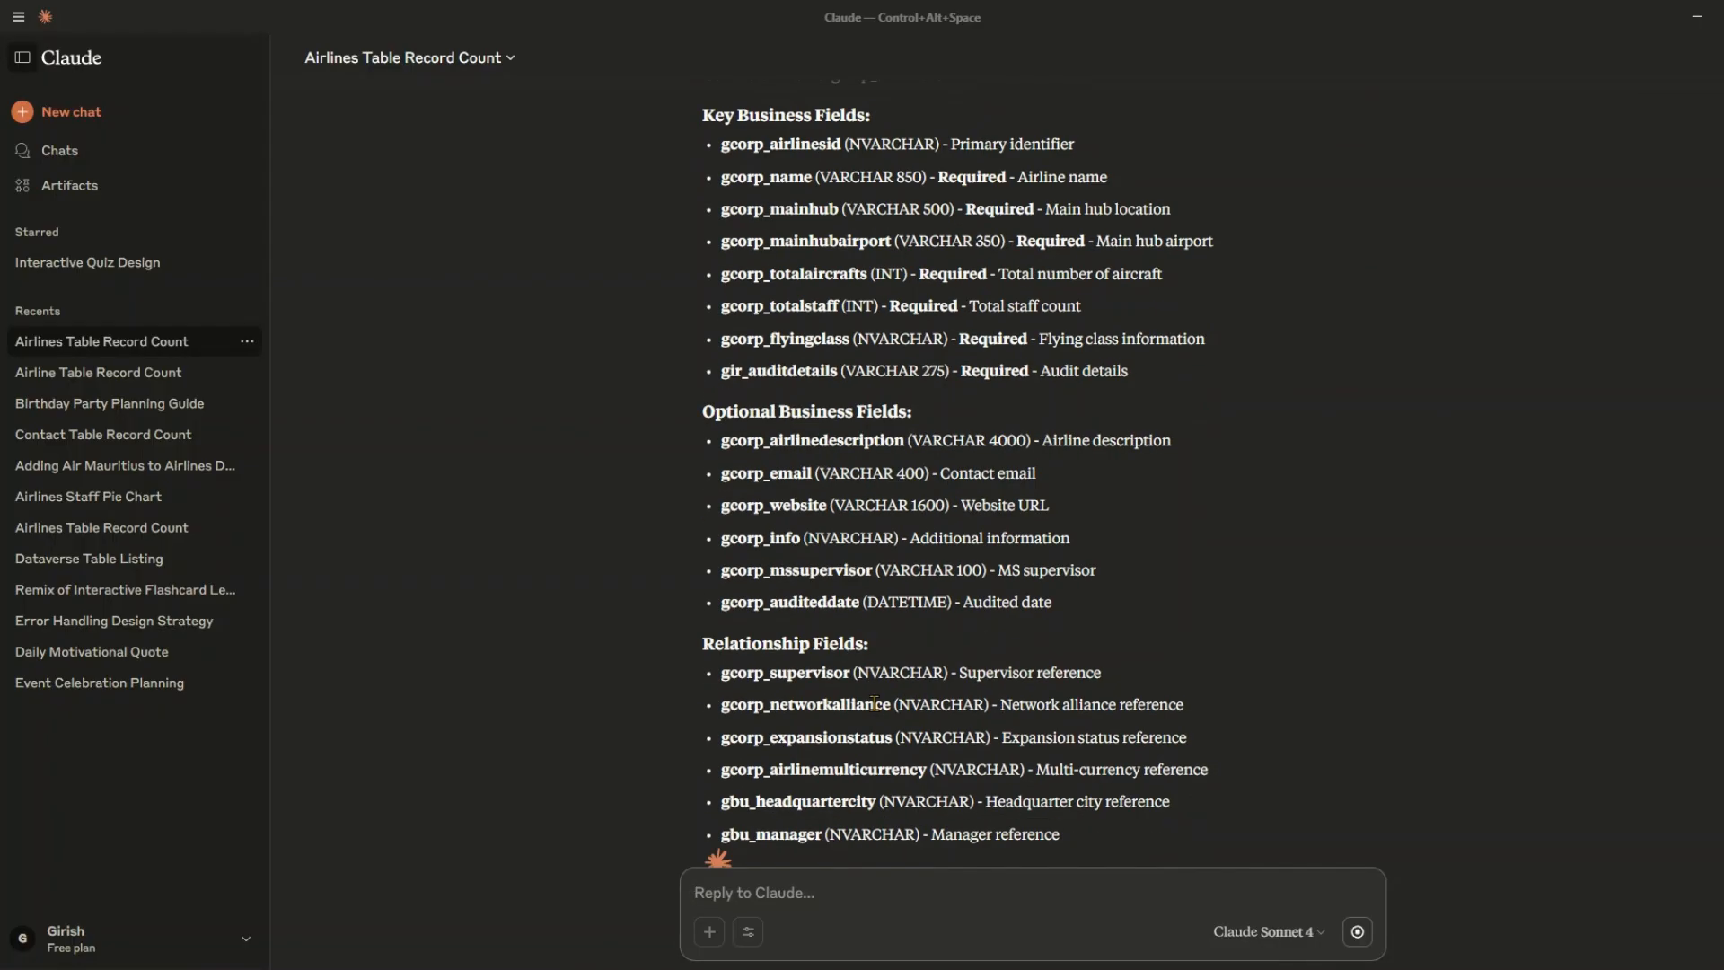
Examine the airlines table schema in the answer, from the key business fields down to the closing summary.
{"action": "scroll", "coordinate": [808, 593], "scroll_direction": "up", "scroll_amount": 4}
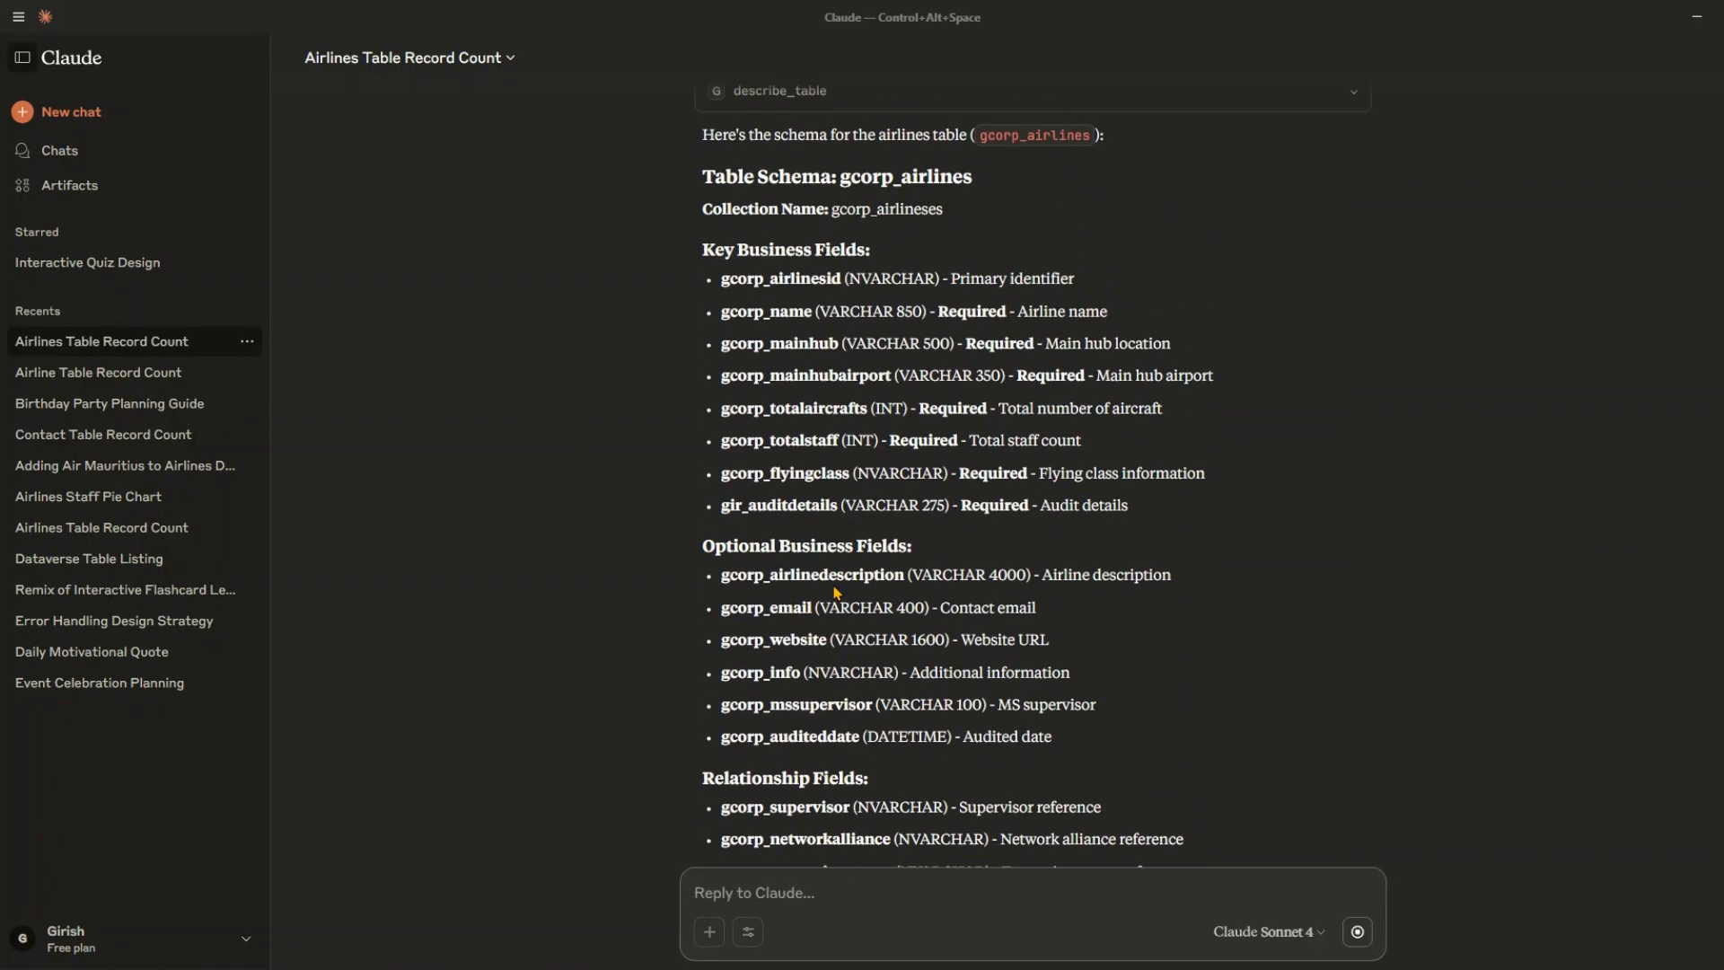
{"action": "scroll", "coordinate": [835, 584], "scroll_direction": "down", "scroll_amount": 2}
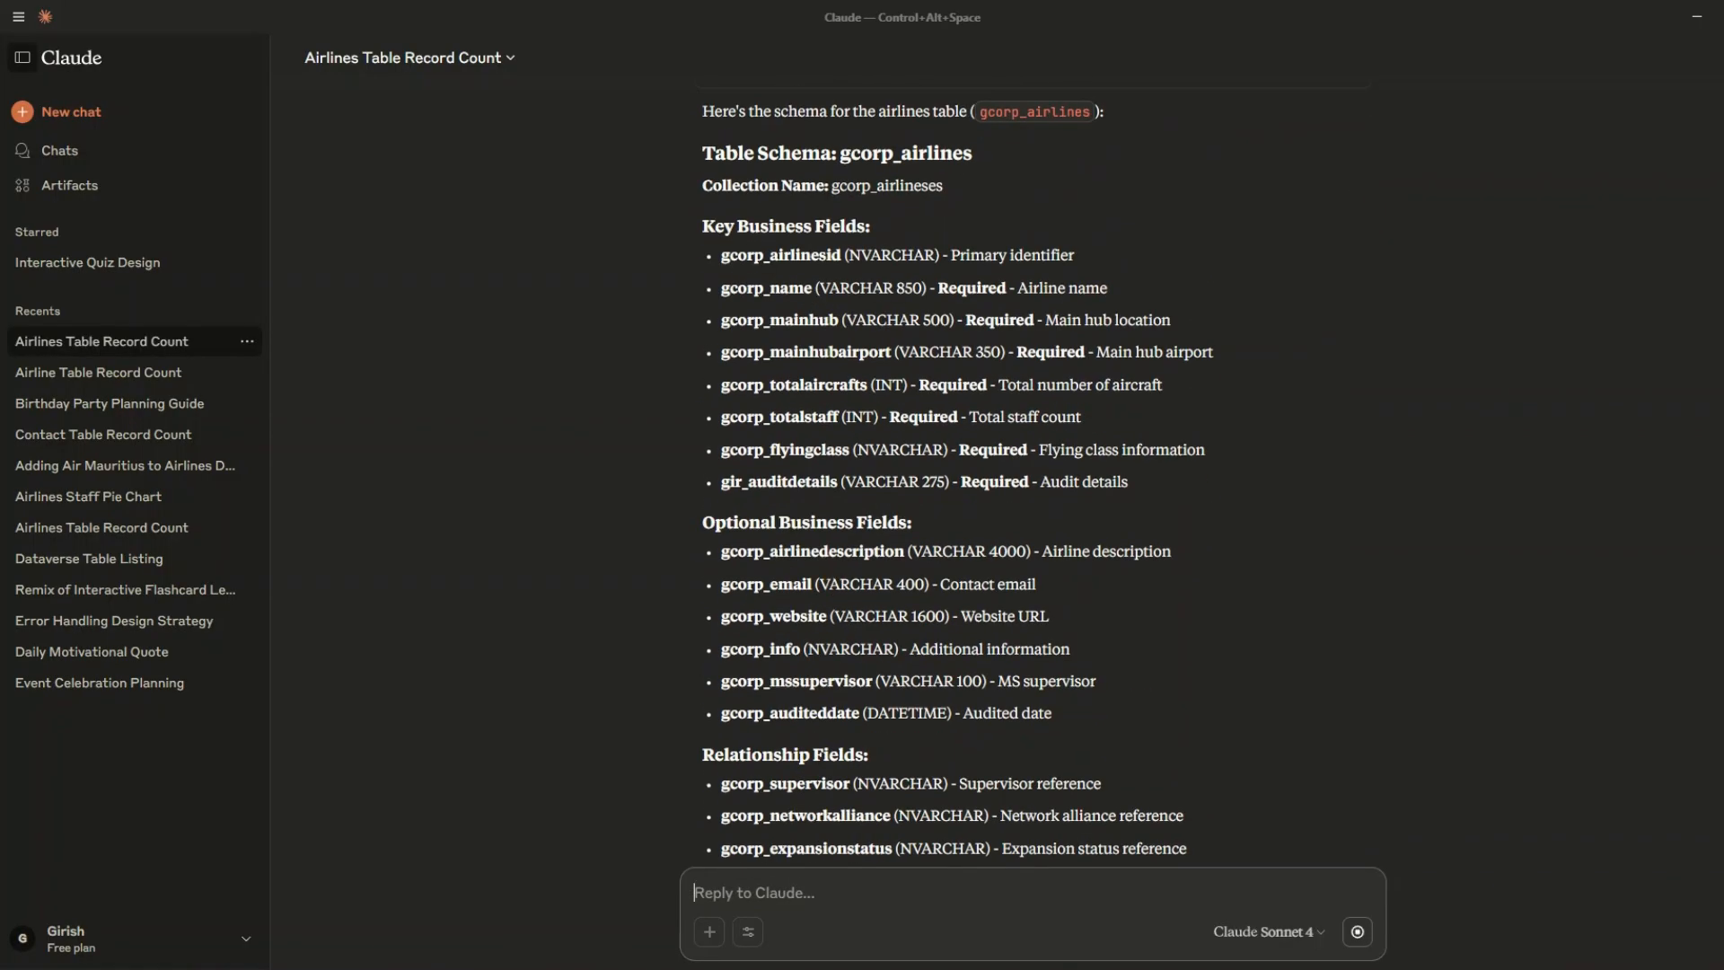
{"action": "left_click_drag", "start_coordinate": [686, 209], "coordinate": [1182, 498]}
{"action": "left_click_drag", "start_coordinate": [675, 510], "coordinate": [1235, 739]}
{"action": "left_click_drag", "start_coordinate": [685, 732], "coordinate": [1101, 824]}
{"action": "left_click_drag", "start_coordinate": [815, 575], "coordinate": [907, 590]}
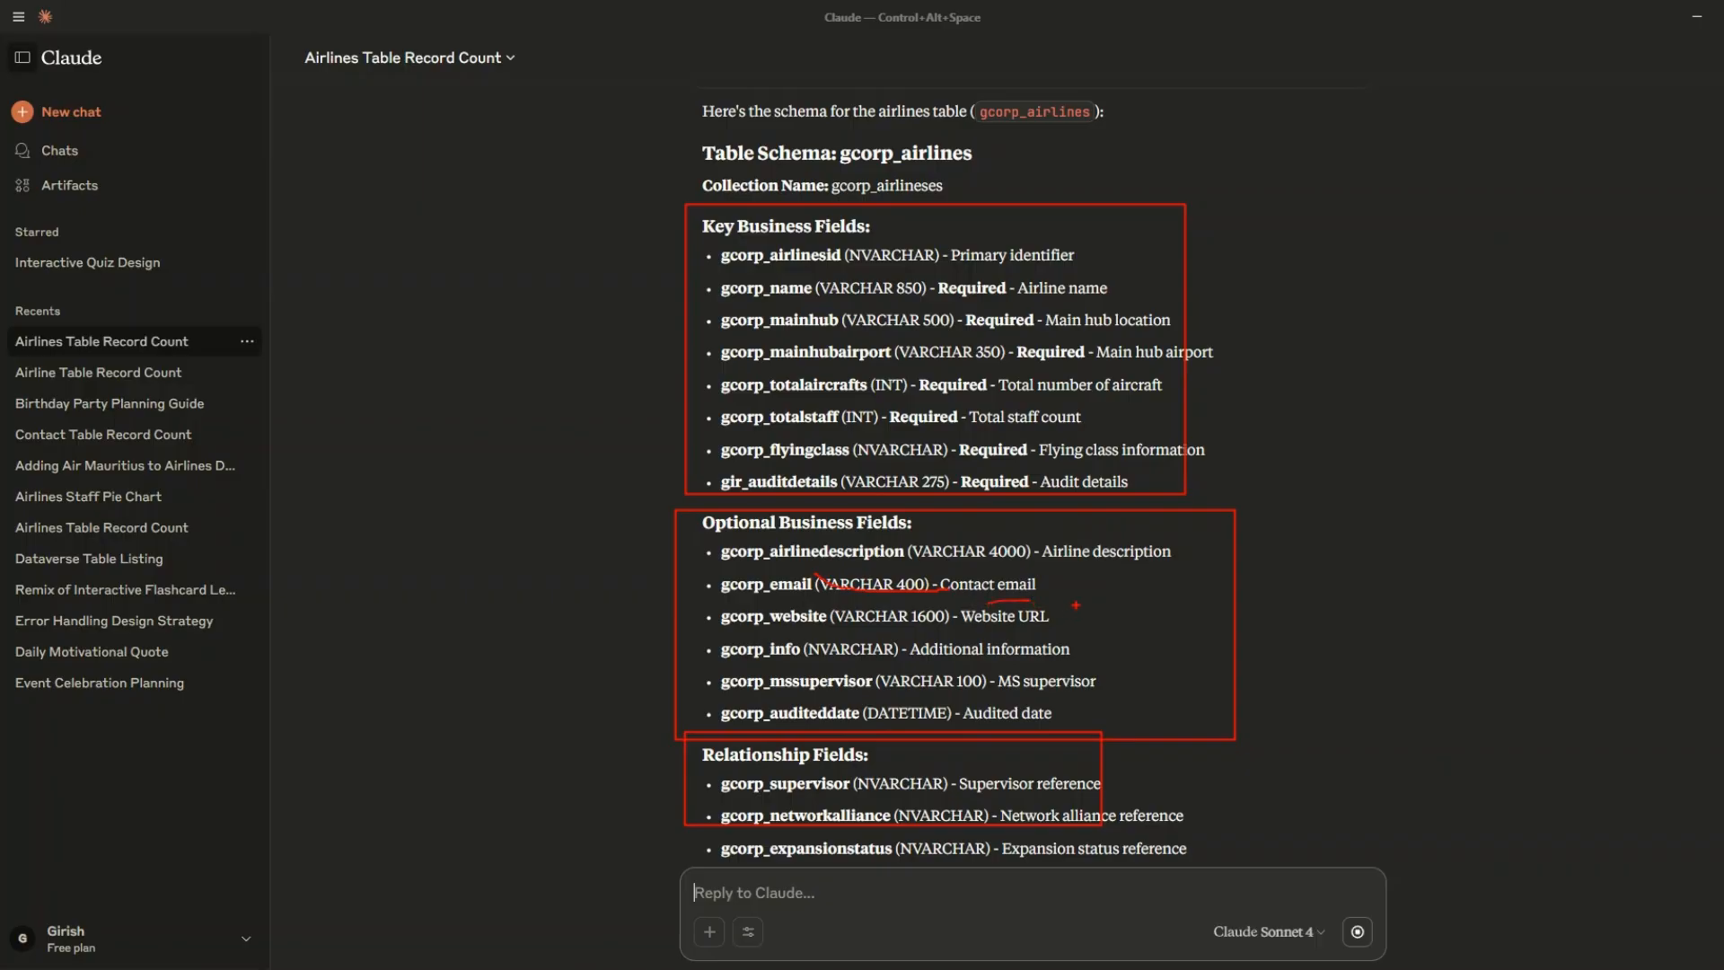
{"action": "key", "text": "Escape"}
{"action": "scroll", "coordinate": [1089, 626], "scroll_direction": "down", "scroll_amount": 5}
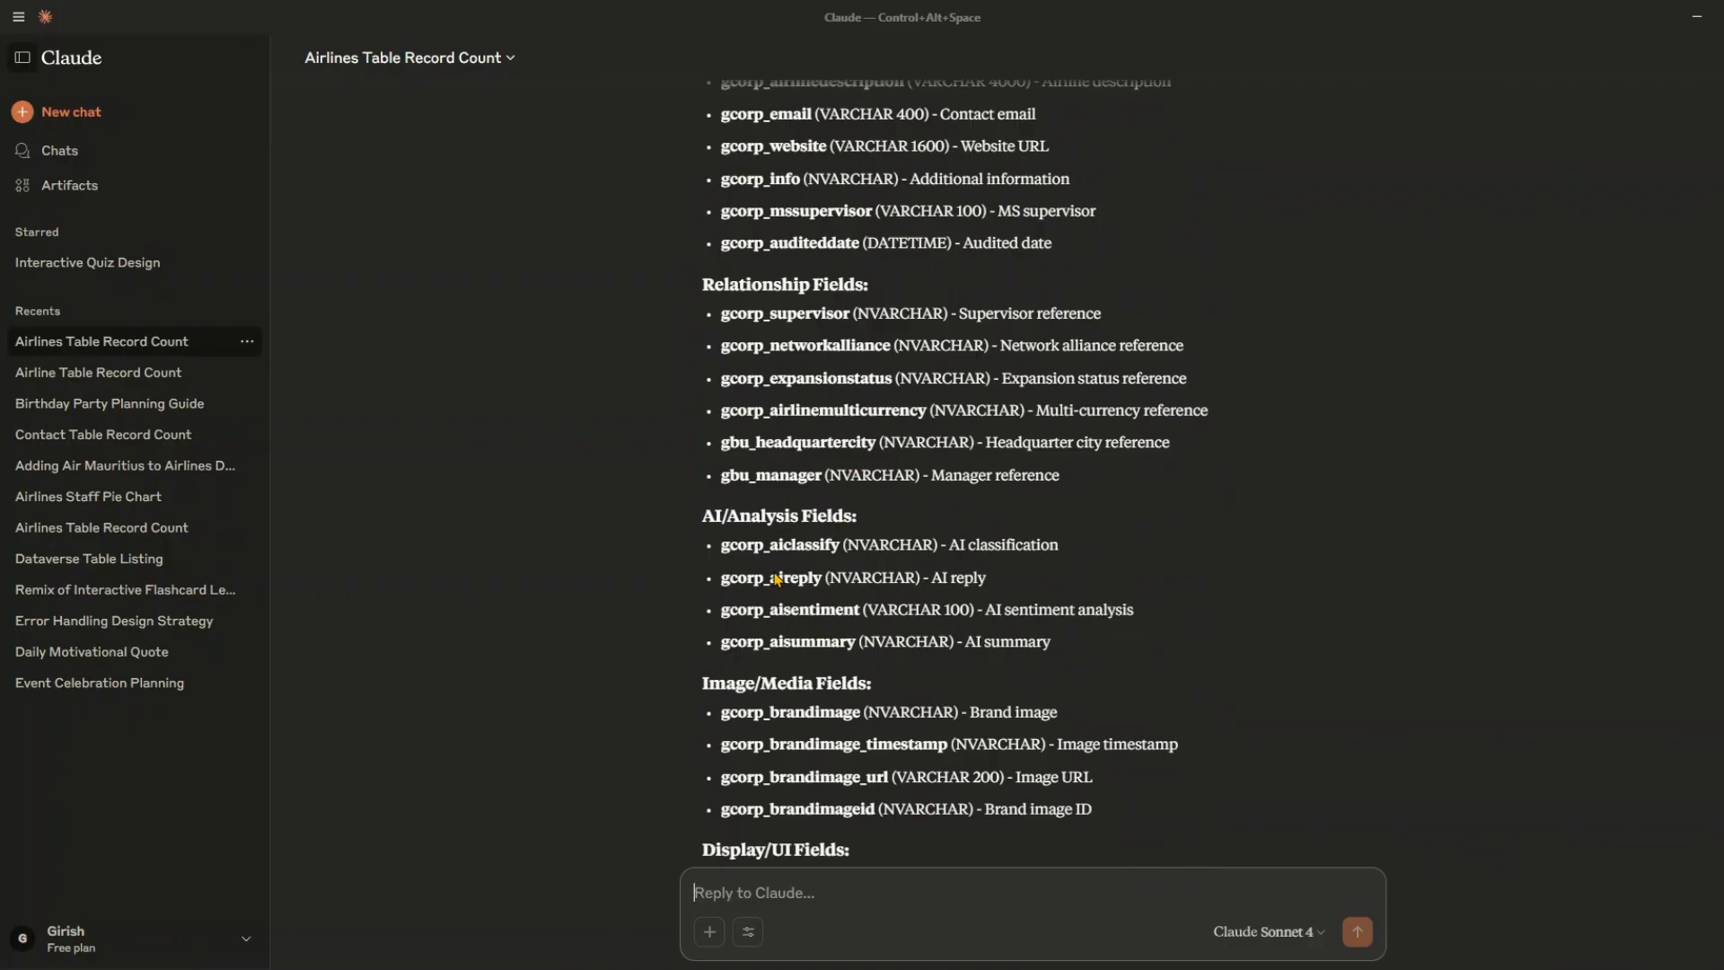
{"action": "scroll", "coordinate": [896, 613], "scroll_direction": "down", "scroll_amount": 3}
{"action": "scroll", "coordinate": [884, 710], "scroll_direction": "down", "scroll_amount": 3}
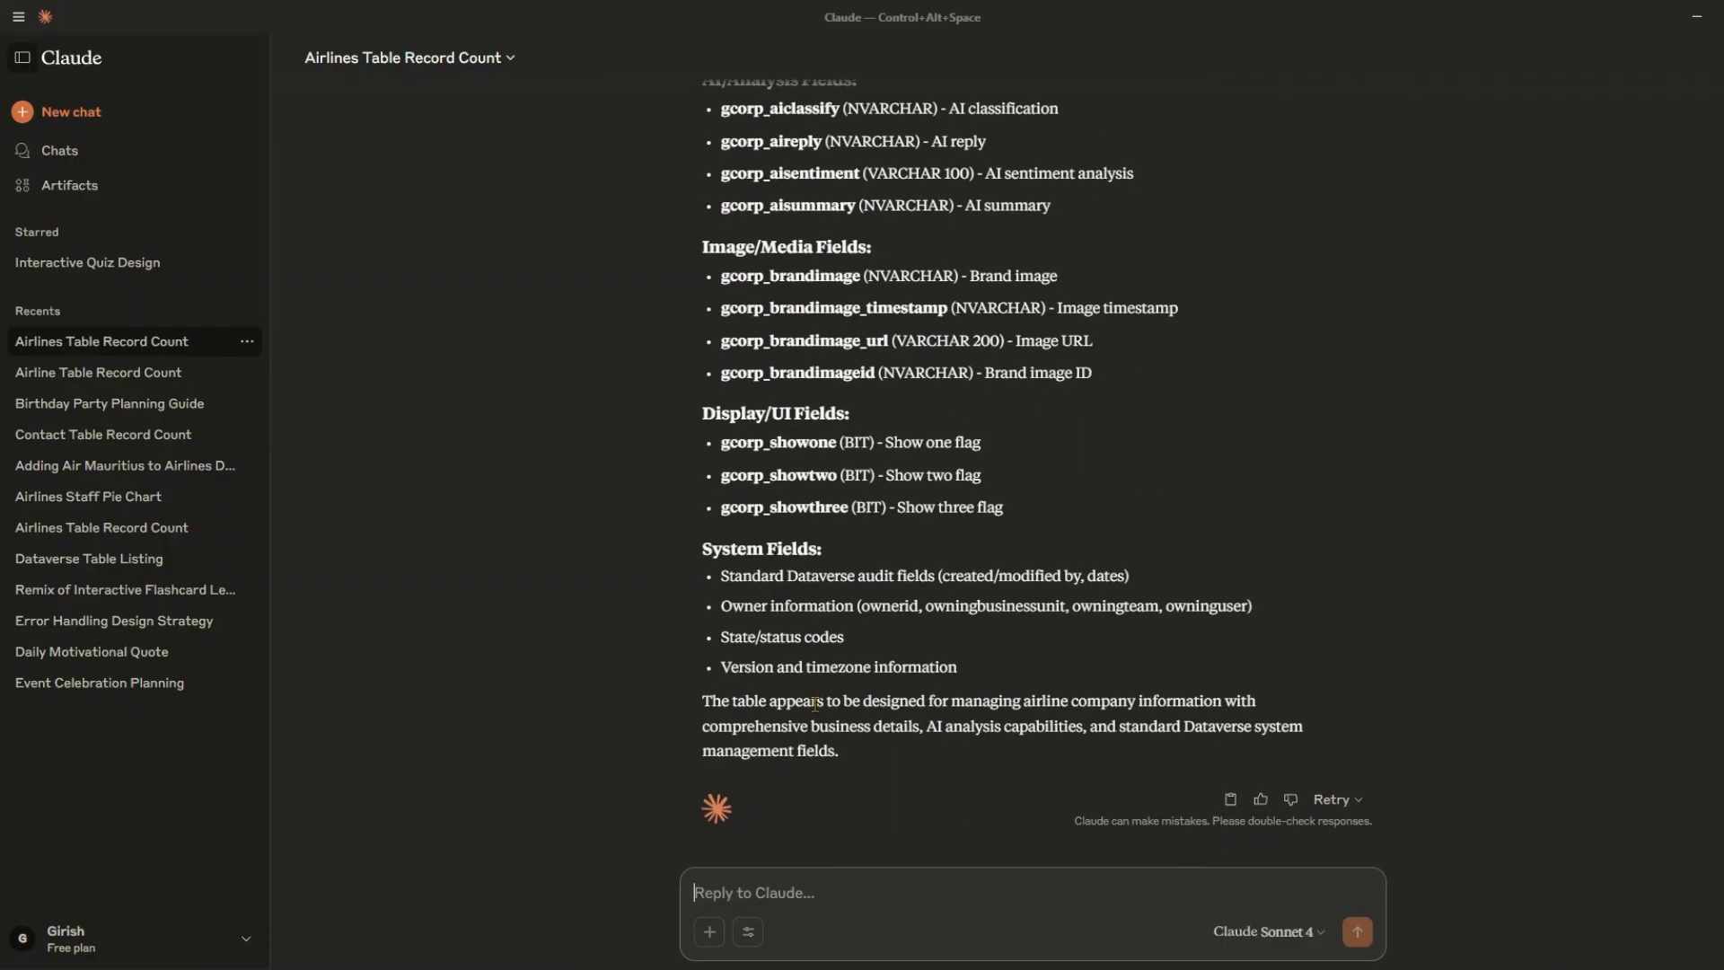
{"action": "left_click_drag", "start_coordinate": [706, 702], "coordinate": [932, 753]}
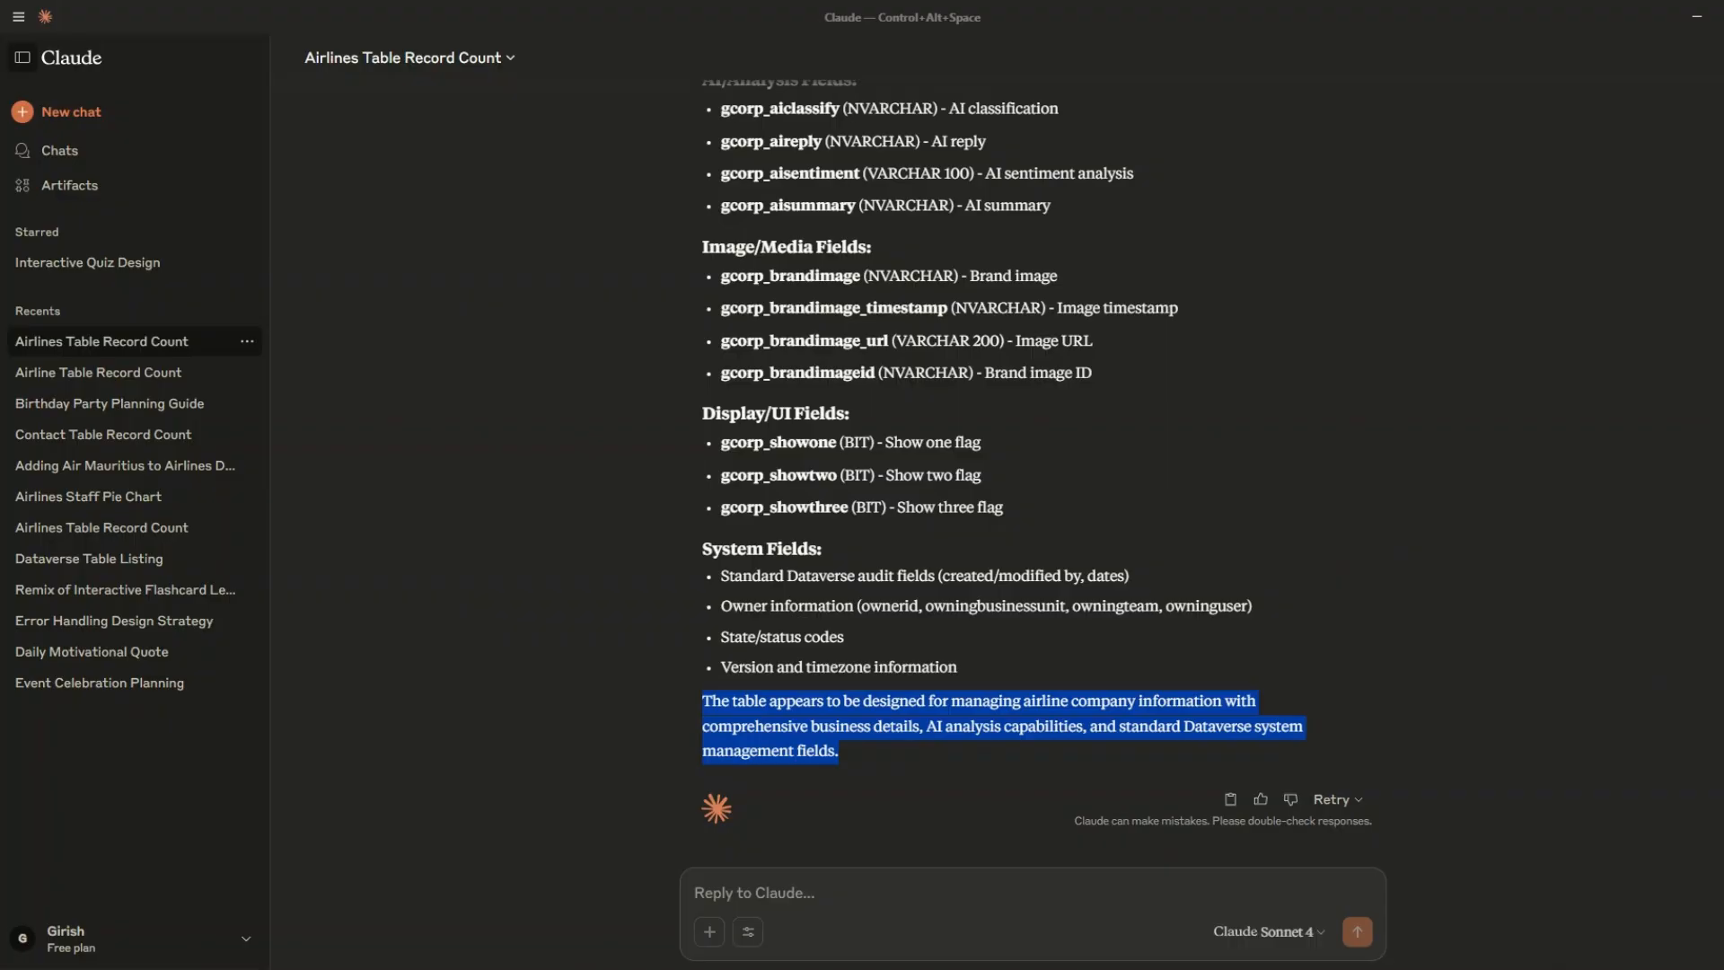
{"action": "key", "text": "alt+Tab"}
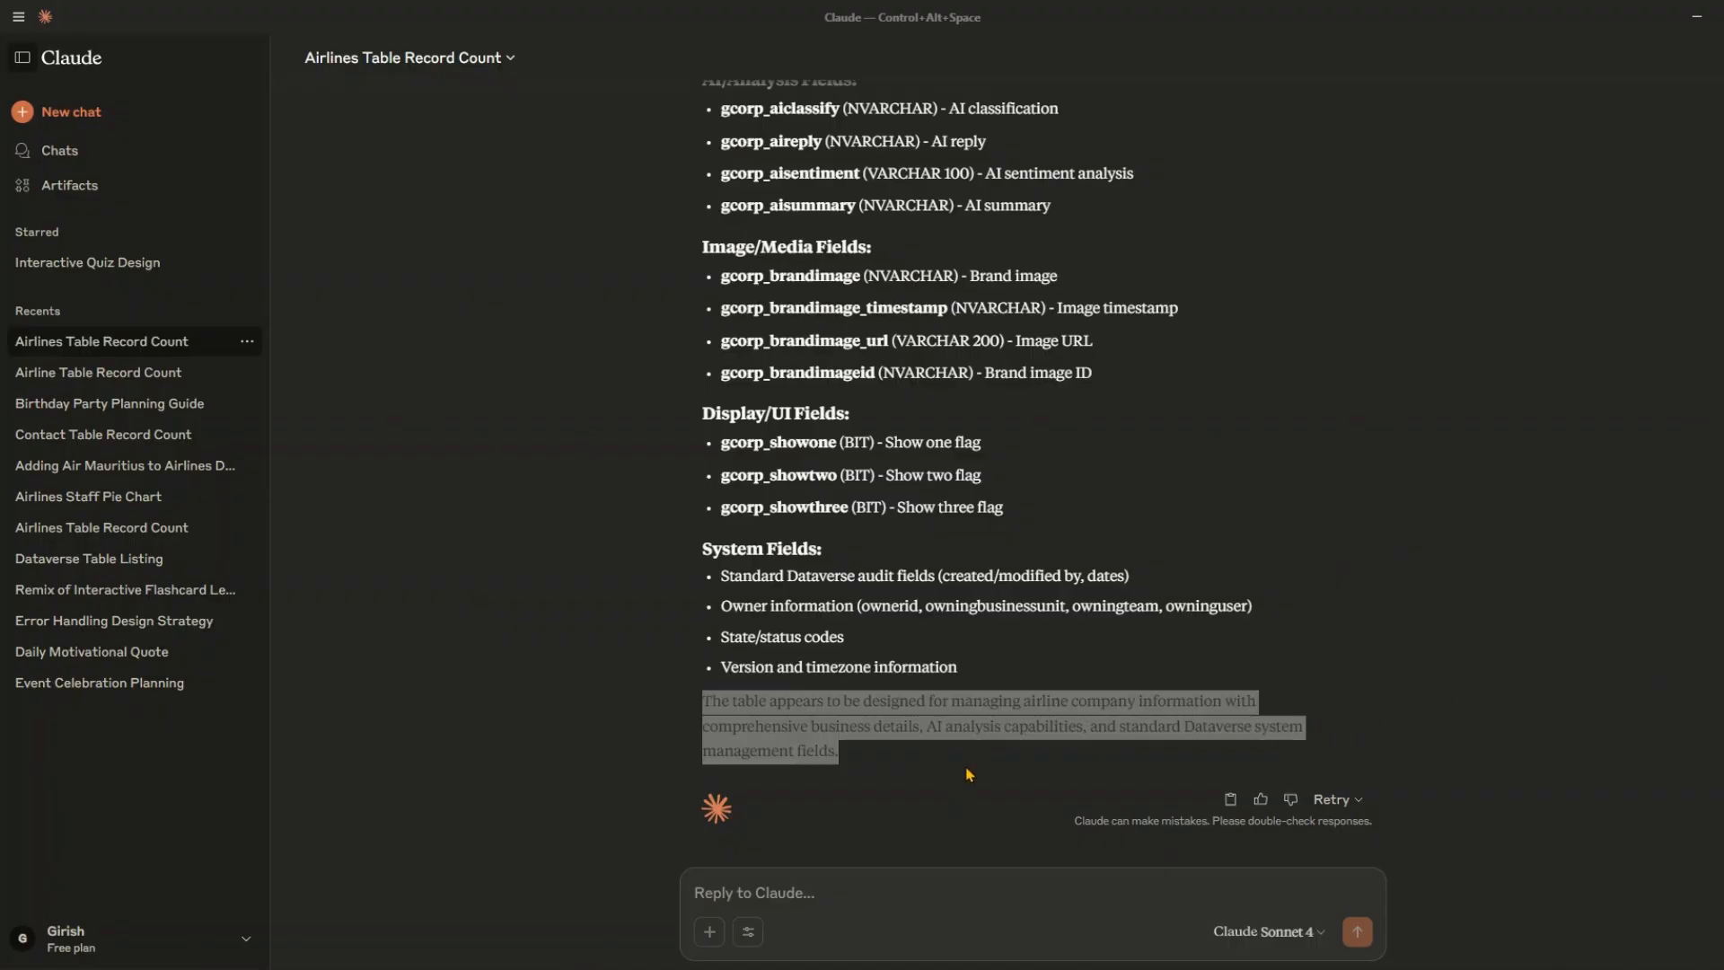
Send the prompt "create a donut chart for airline table with total number of aircrafts as parameter. Ignore rows with 0 aircrafts" and allow the read_query call once.
{"action": "left_click", "coordinate": [809, 891]}
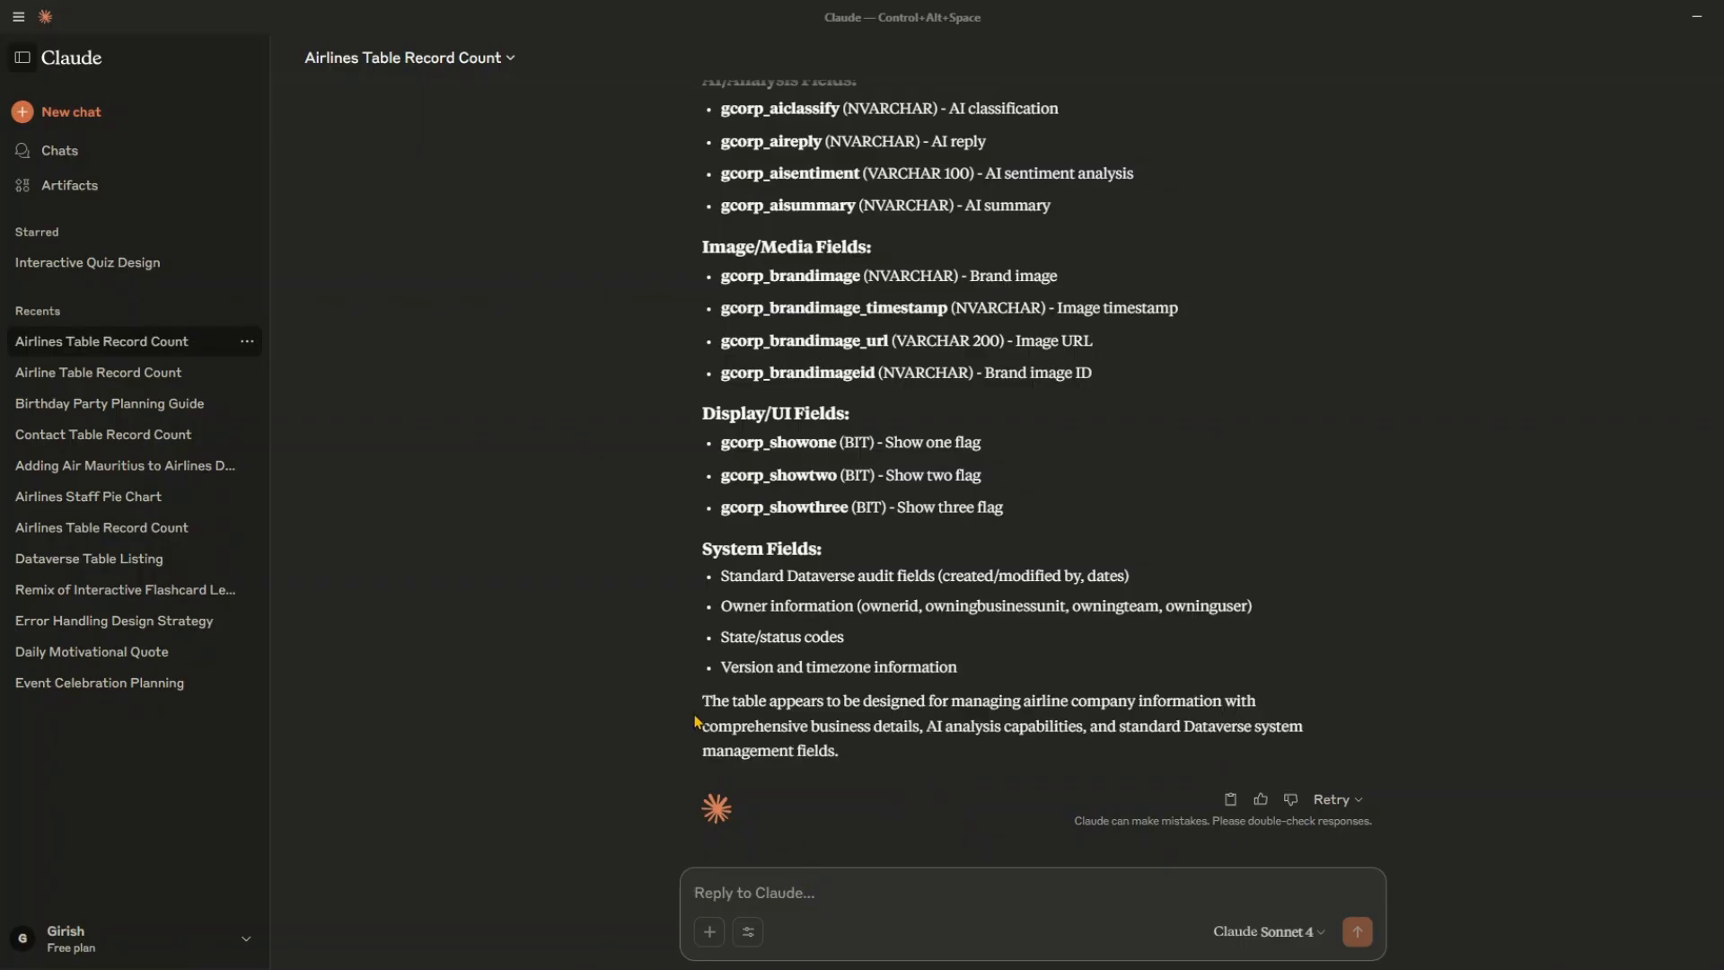
{"action": "type", "text": "create a"}
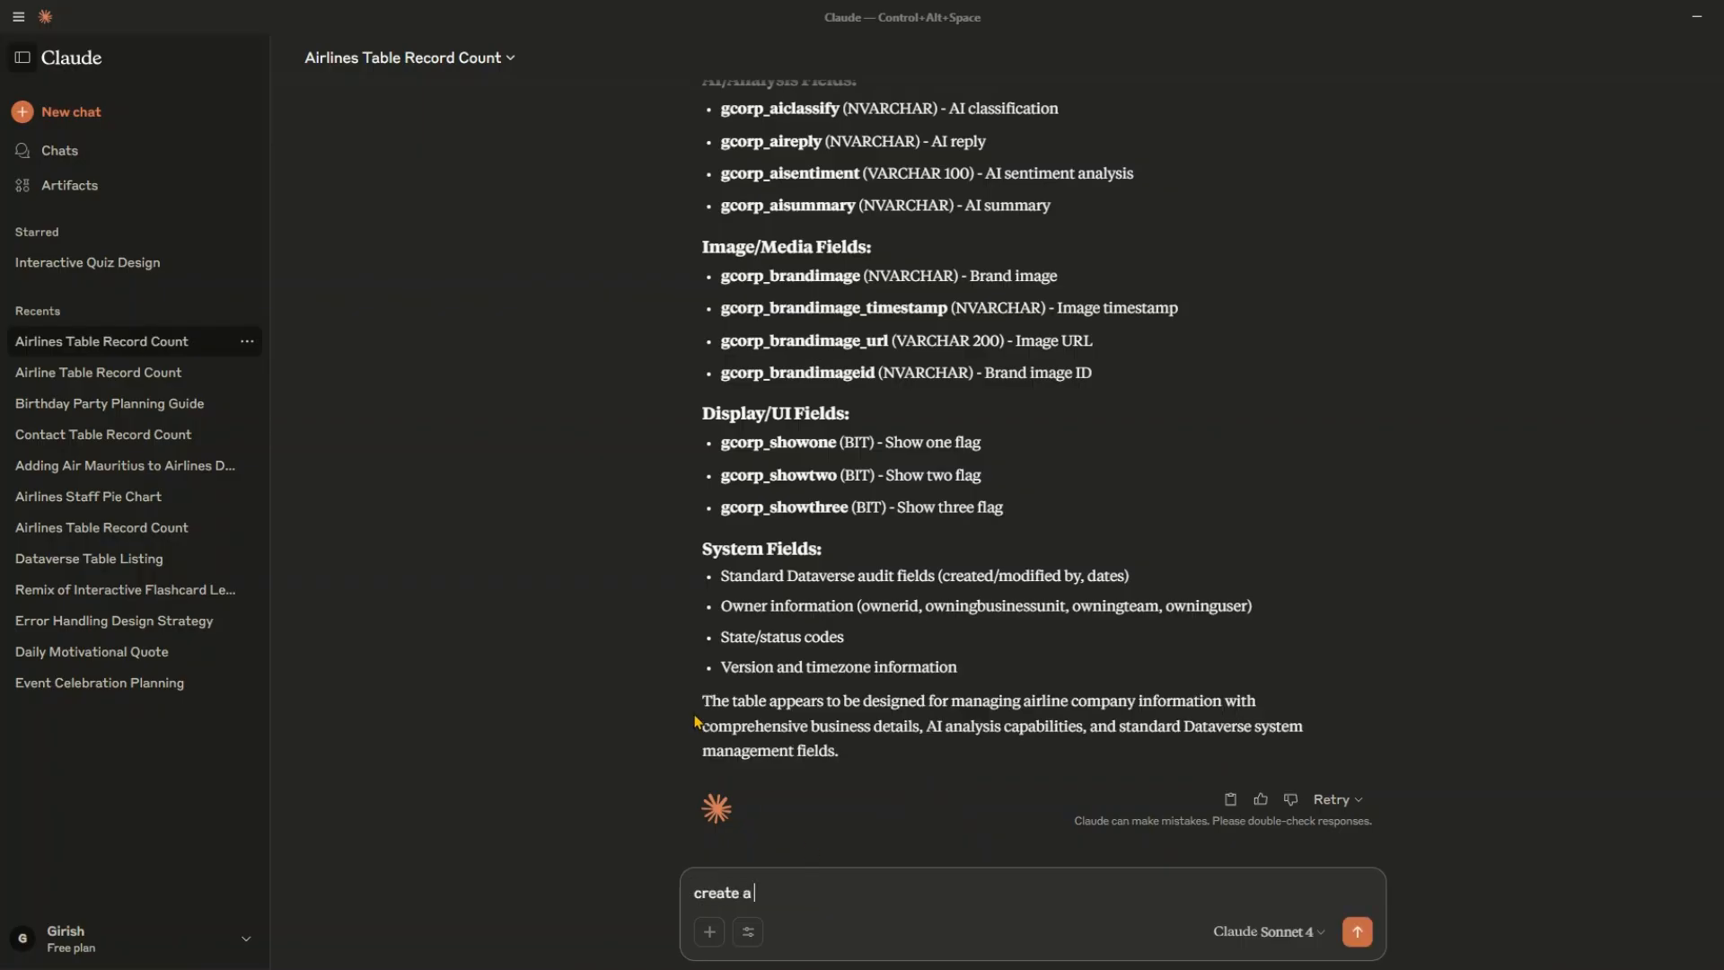
{"action": "key", "text": "BackSpace"}
{"action": "key", "text": "BackSpace"}
{"action": "key", "text": "BackSpace"}
{"action": "key", "text": "BackSpace"}
{"action": "key", "text": "BackSpace"}
{"action": "type", "text": "donone table with"}
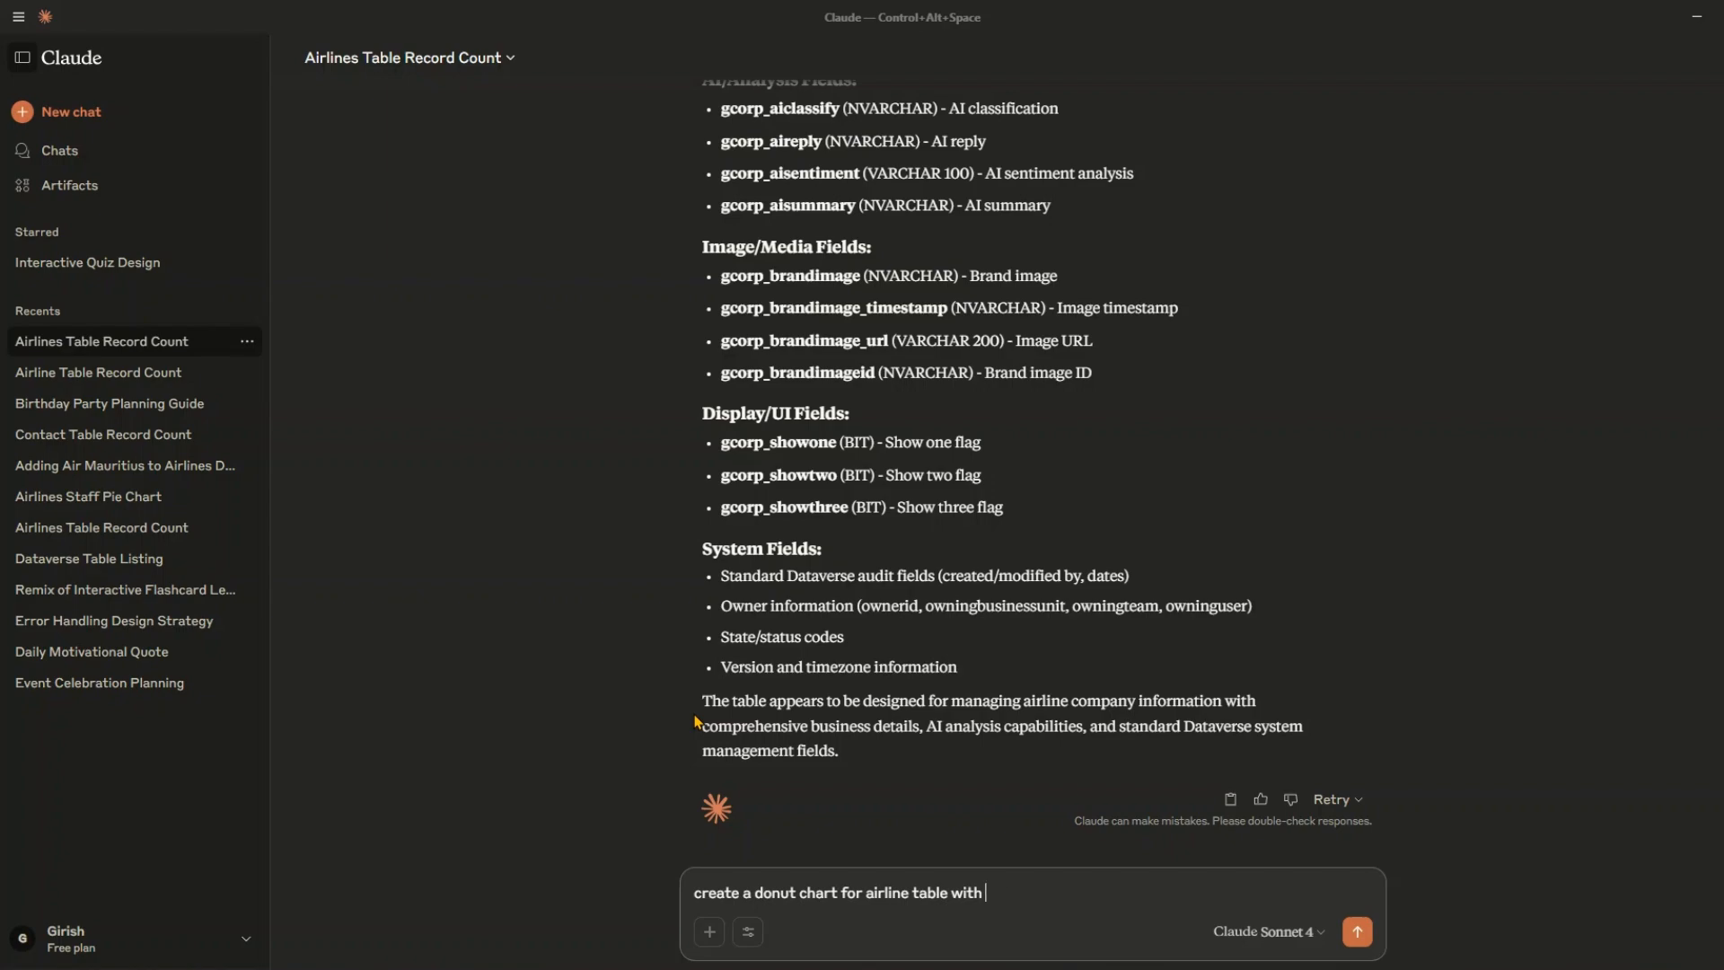
{"action": "type", "text": "total number of aircrafts a"}
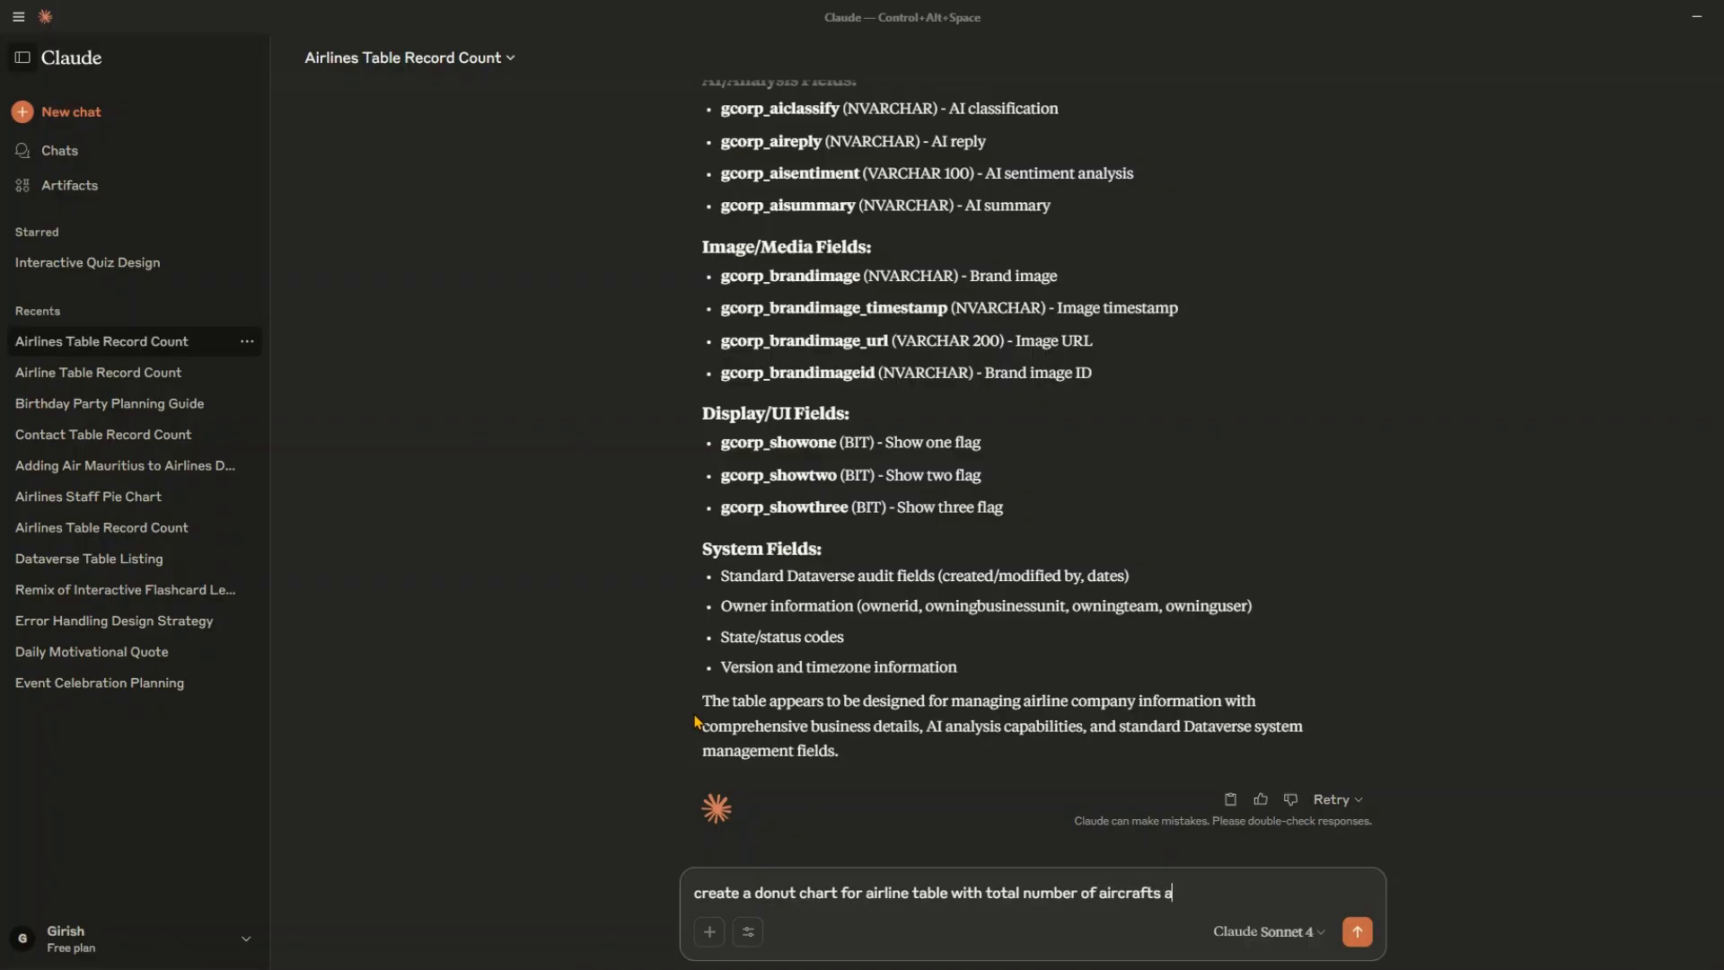
{"action": "type", "text": "rameter. Ignore rows with 0 aircrafts"}
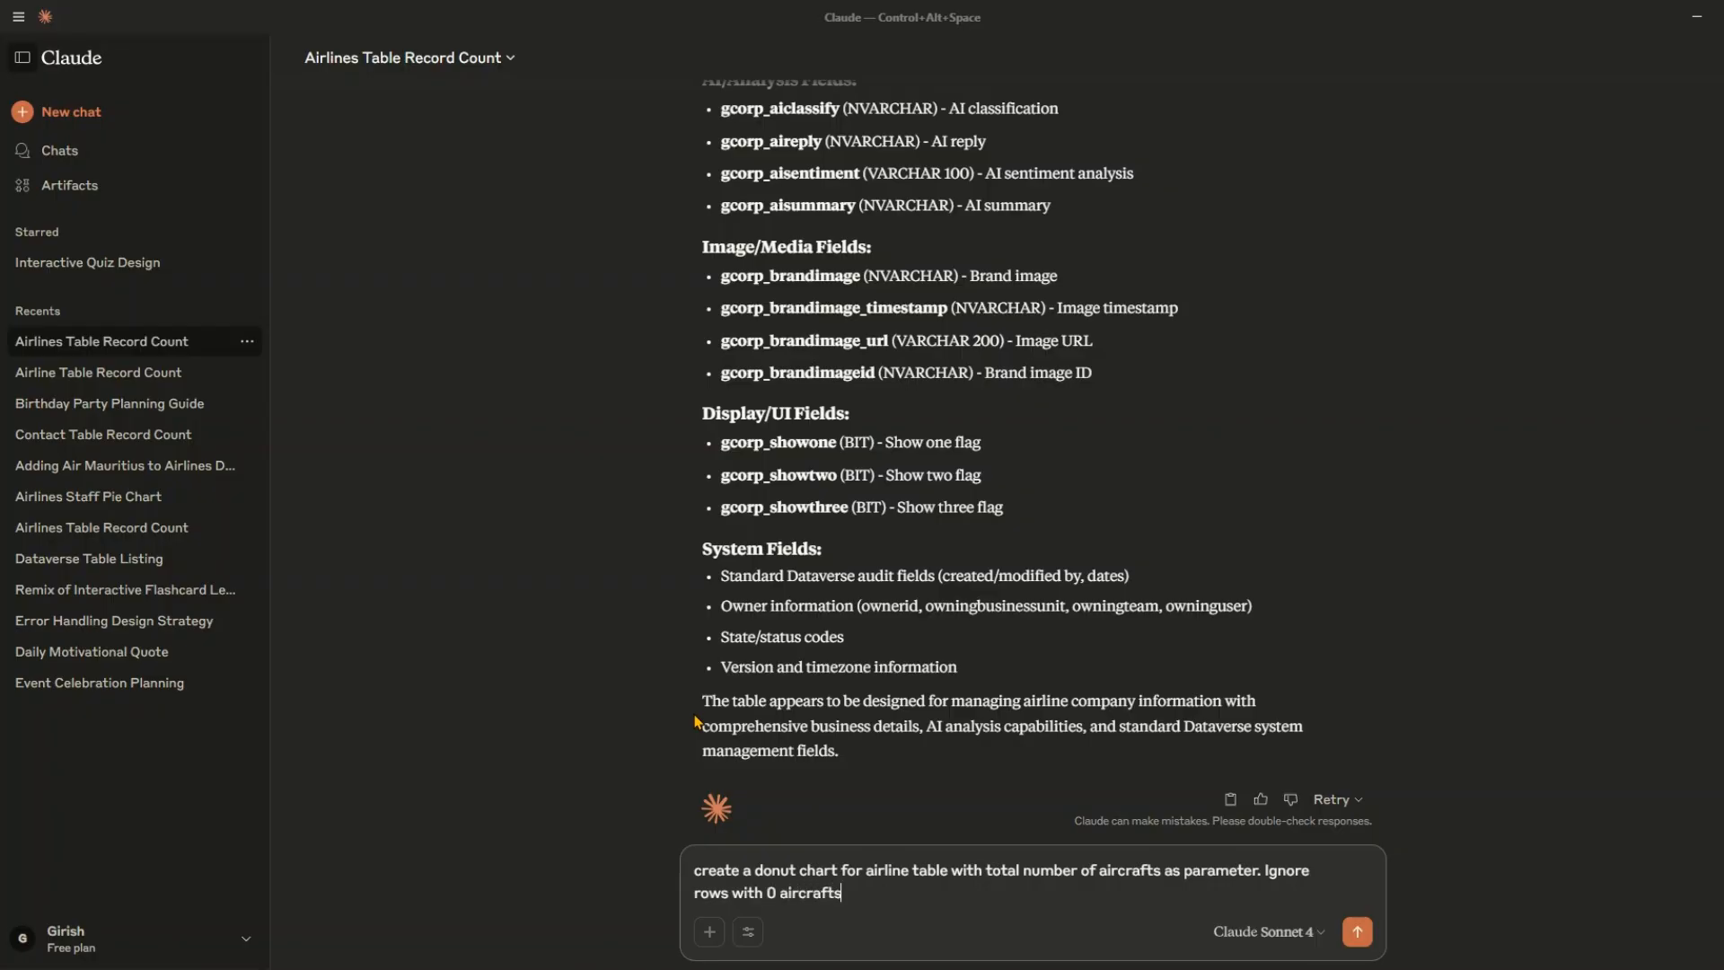
{"action": "key", "text": "Return"}
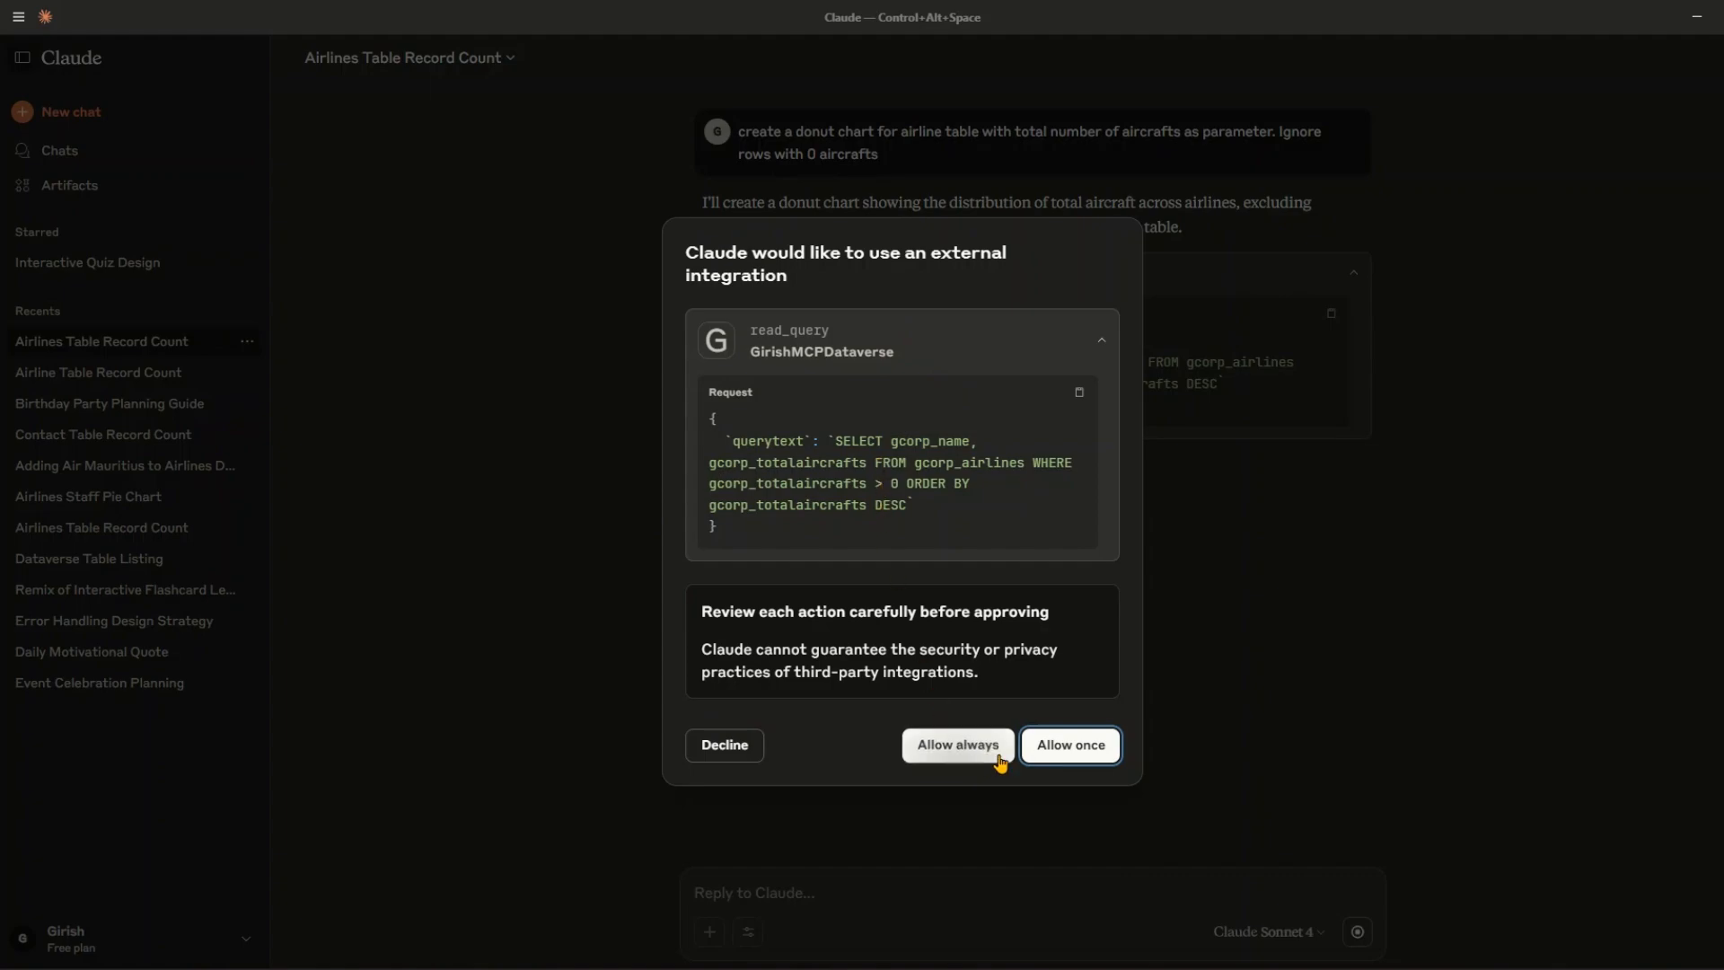
{"action": "left_click", "coordinate": [1069, 749]}
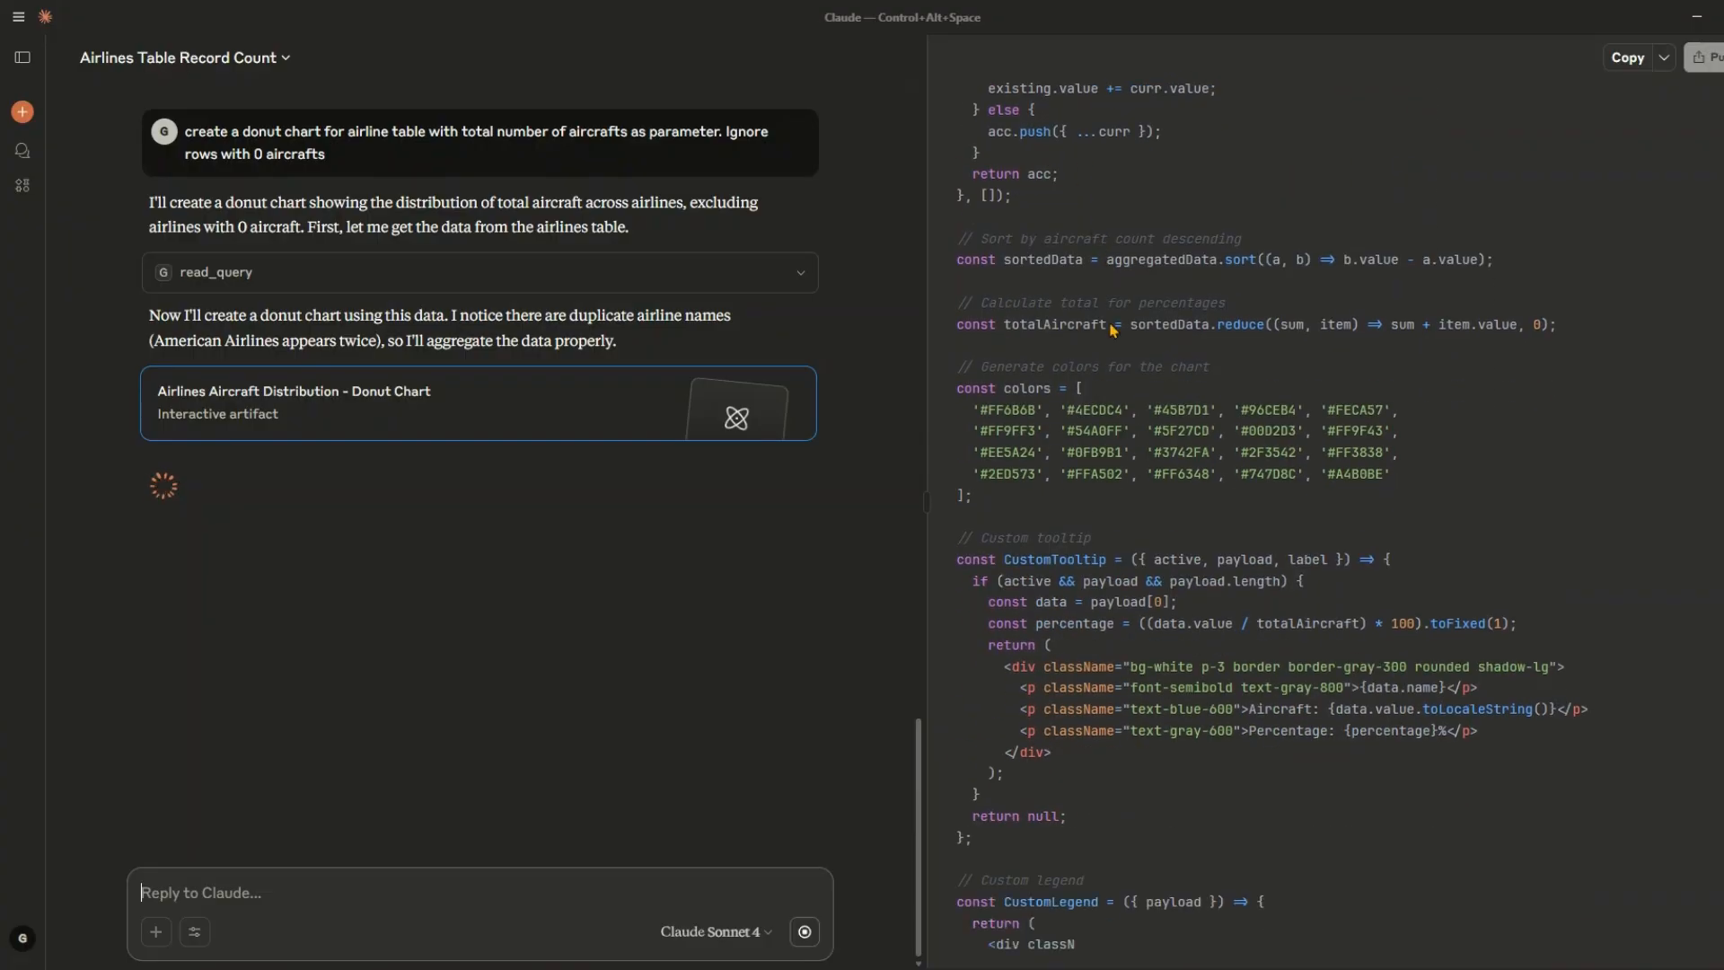
Examine the code being generated for the donut chart, from the raw airline data down to the chart and statistics markup.
{"action": "scroll", "coordinate": [1508, 502], "scroll_direction": "up", "scroll_amount": 9}
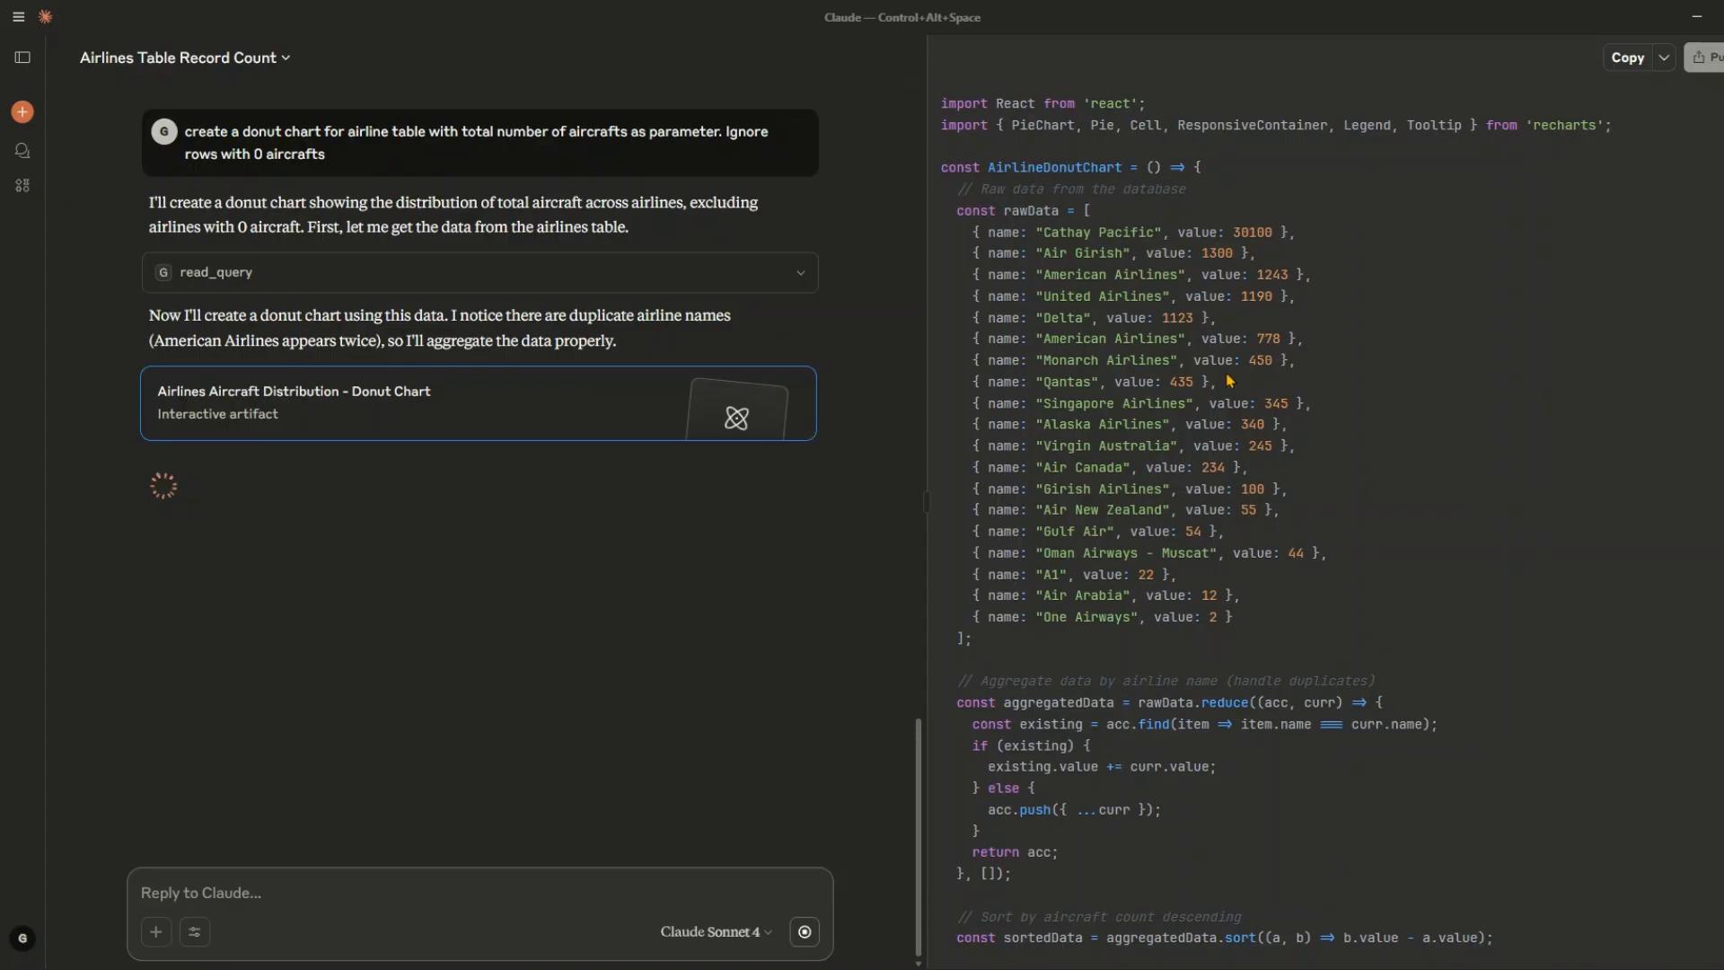
{"action": "scroll", "coordinate": [1223, 348], "scroll_direction": "down", "scroll_amount": 10}
{"action": "scroll", "coordinate": [1226, 418], "scroll_direction": "down", "scroll_amount": 10}
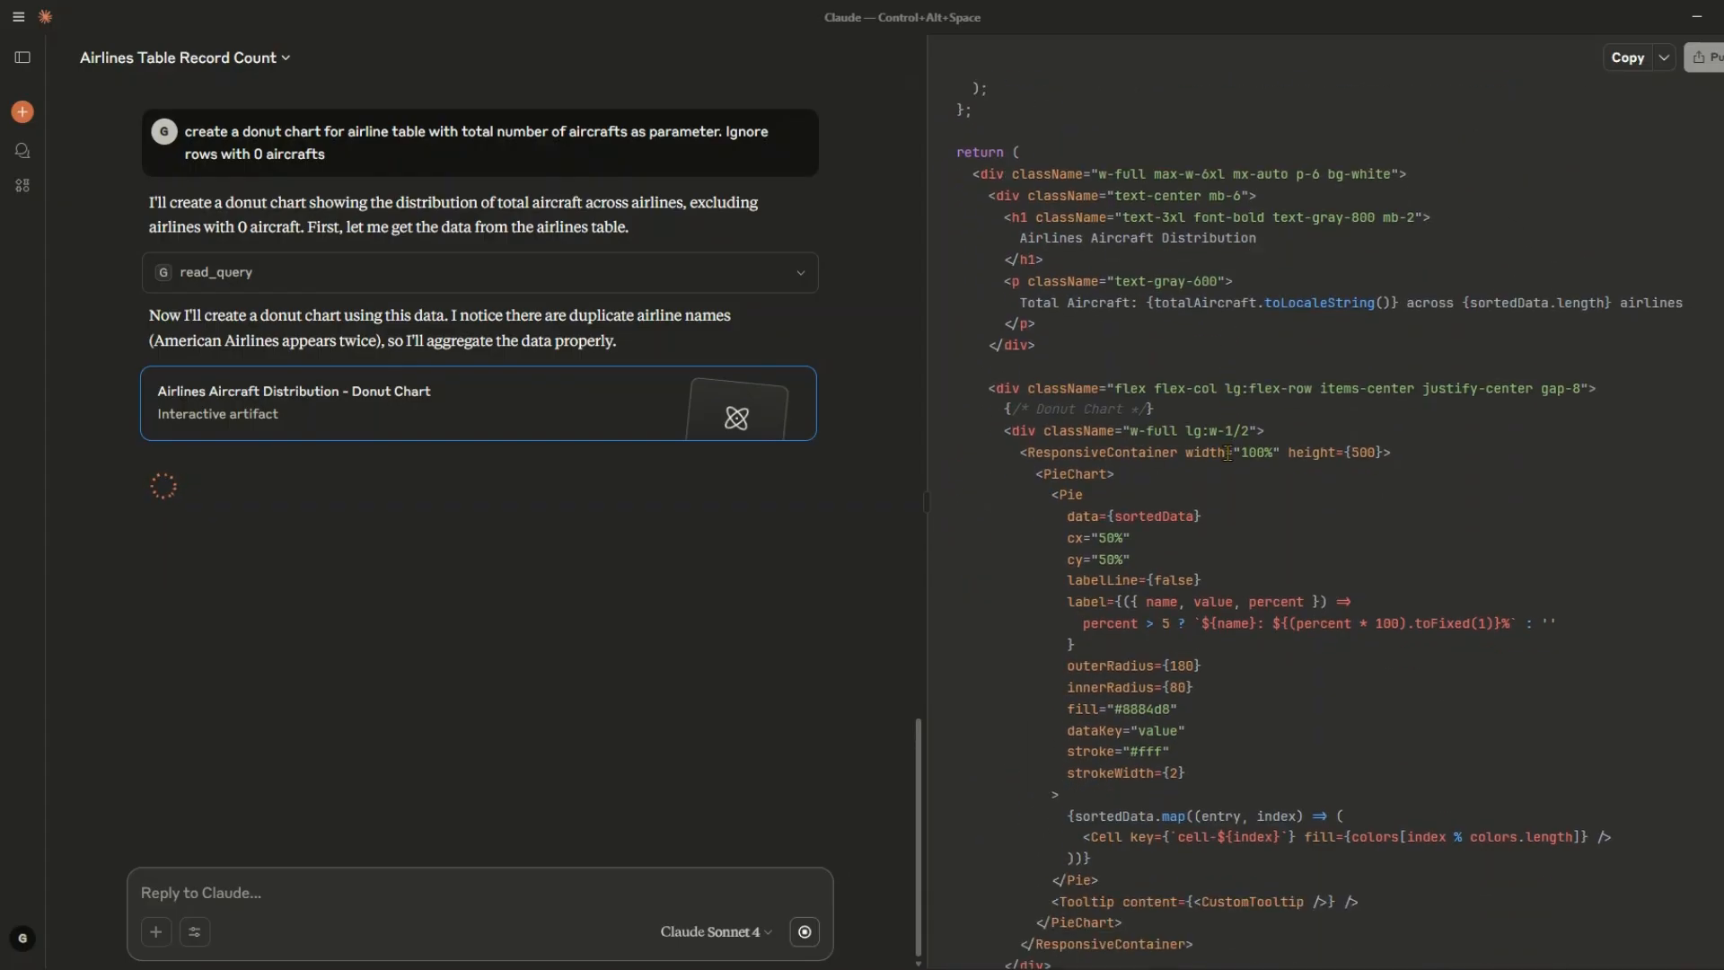
{"action": "scroll", "coordinate": [1228, 462], "scroll_direction": "down", "scroll_amount": 4}
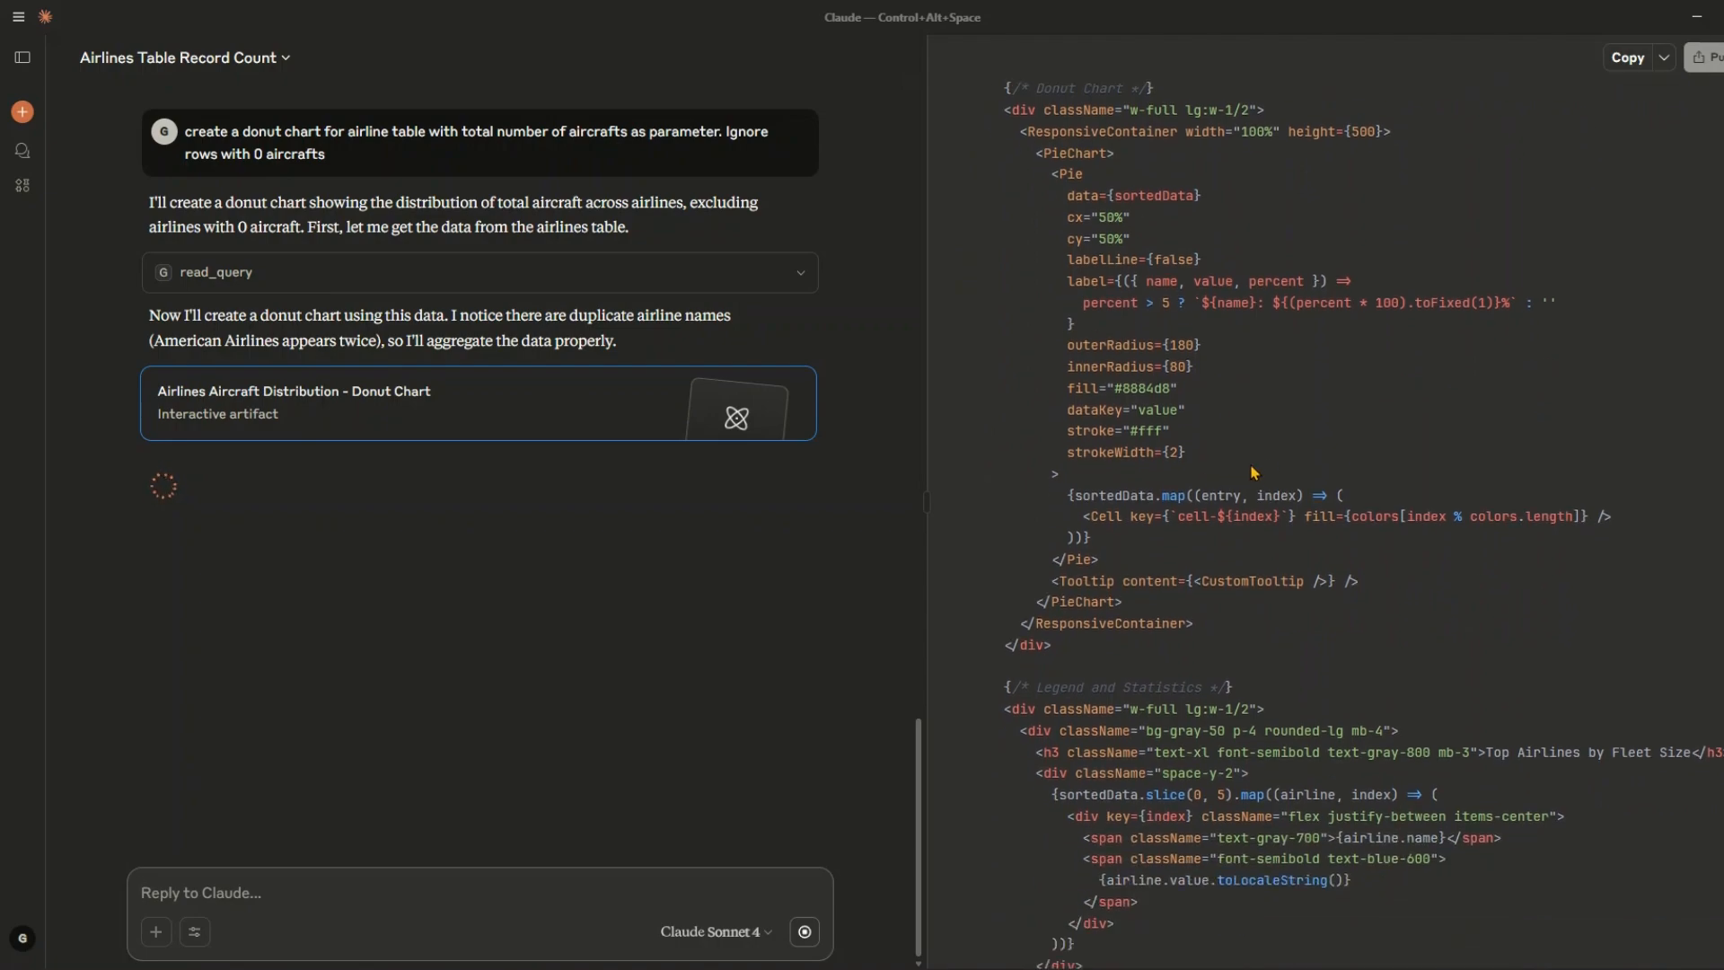
{"action": "scroll", "coordinate": [1264, 477], "scroll_direction": "down", "scroll_amount": 6}
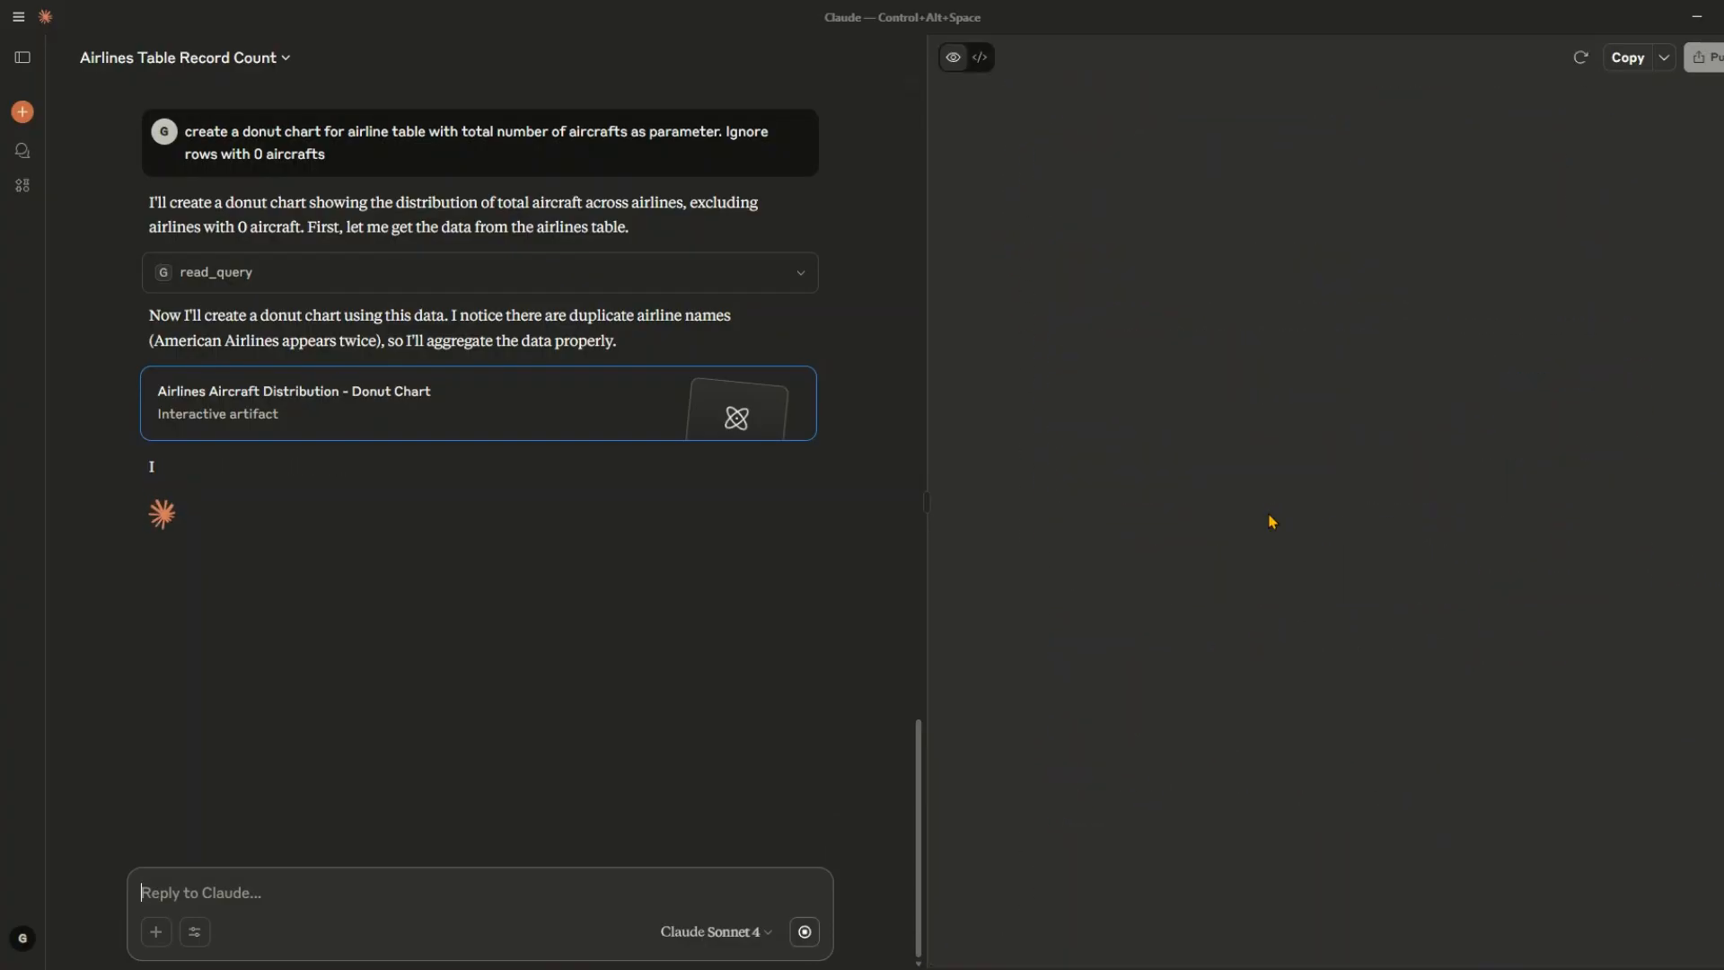
{"action": "scroll", "coordinate": [1269, 526], "scroll_direction": "up", "scroll_amount": 4}
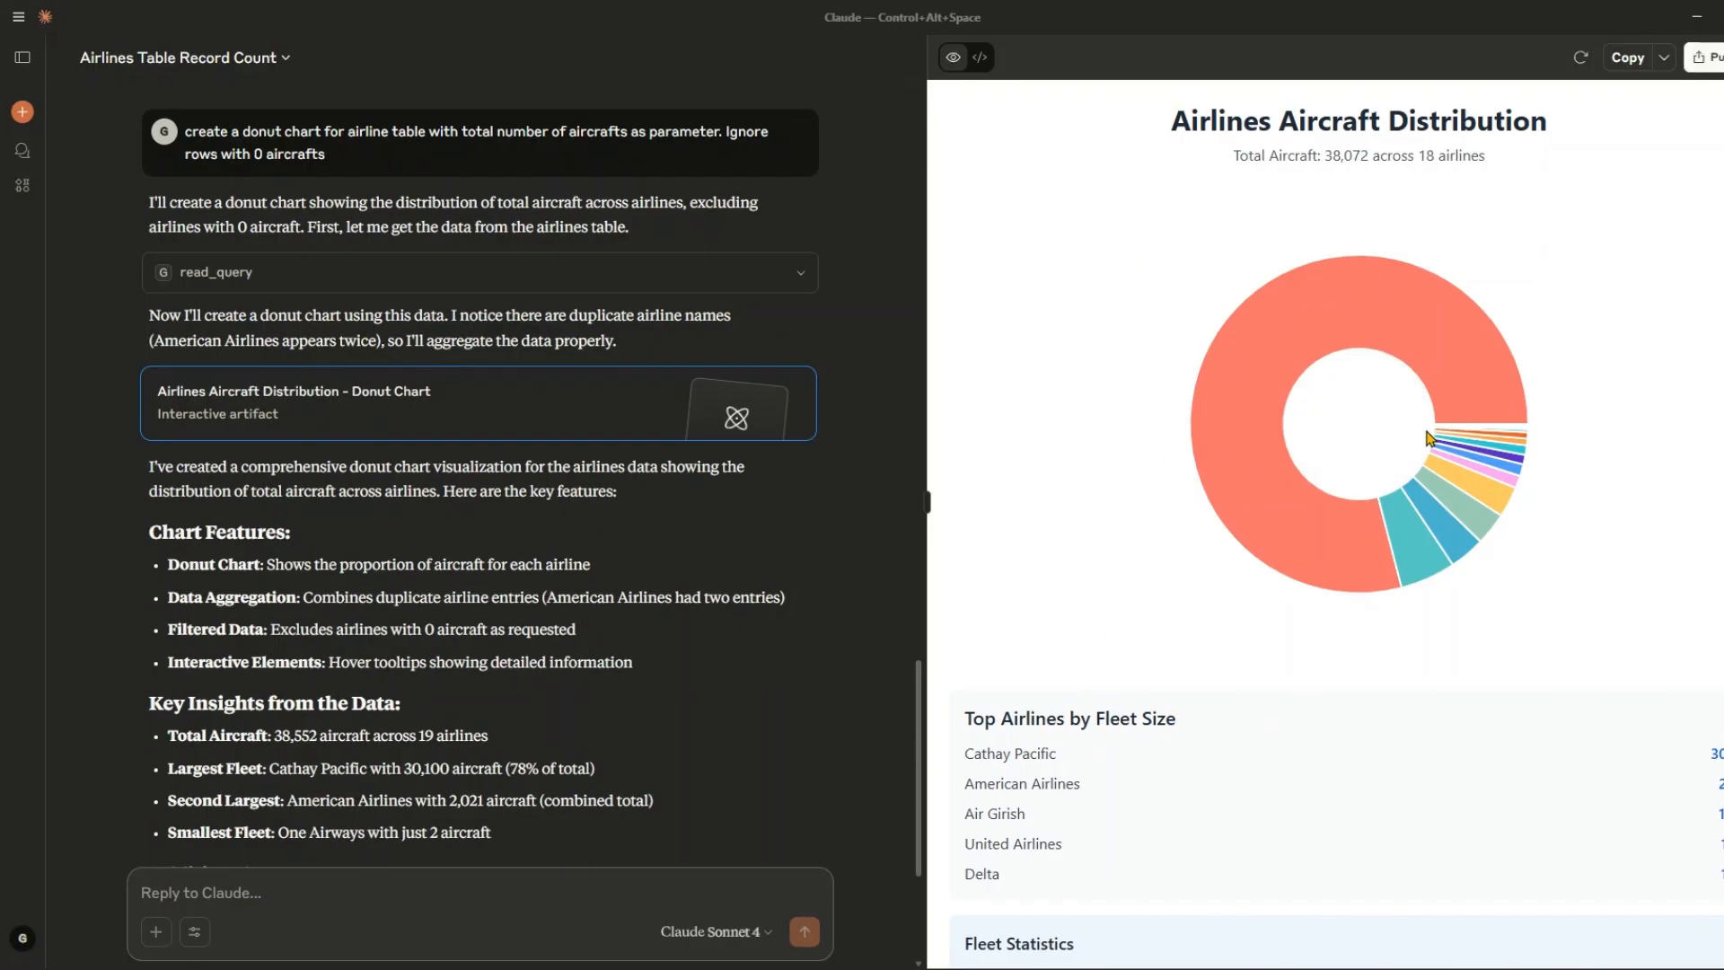
Examine the rendered donut chart, its top airlines list and the fleet statistics, including average and median fleet size.
{"action": "mouse_move", "coordinate": [1446, 395]}
{"action": "scroll", "coordinate": [1100, 745], "scroll_direction": "down", "scroll_amount": 2}
{"action": "scroll", "coordinate": [1102, 729], "scroll_direction": "down", "scroll_amount": 2}
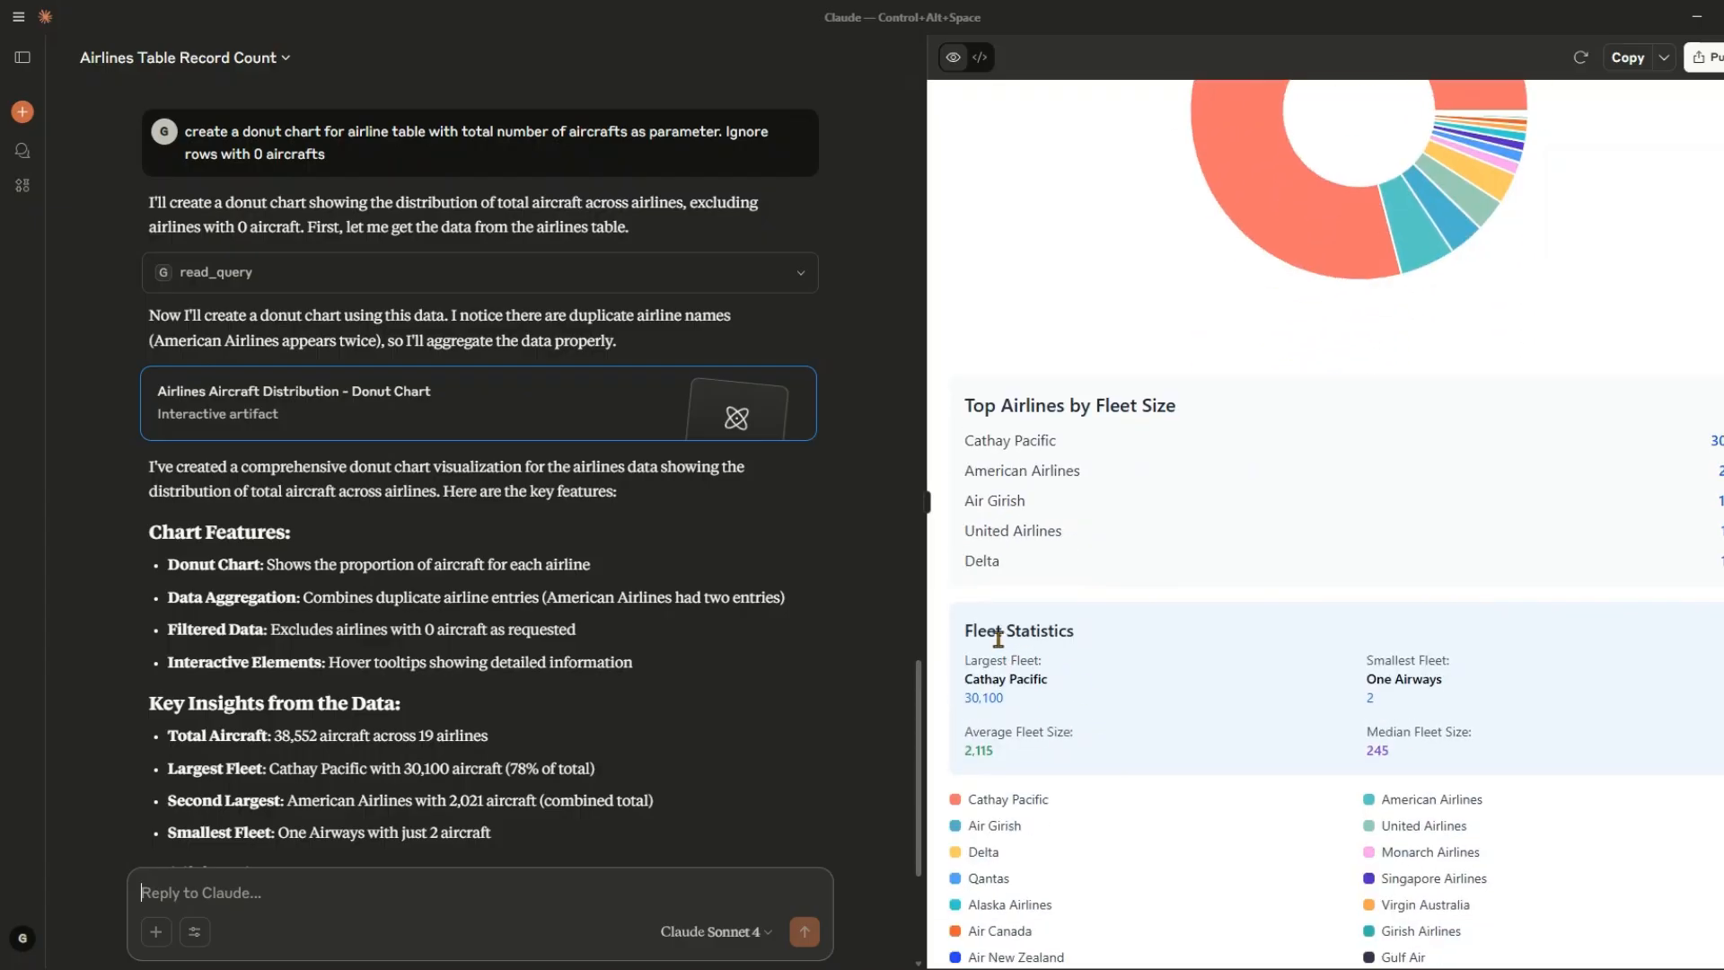
{"action": "left_click_drag", "start_coordinate": [988, 631], "coordinate": [1070, 628]}
{"action": "scroll", "coordinate": [1065, 727], "scroll_direction": "down", "scroll_amount": 1}
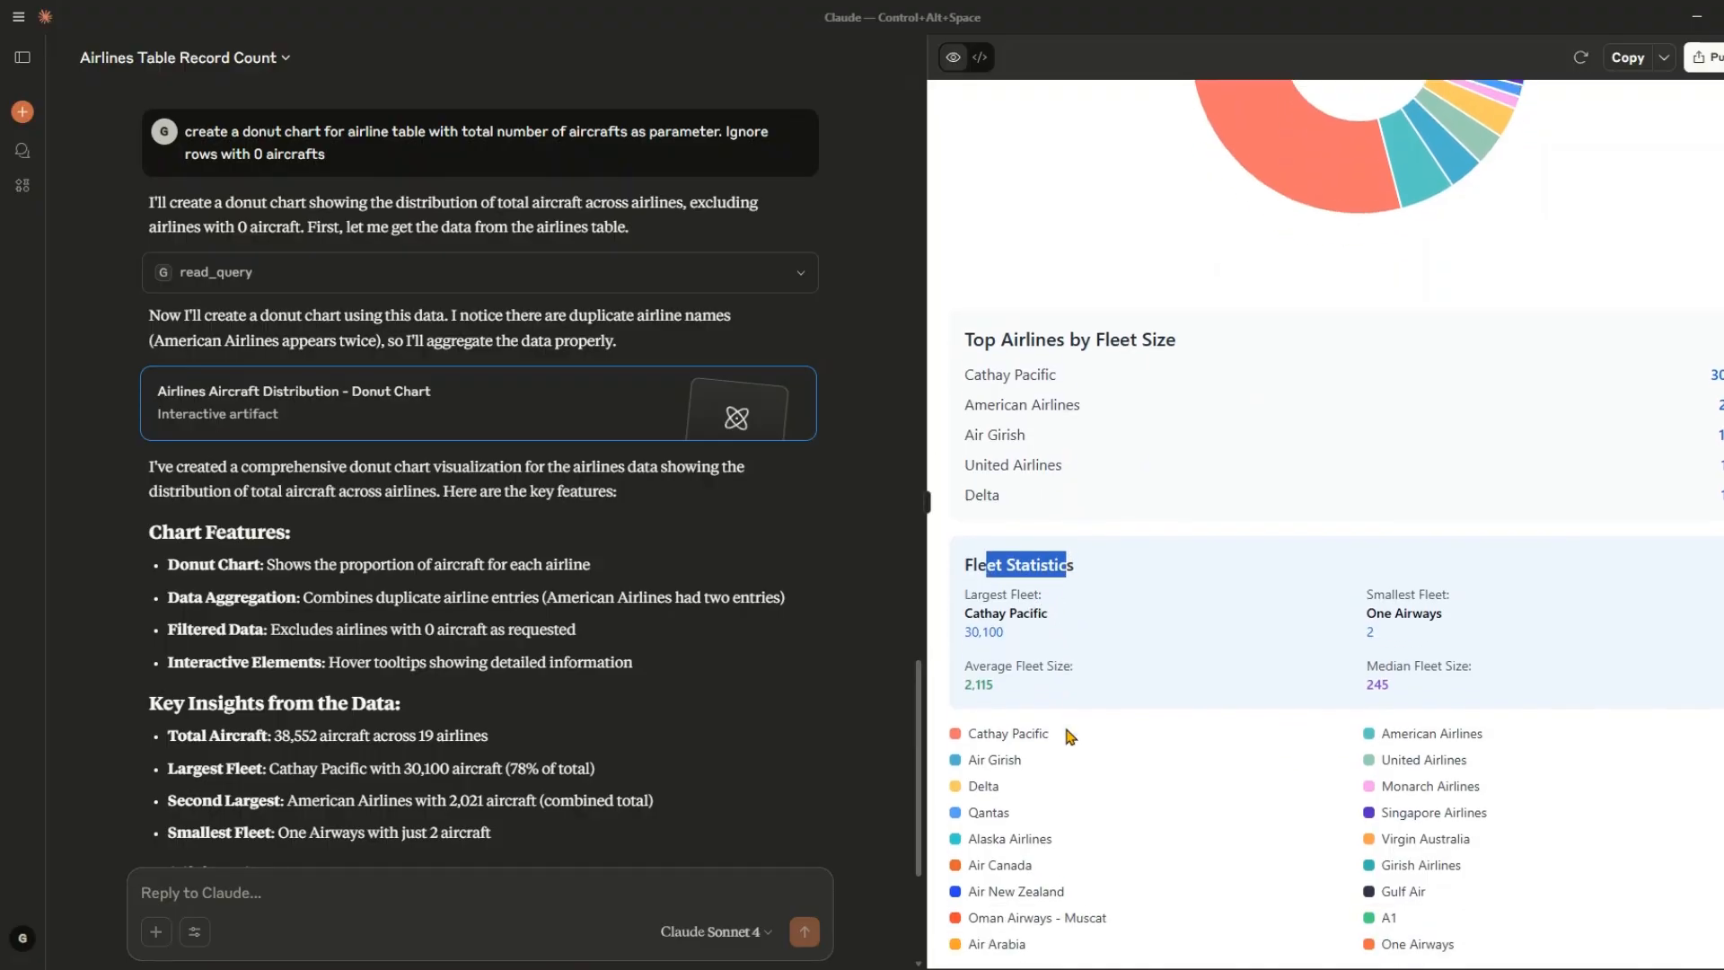
{"action": "left_click_drag", "start_coordinate": [1370, 672], "coordinate": [1359, 675]}
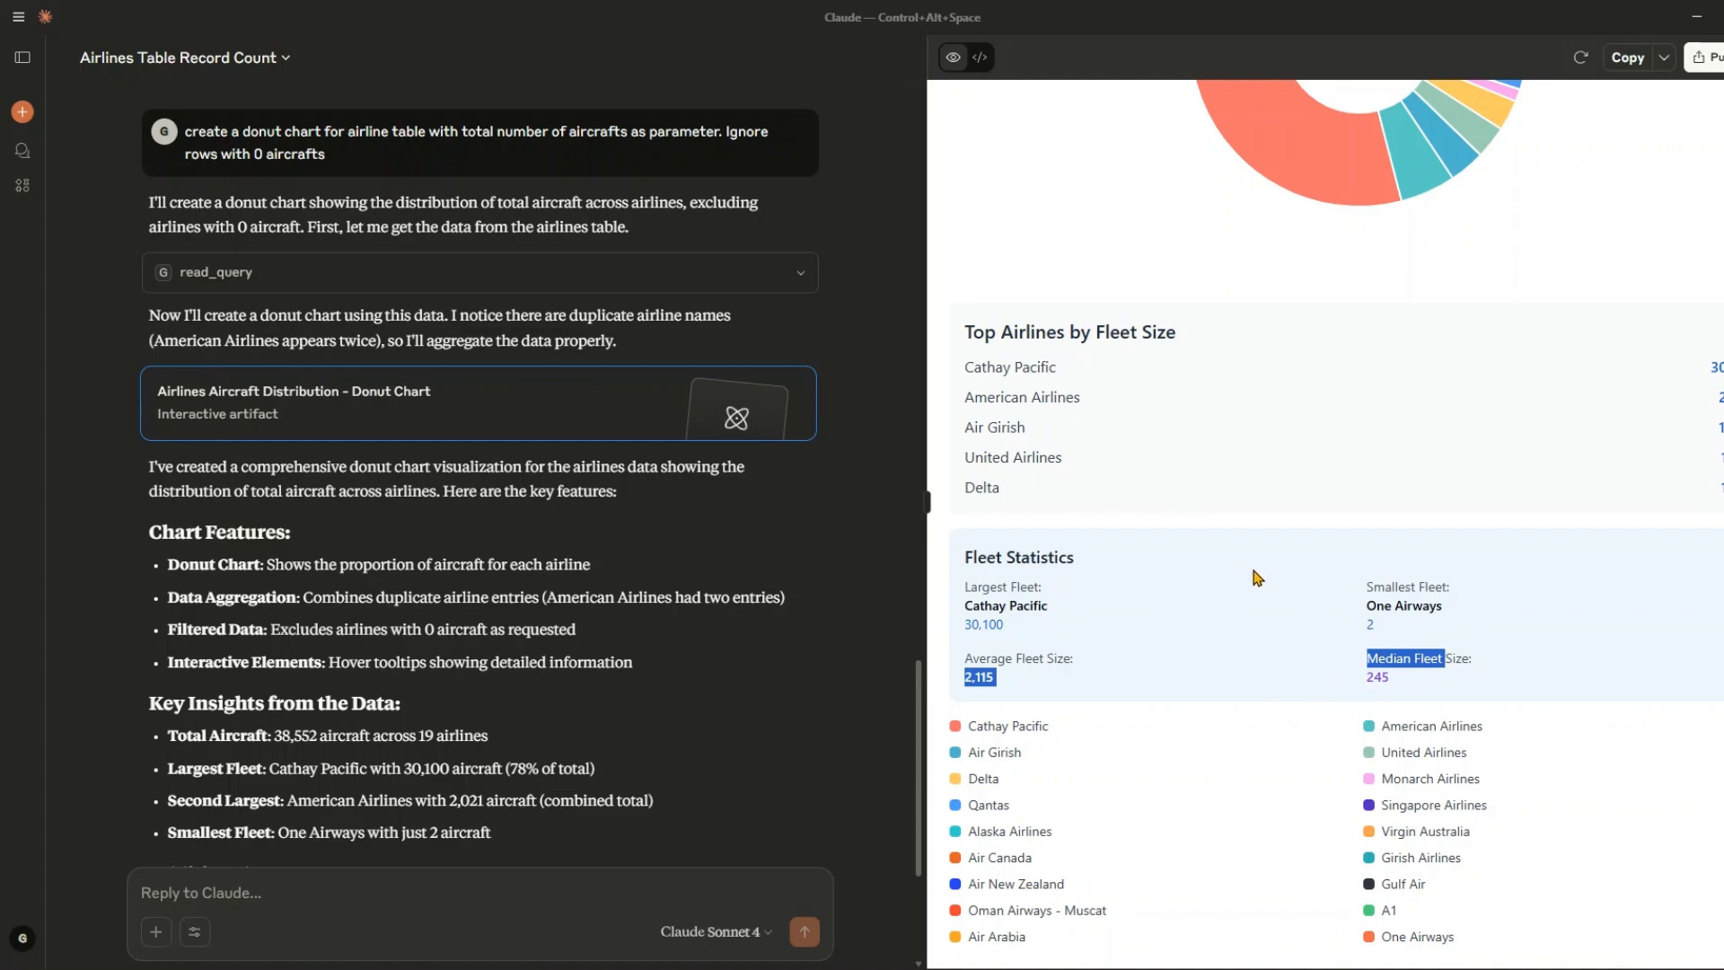
Try to send the prompt "create a pie chart for total staff in airlines table" in the current chat.
{"action": "left_click", "coordinate": [425, 896]}
{"action": "type", "text": "creat"}
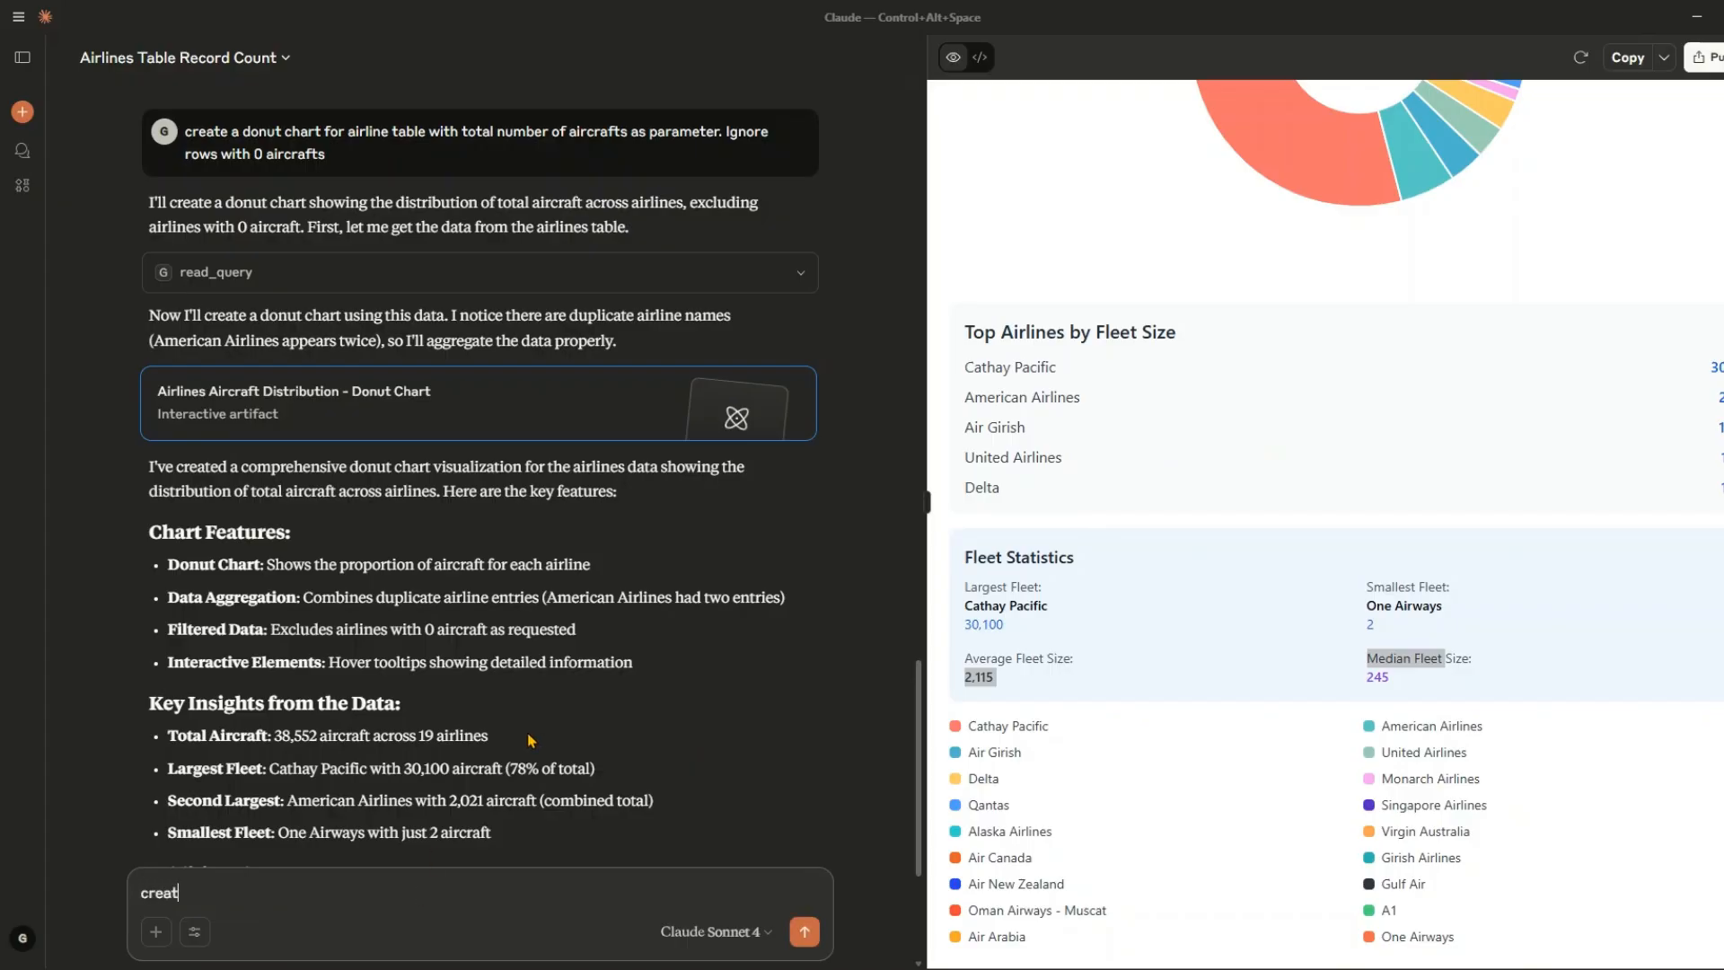
{"action": "type", "text": "e a pie chart for total staff"}
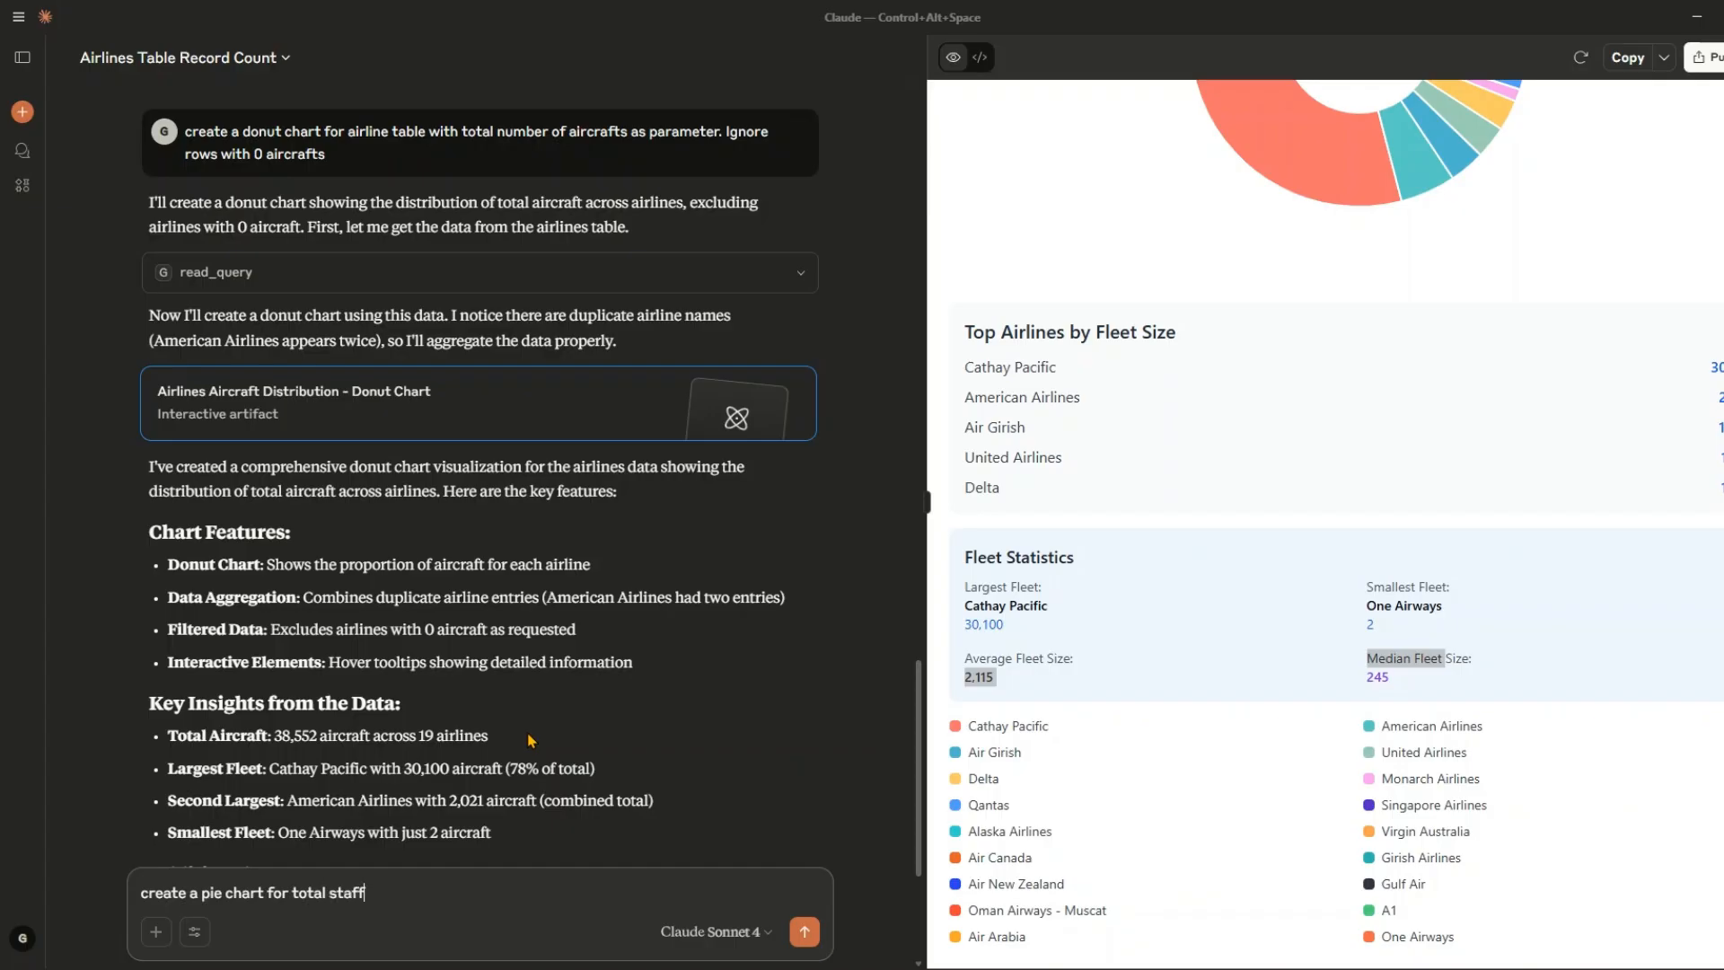
{"action": "type", "text": "table"}
{"action": "key", "text": "Return"}
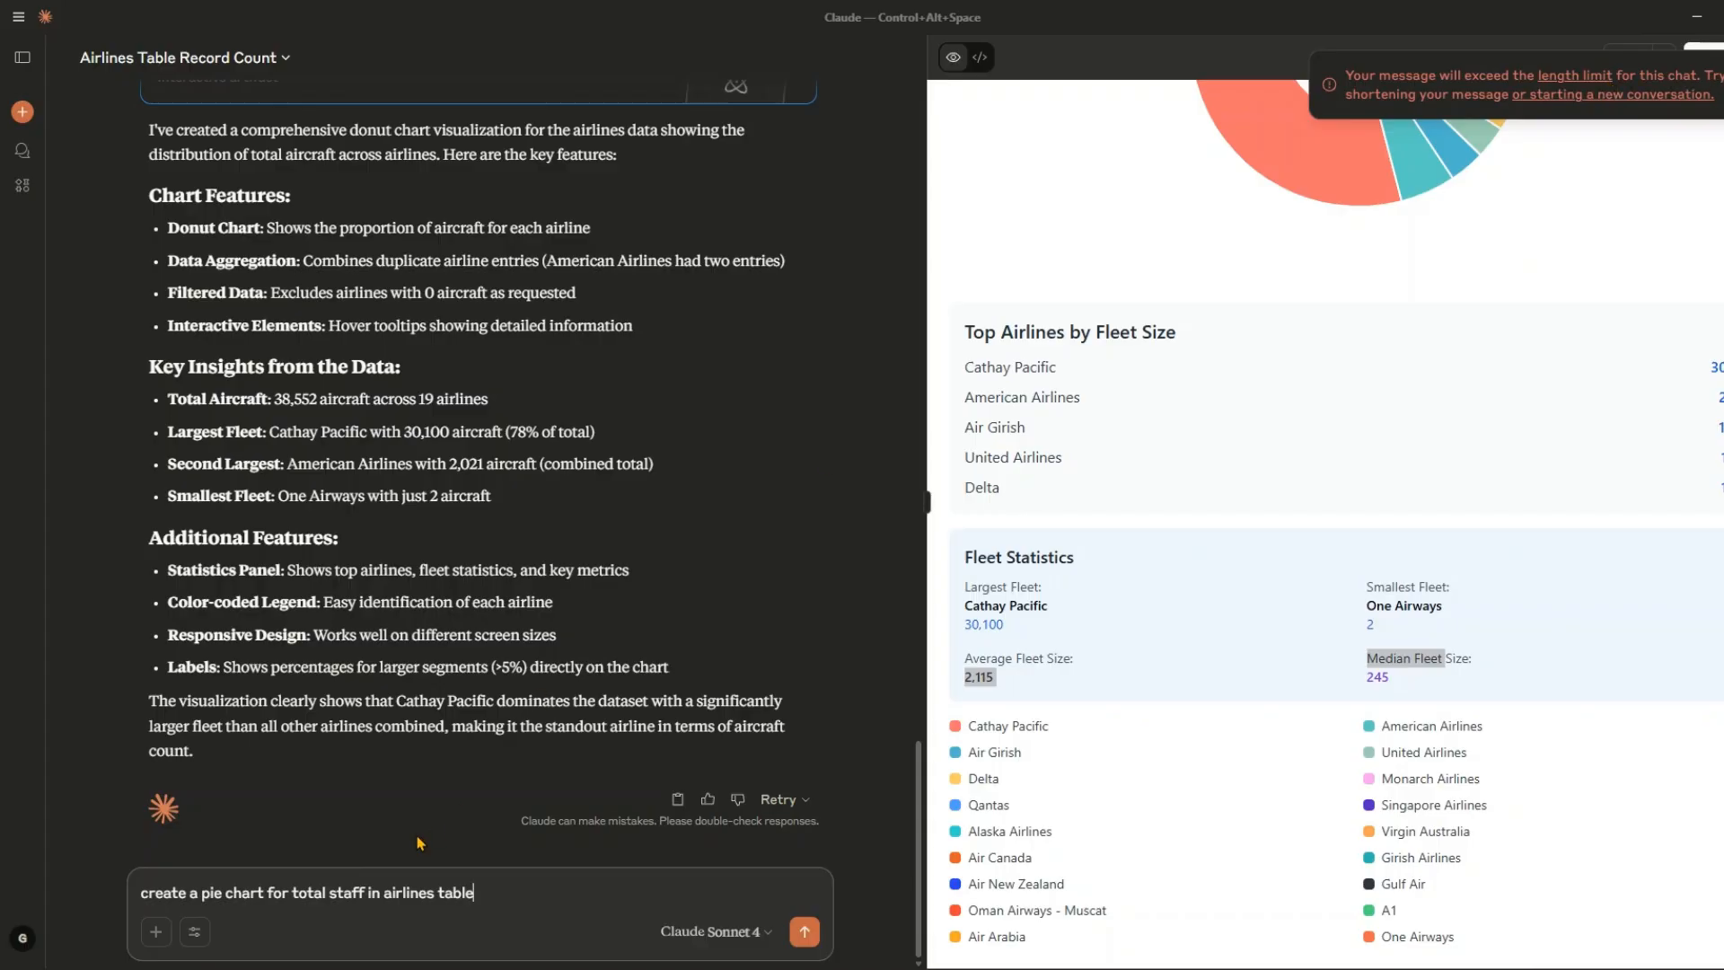
Copy the unsent pie chart prompt into a new chat and send it there.
{"action": "left_click_drag", "start_coordinate": [363, 875], "coordinate": [25, 865]}
{"action": "key", "text": "ctrl+c"}
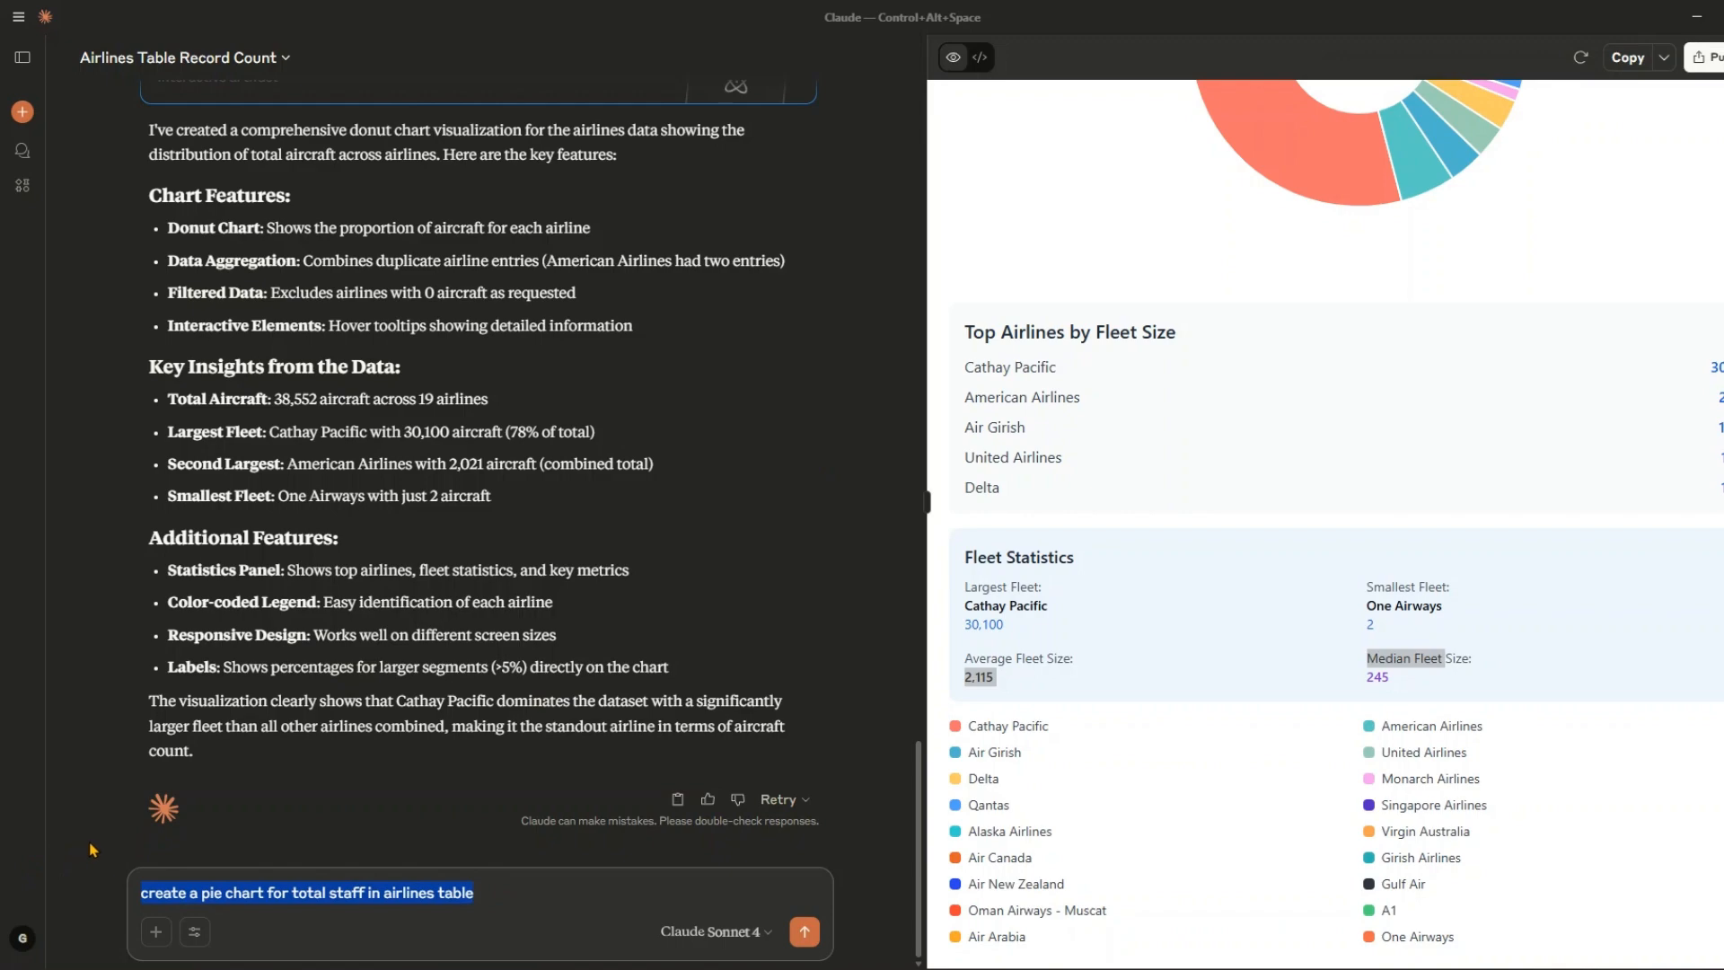
{"action": "left_click", "coordinate": [23, 112]}
{"action": "key", "text": "ctrl+v"}
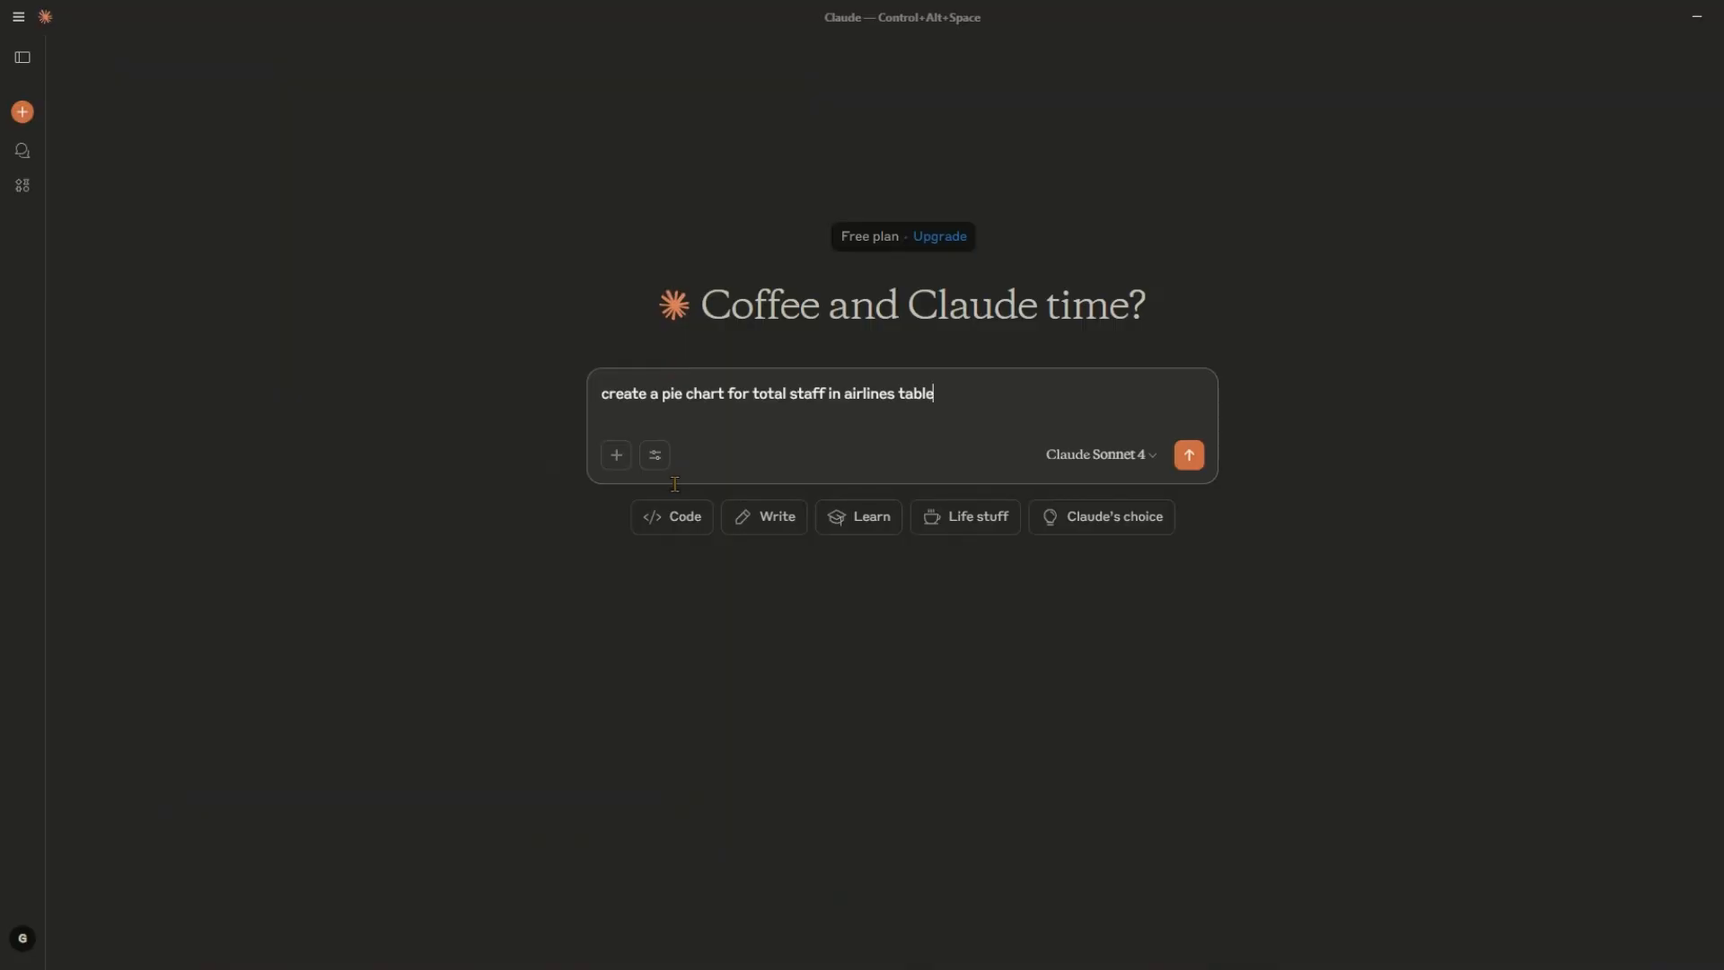
{"action": "key", "text": "Return"}
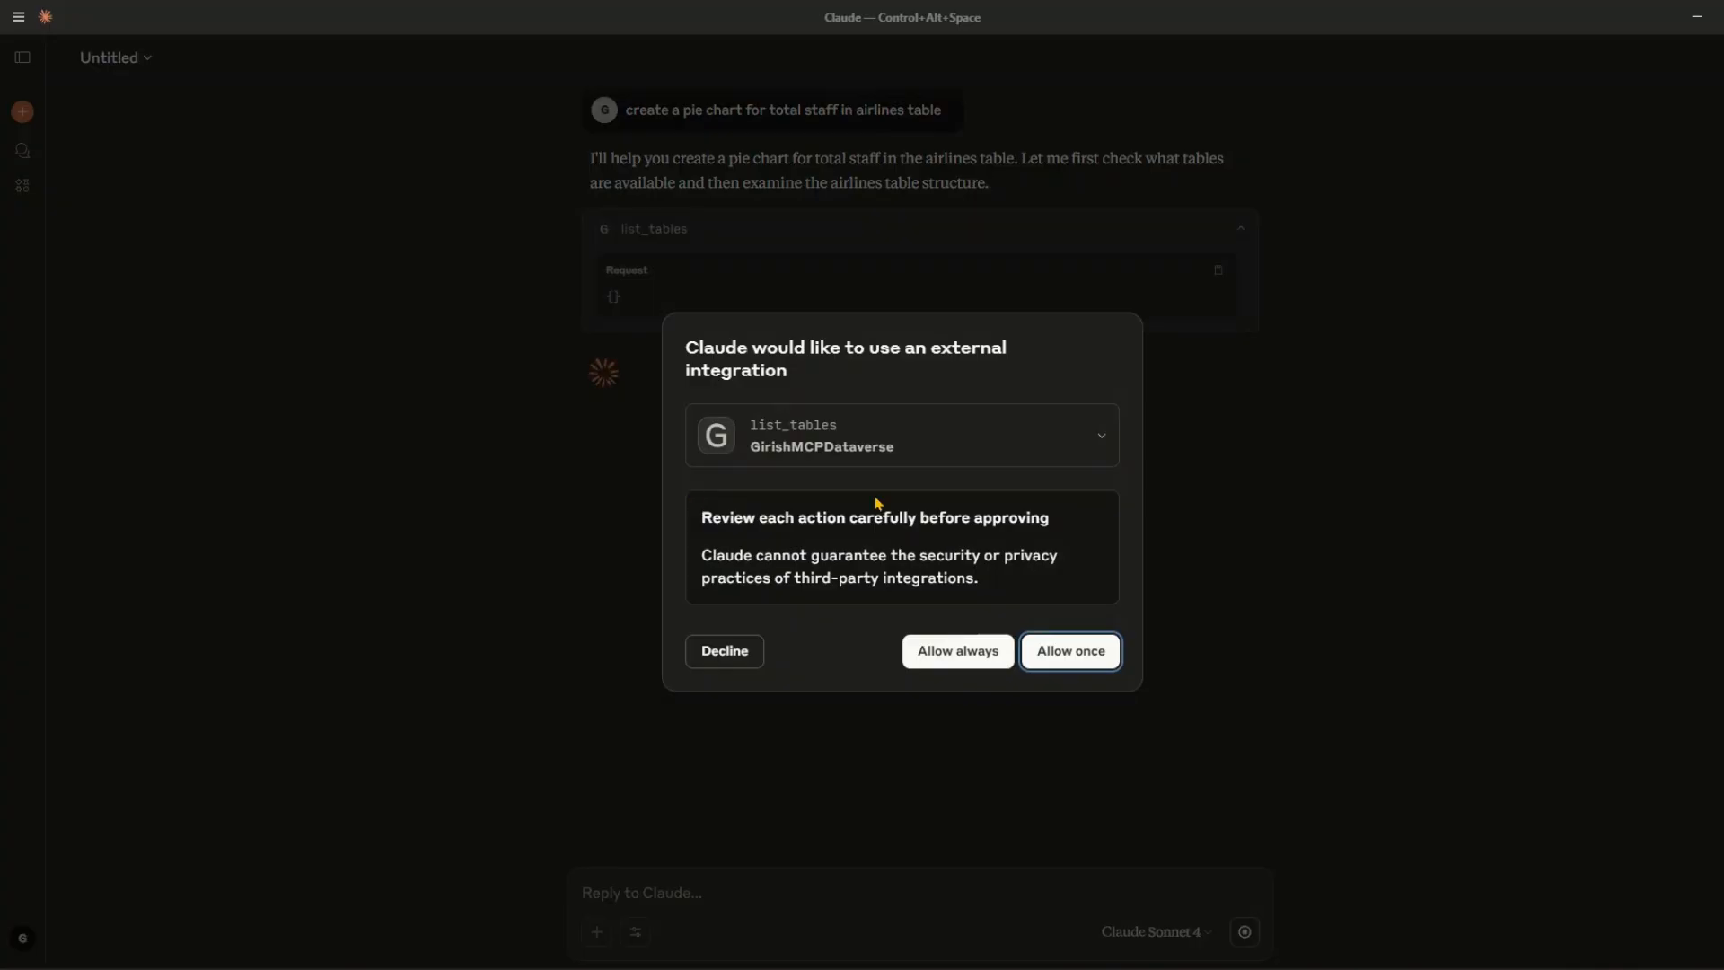
Always allow the list_tables, describe_table and read_query calls from the GirishMCPDataverse integration.
{"action": "left_click", "coordinate": [979, 661]}
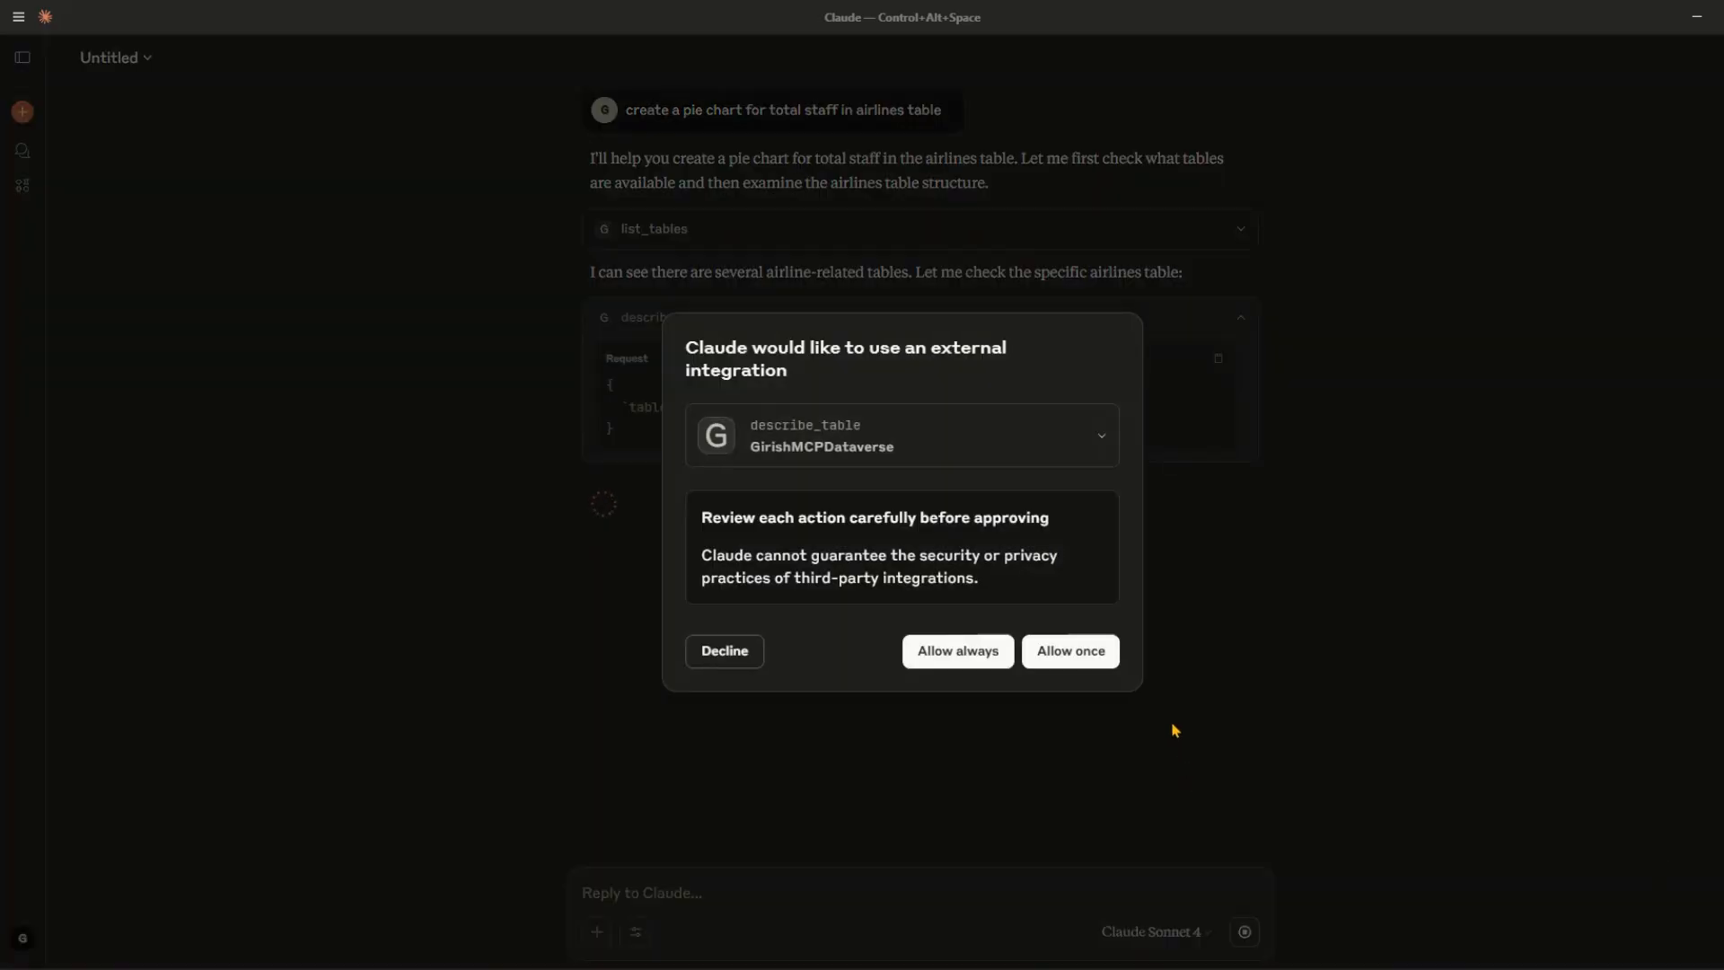
{"action": "left_click", "coordinate": [985, 657]}
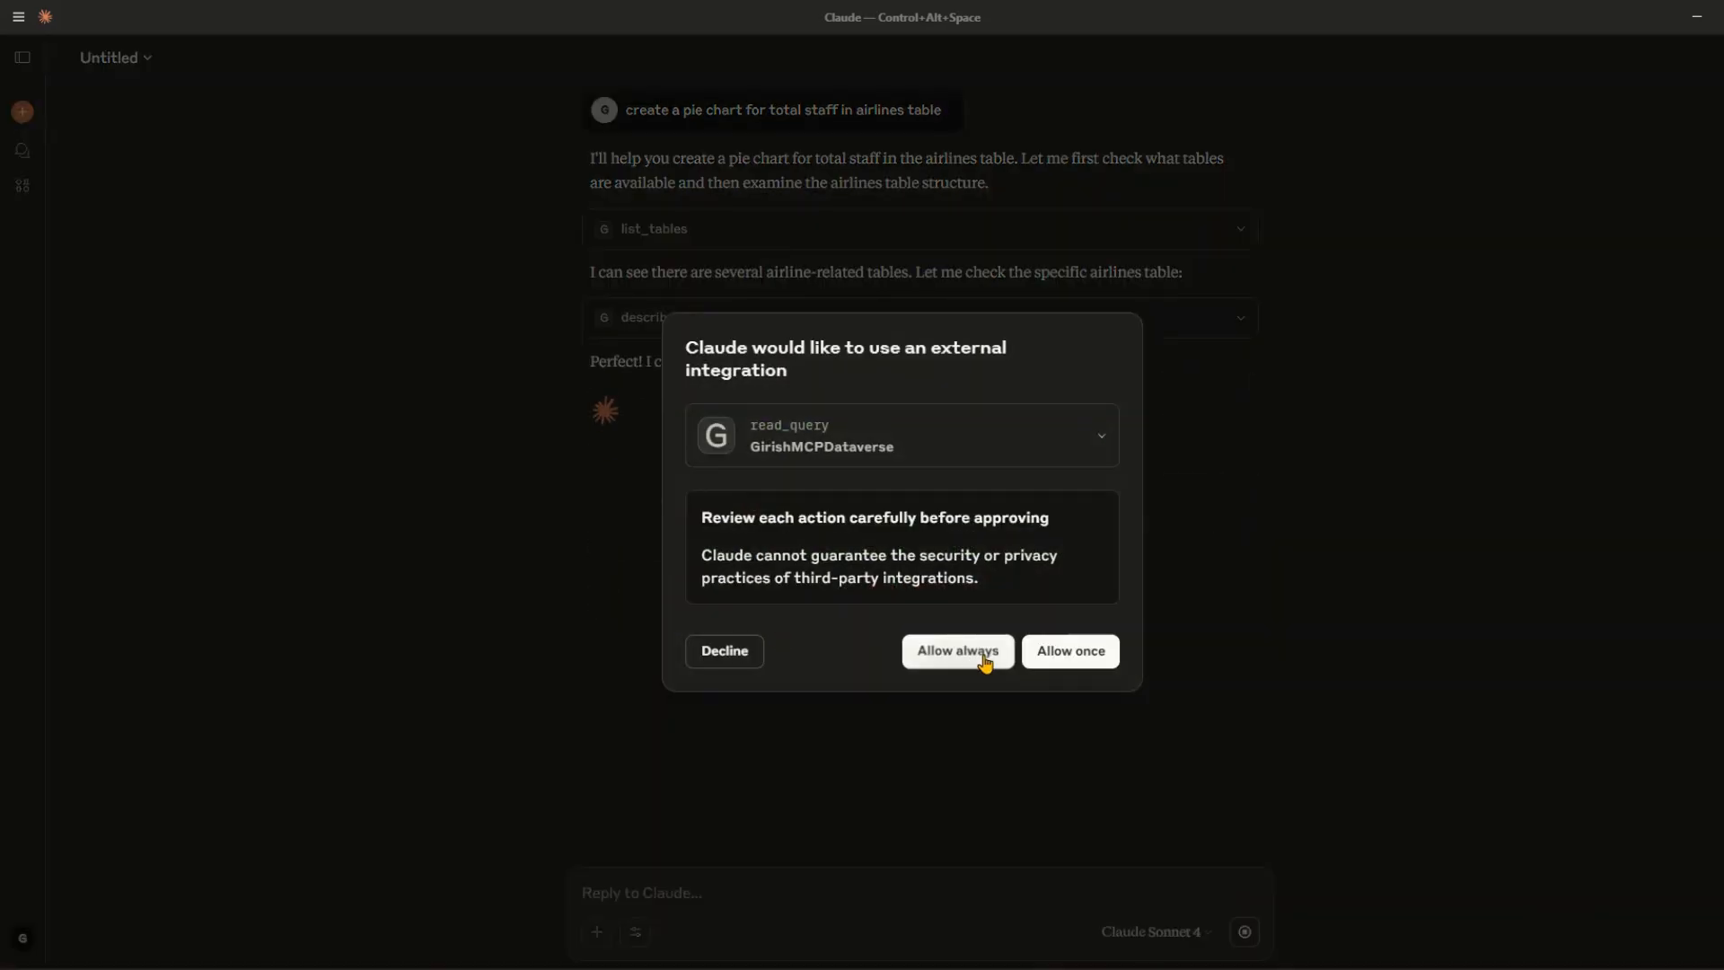
{"action": "left_click", "coordinate": [985, 656]}
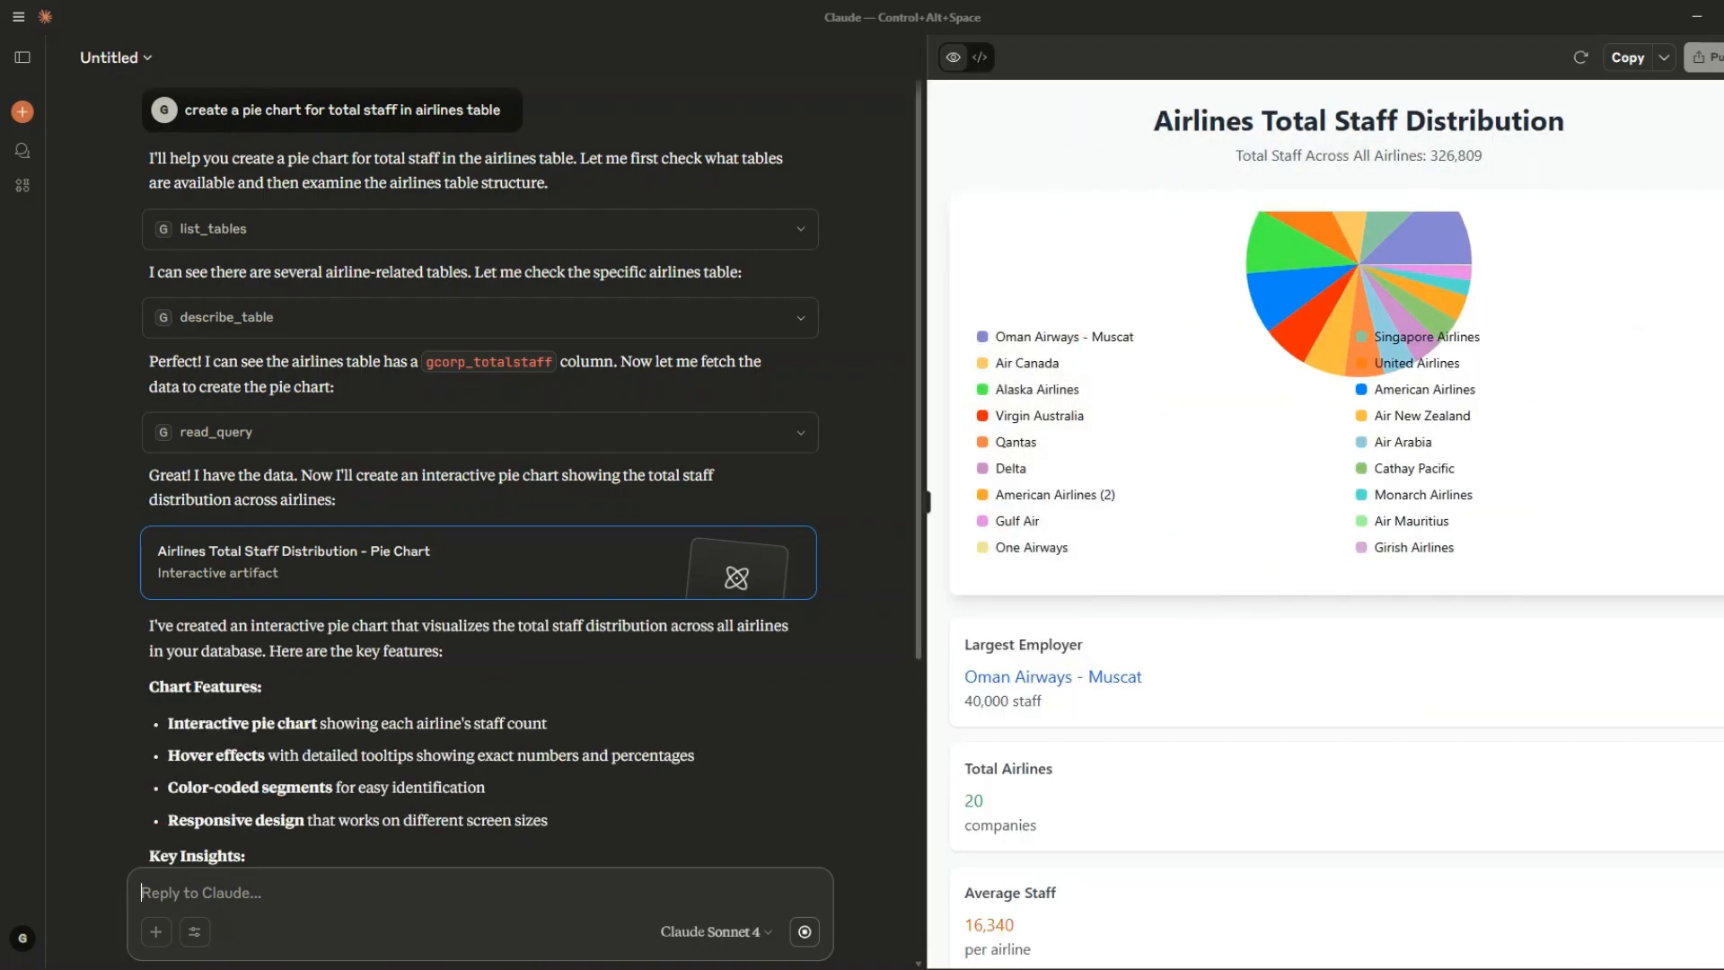
Examine the total staff pie chart's legend and the largest employer, total airlines and average staff cards.
{"action": "scroll", "coordinate": [1282, 440], "scroll_direction": "down", "scroll_amount": 1}
{"action": "scroll", "coordinate": [1275, 463], "scroll_direction": "down", "scroll_amount": 1}
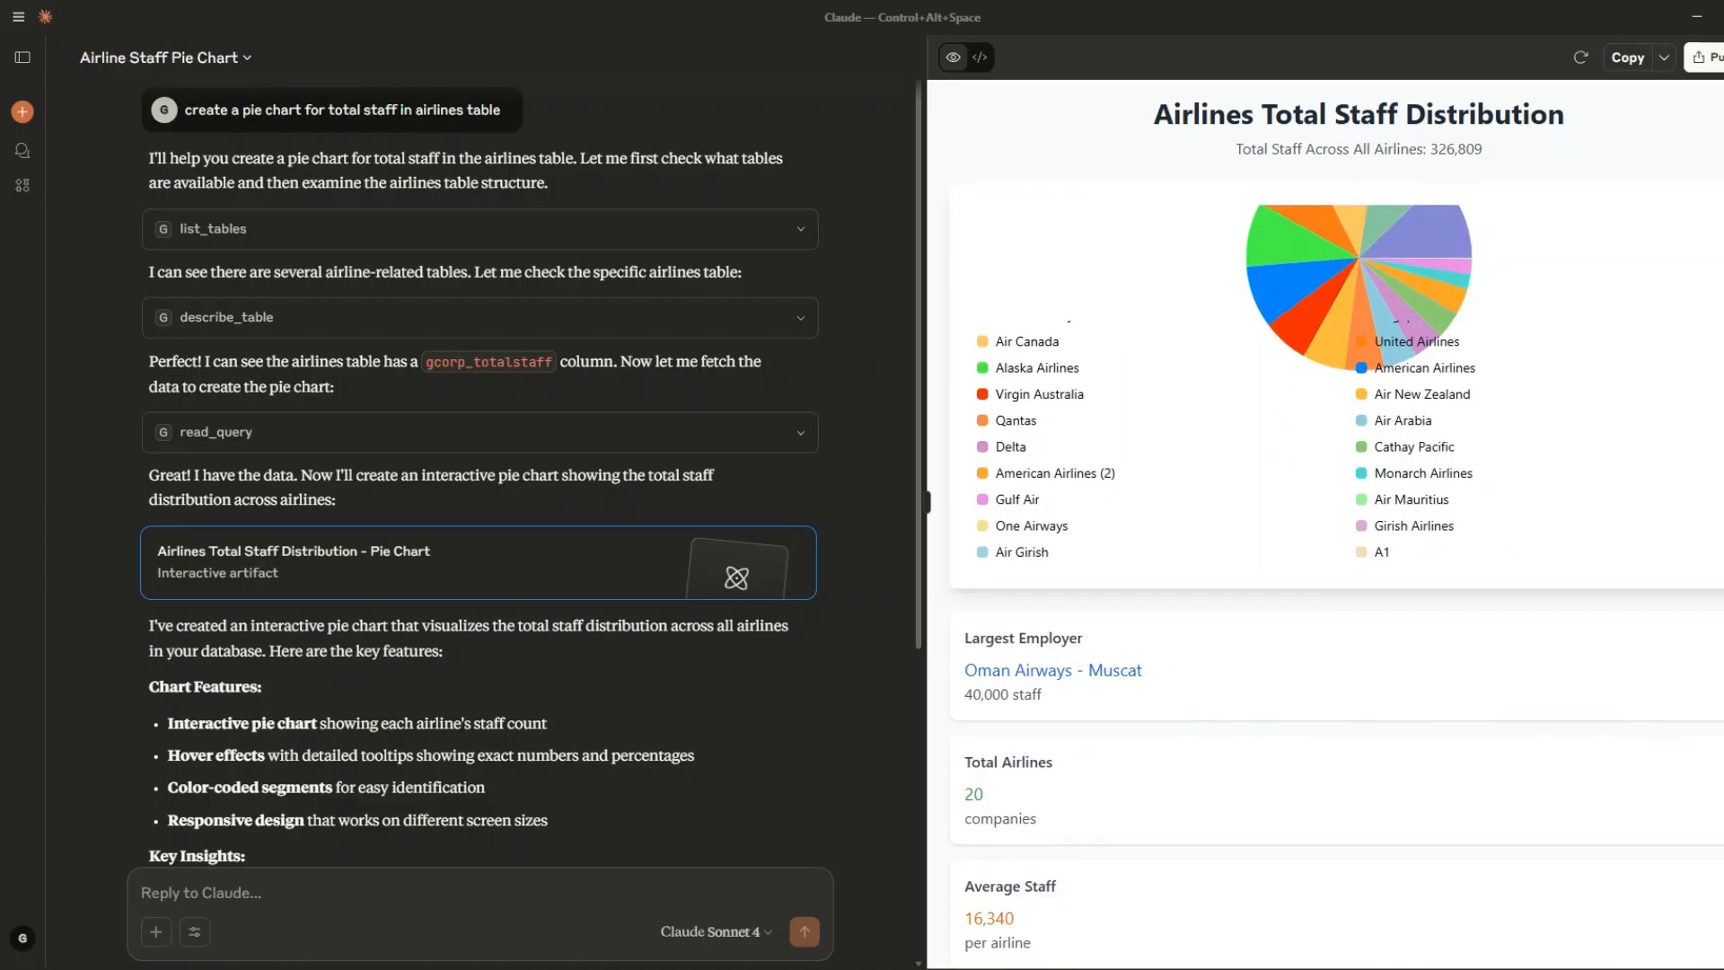
{"action": "scroll", "coordinate": [1228, 439], "scroll_direction": "up", "scroll_amount": 1}
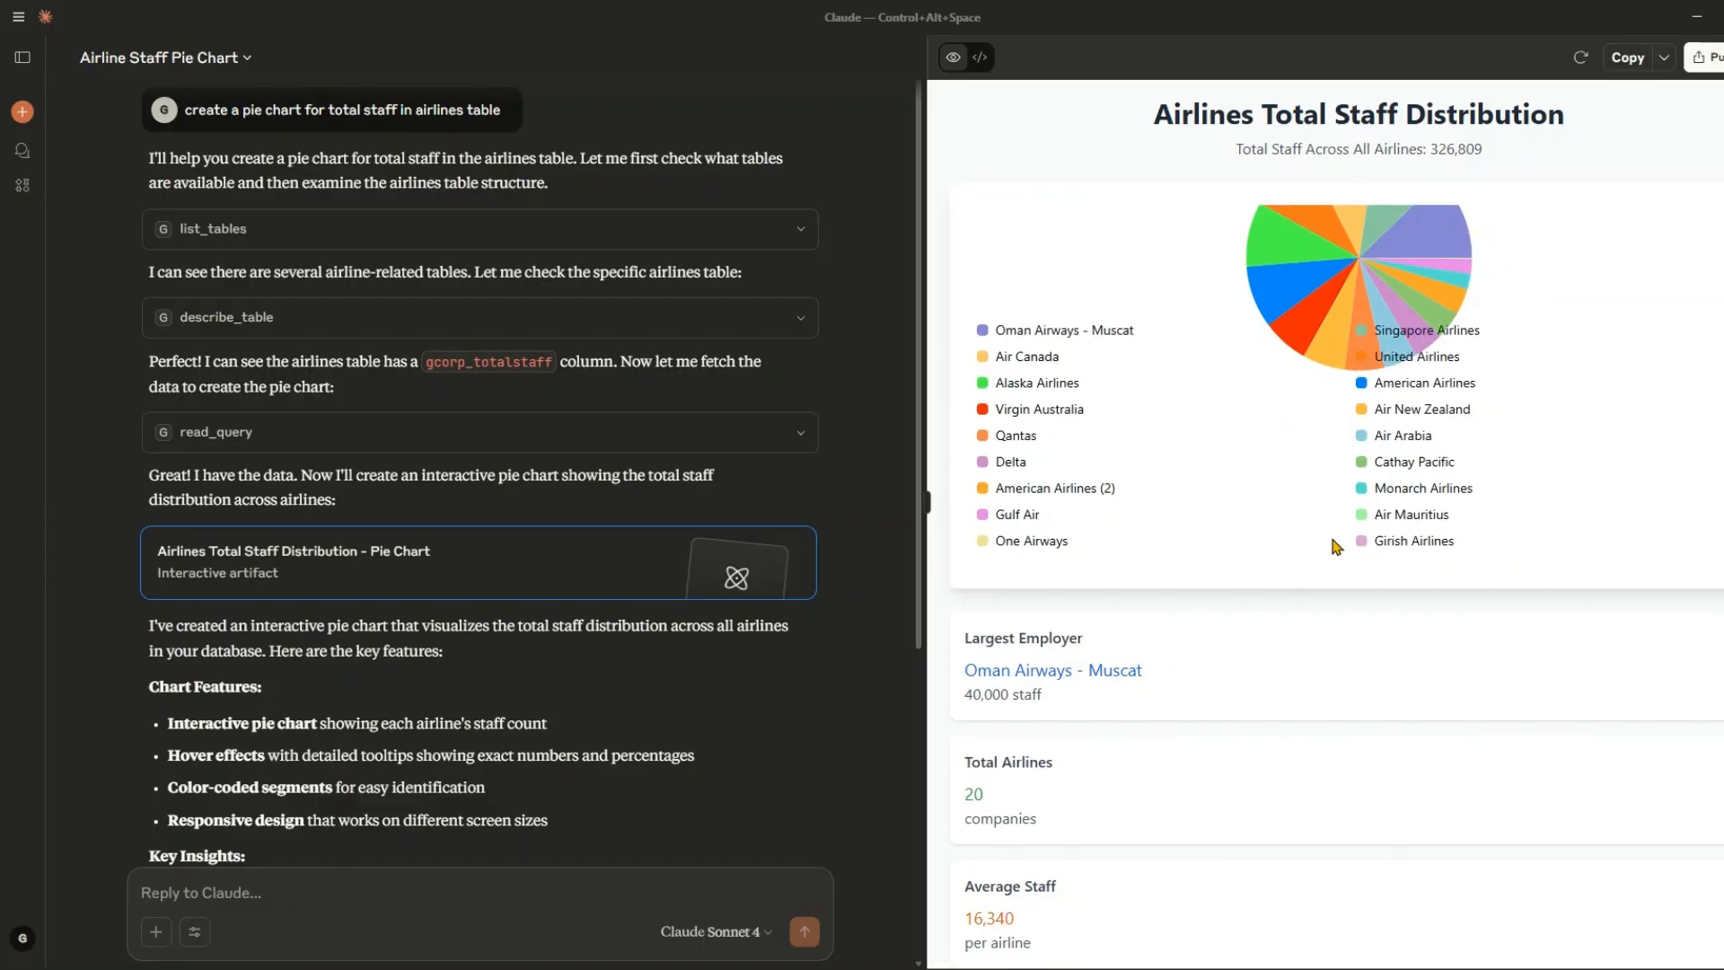
{"action": "scroll", "coordinate": [1324, 552], "scroll_direction": "down", "scroll_amount": 1}
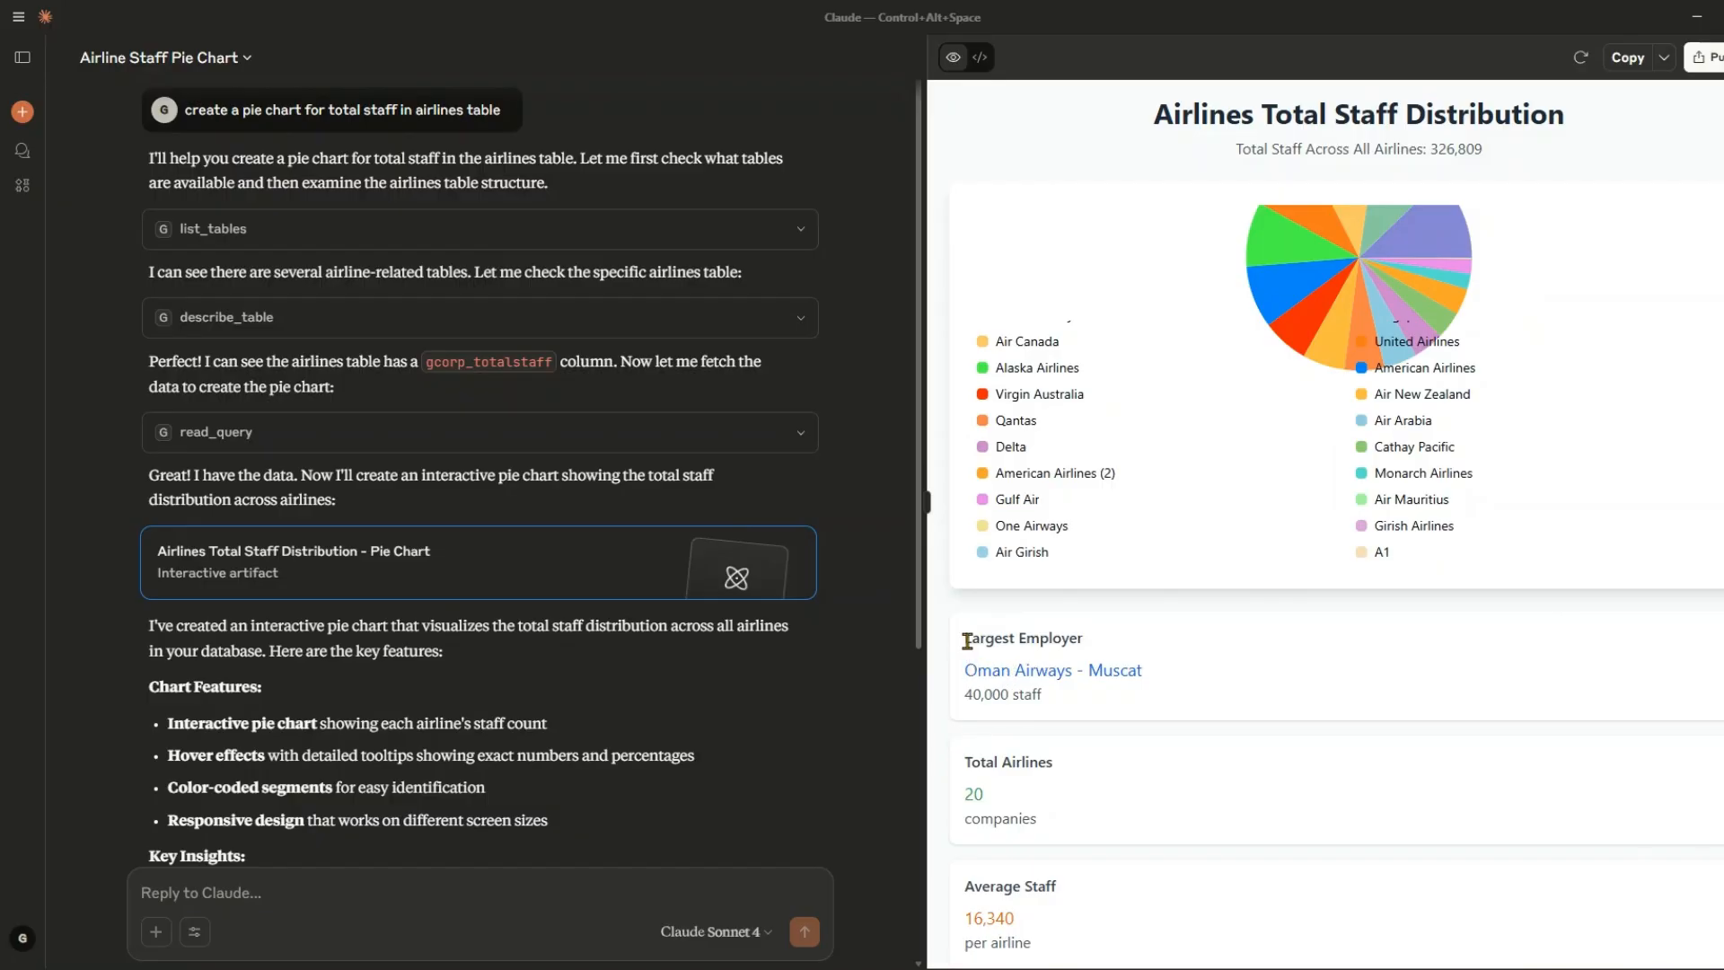
{"action": "left_click_drag", "start_coordinate": [964, 638], "coordinate": [1115, 643]}
{"action": "left_click", "coordinate": [983, 761]}
{"action": "triple_click", "coordinate": [982, 761]}
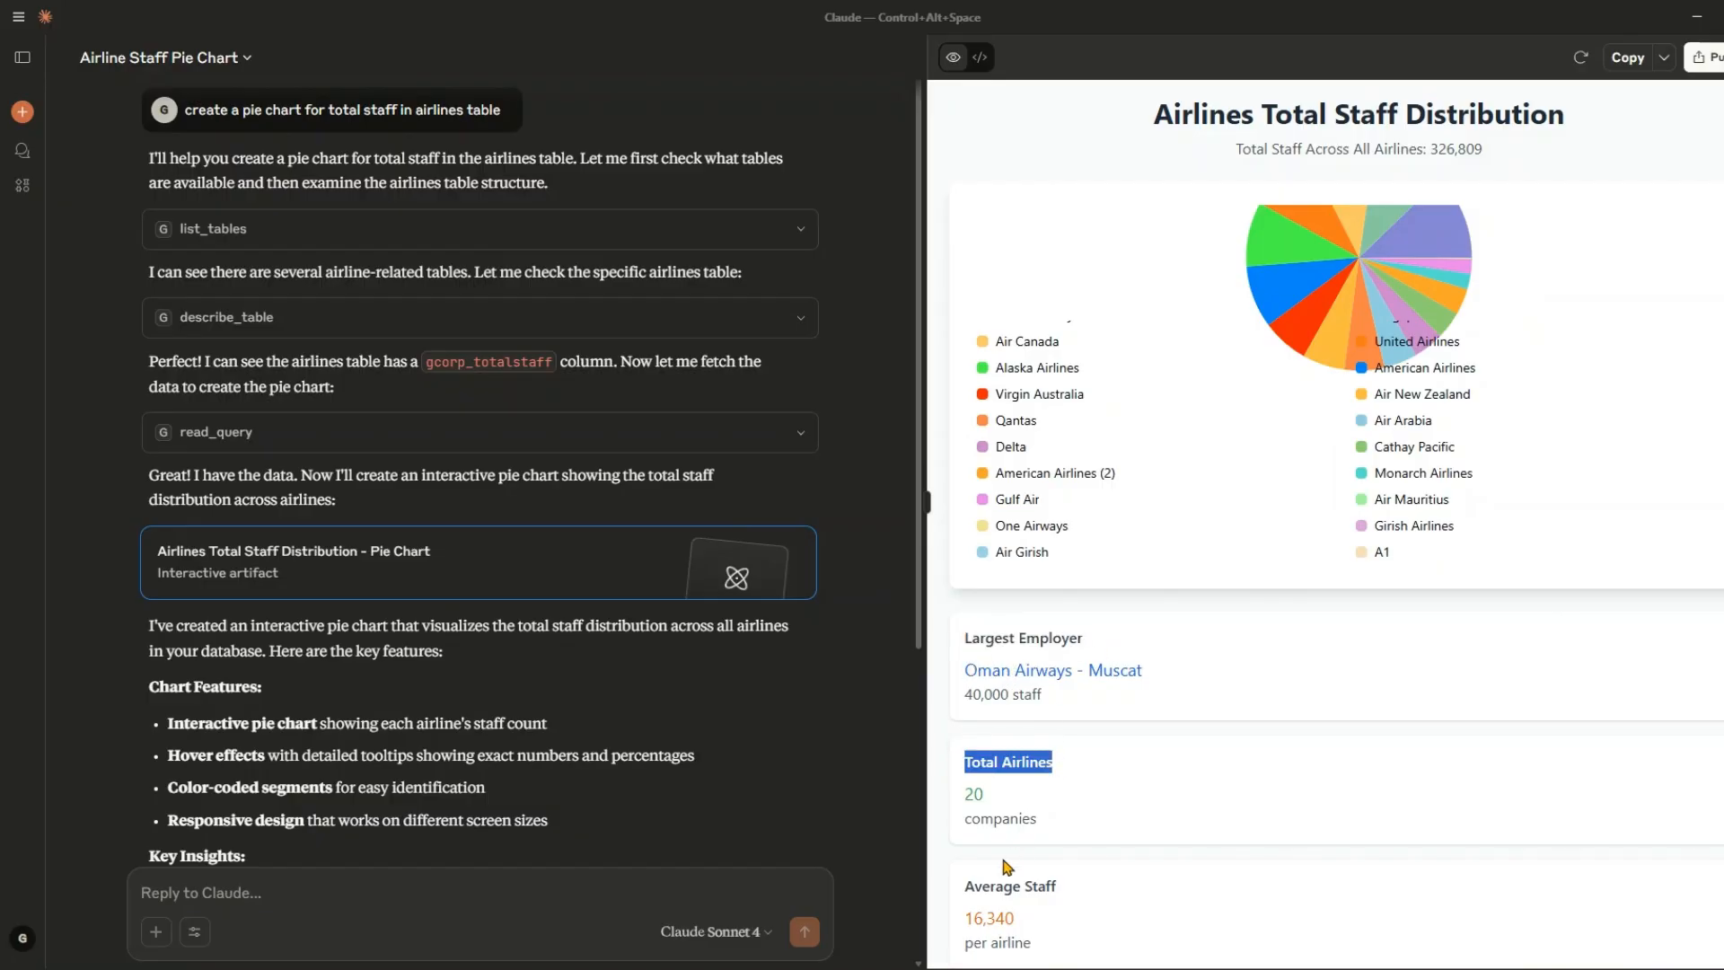
{"action": "left_click_drag", "start_coordinate": [974, 886], "coordinate": [1081, 889]}
{"action": "scroll", "coordinate": [1325, 524], "scroll_direction": "up", "scroll_amount": 1}
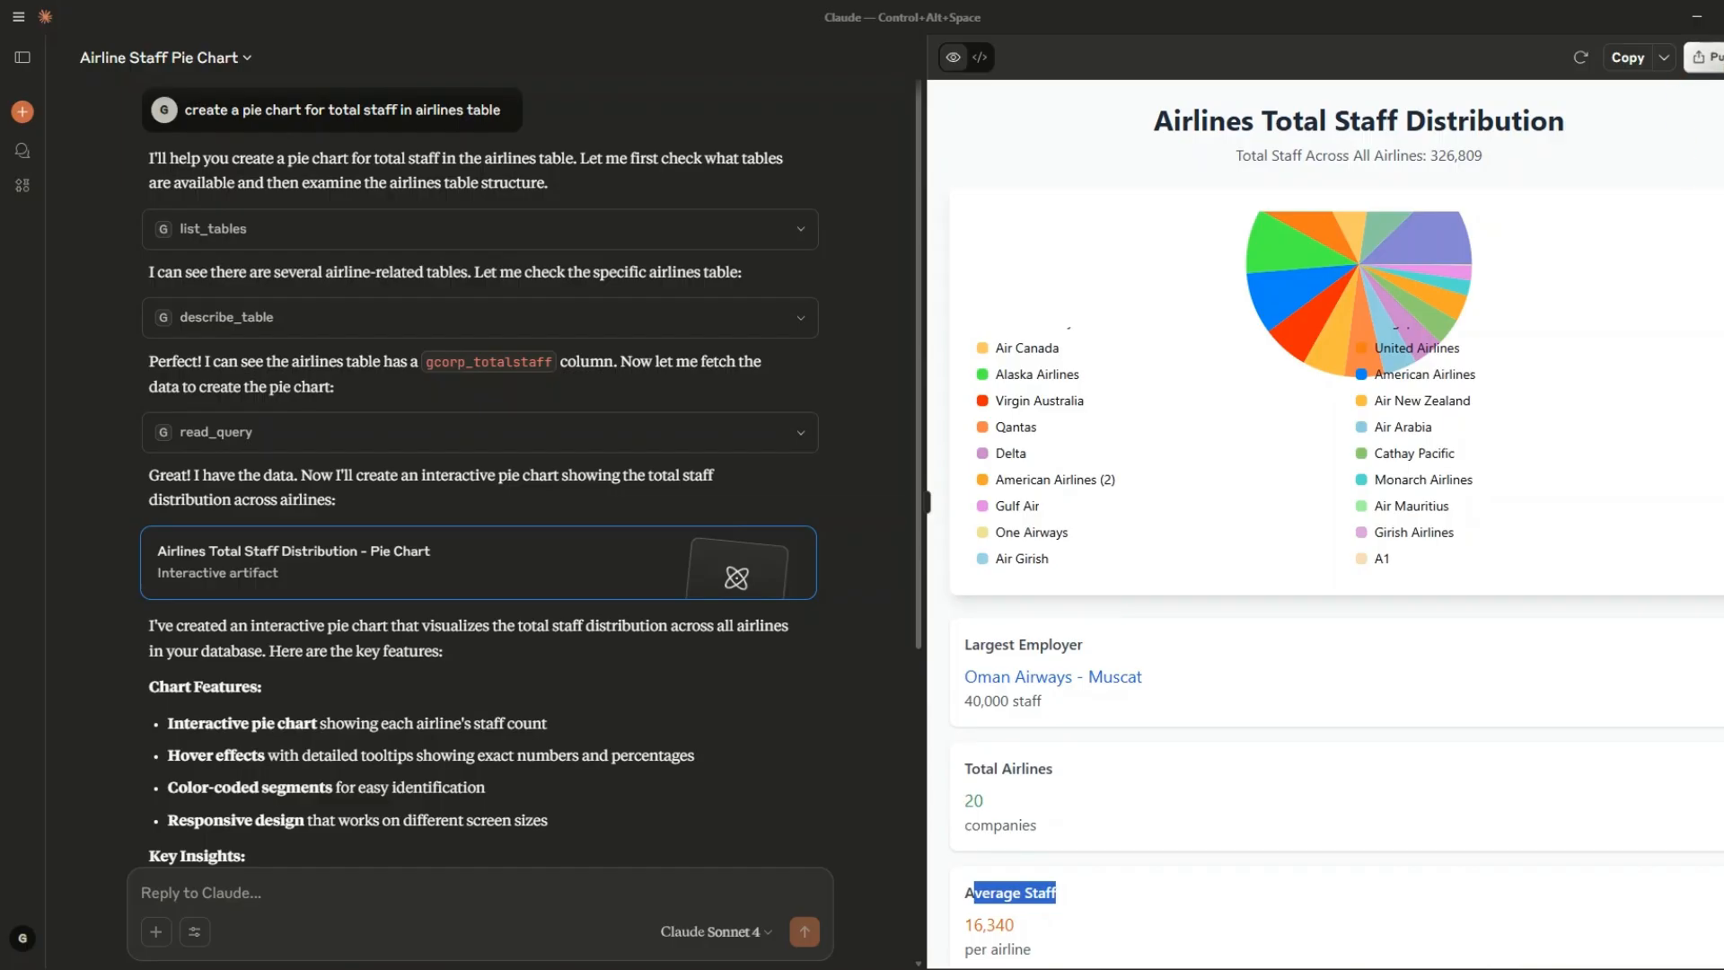
Check the publish options for the pie chart artifact without publishing, and review the artifact's source code.
{"action": "left_click", "coordinate": [1706, 57]}
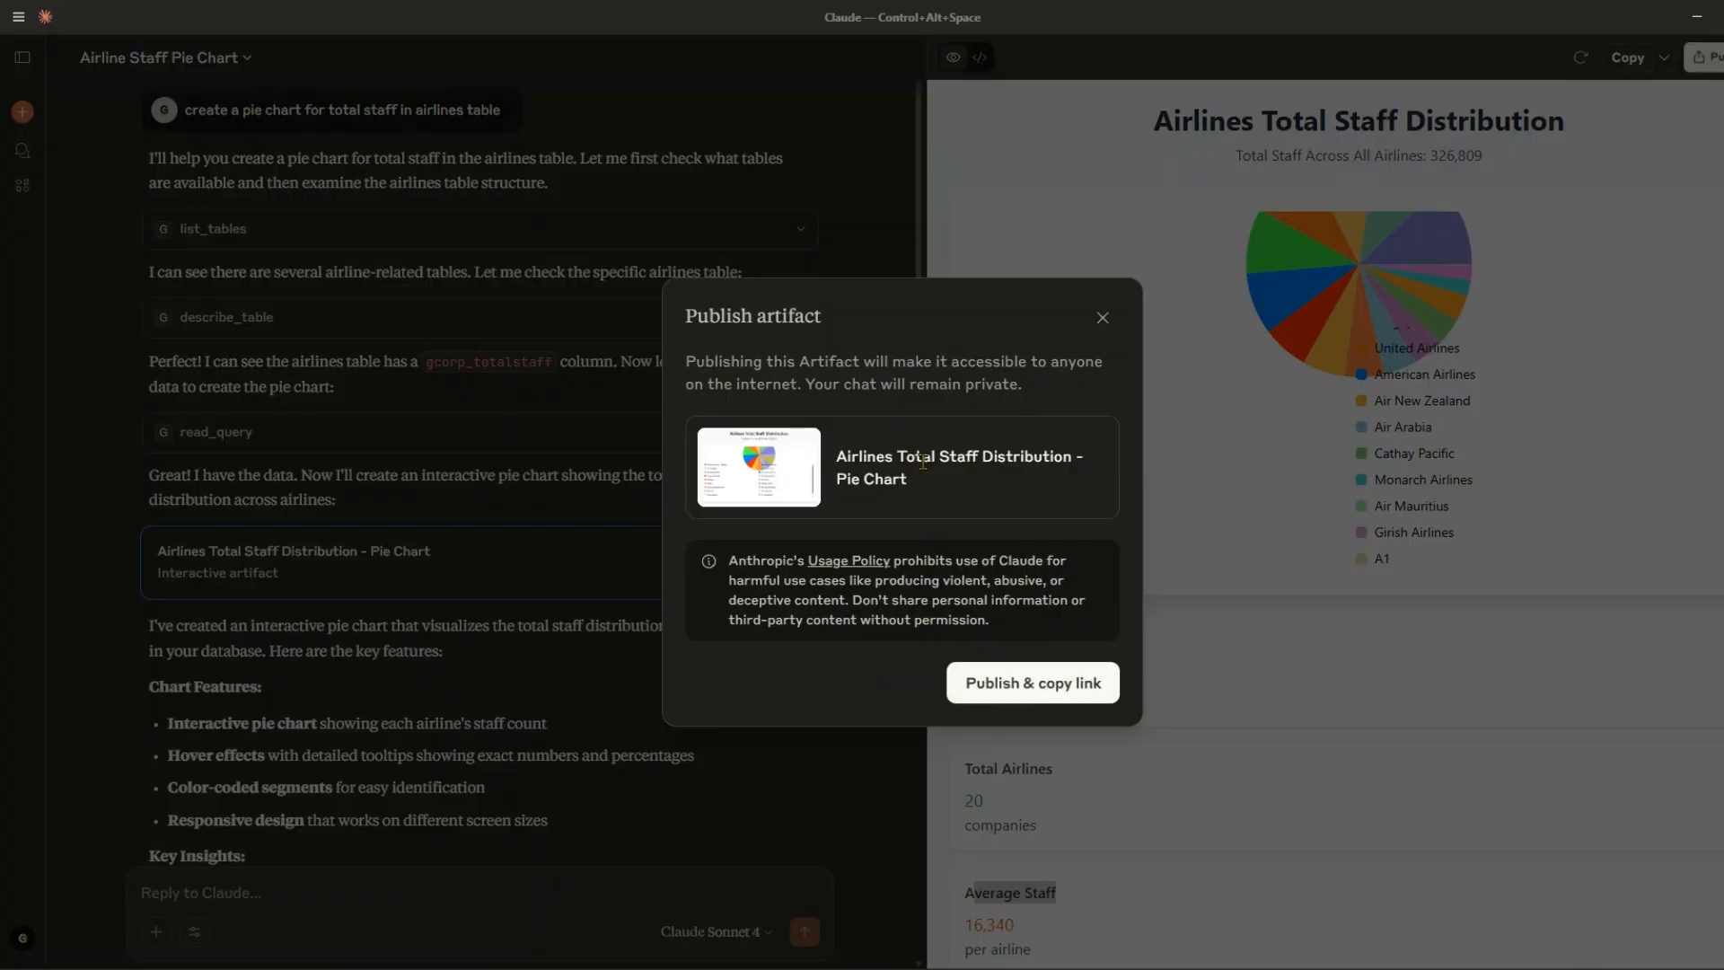
{"action": "left_click", "coordinate": [1100, 318]}
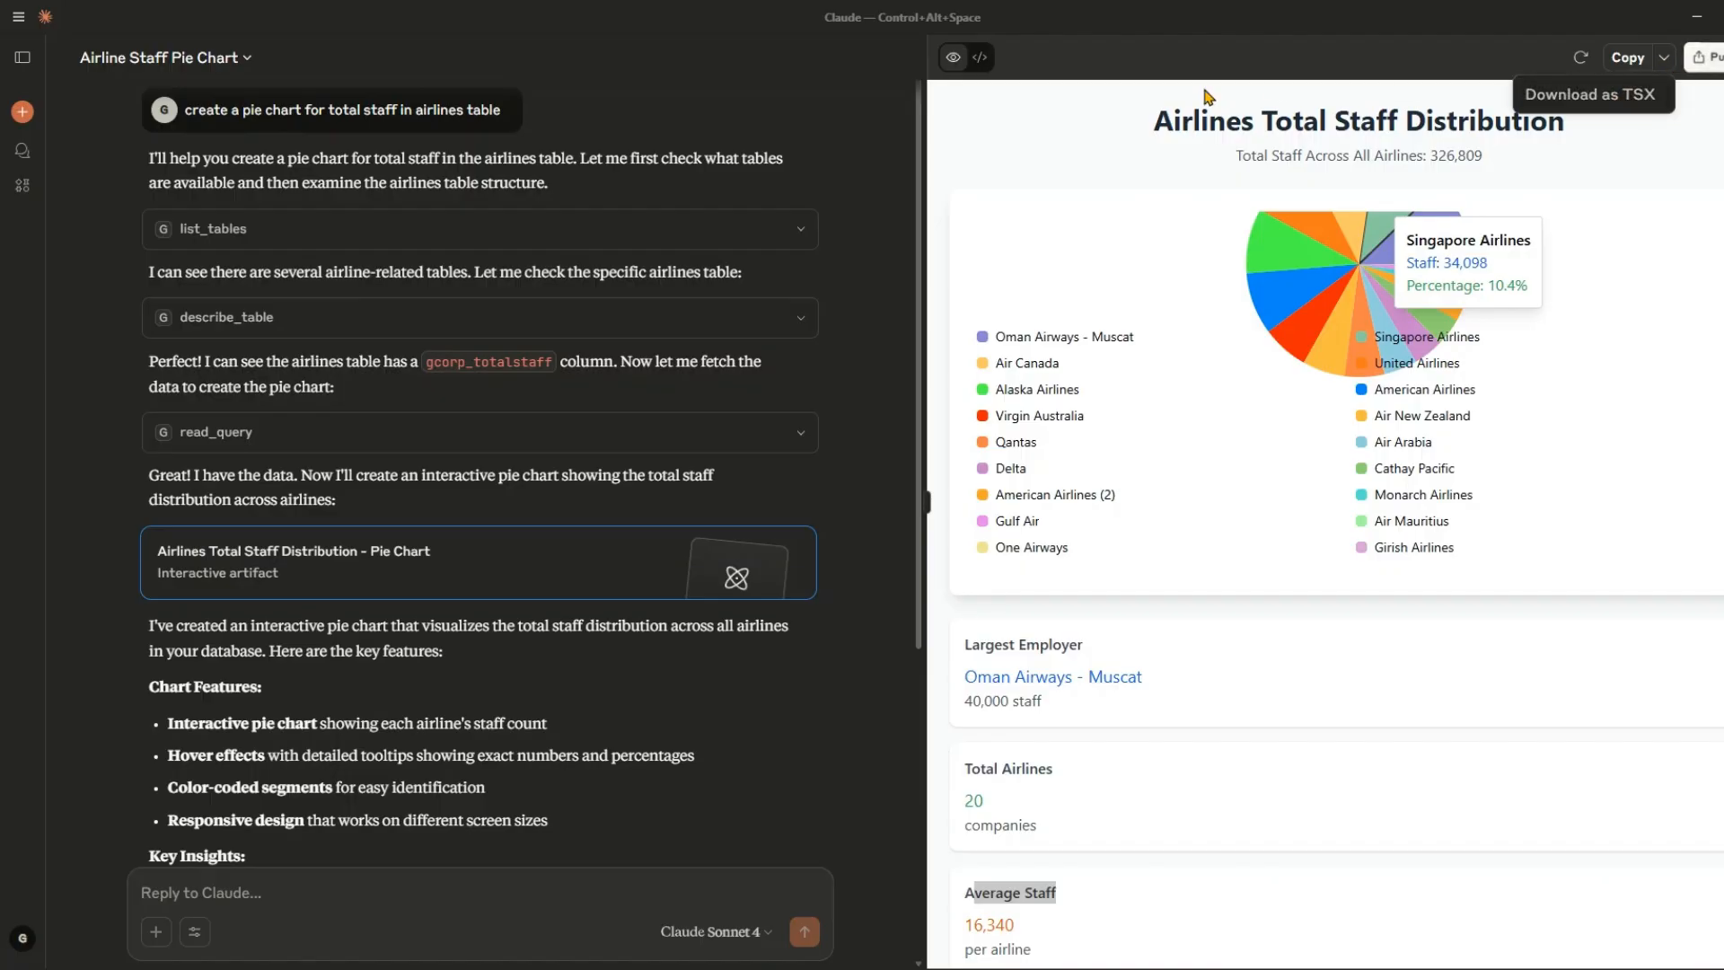
{"action": "left_click", "coordinate": [979, 59]}
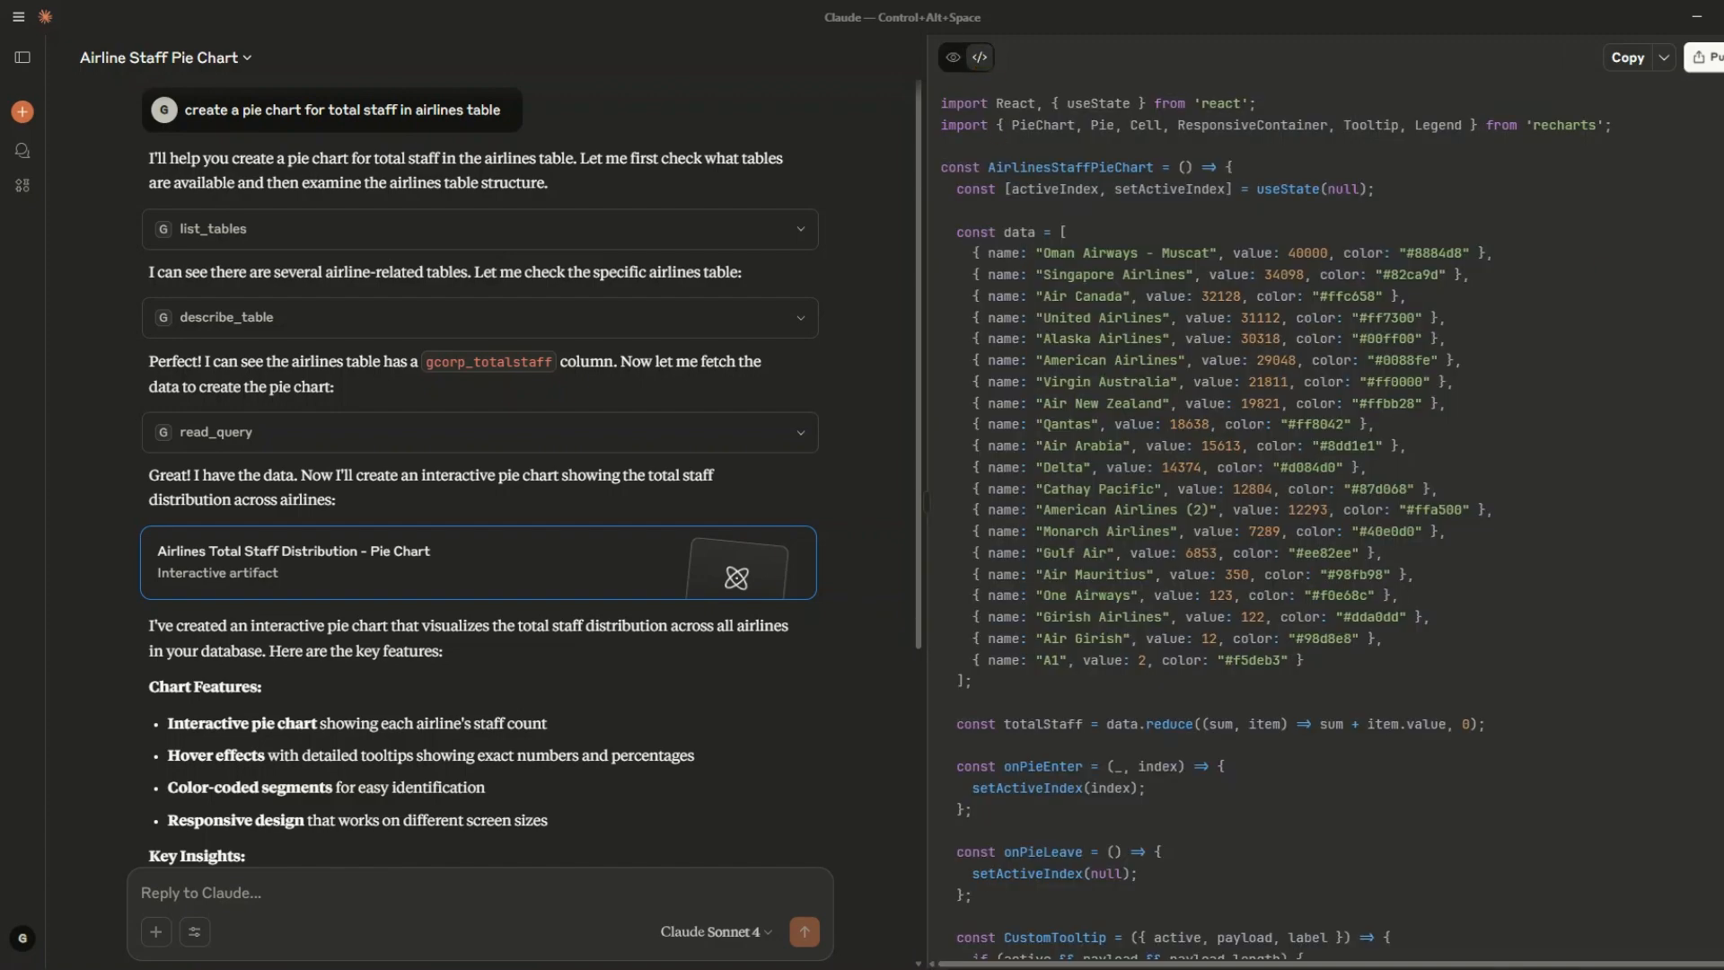
{"action": "scroll", "coordinate": [1328, 521], "scroll_direction": "down", "scroll_amount": 15}
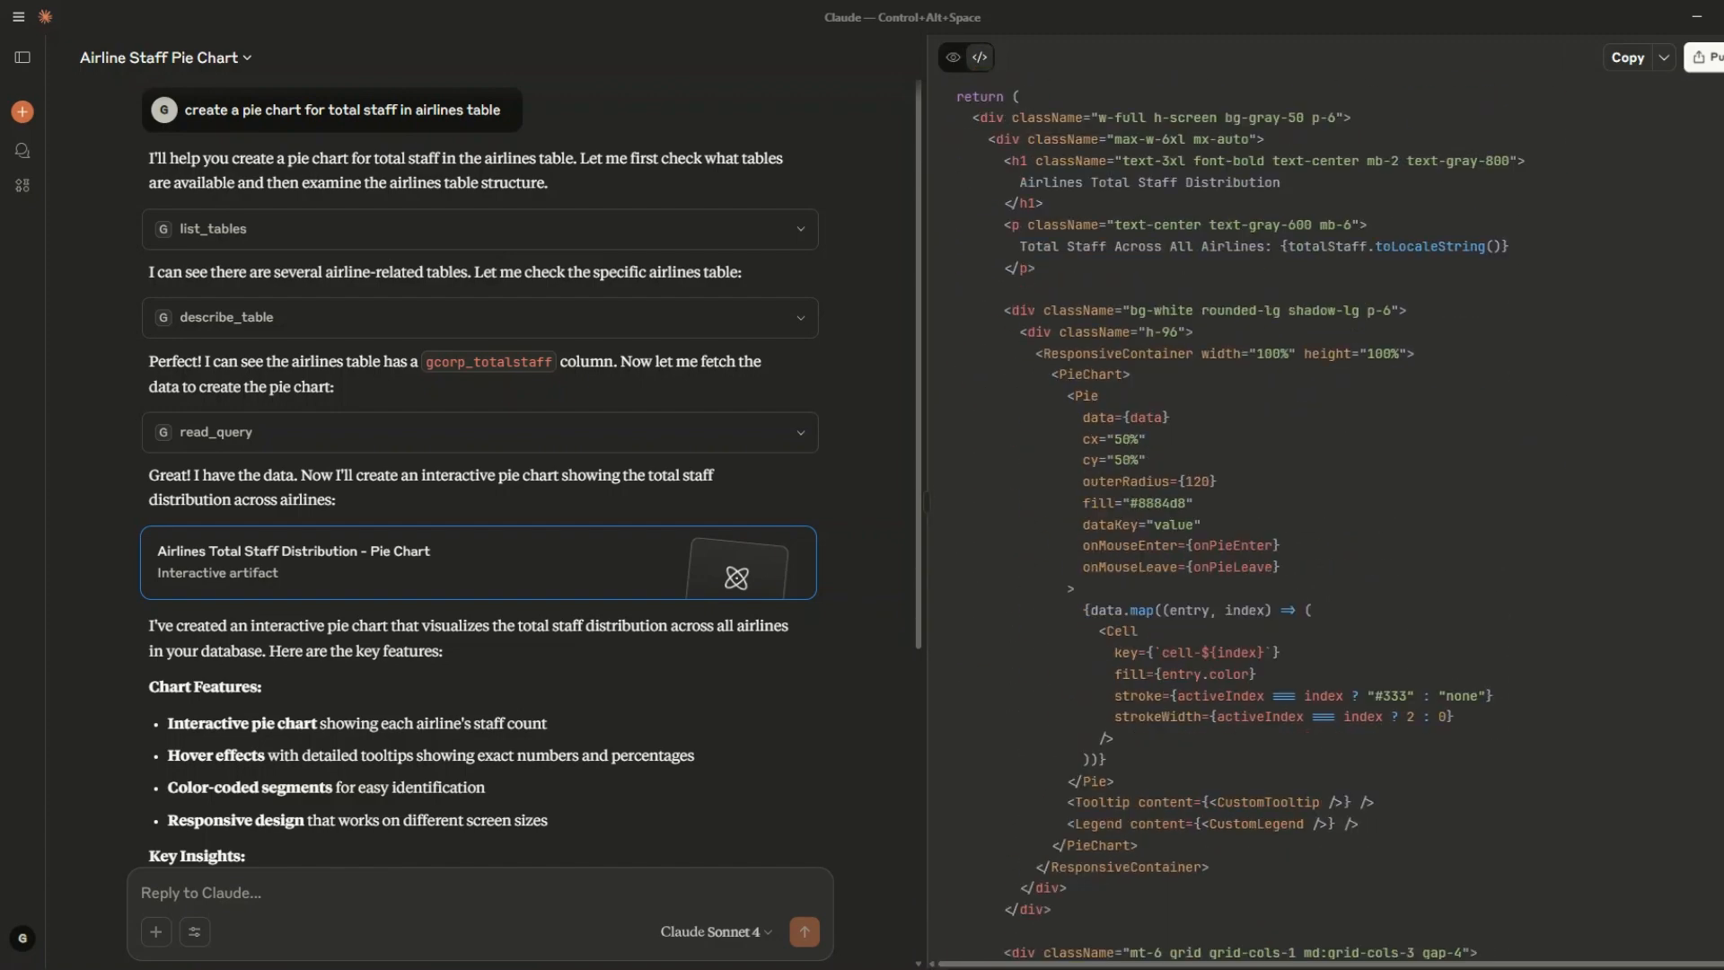
{"action": "scroll", "coordinate": [1329, 521], "scroll_direction": "down", "scroll_amount": 5}
{"action": "scroll", "coordinate": [1304, 217], "scroll_direction": "up", "scroll_amount": 20}
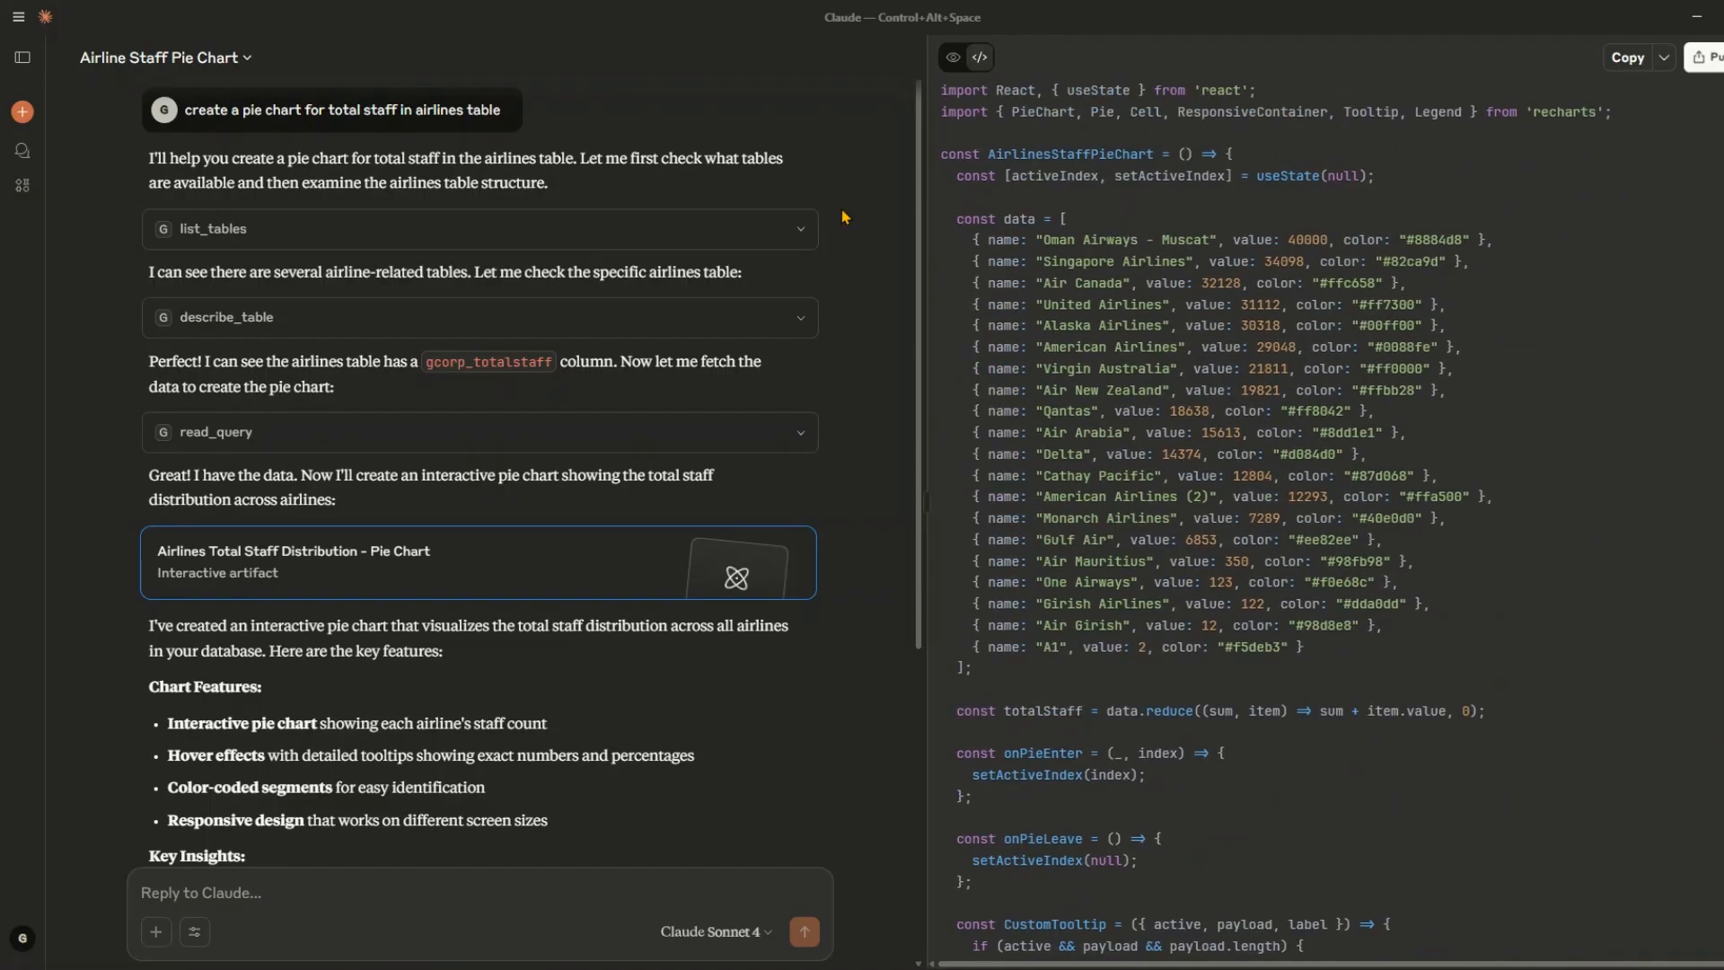
Start a new chat and look through the existing Active Airlines list in Power Apps before returning to Claude.
{"action": "left_click", "coordinate": [22, 111]}
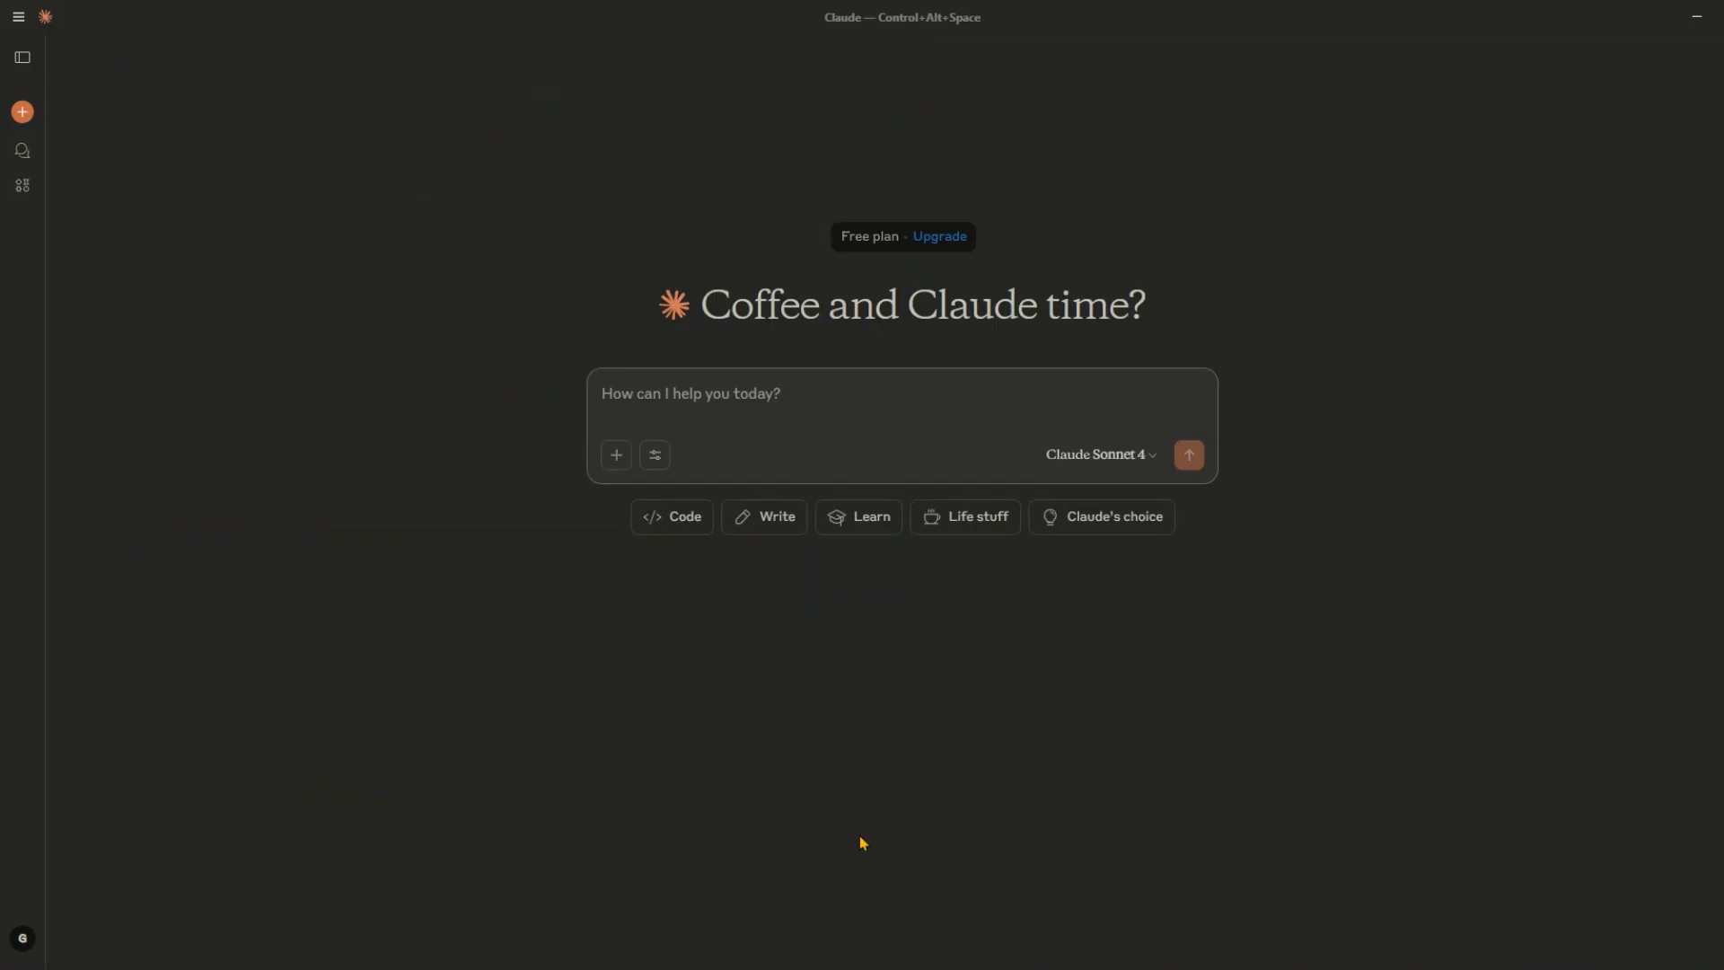
{"action": "key", "text": "alt+Tab"}
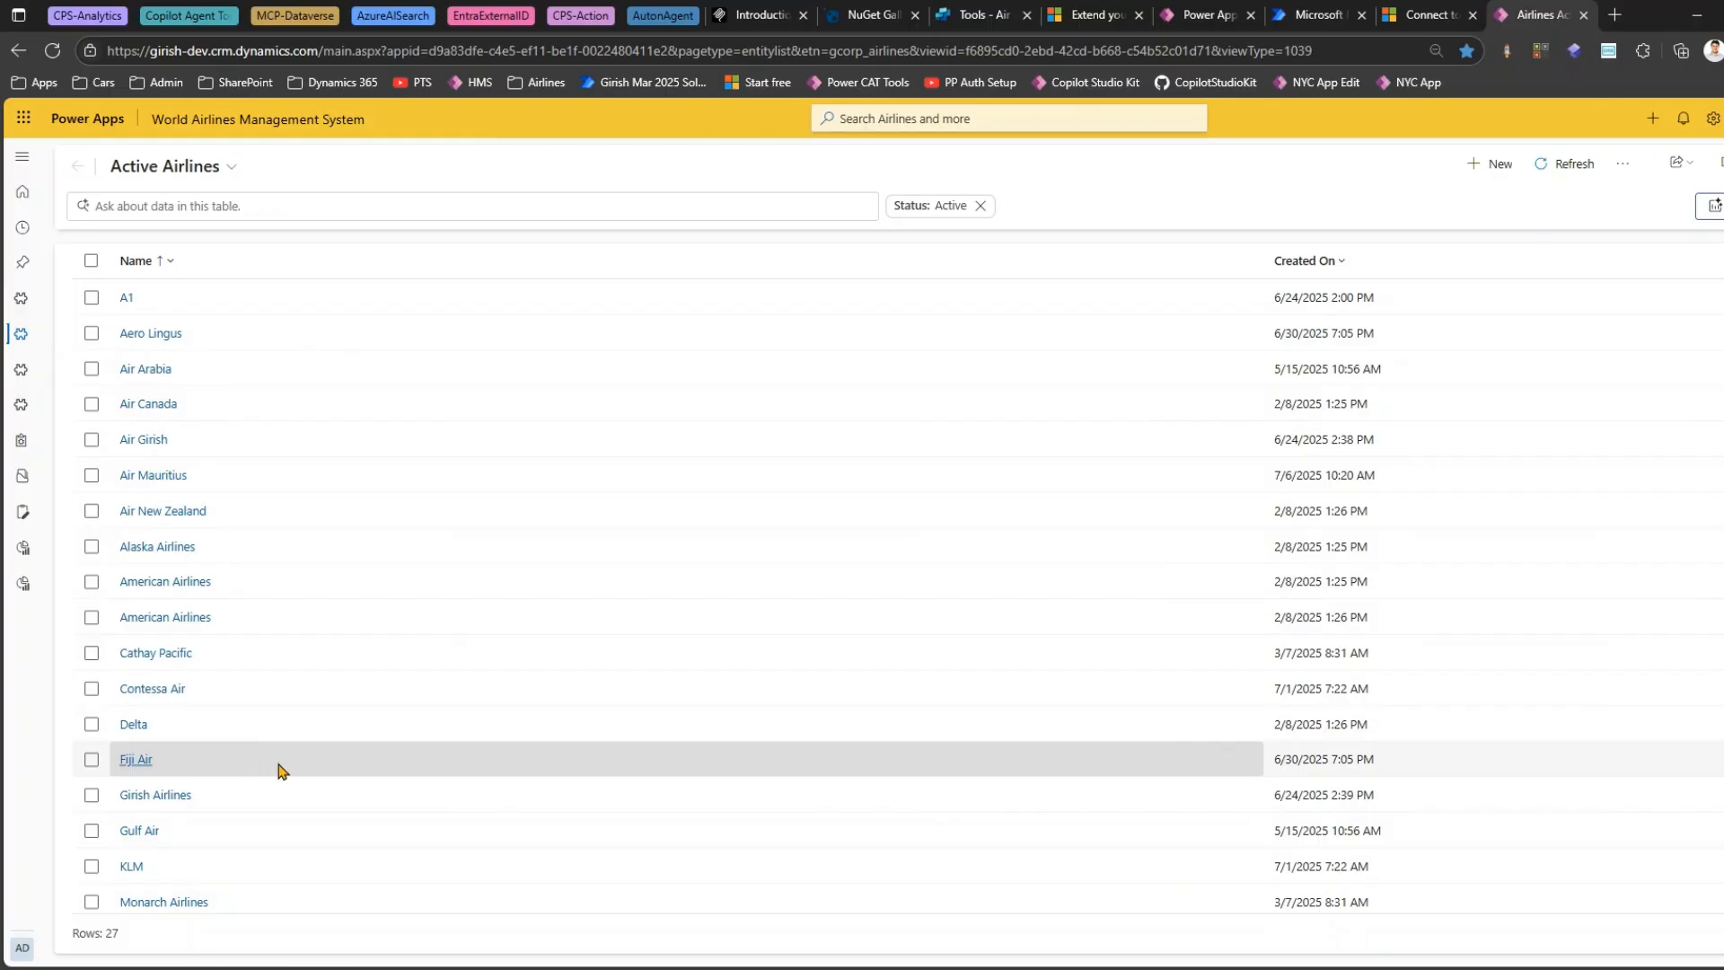
{"action": "scroll", "coordinate": [296, 779], "scroll_direction": "down", "scroll_amount": 3}
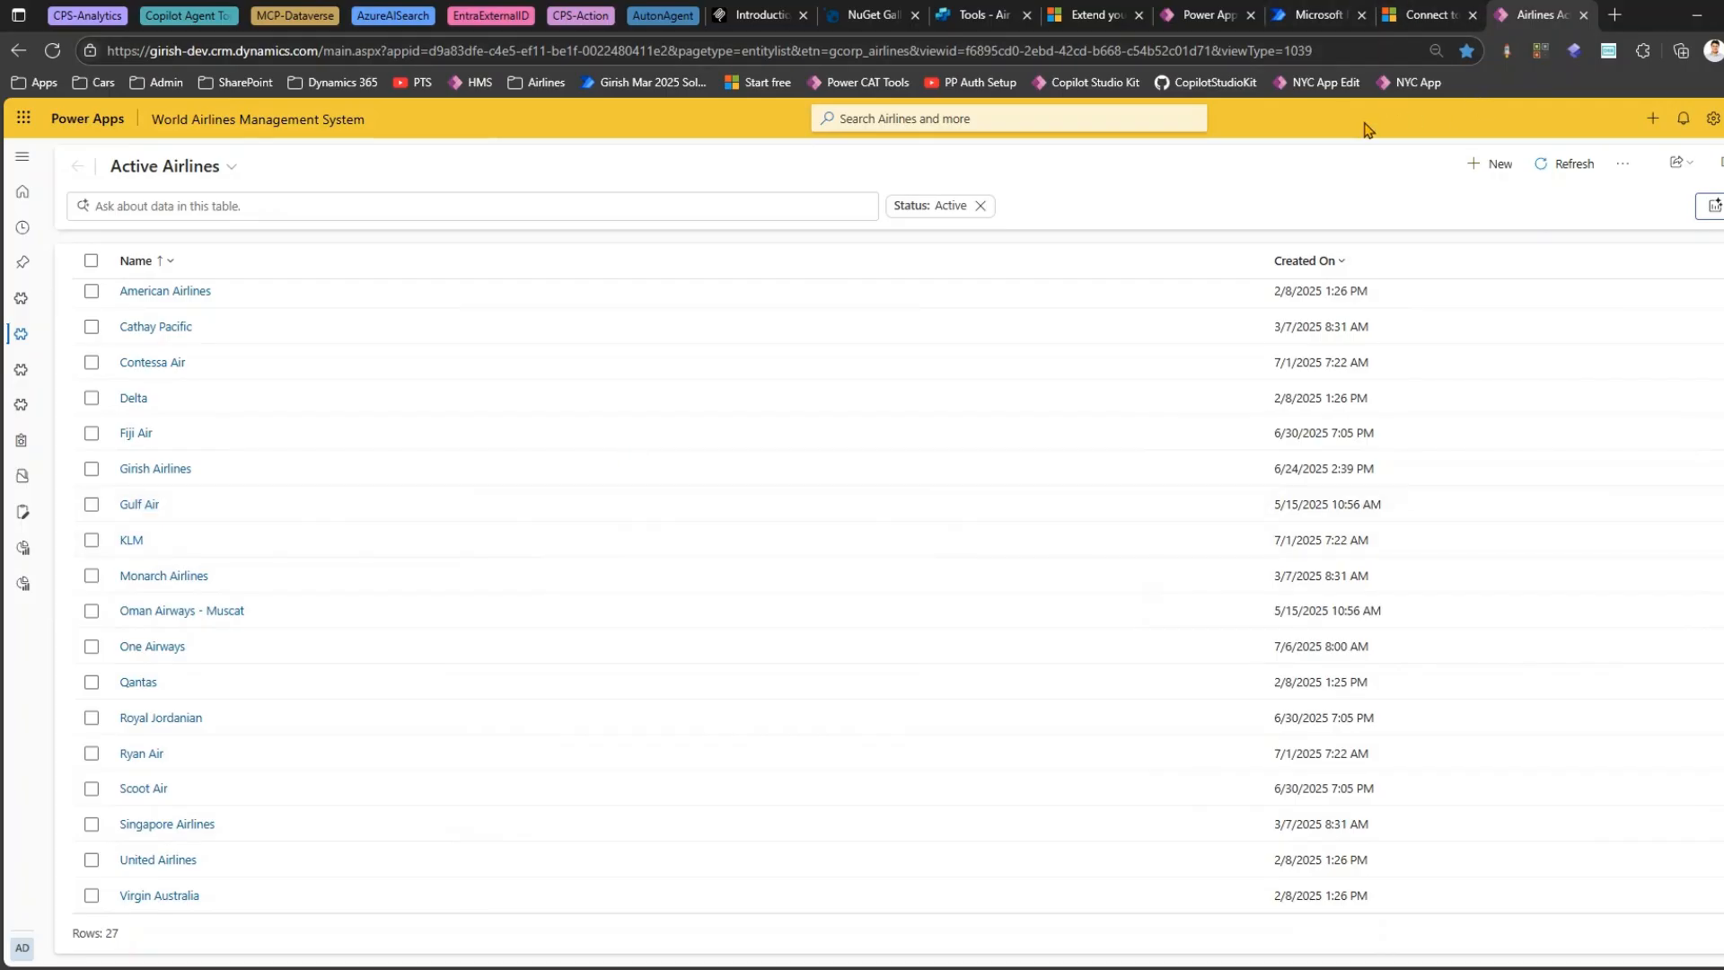
{"action": "left_click", "coordinate": [1046, 969]}
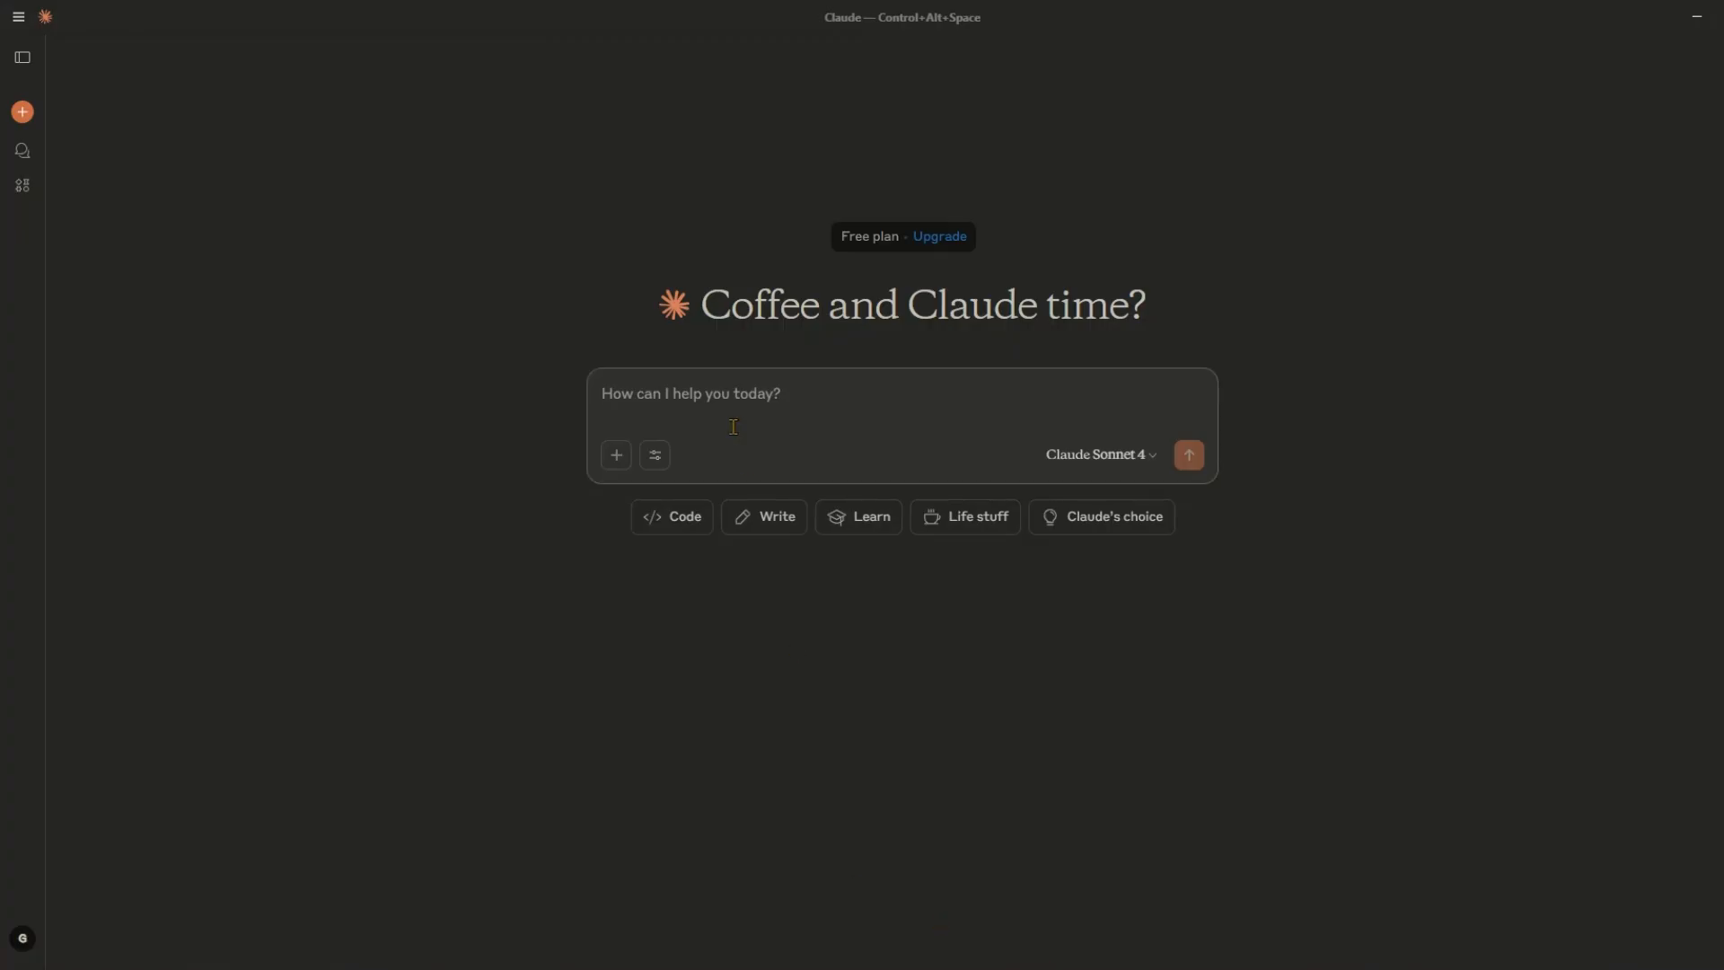
Send the prompt "create a record in airlines table with name as Southwest Airlines and Total Staff as 5000" and always allow the create_record call.
{"action": "type", "text": "create a record in airlines tab"}
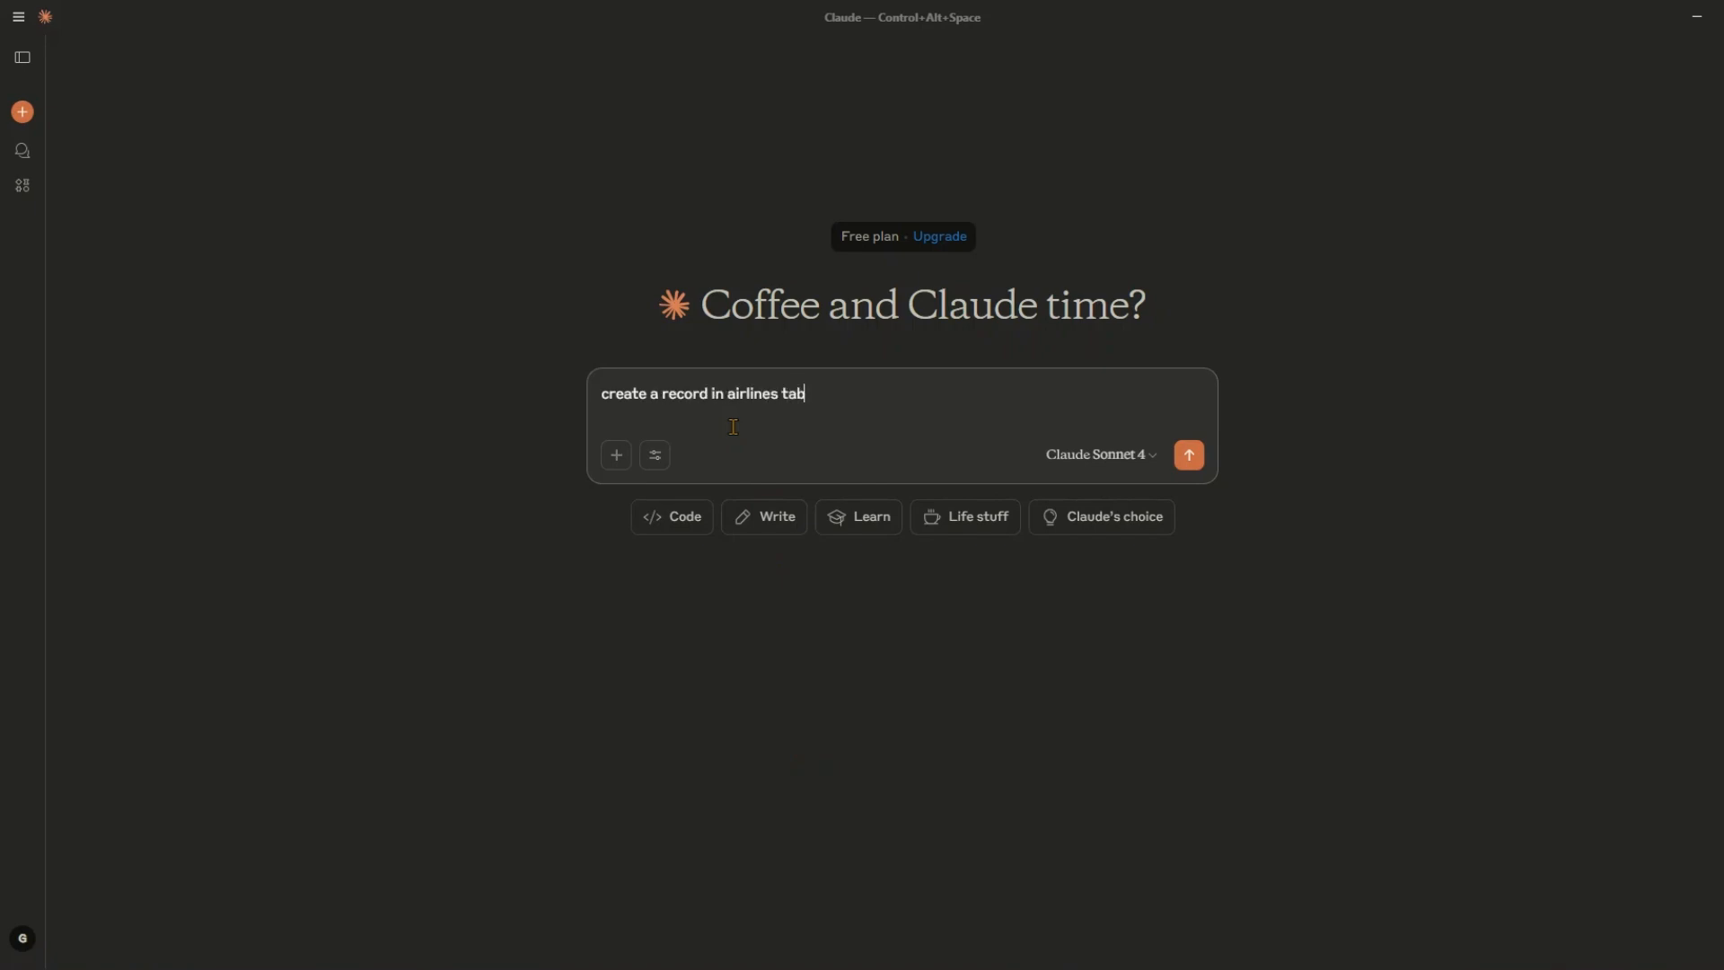
{"action": "type", "text": "th name as Southwest Airlines and Tota"}
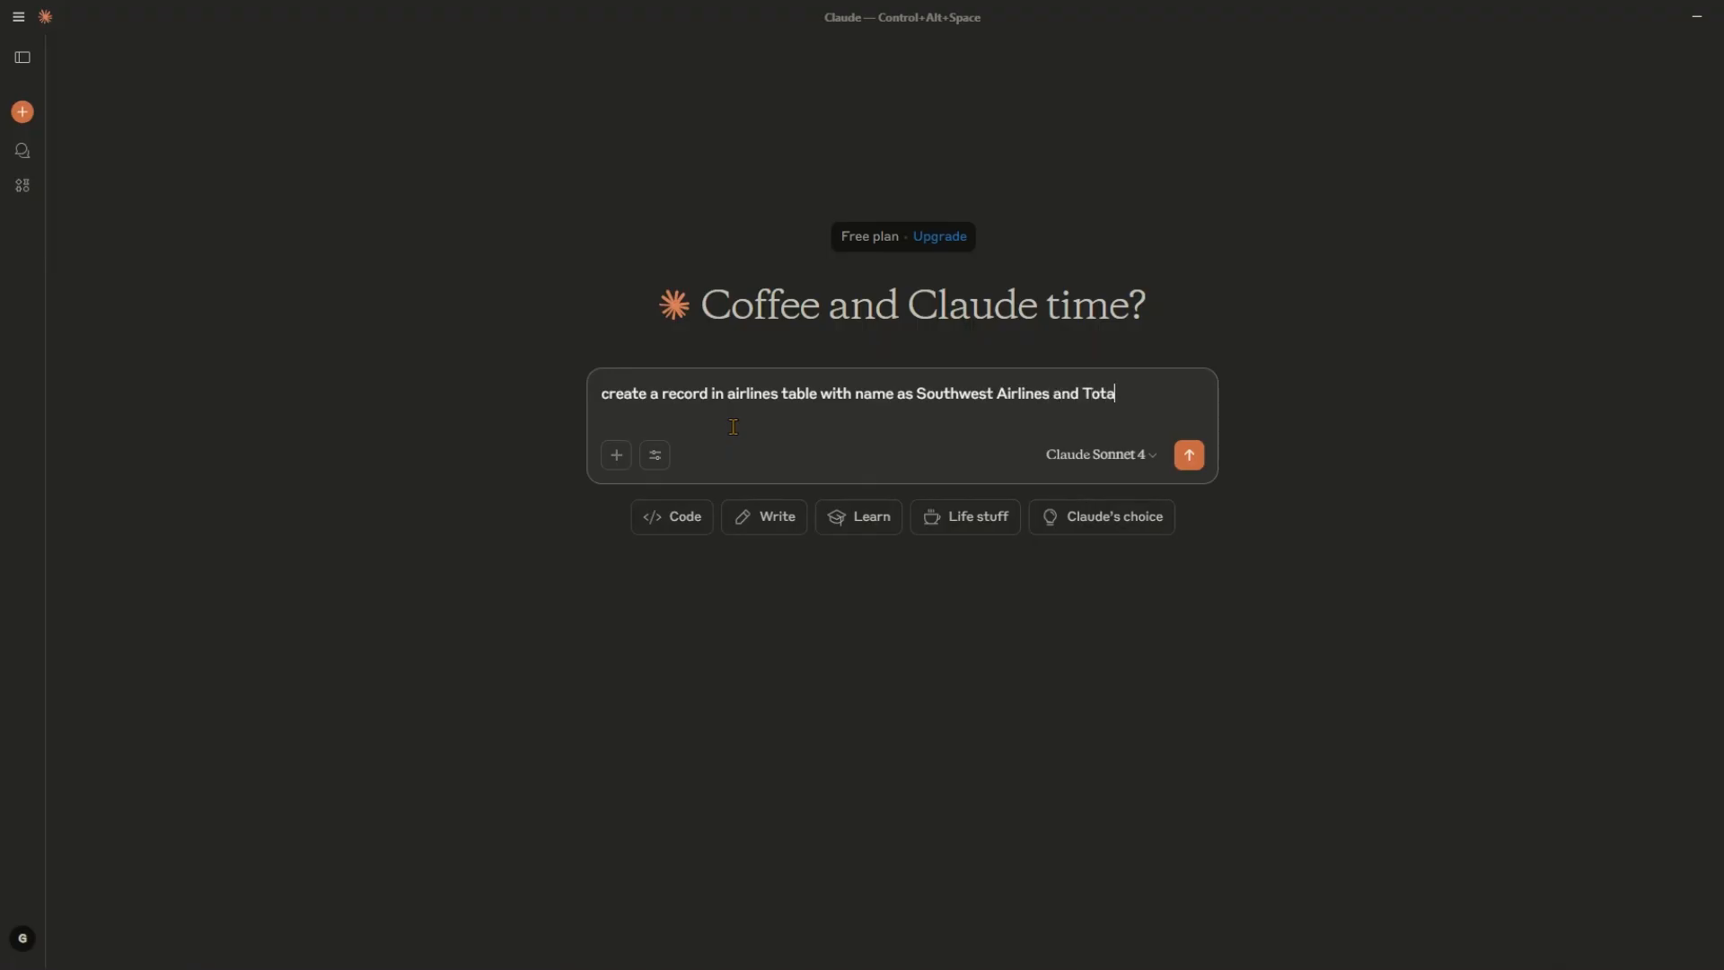
{"action": "type", "text": "ff as 5000"}
{"action": "mouse_move", "coordinate": [593, 384]}
{"action": "left_mouse_down"}
{"action": "mouse_move", "coordinate": [665, 409]}
{"action": "mouse_move", "coordinate": [832, 405]}
{"action": "left_mouse_up"}
{"action": "mouse_move", "coordinate": [1078, 380]}
{"action": "left_mouse_down"}
{"action": "mouse_move", "coordinate": [1147, 414]}
{"action": "mouse_move", "coordinate": [1199, 413]}
{"action": "left_mouse_up"}
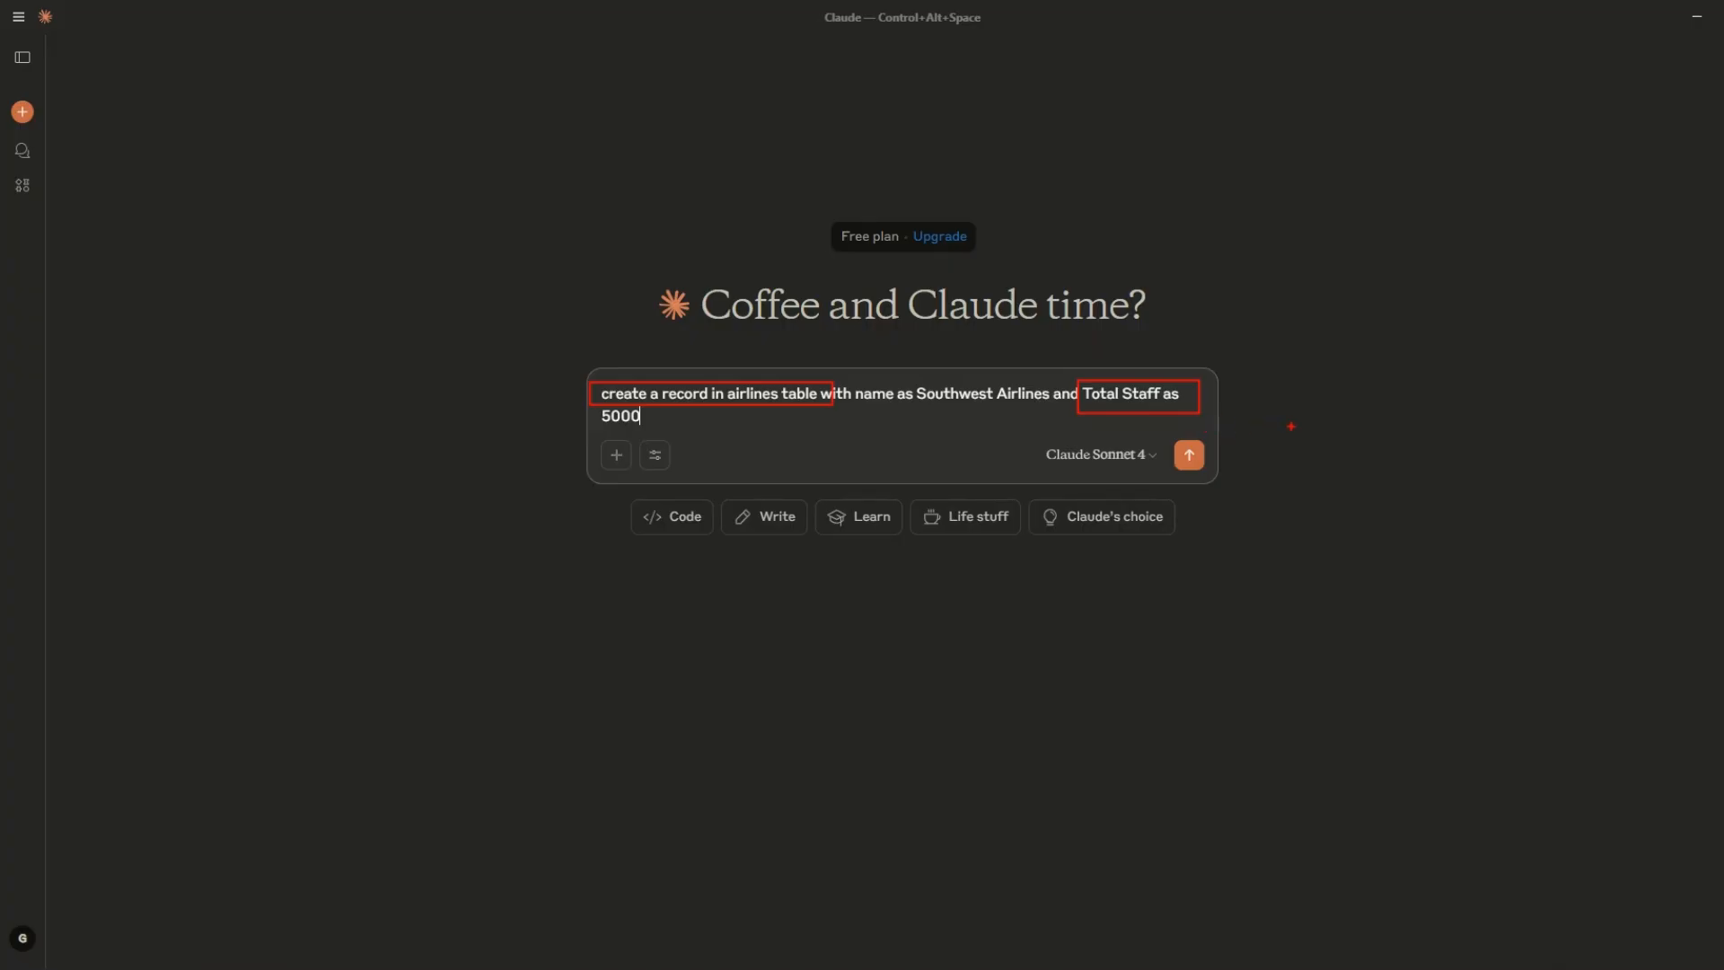
{"action": "key", "text": "Escape"}
{"action": "left_click", "coordinate": [1190, 457]}
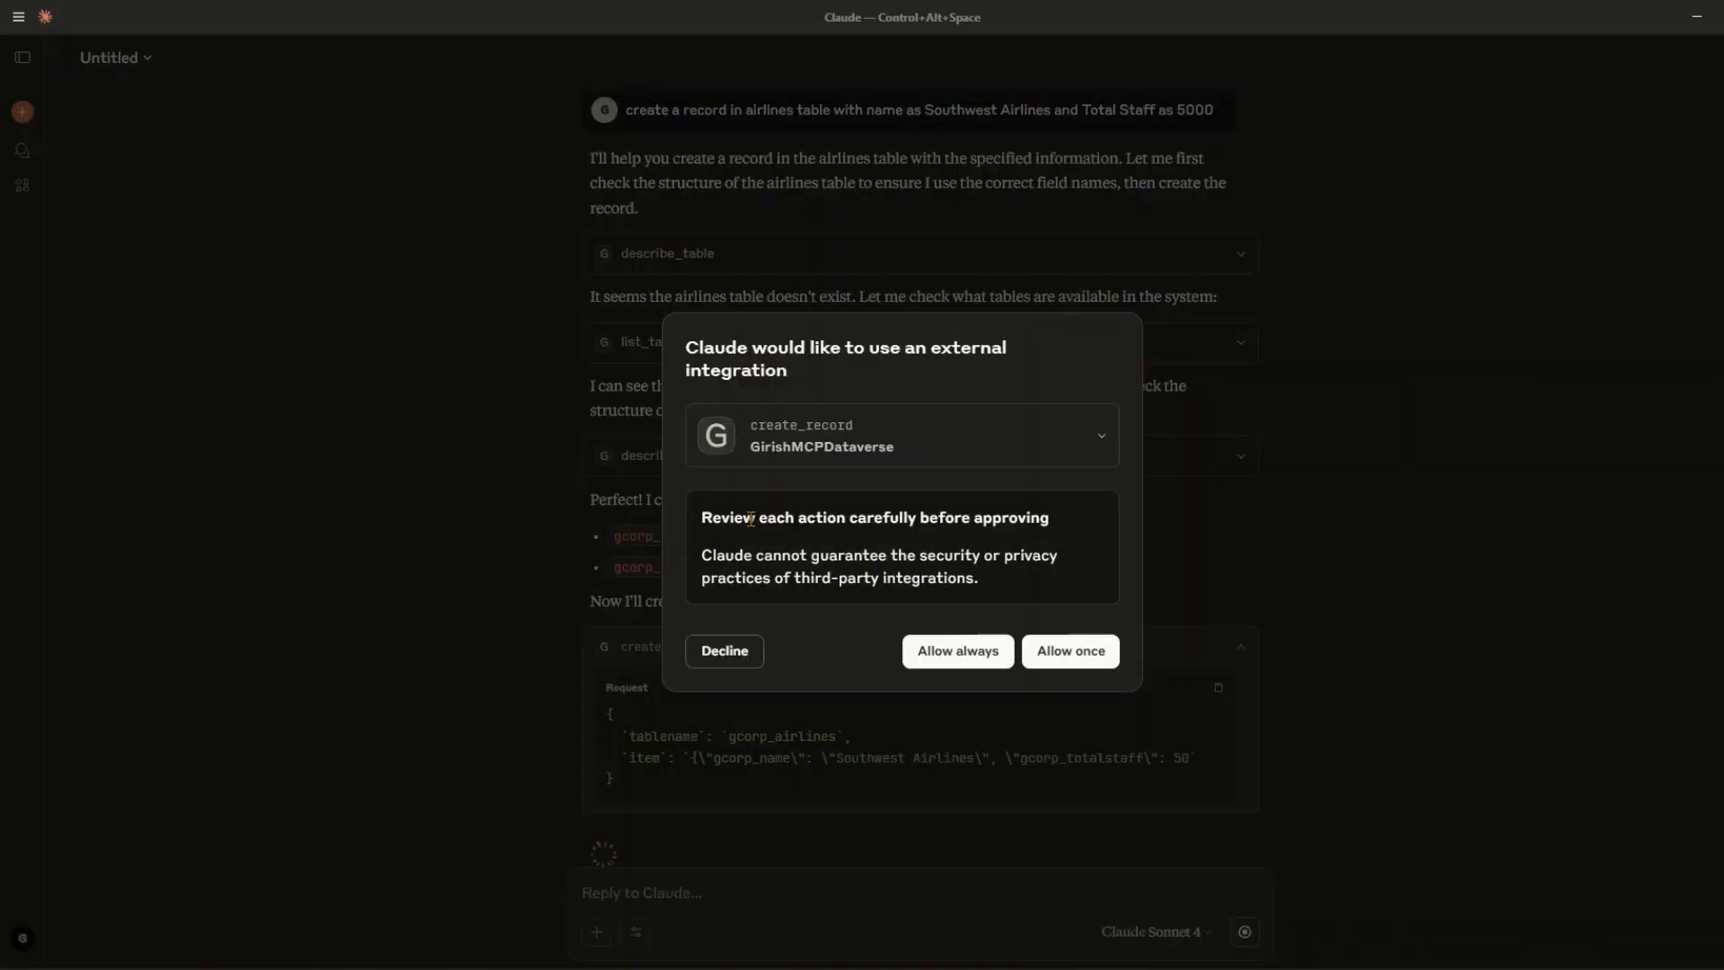
{"action": "left_click", "coordinate": [977, 654]}
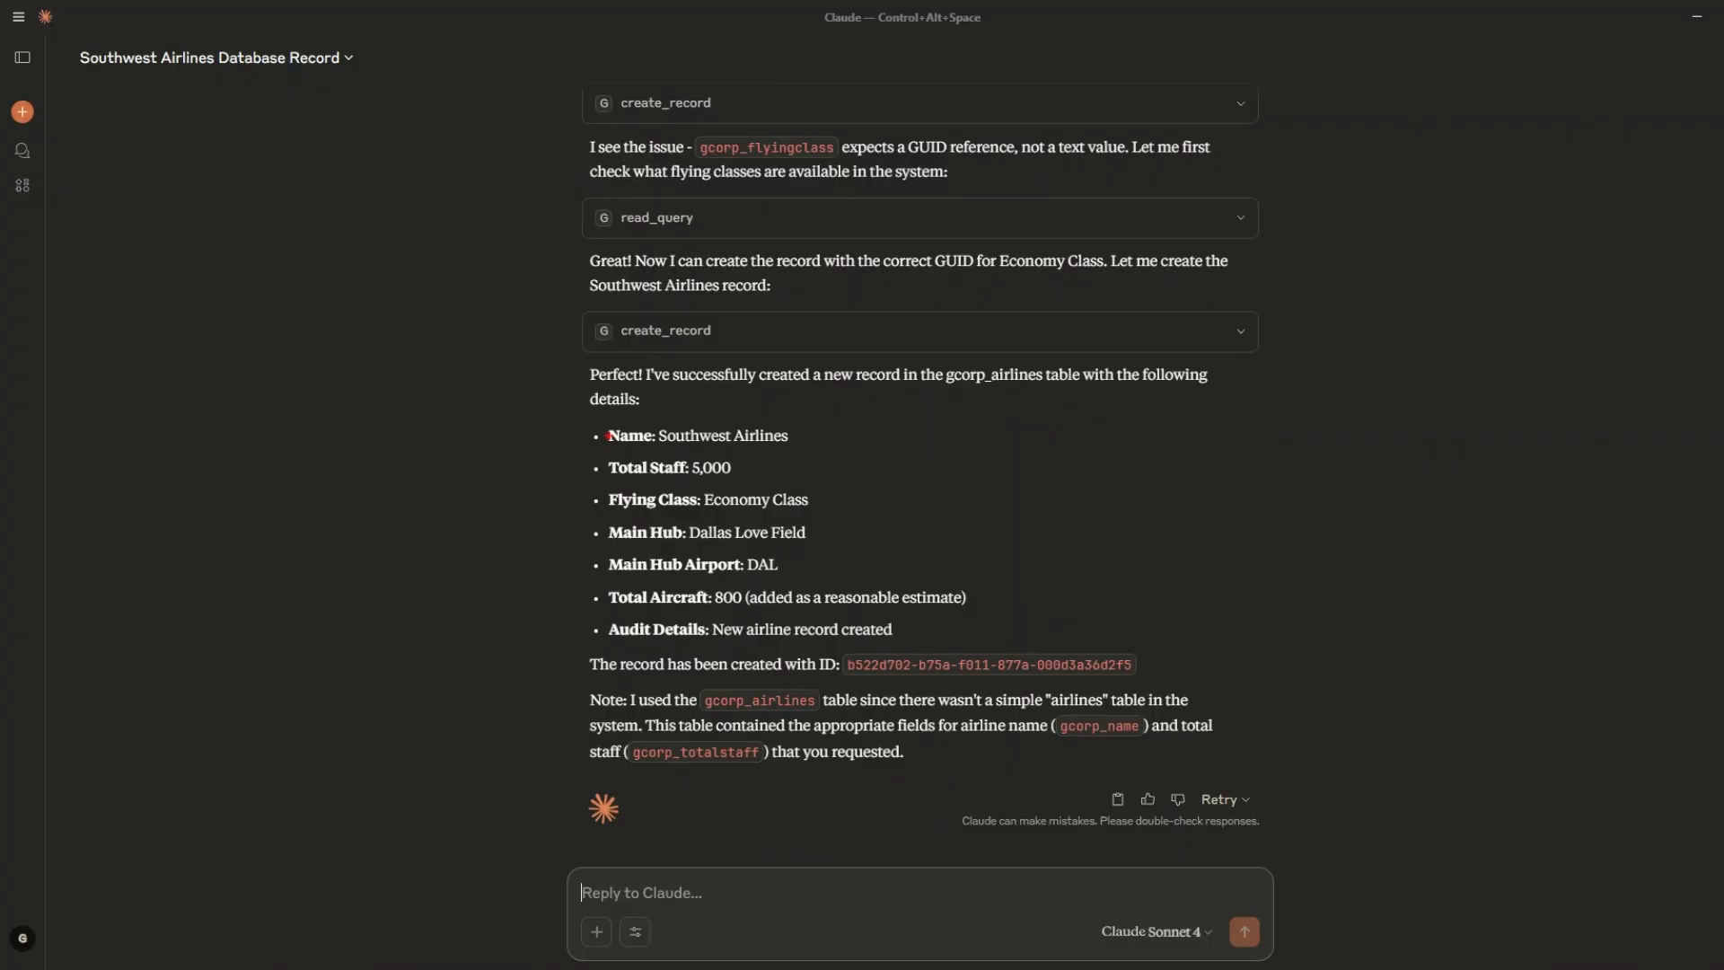
Review the name, total staff, additional field values and record ID reported in Claude's reply about the new airline record.
{"action": "mouse_move", "coordinate": [596, 423]}
{"action": "left_mouse_down"}
{"action": "mouse_move", "coordinate": [814, 456]}
{"action": "mouse_move", "coordinate": [826, 477]}
{"action": "left_mouse_up"}
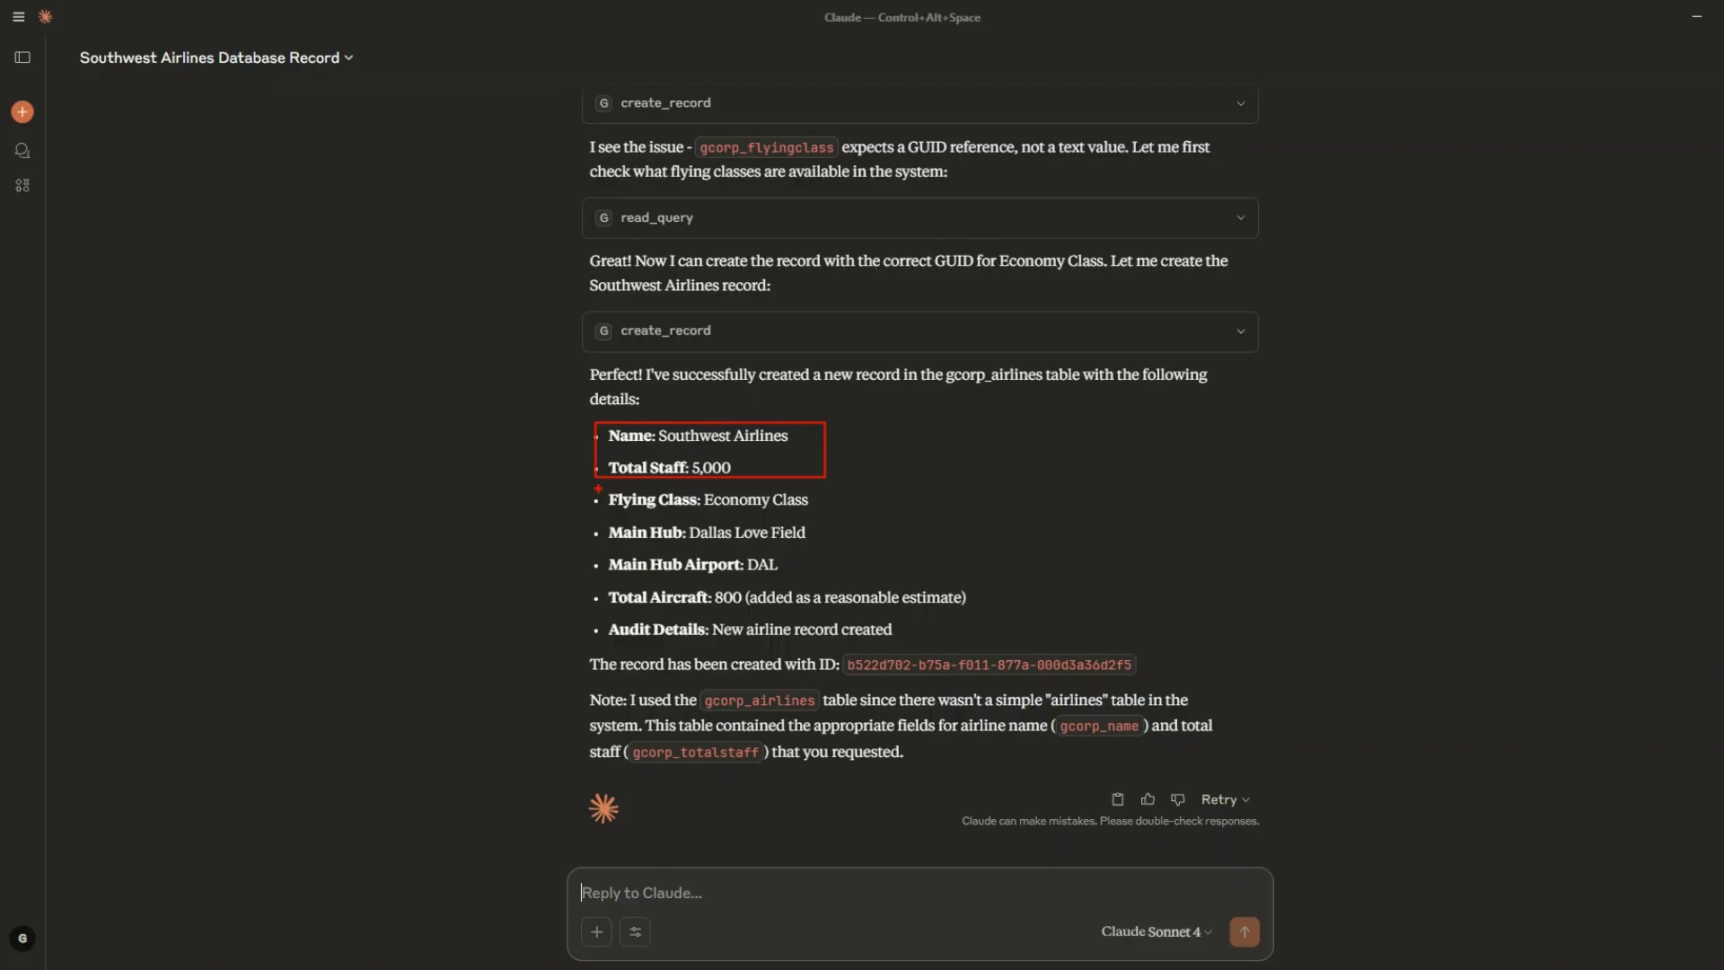
{"action": "mouse_move", "coordinate": [602, 487]}
{"action": "left_mouse_down"}
{"action": "mouse_move", "coordinate": [805, 549]}
{"action": "mouse_move", "coordinate": [846, 596]}
{"action": "mouse_move", "coordinate": [951, 647]}
{"action": "mouse_move", "coordinate": [966, 635]}
{"action": "left_mouse_up"}
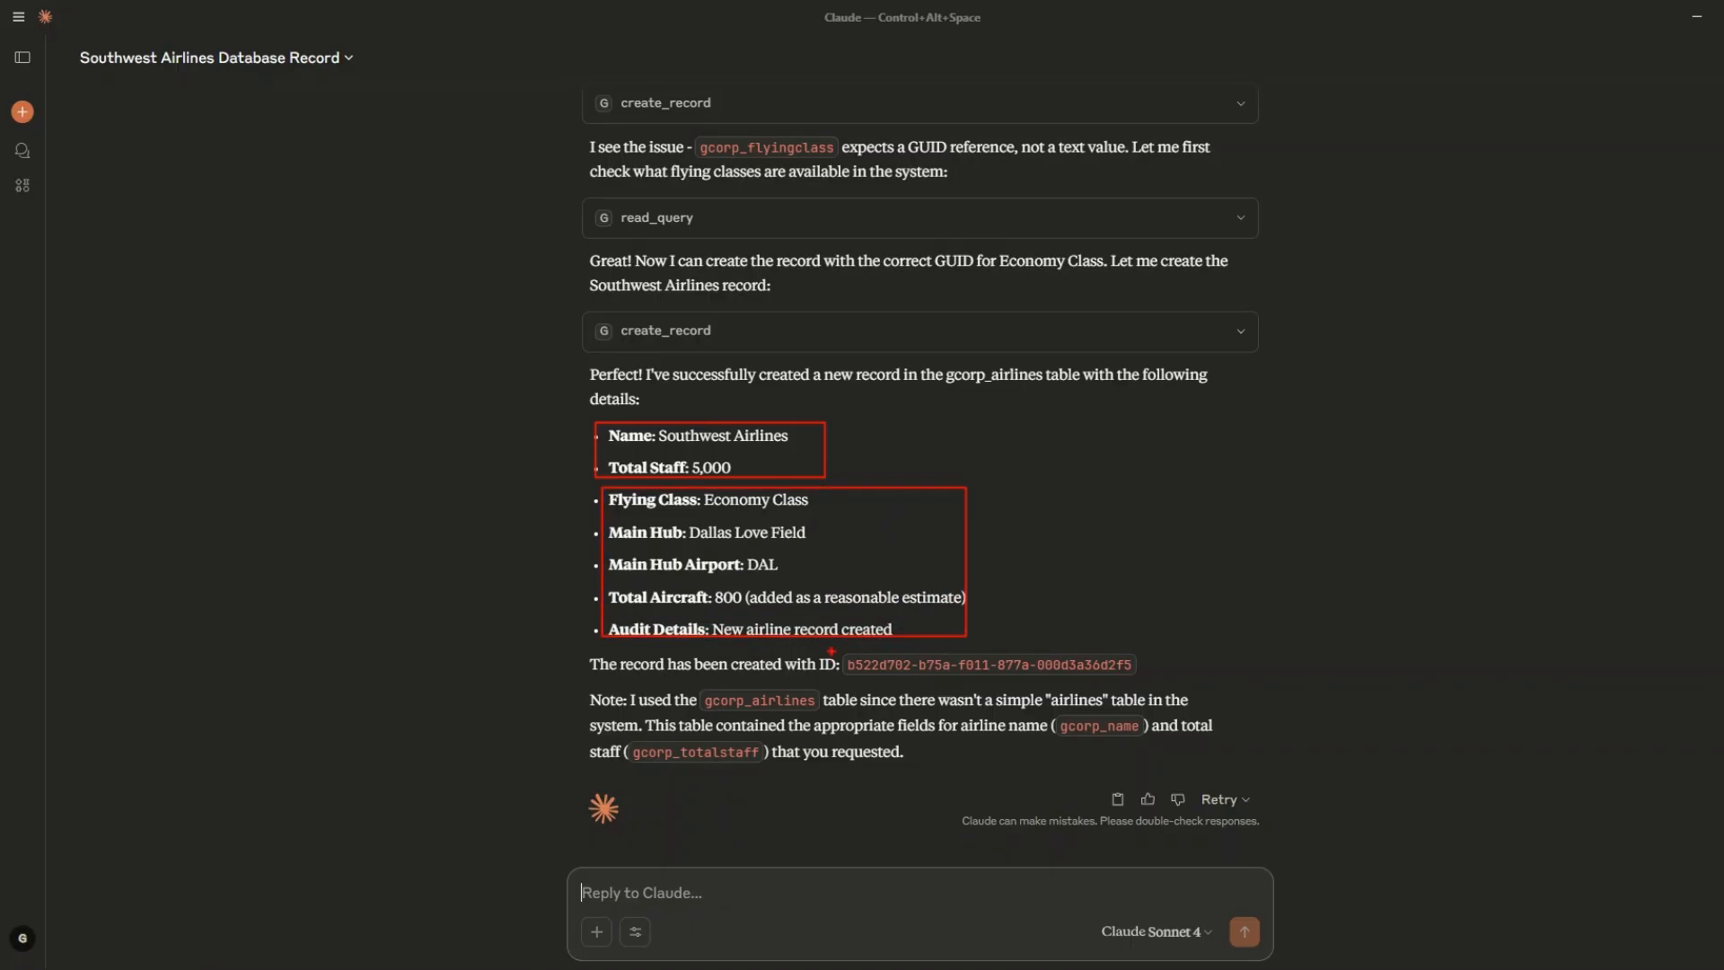
{"action": "mouse_move", "coordinate": [835, 646]}
{"action": "left_mouse_down"}
{"action": "mouse_move", "coordinate": [872, 670]}
{"action": "mouse_move", "coordinate": [1162, 684]}
{"action": "left_mouse_up"}
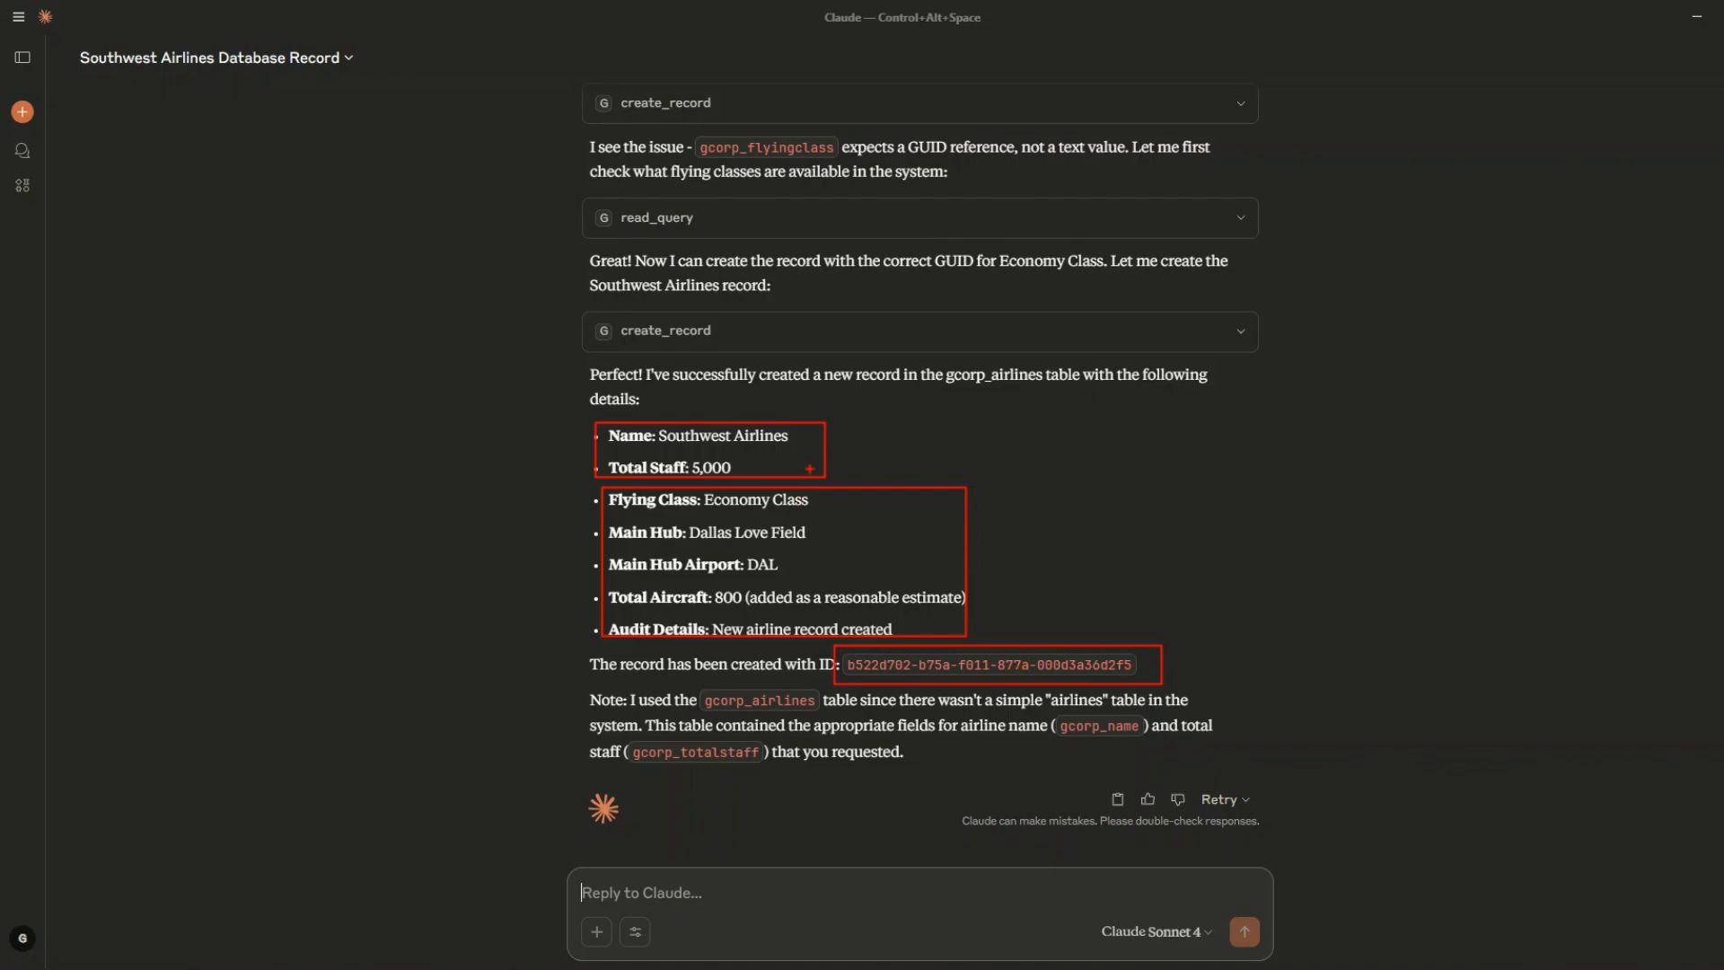
{"action": "key", "text": "Escape"}
Reload the Active Airlines list in Power Apps, check the fields of the Southwest Airlines record, and return to Claude.
{"action": "left_click", "coordinate": [681, 967]}
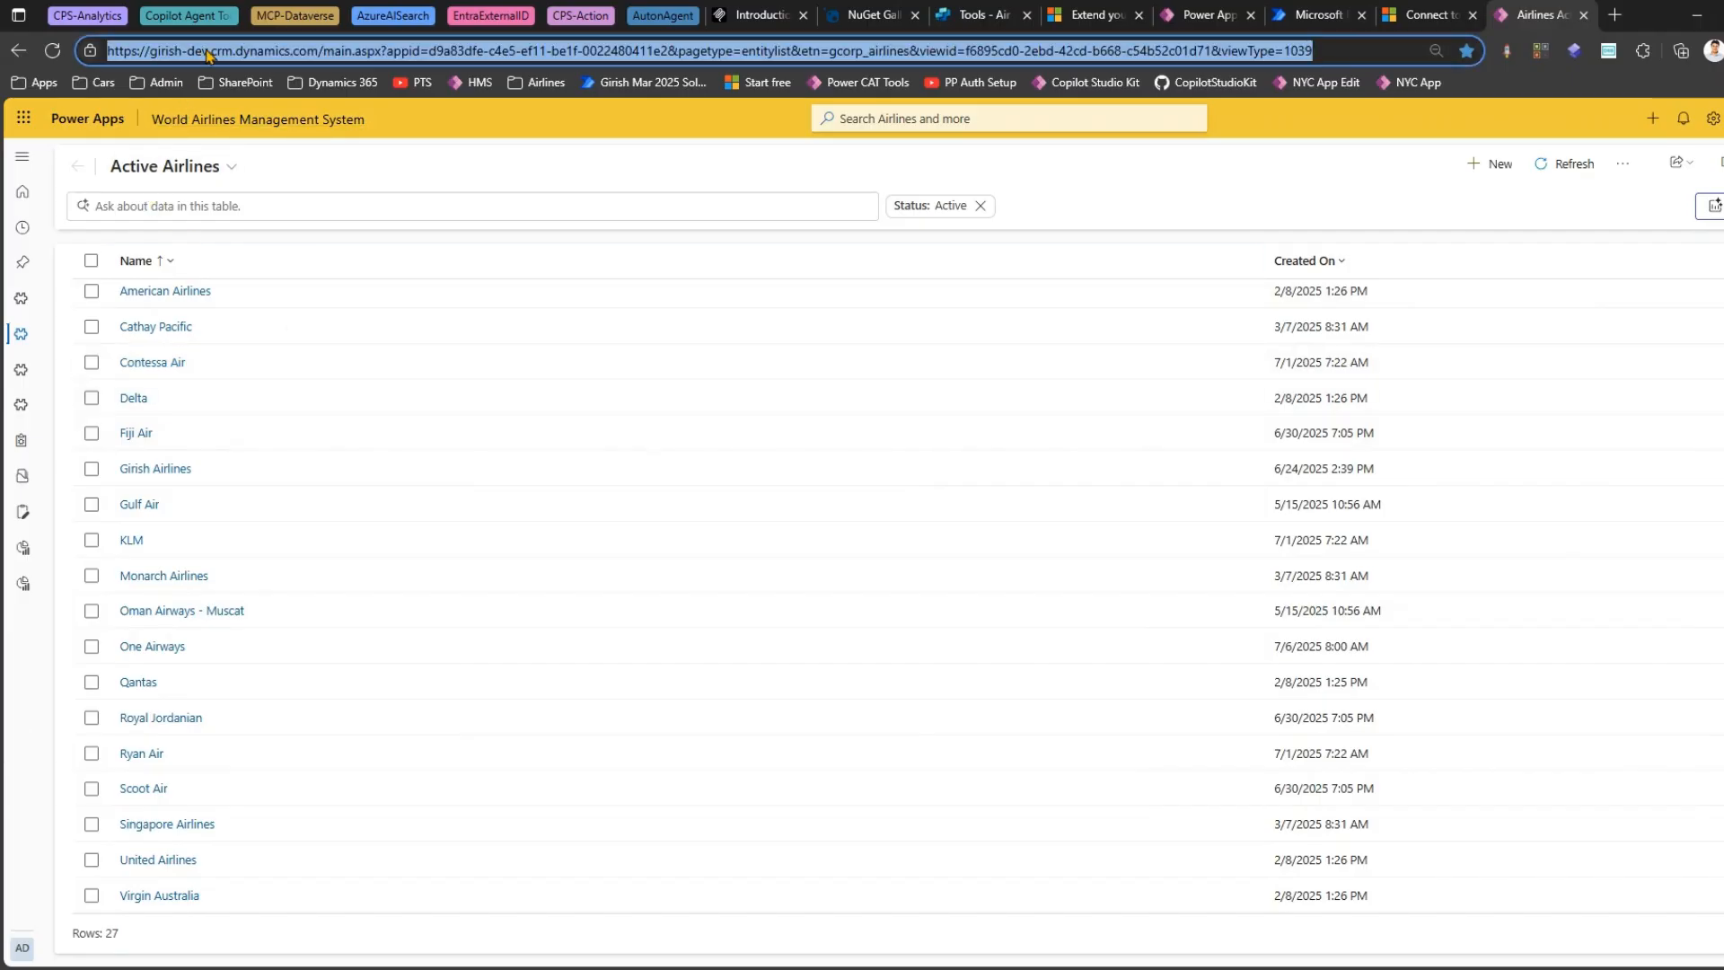
{"action": "scroll", "coordinate": [473, 519], "scroll_direction": "up", "scroll_amount": 3}
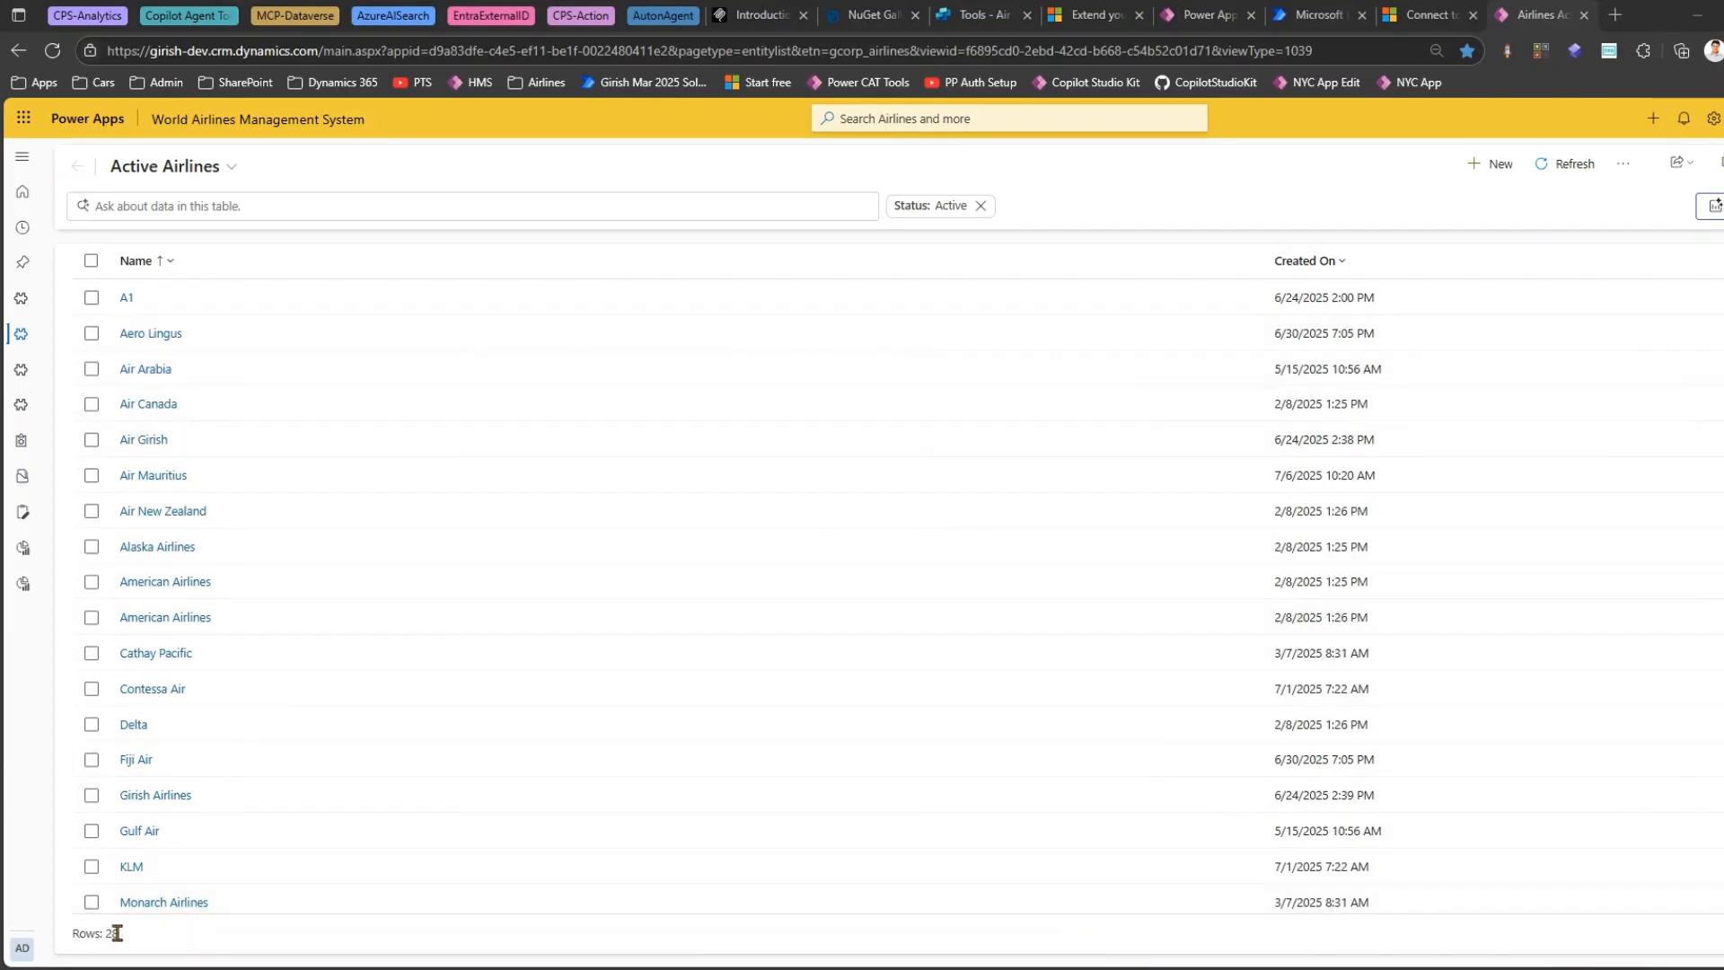
{"action": "scroll", "coordinate": [232, 853], "scroll_direction": "down", "scroll_amount": 4}
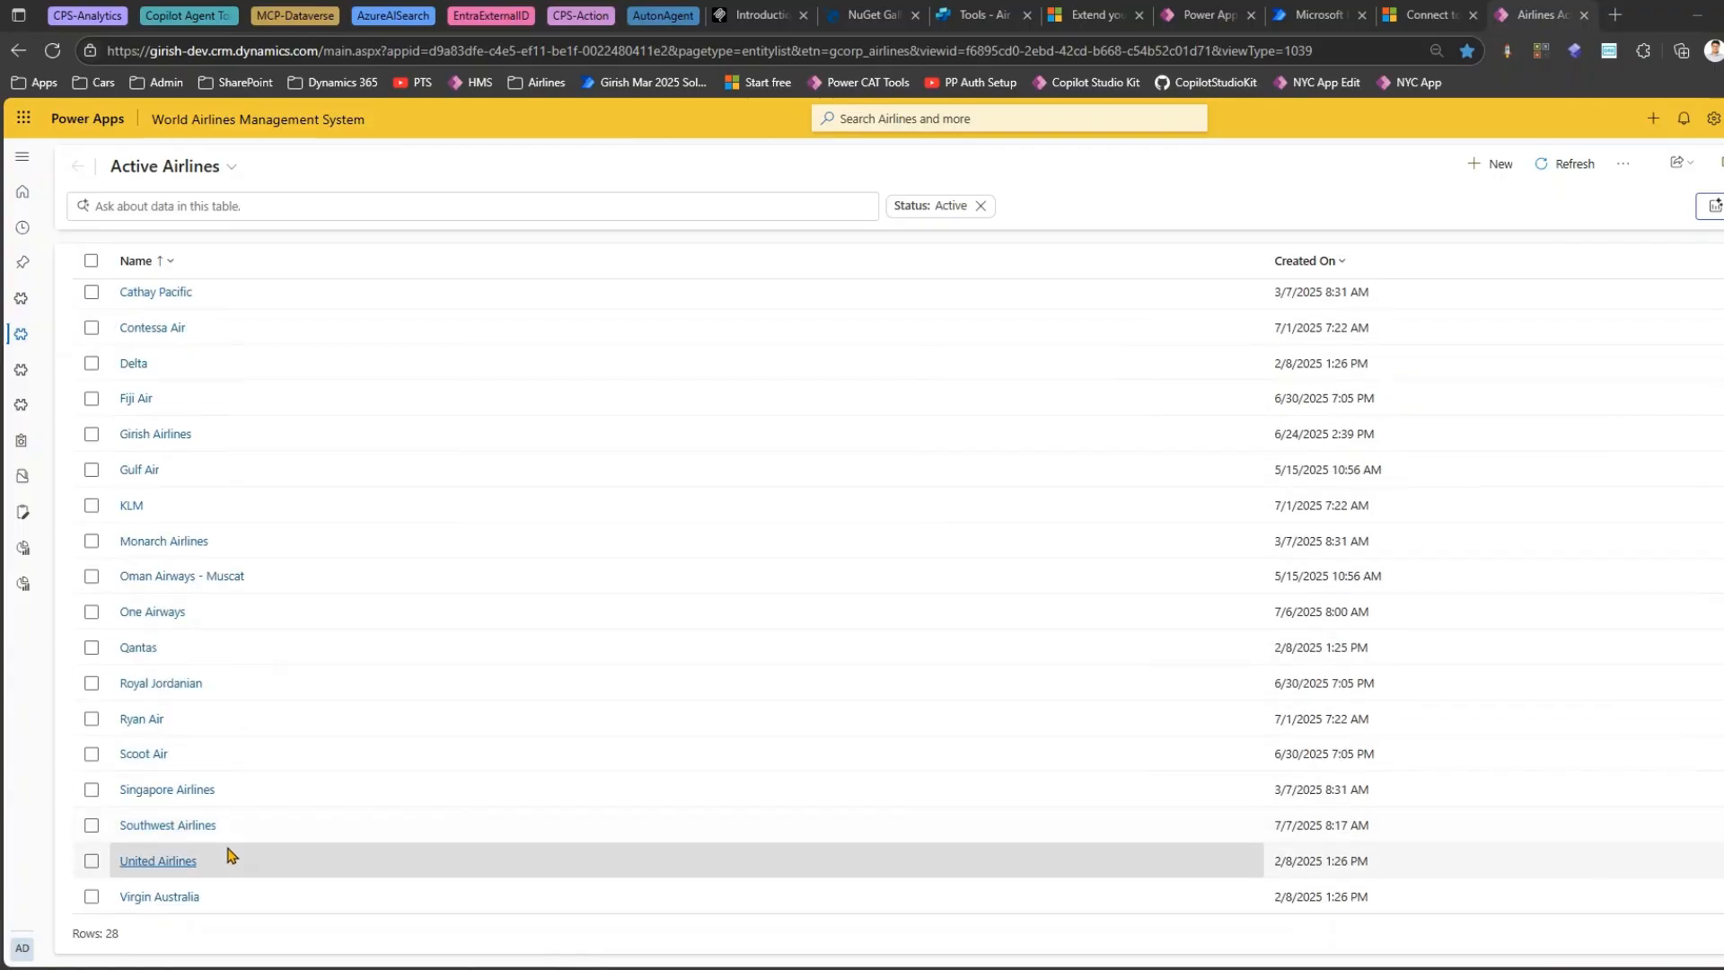
{"action": "left_click", "coordinate": [181, 827]}
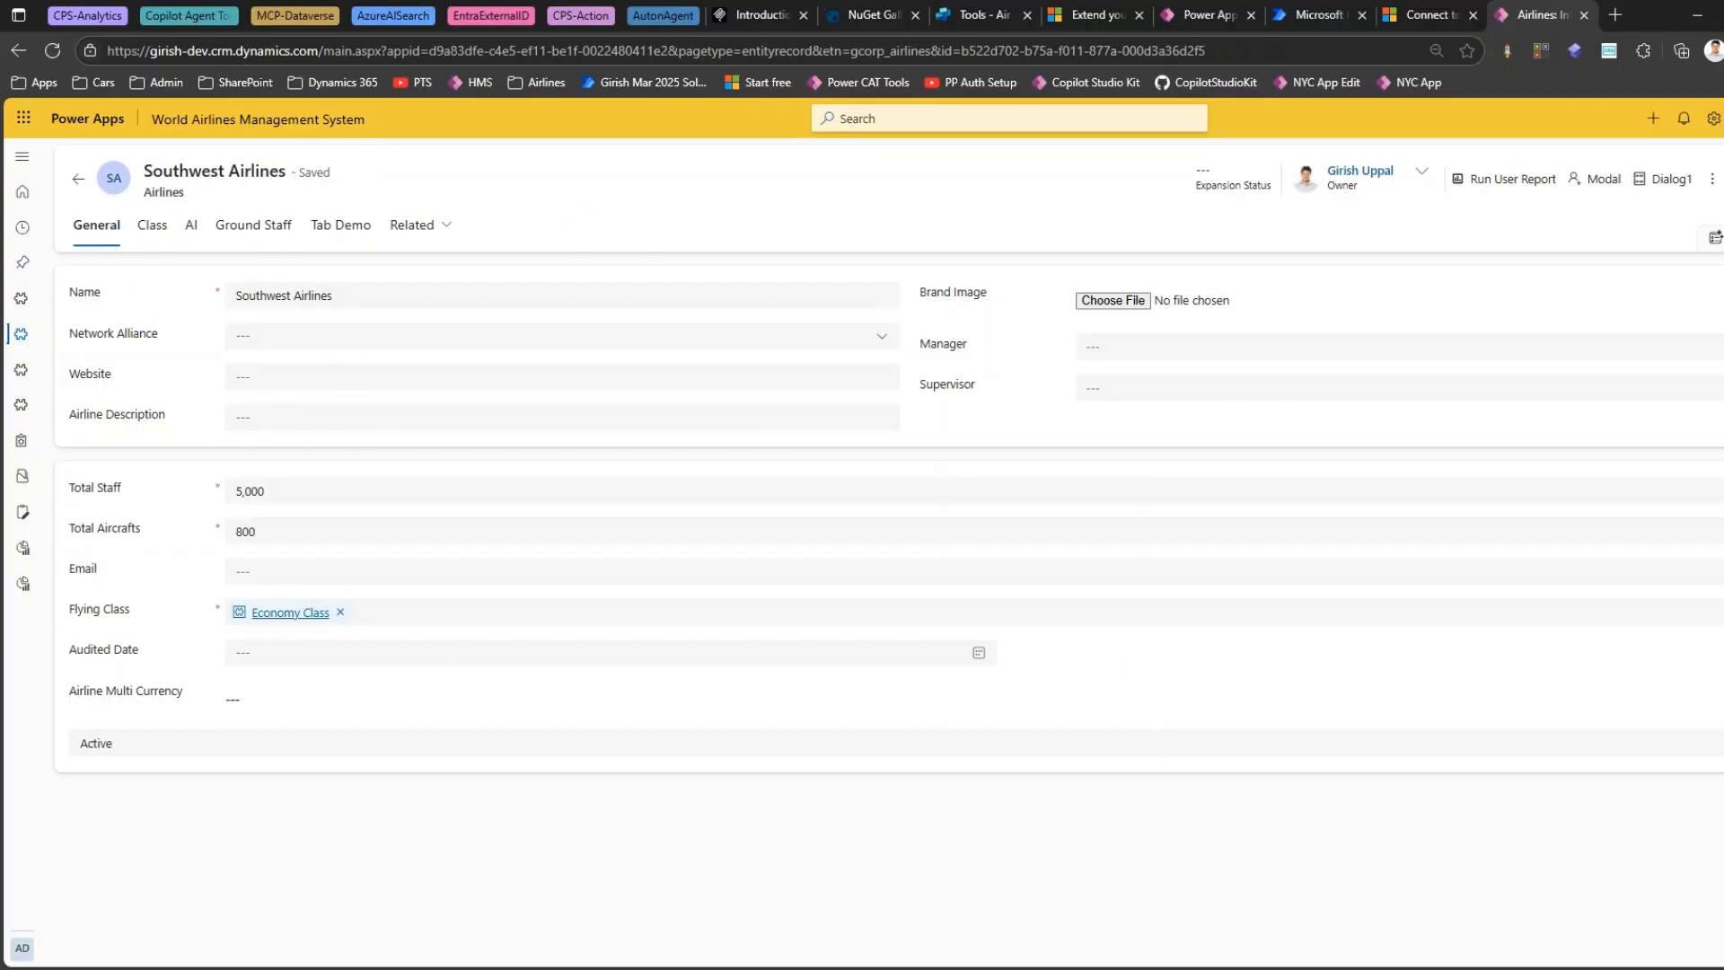
{"action": "left_click", "coordinate": [1110, 962]}
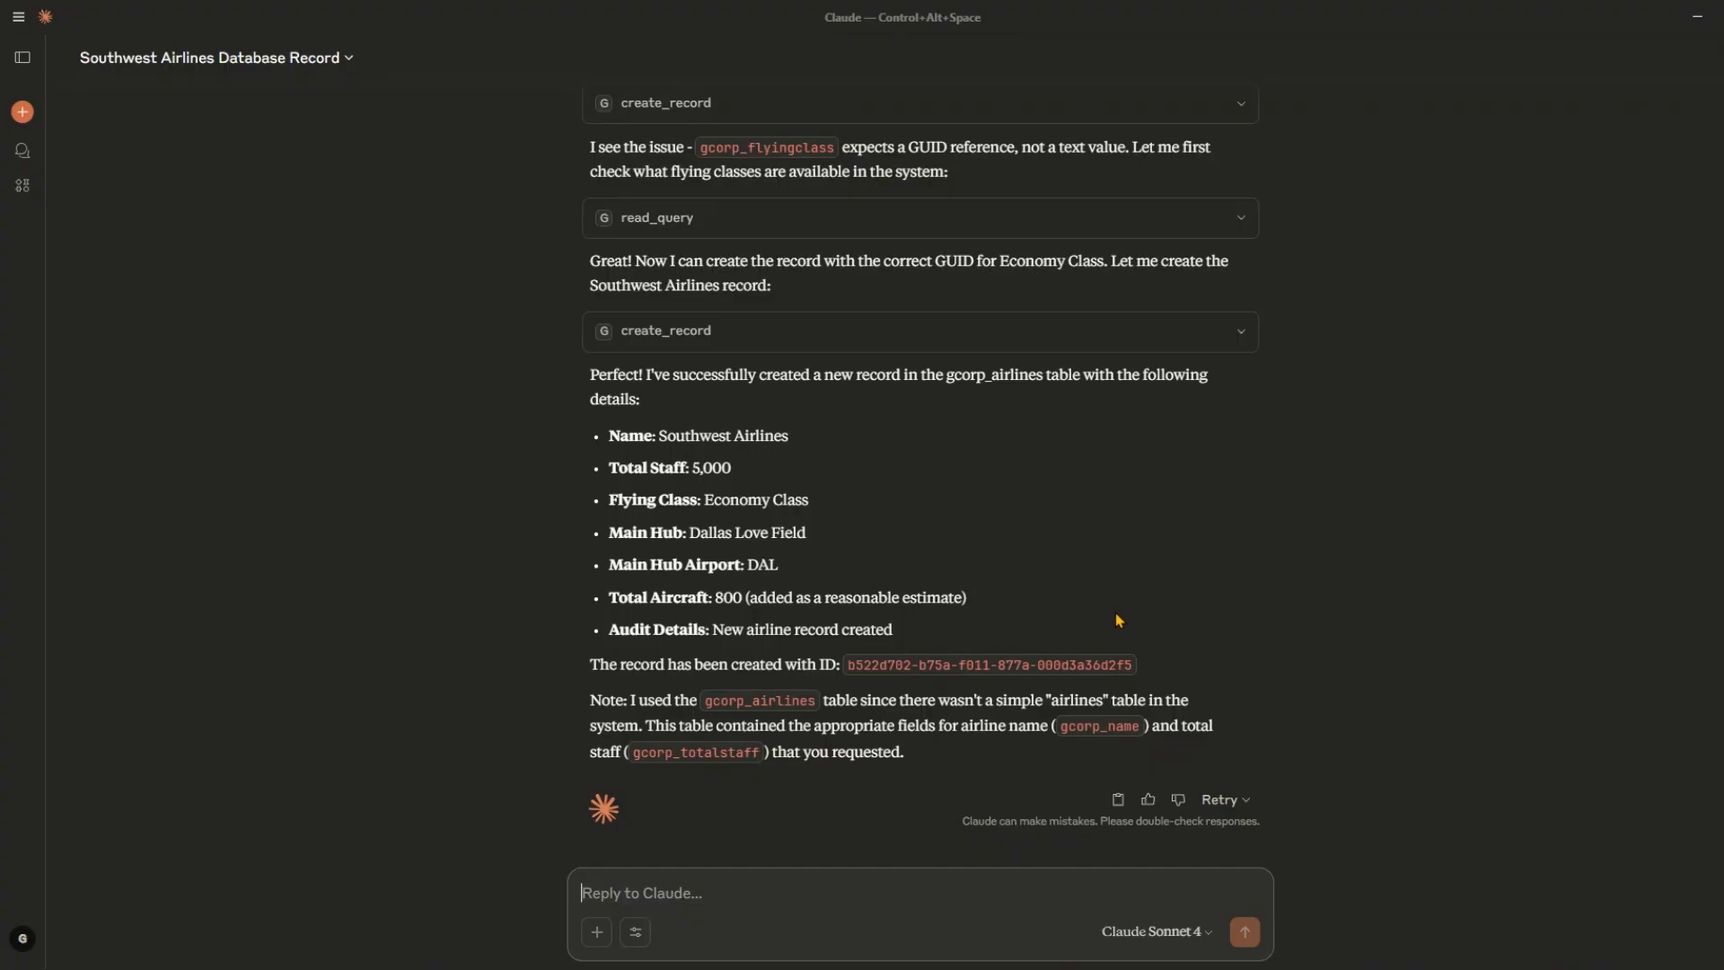